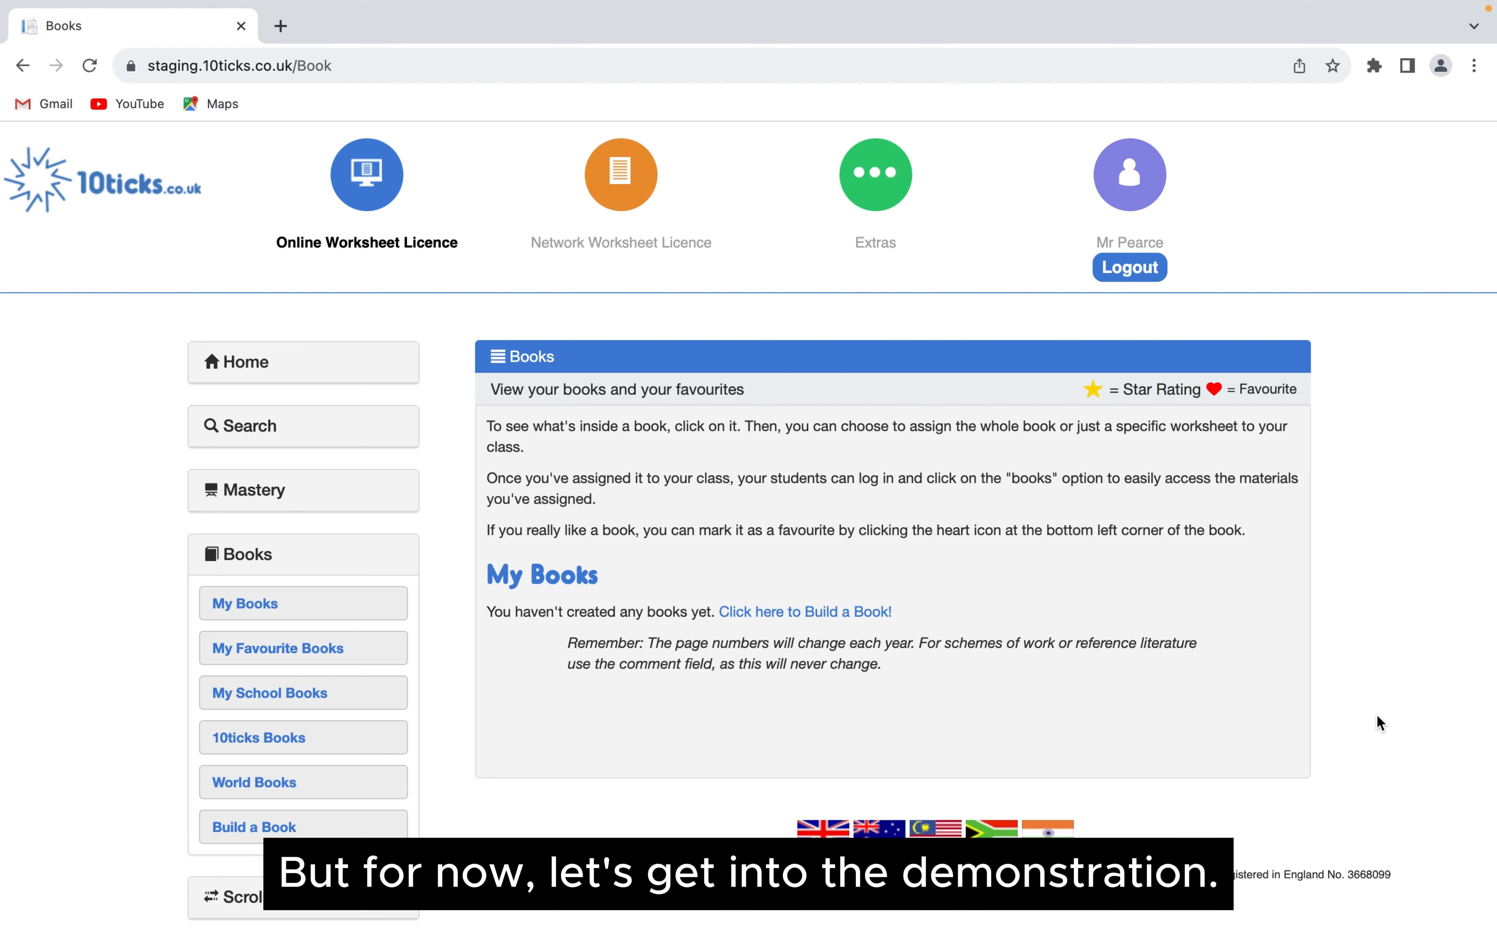
# - Open the 10ticks Books collection and set its search filters to Year 2 and the Summer term
pyautogui.scroll(-2, 324, 645)
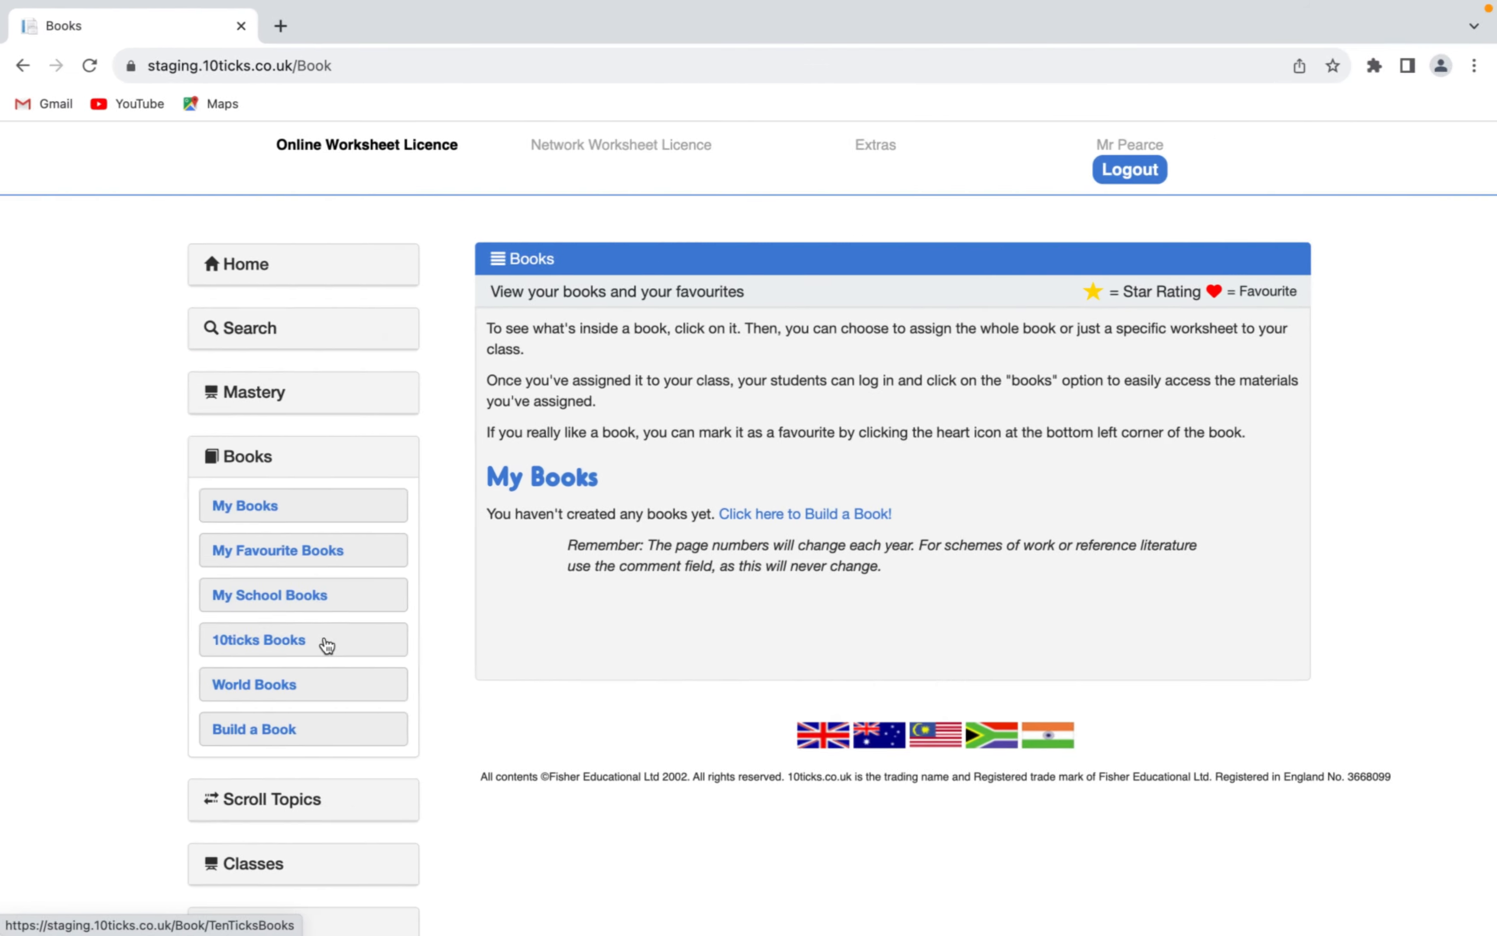
pyautogui.click(297, 650)
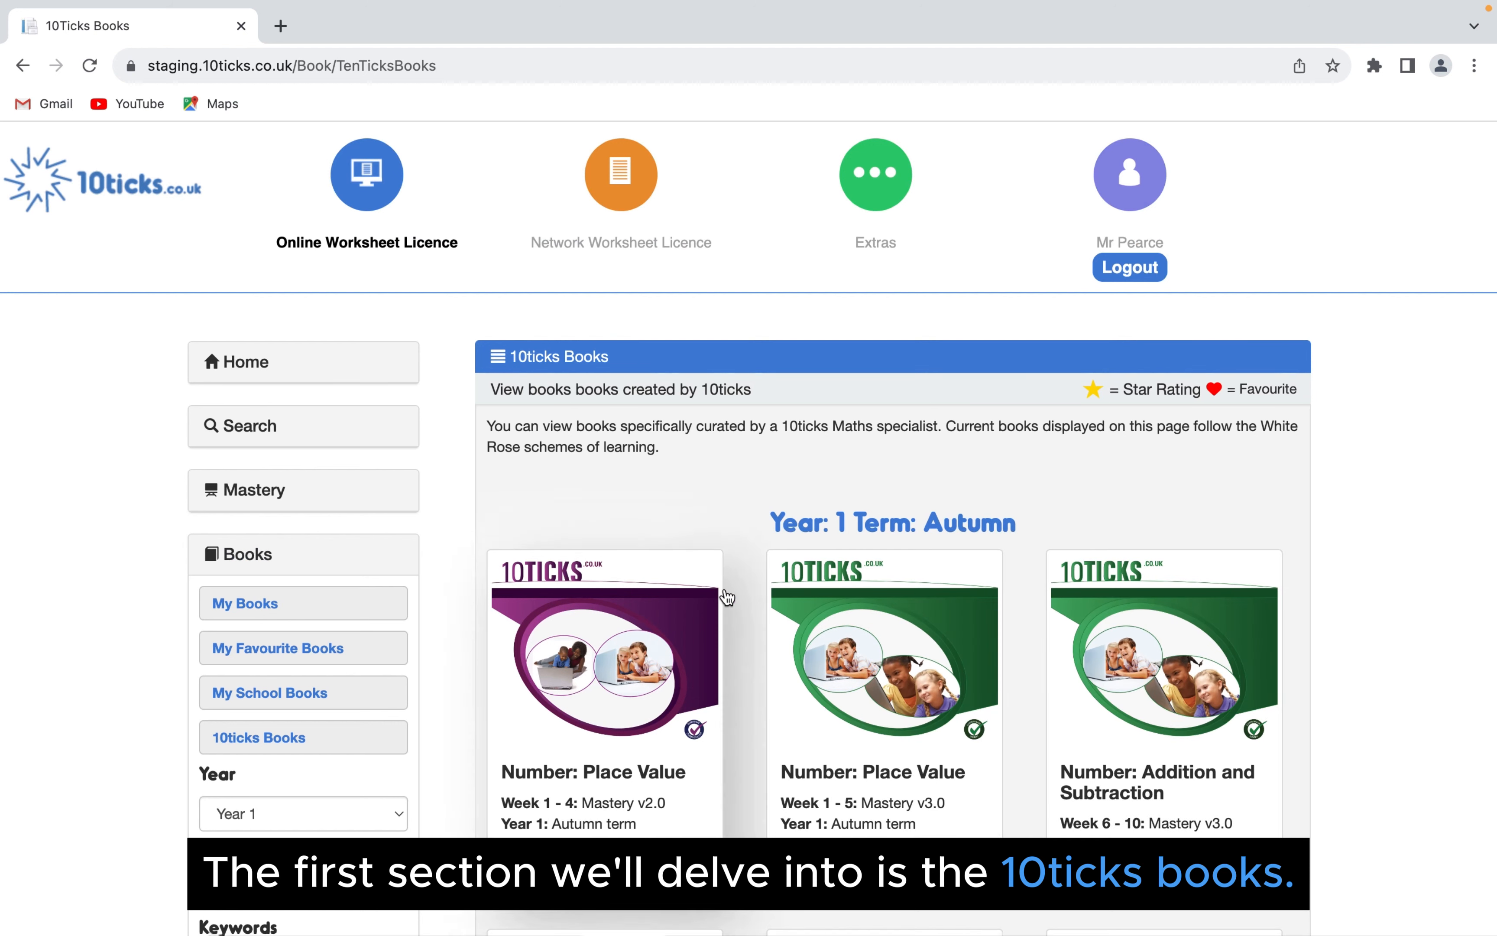
pyautogui.scroll(-4, 494, 417)
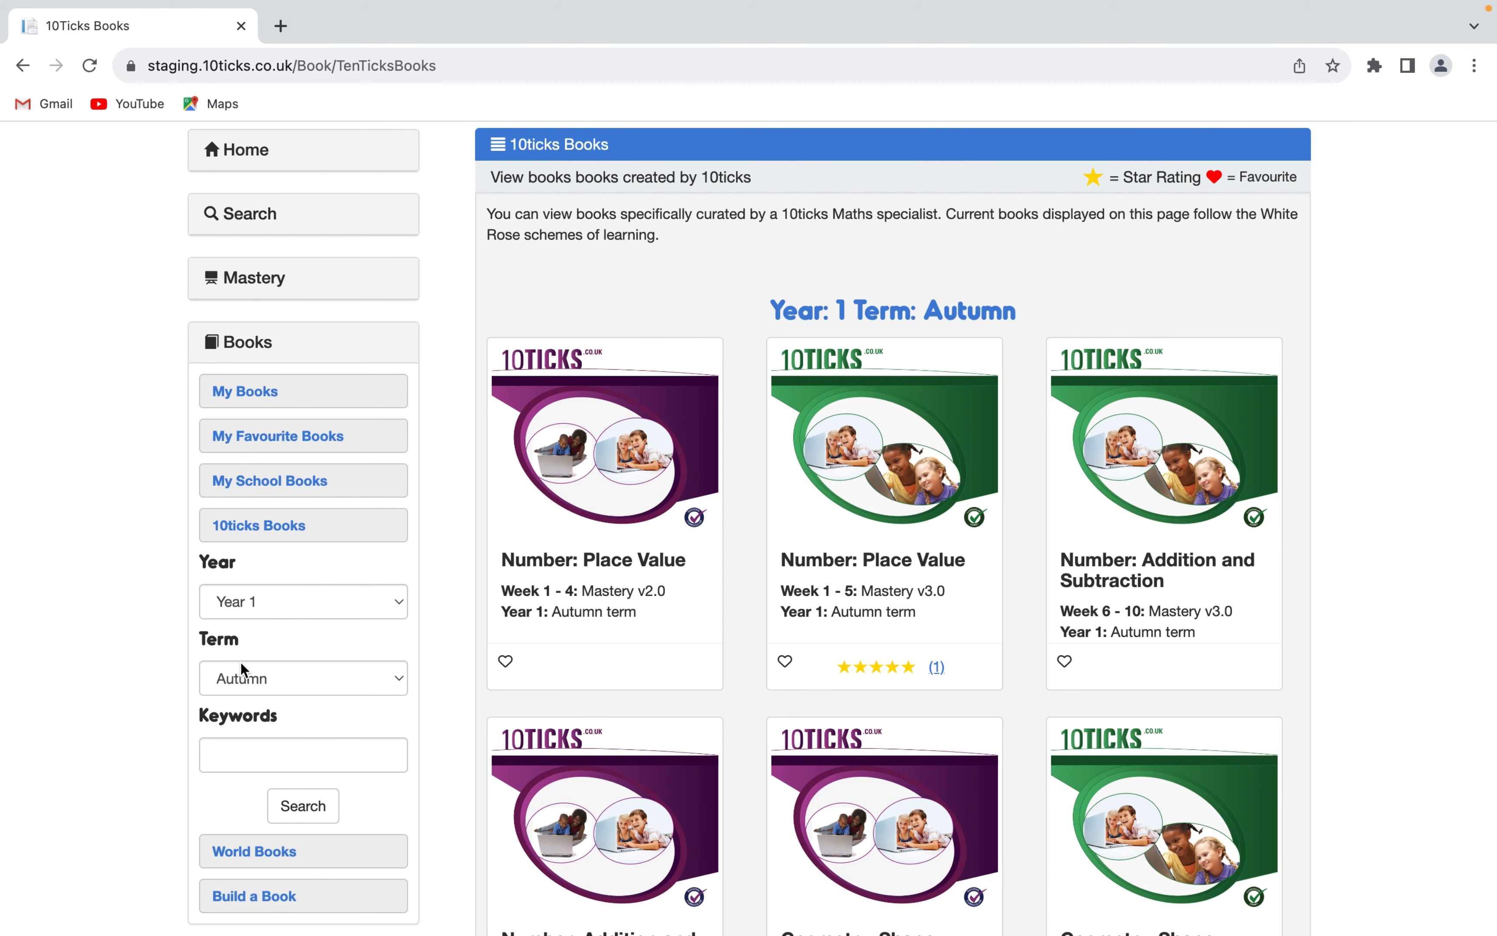
pyautogui.click(289, 605)
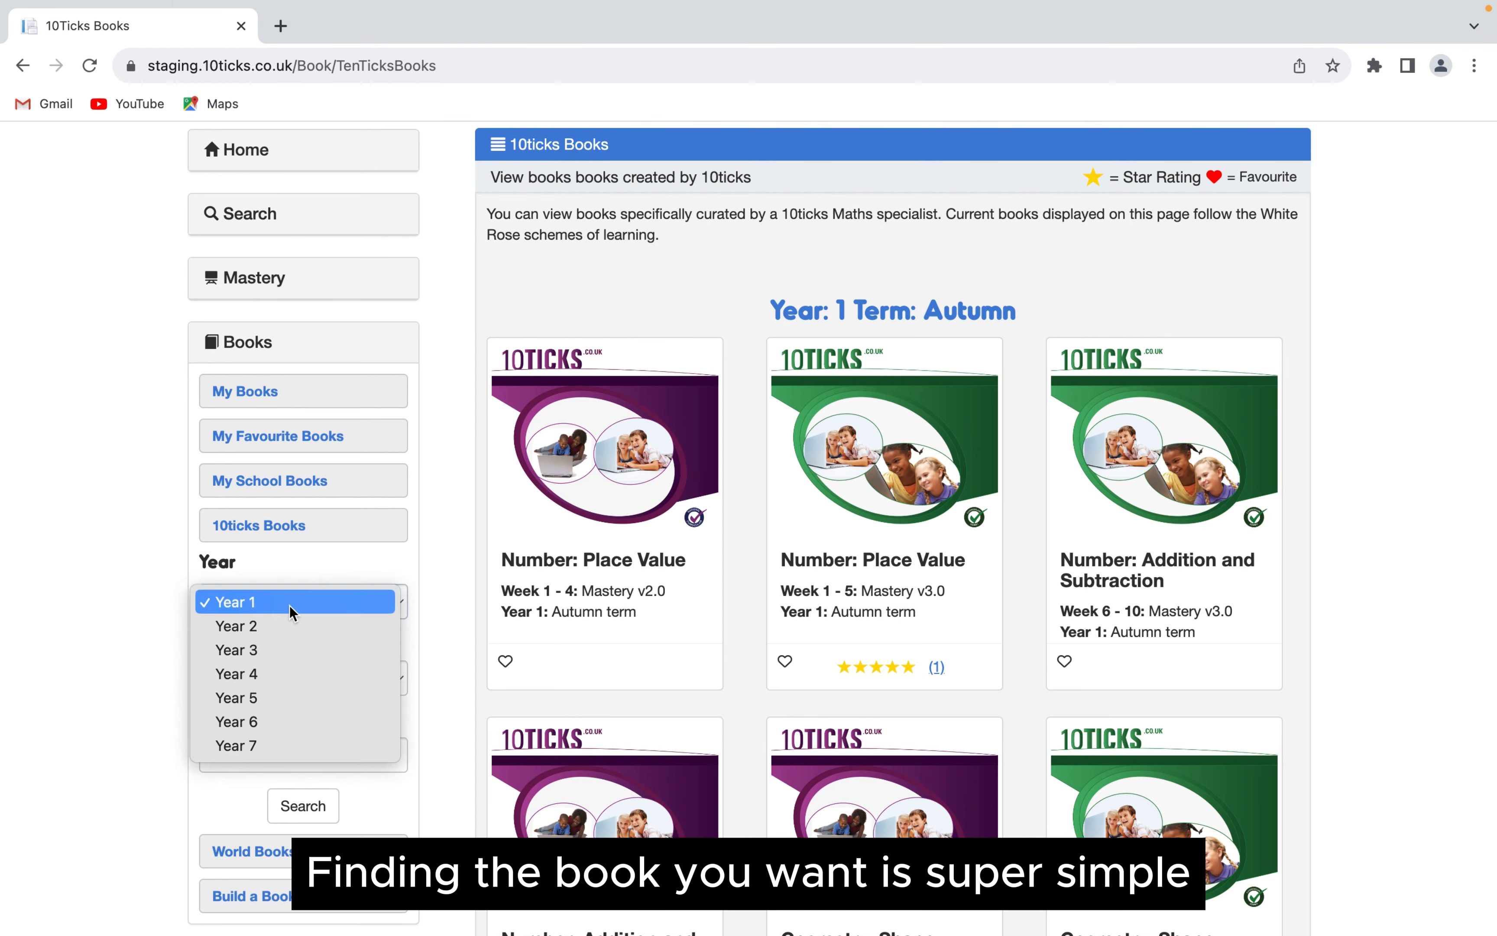
pyautogui.click(288, 626)
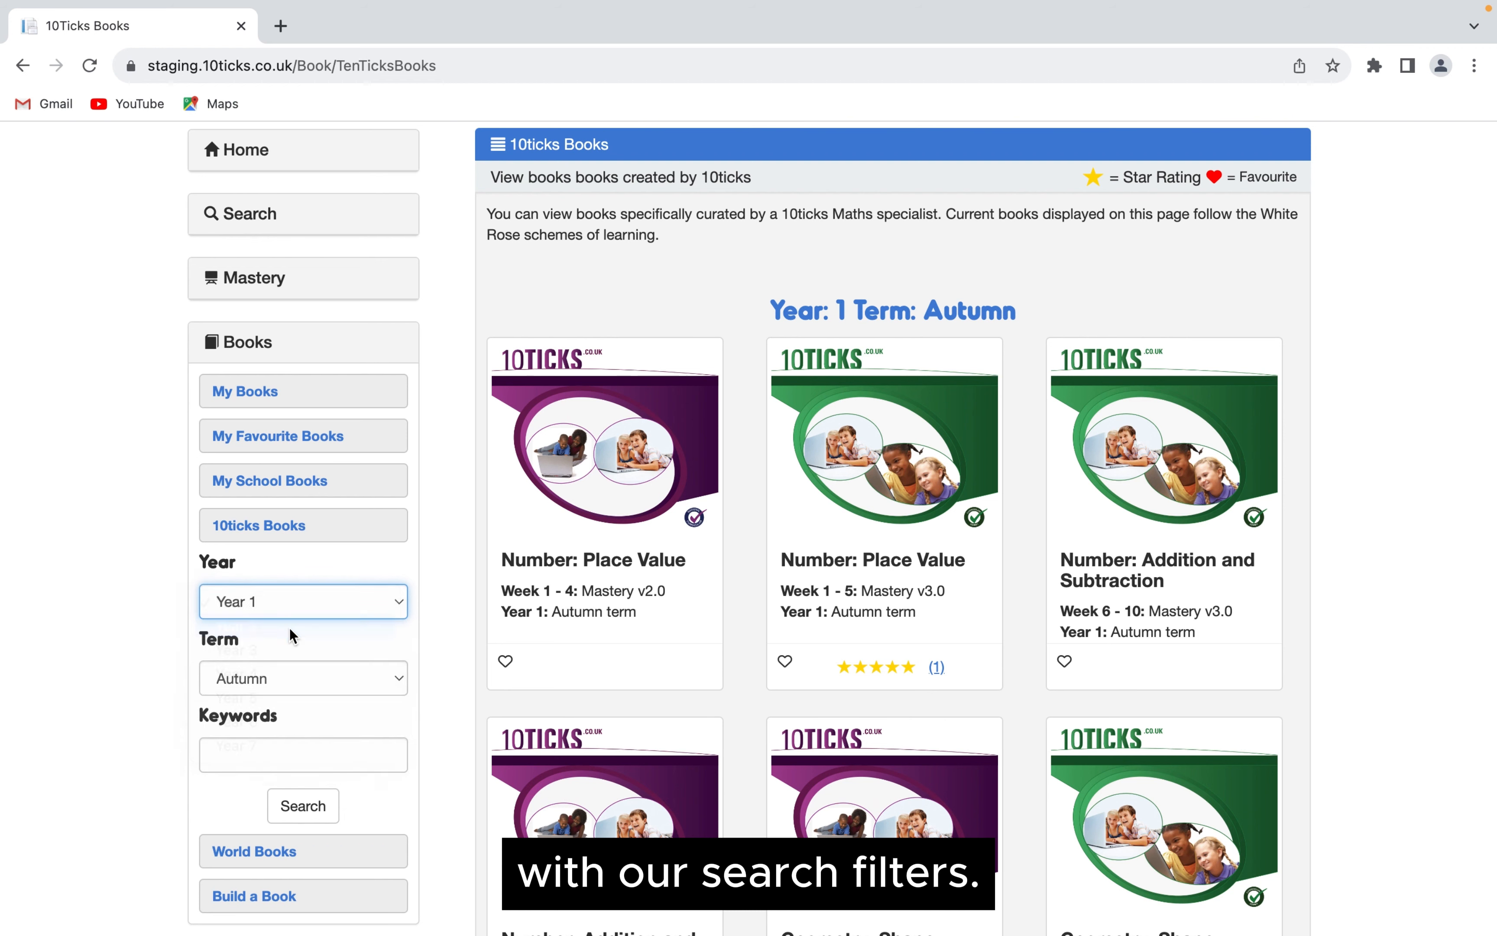
pyautogui.click(307, 681)
pyautogui.click(298, 727)
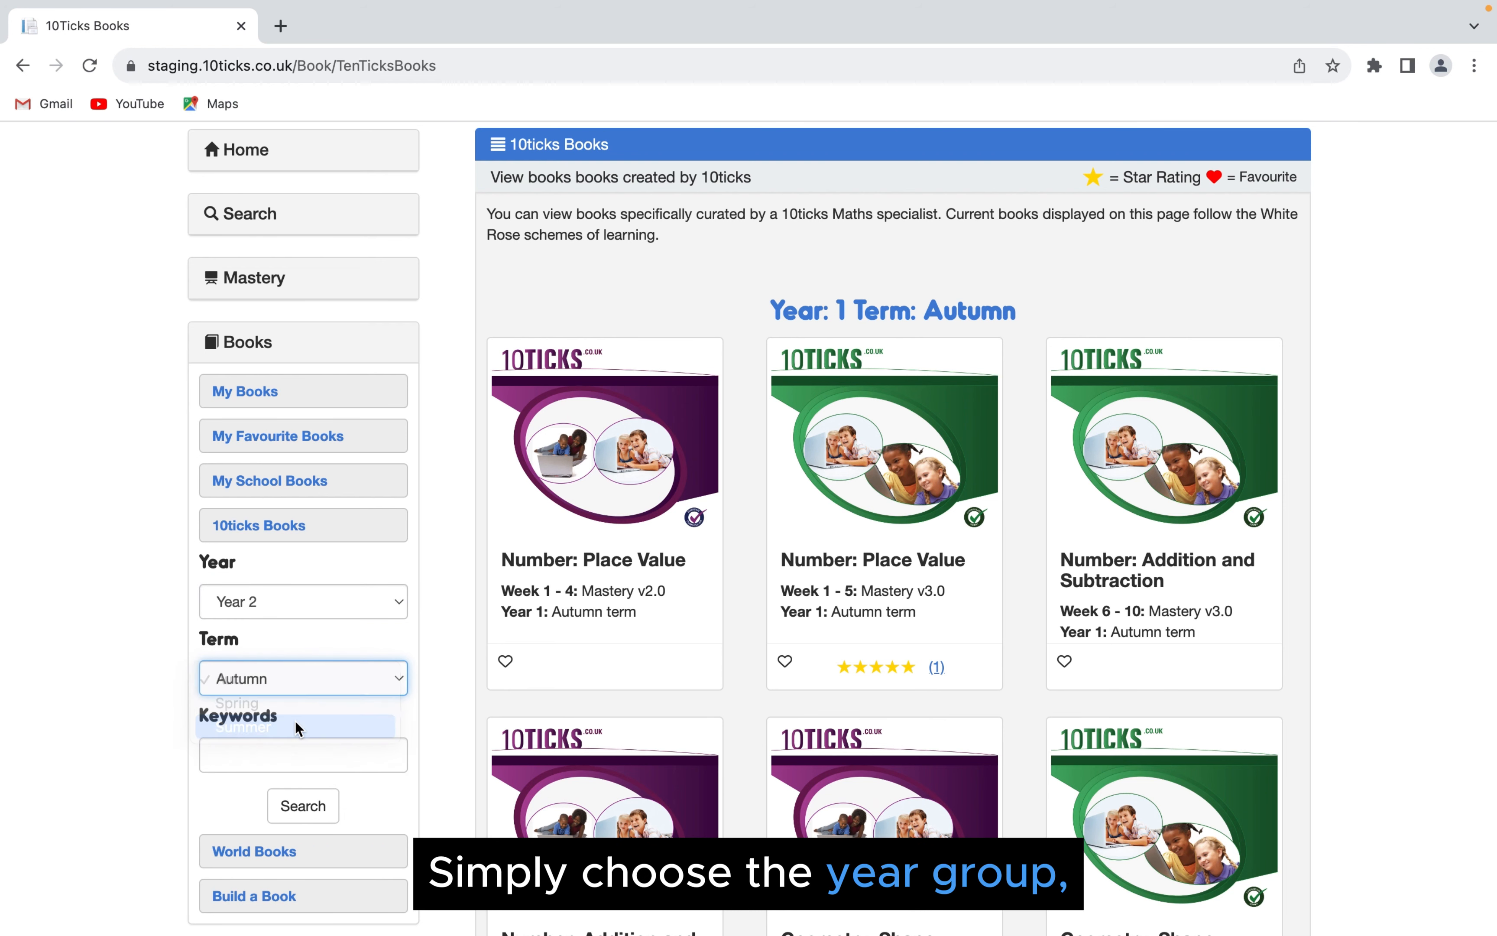
# - Enter the keyword Measurement and run the book search
pyautogui.click(300, 759)
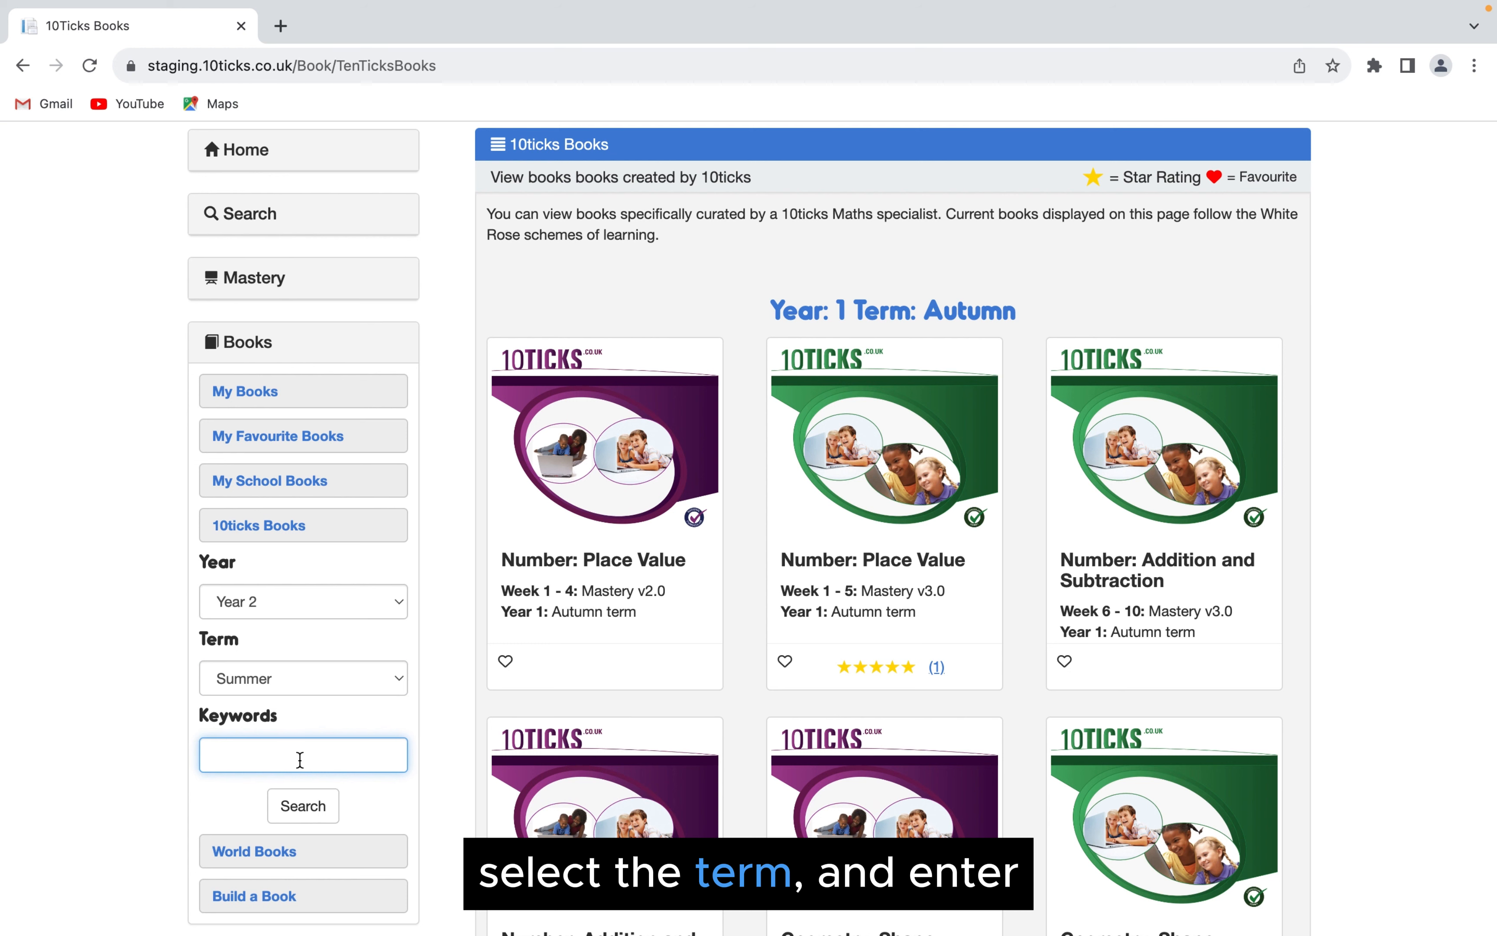
pyautogui.write('Measur')
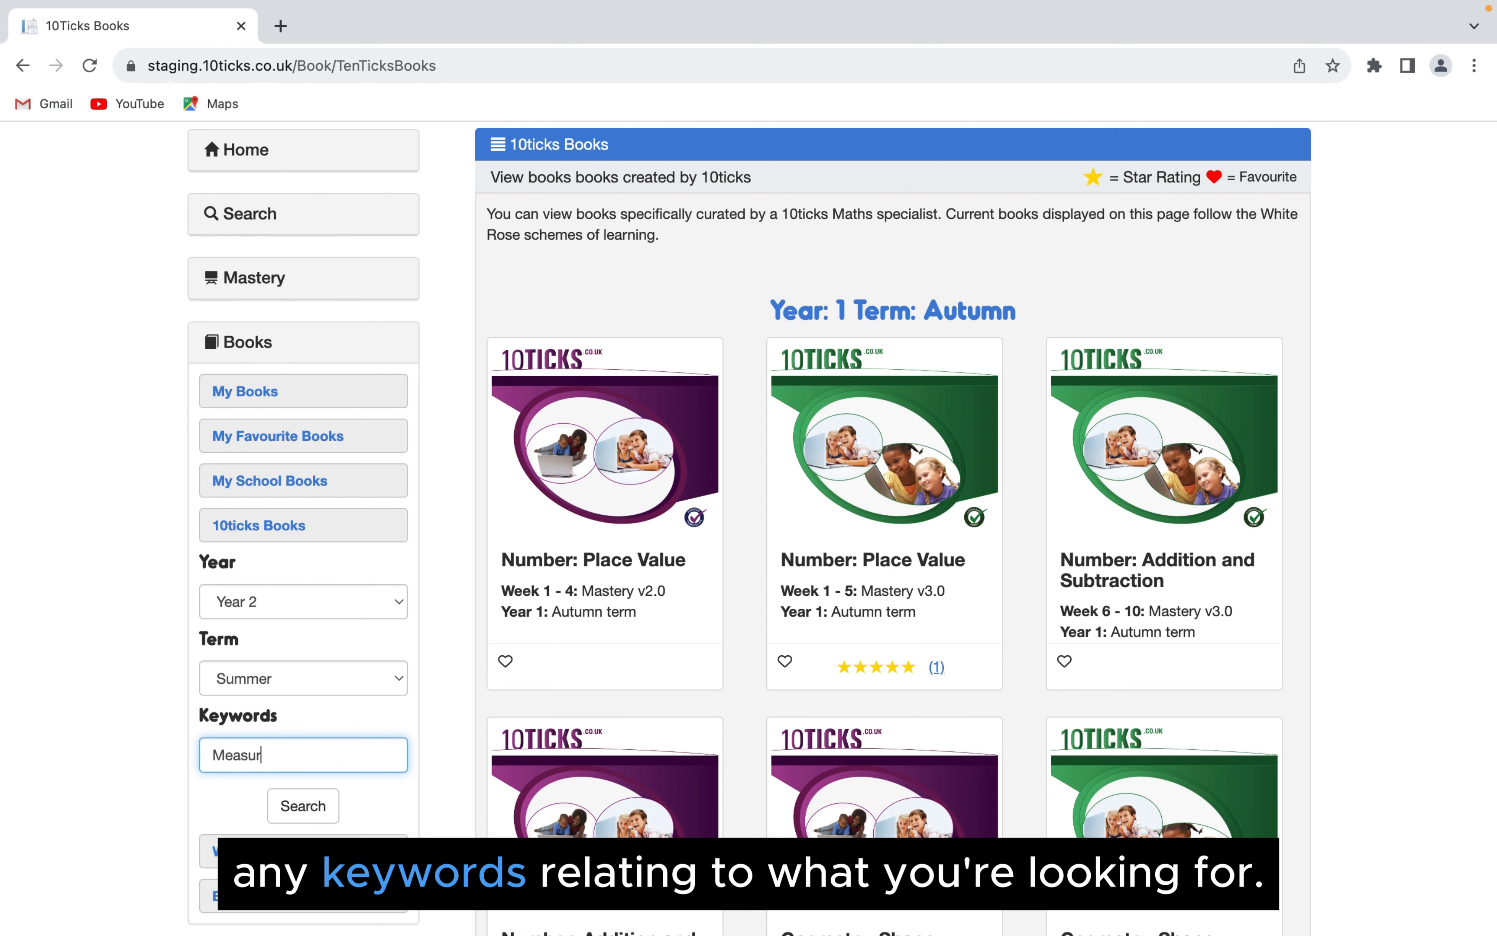
pyautogui.write('ement')
pyautogui.scroll(-1, 306, 781)
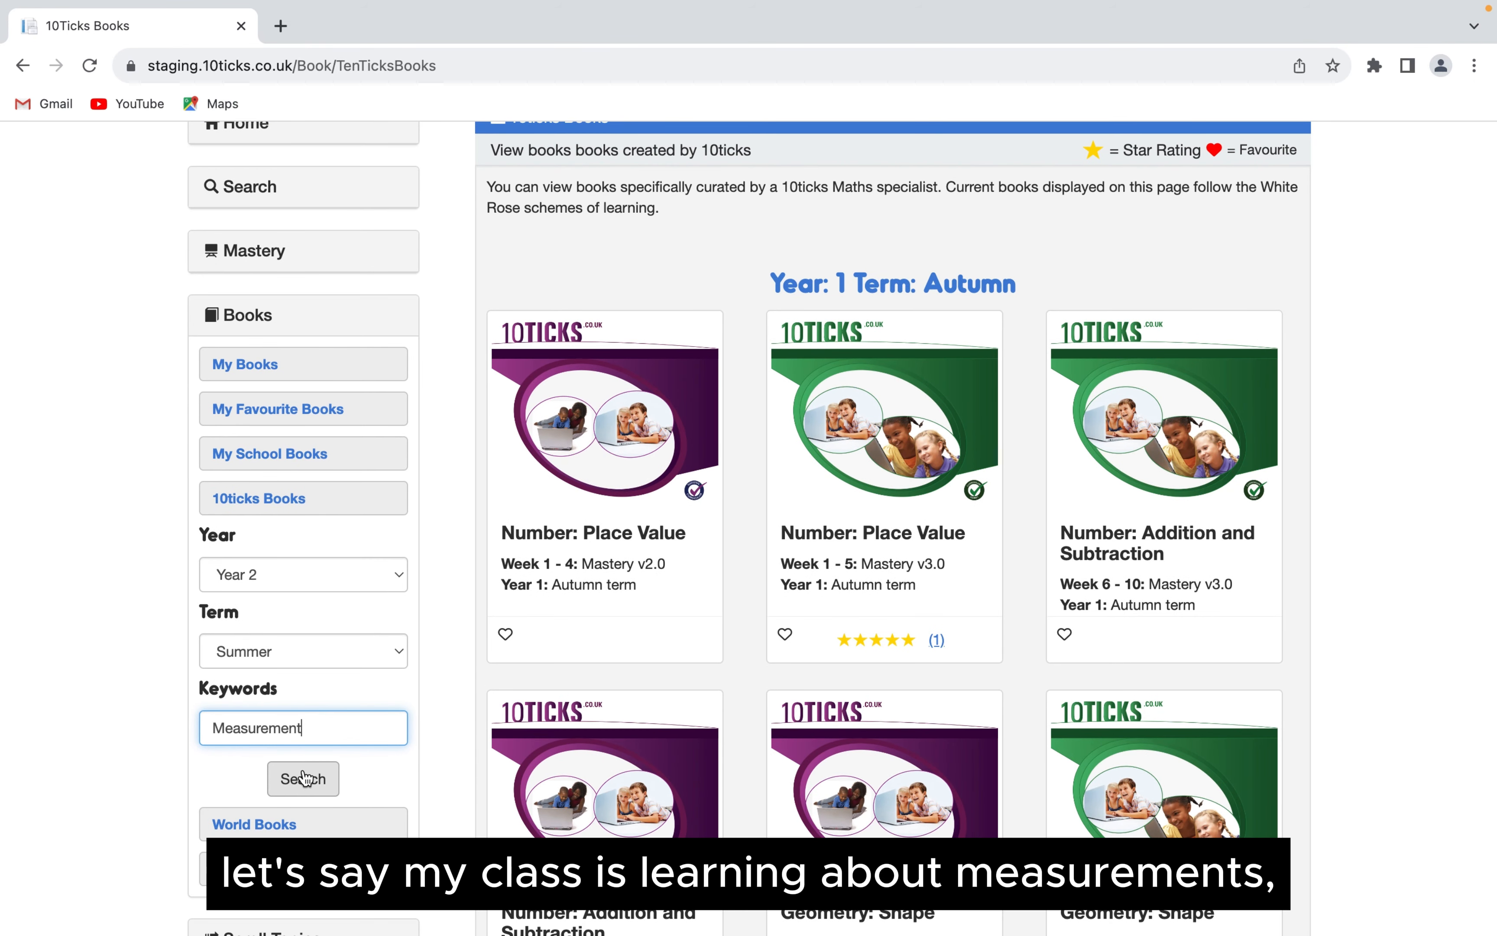
pyautogui.click(305, 778)
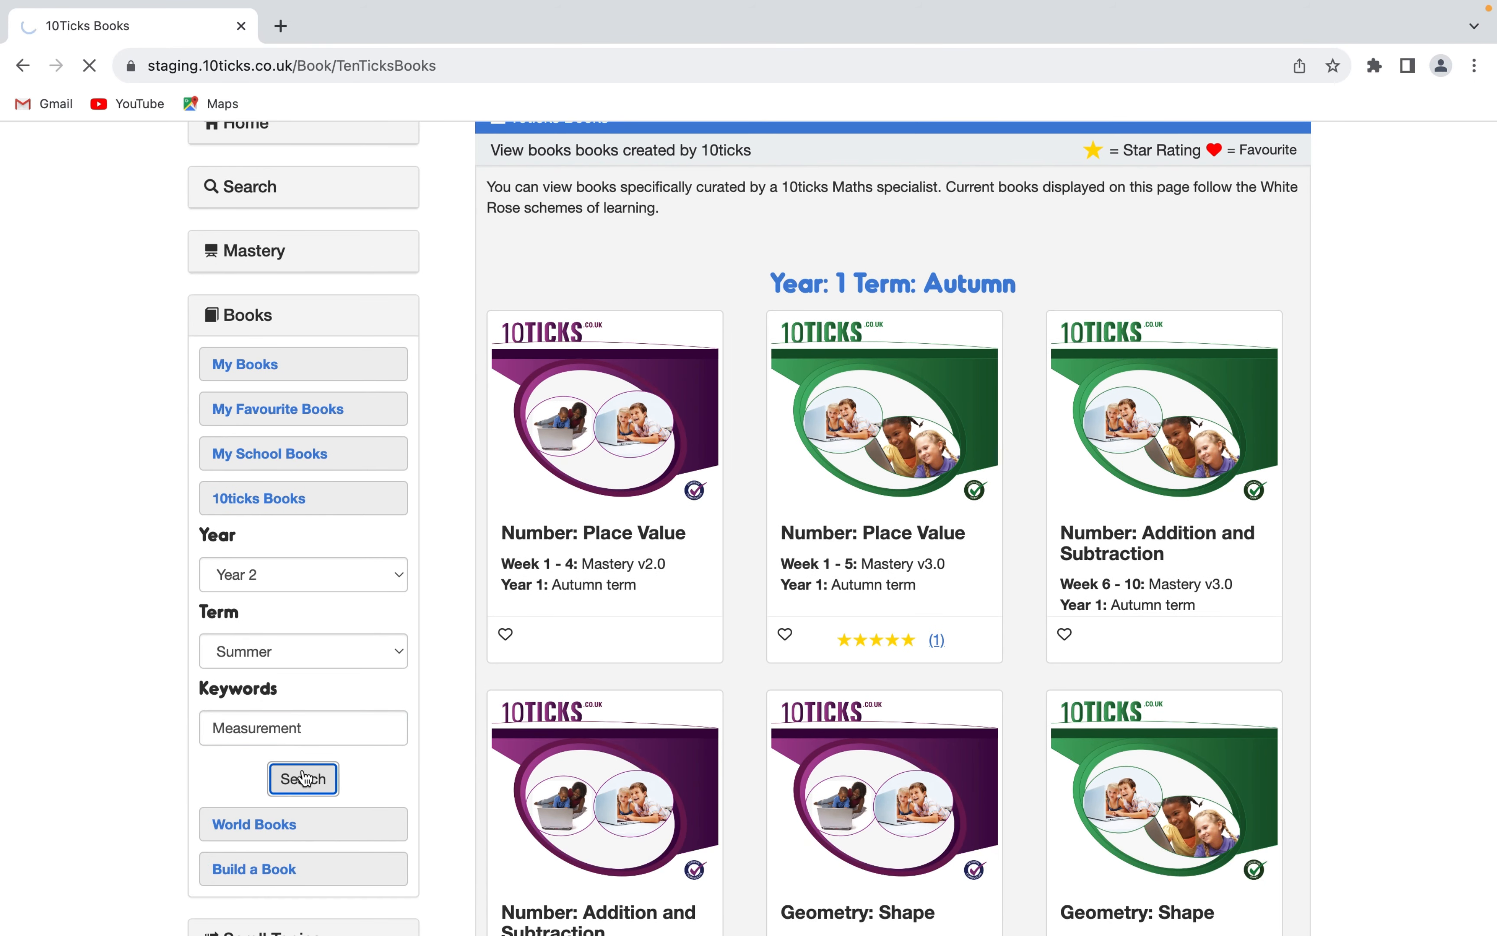
# - Open the book Measurement: Length and Height and view its small steps Measure Length (m), Compare Lengths and Order Lengths
pyautogui.scroll(-3, 788, 450)
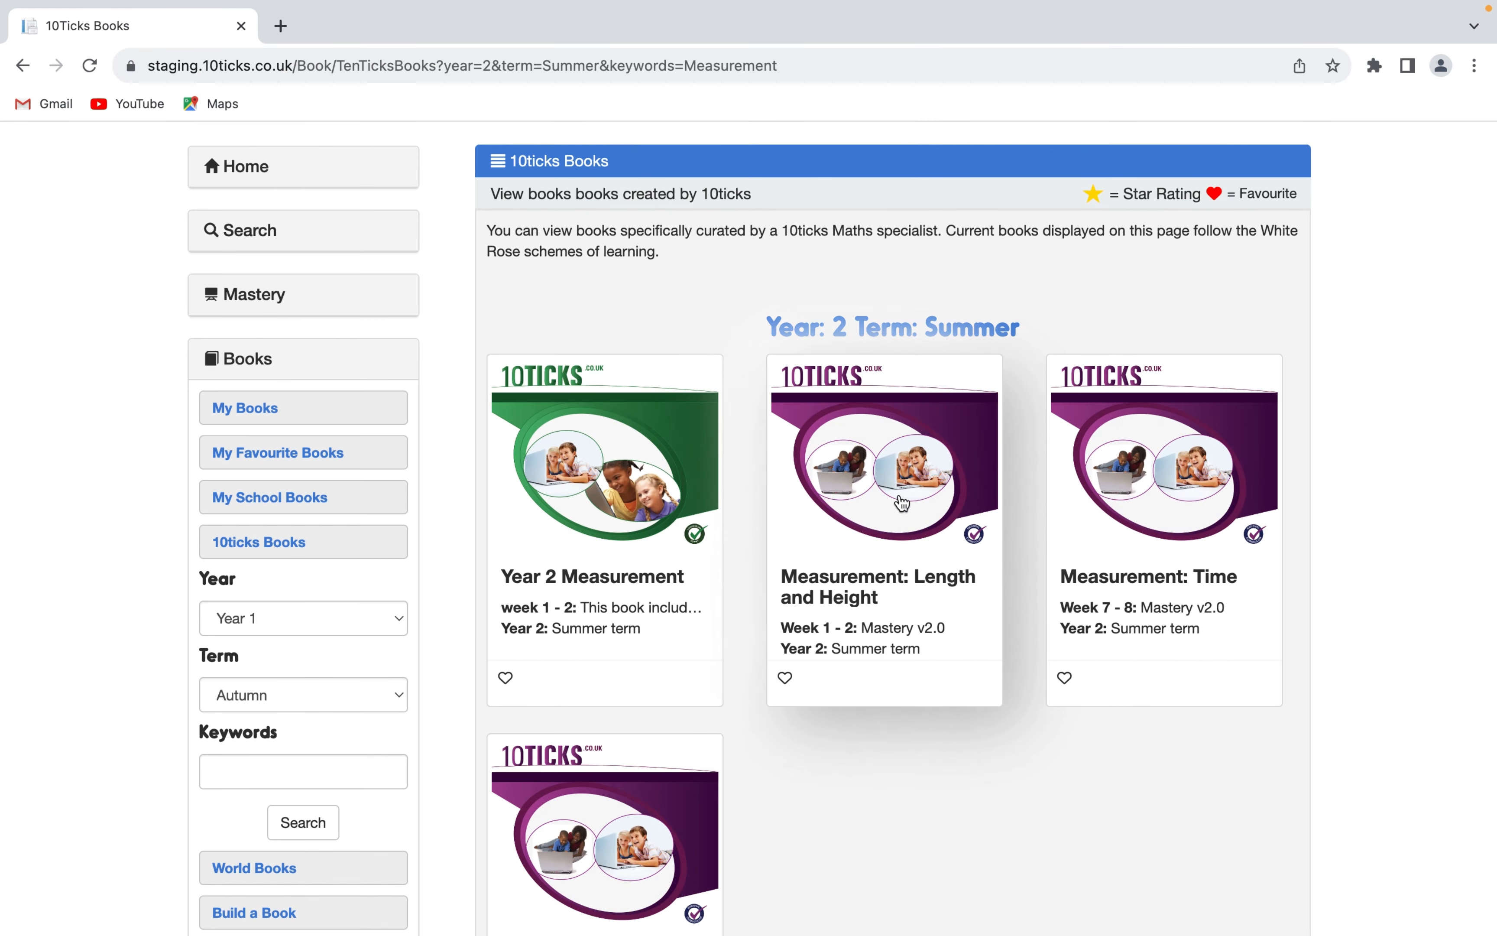
pyautogui.click(898, 489)
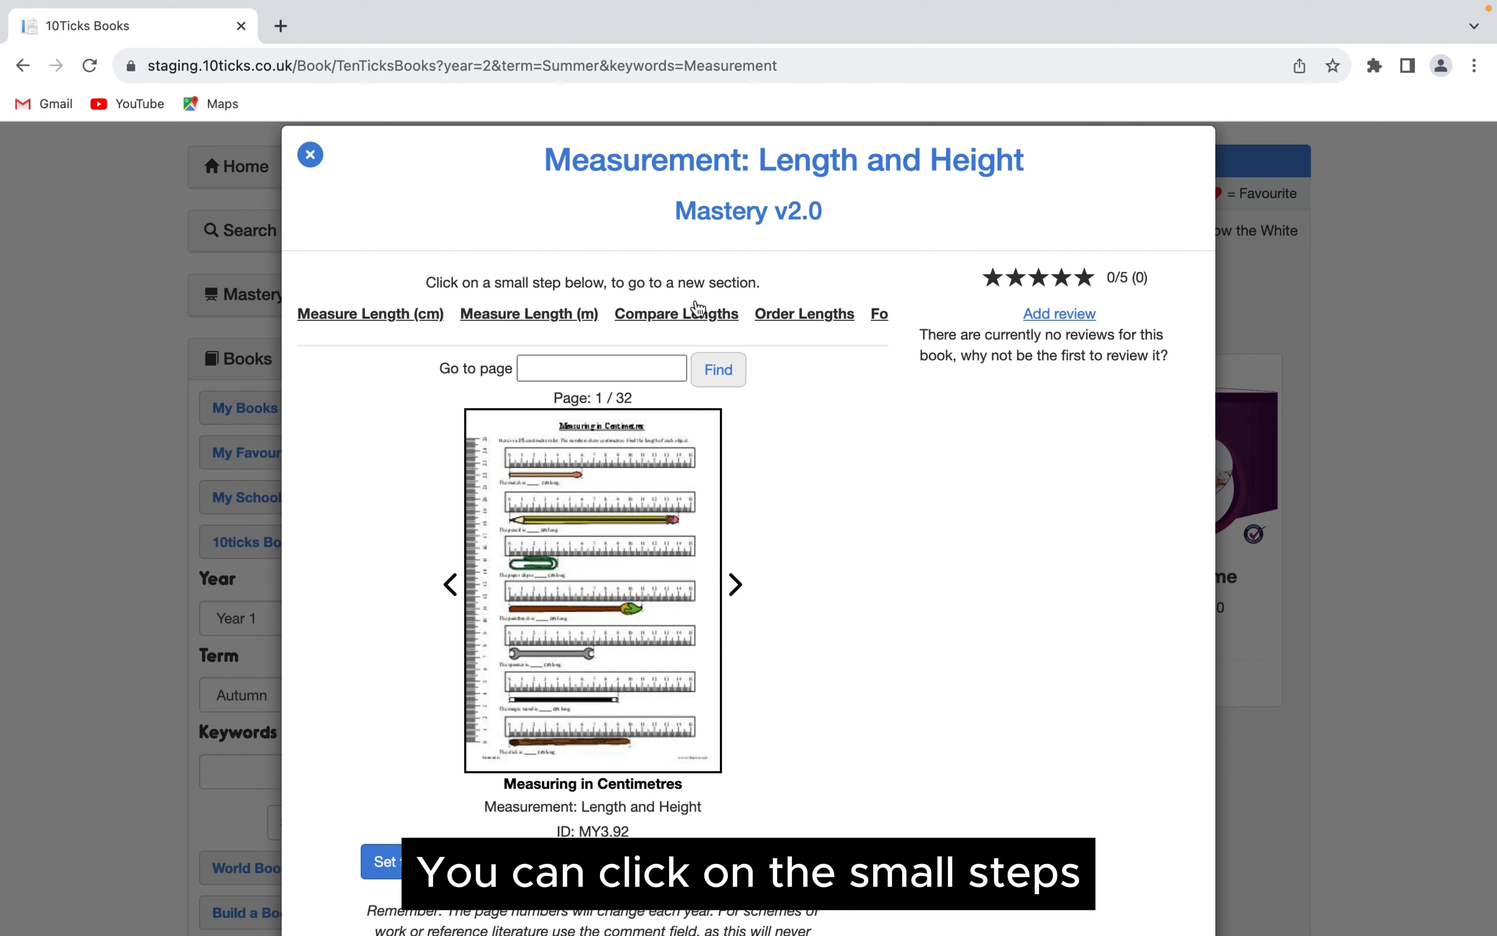
pyautogui.click(498, 314)
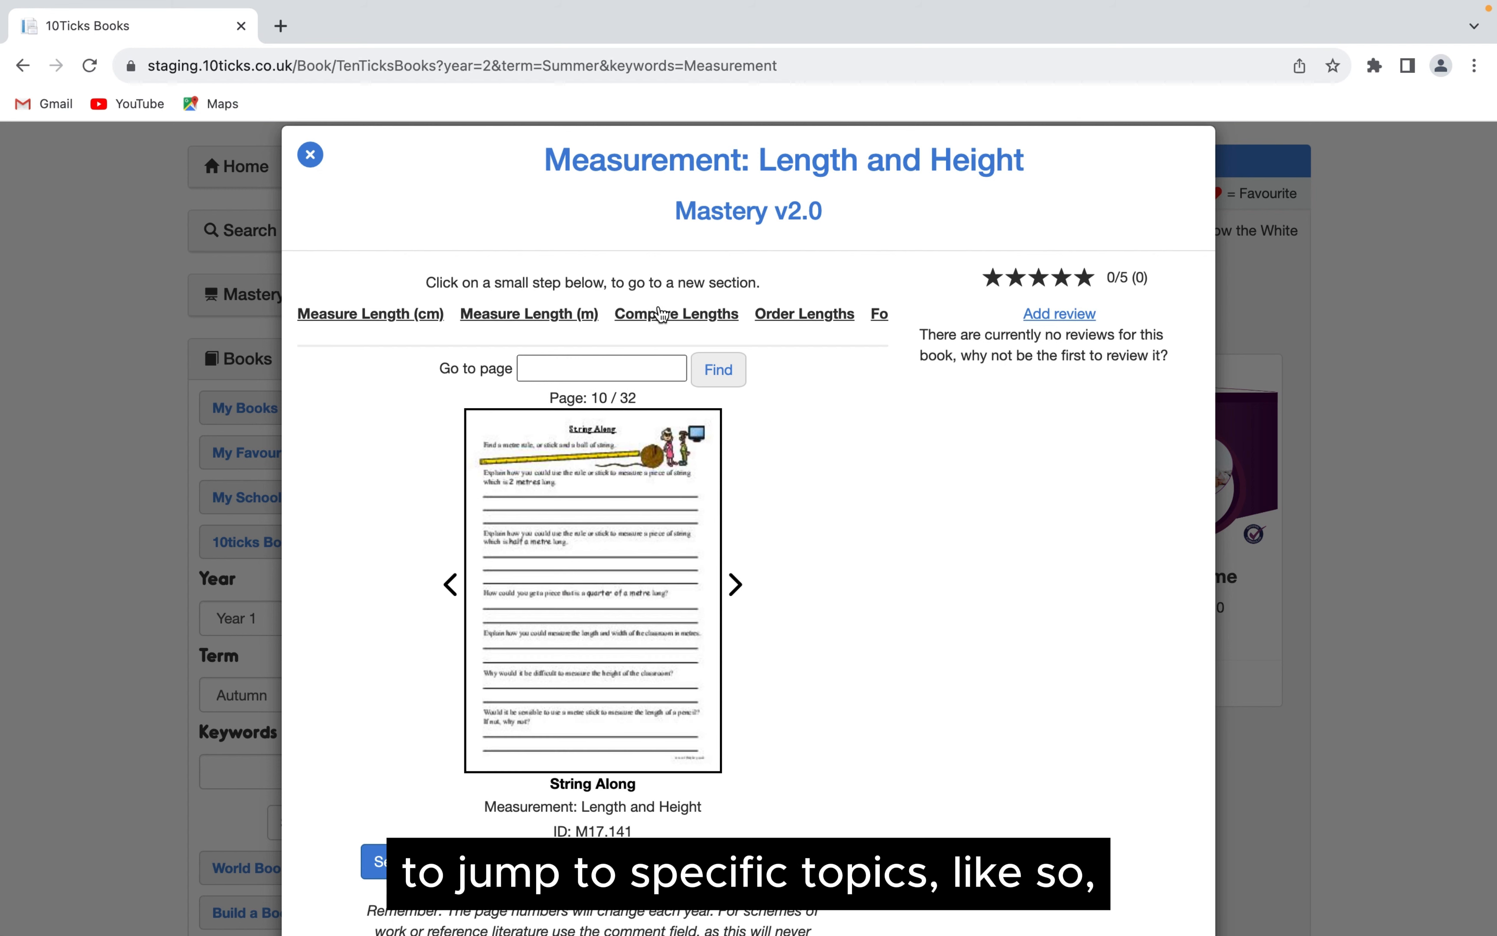
pyautogui.click(658, 313)
pyautogui.click(787, 318)
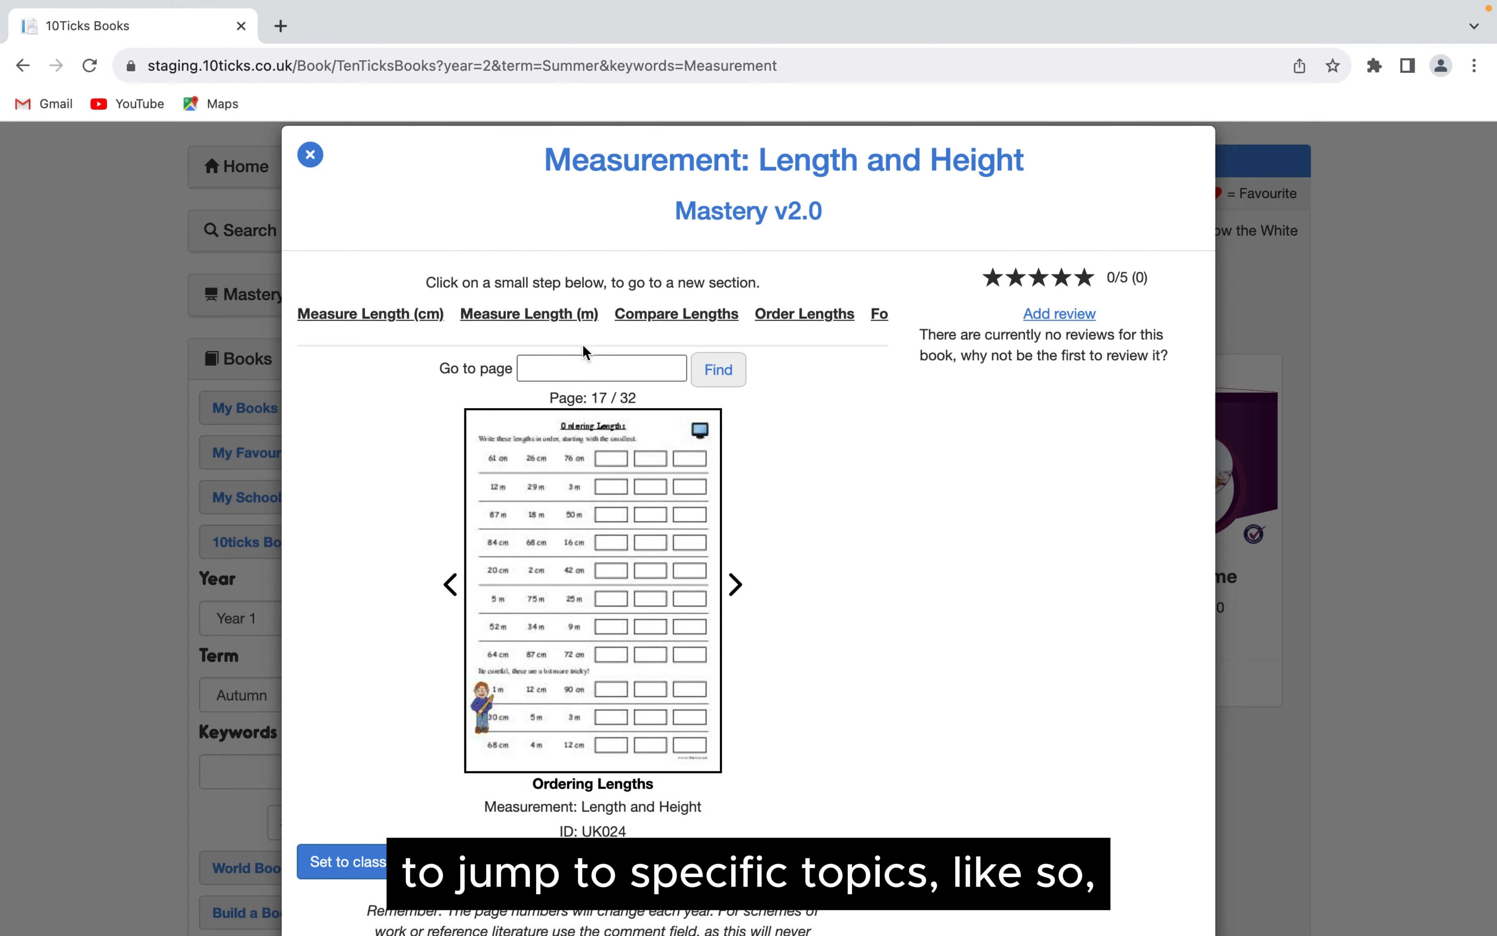
# - Page forward three worksheets through the Order Lengths section to the Toy Lengths worksheet
pyautogui.click(742, 592)
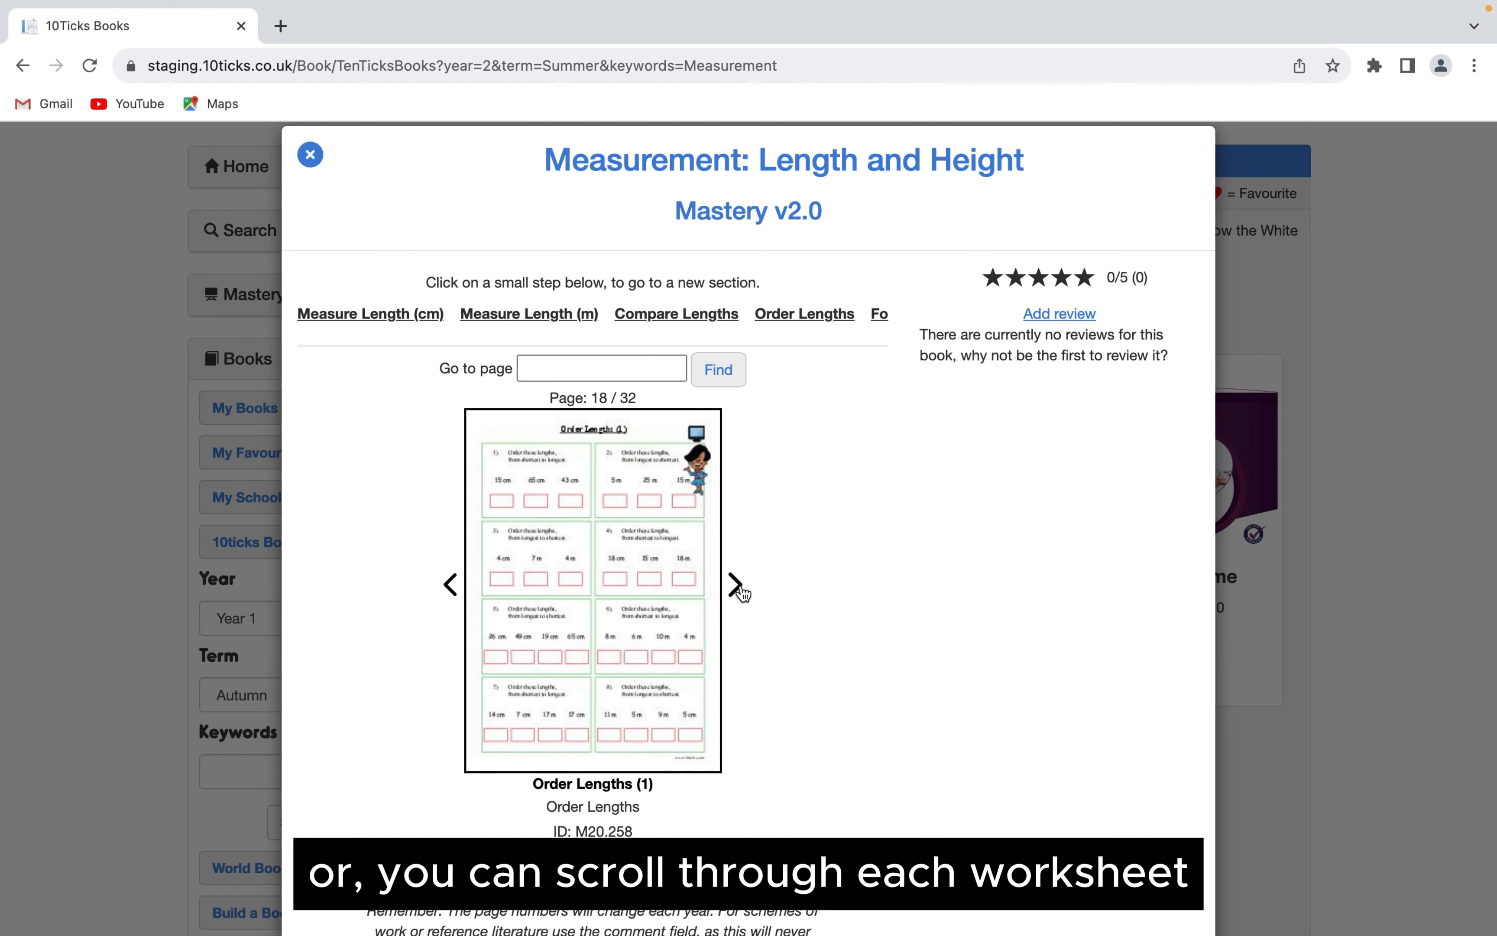
pyautogui.click(742, 593)
pyautogui.click(743, 593)
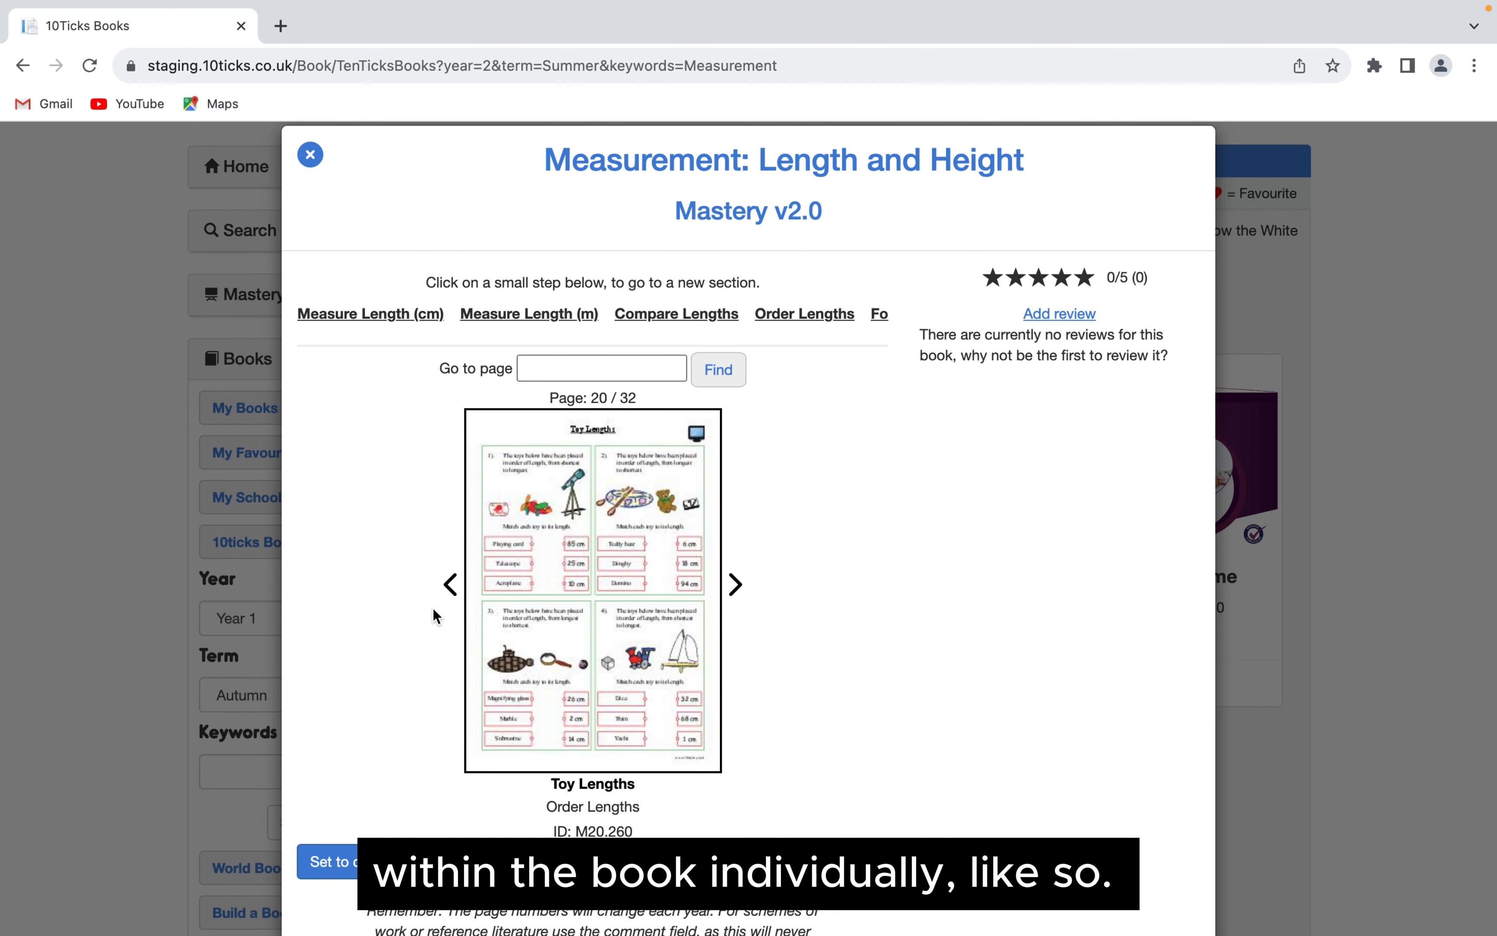
# - View the Toy Lengths worksheet as a full-size PDF, and close both the PDF and the book
pyautogui.scroll(-1, 815, 518)
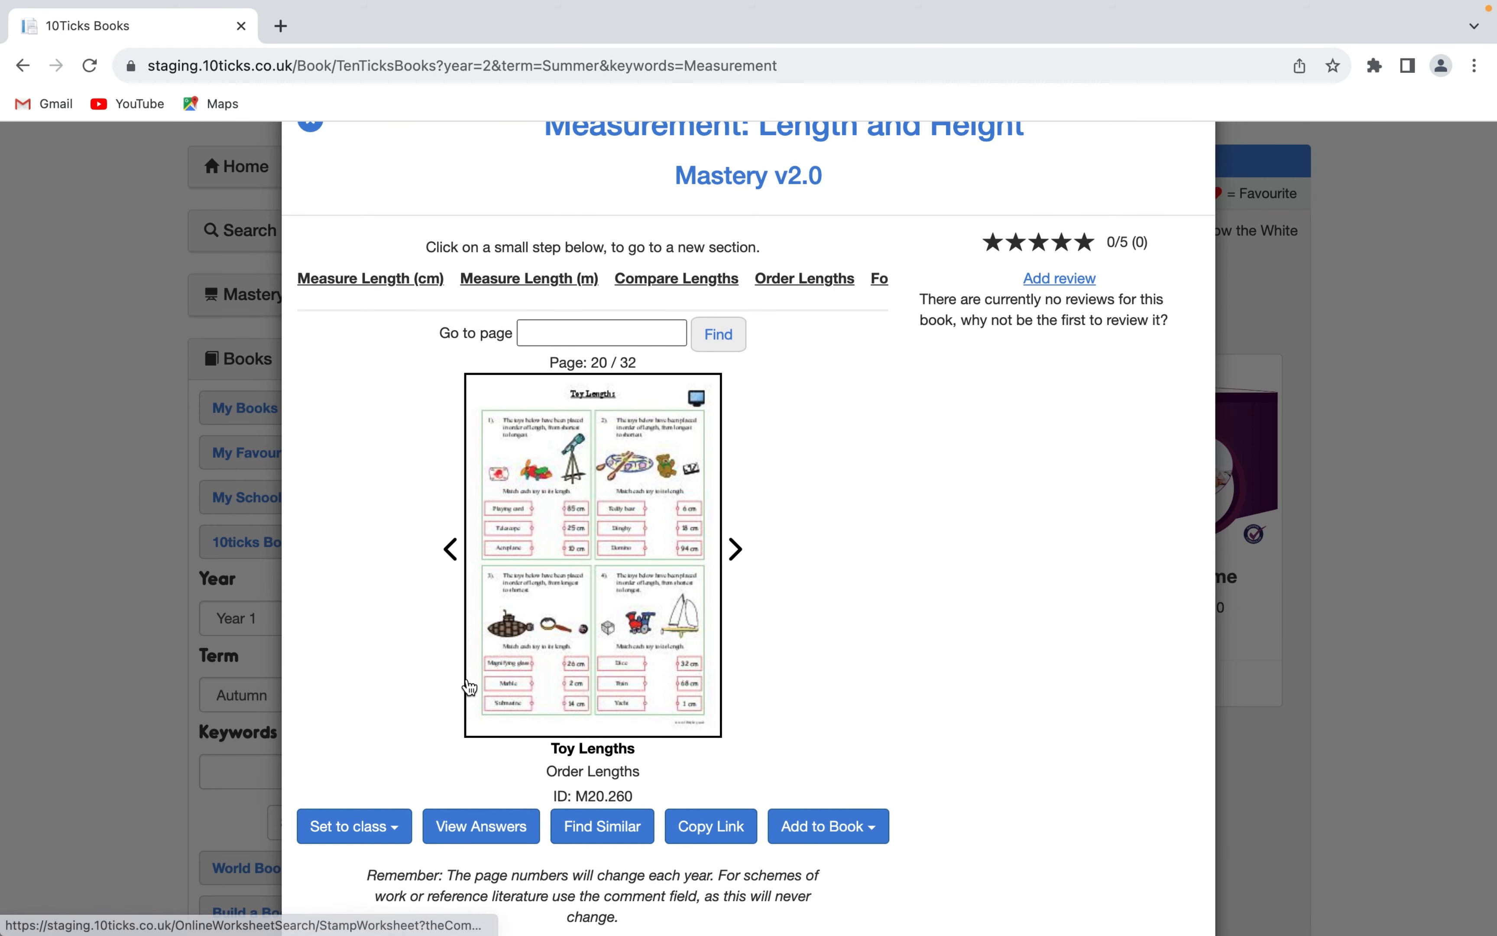
pyautogui.scroll(-1, 470, 687)
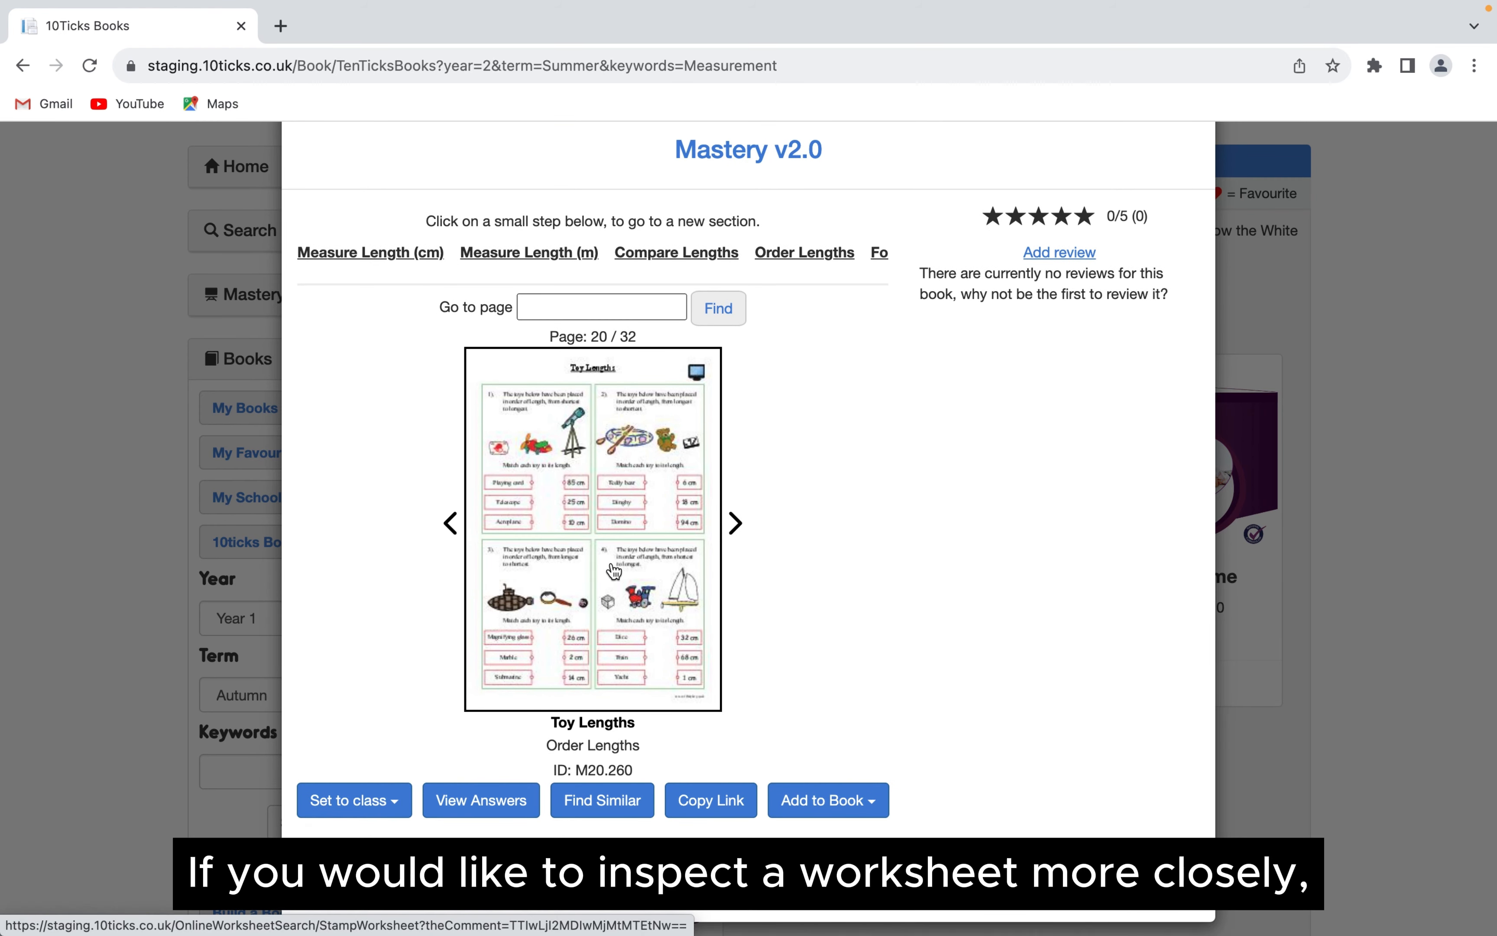
pyautogui.click(611, 563)
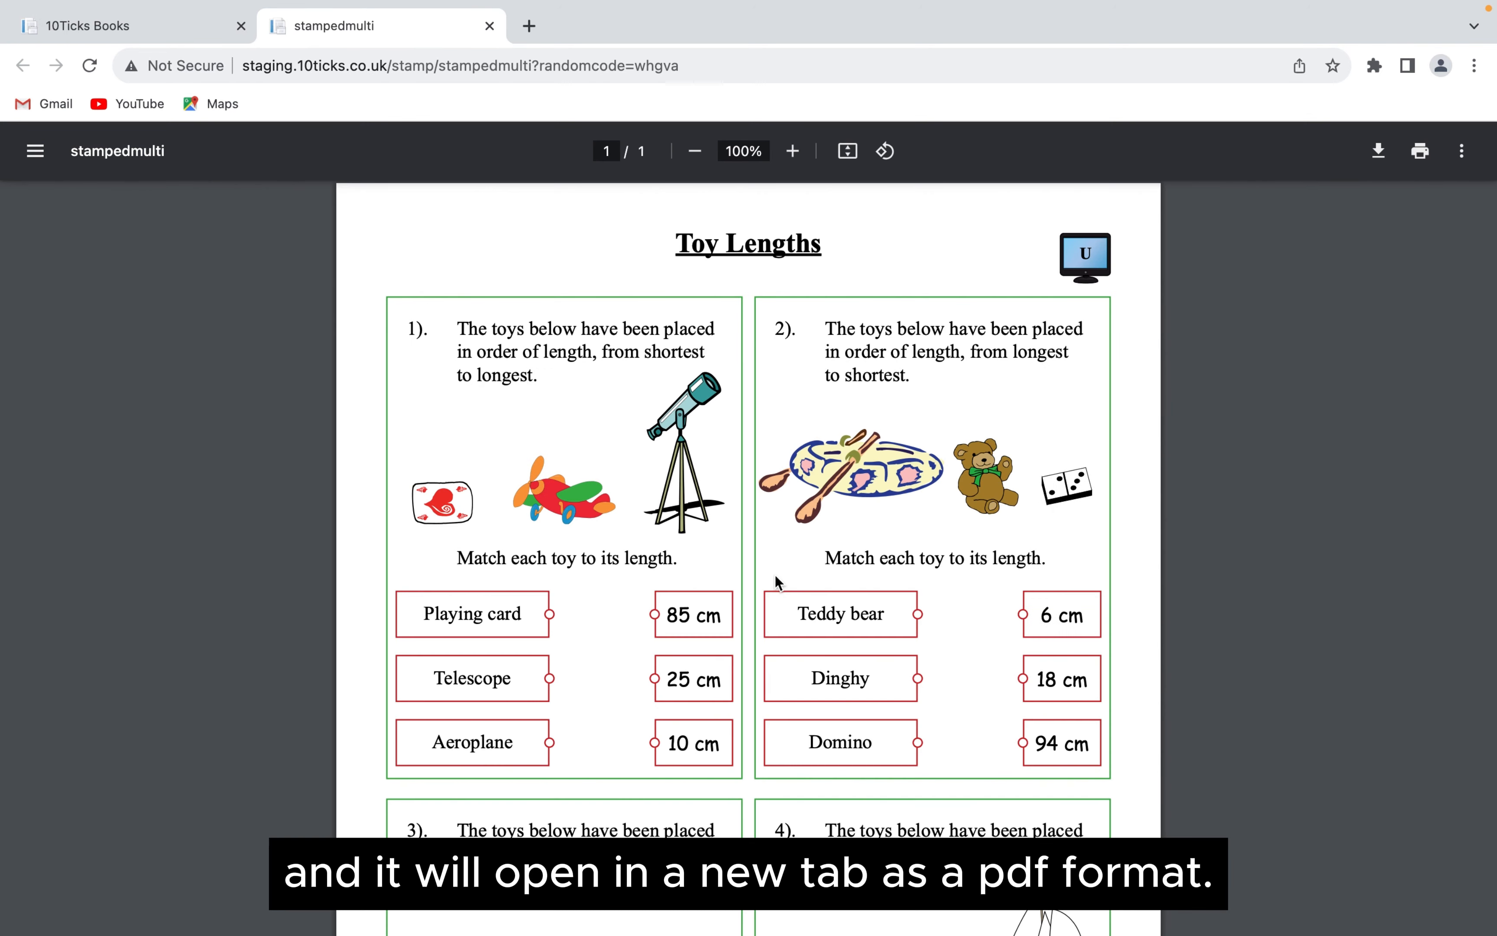
pyautogui.click(488, 26)
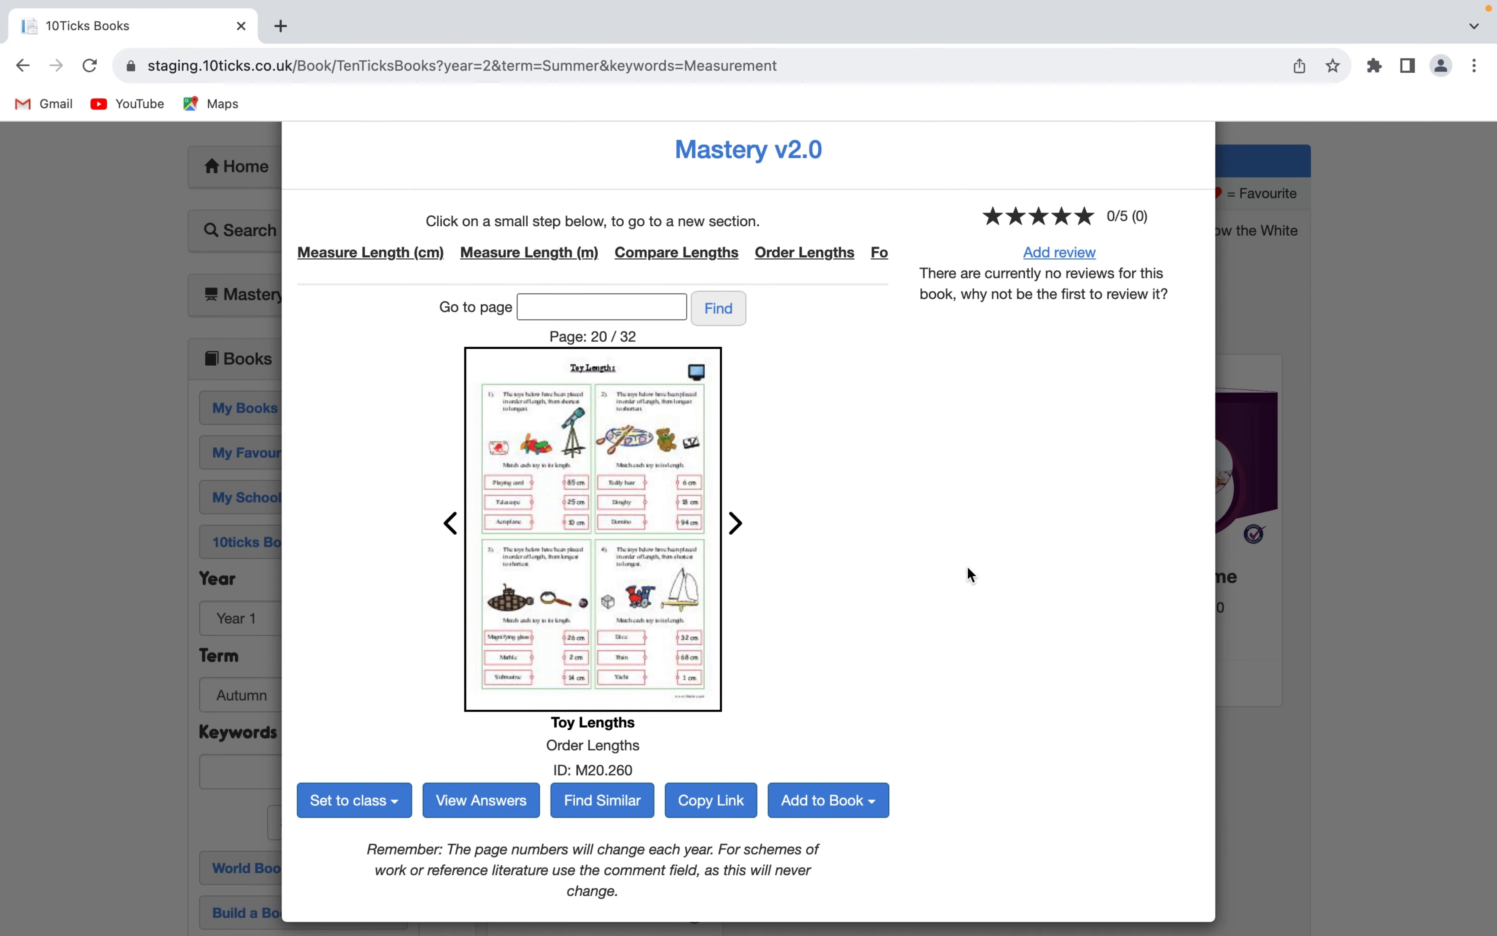
pyautogui.scroll(-1, 909, 533)
pyautogui.scroll(3, 805, 424)
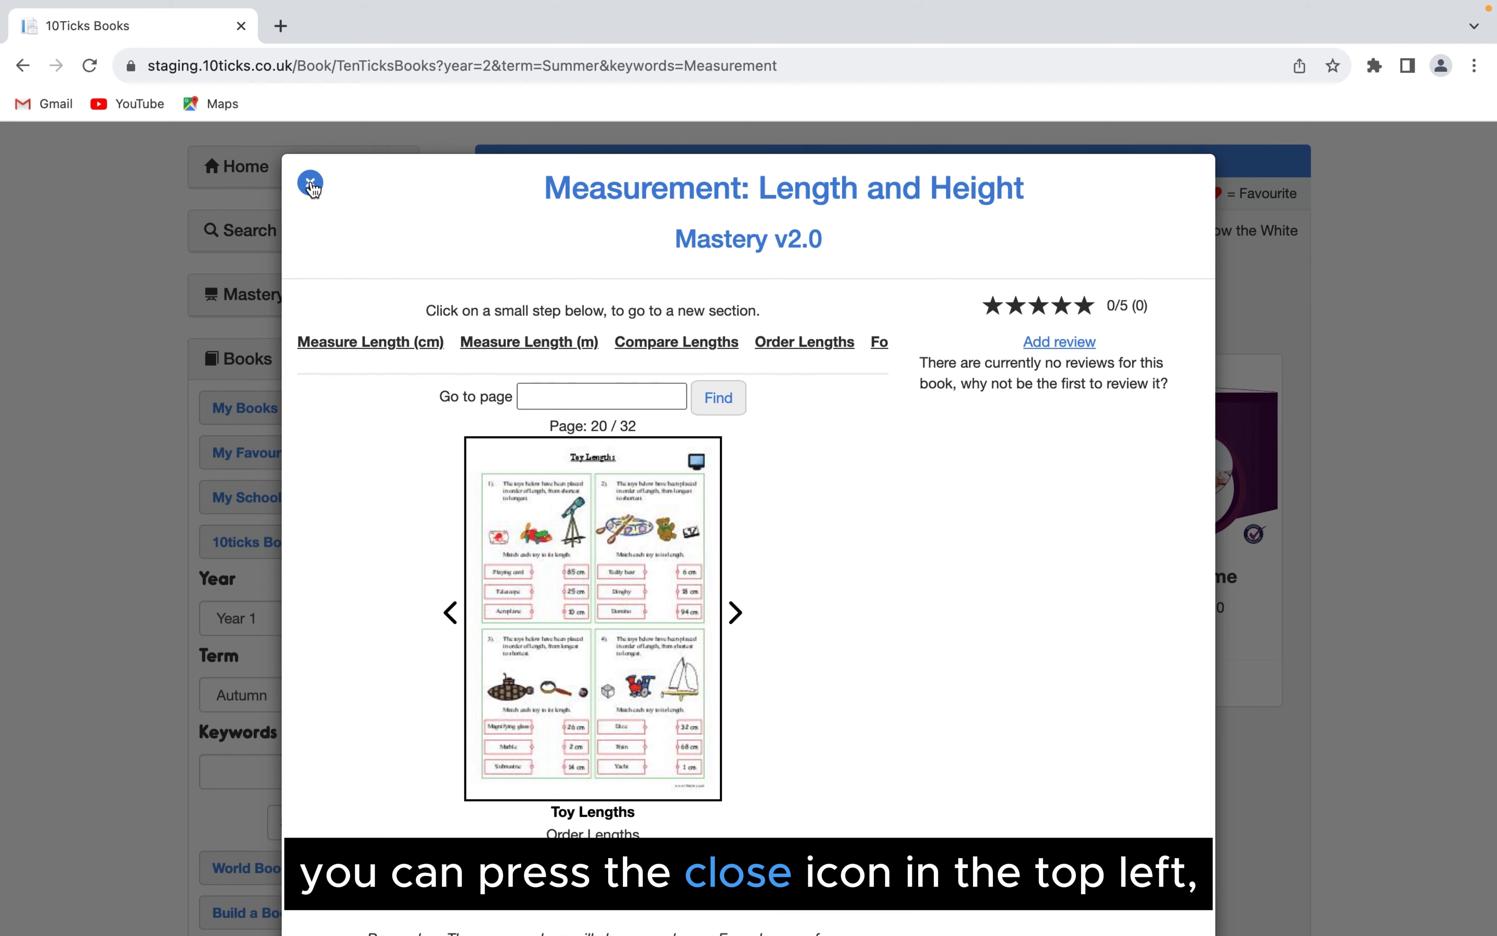
pyautogui.click(312, 184)
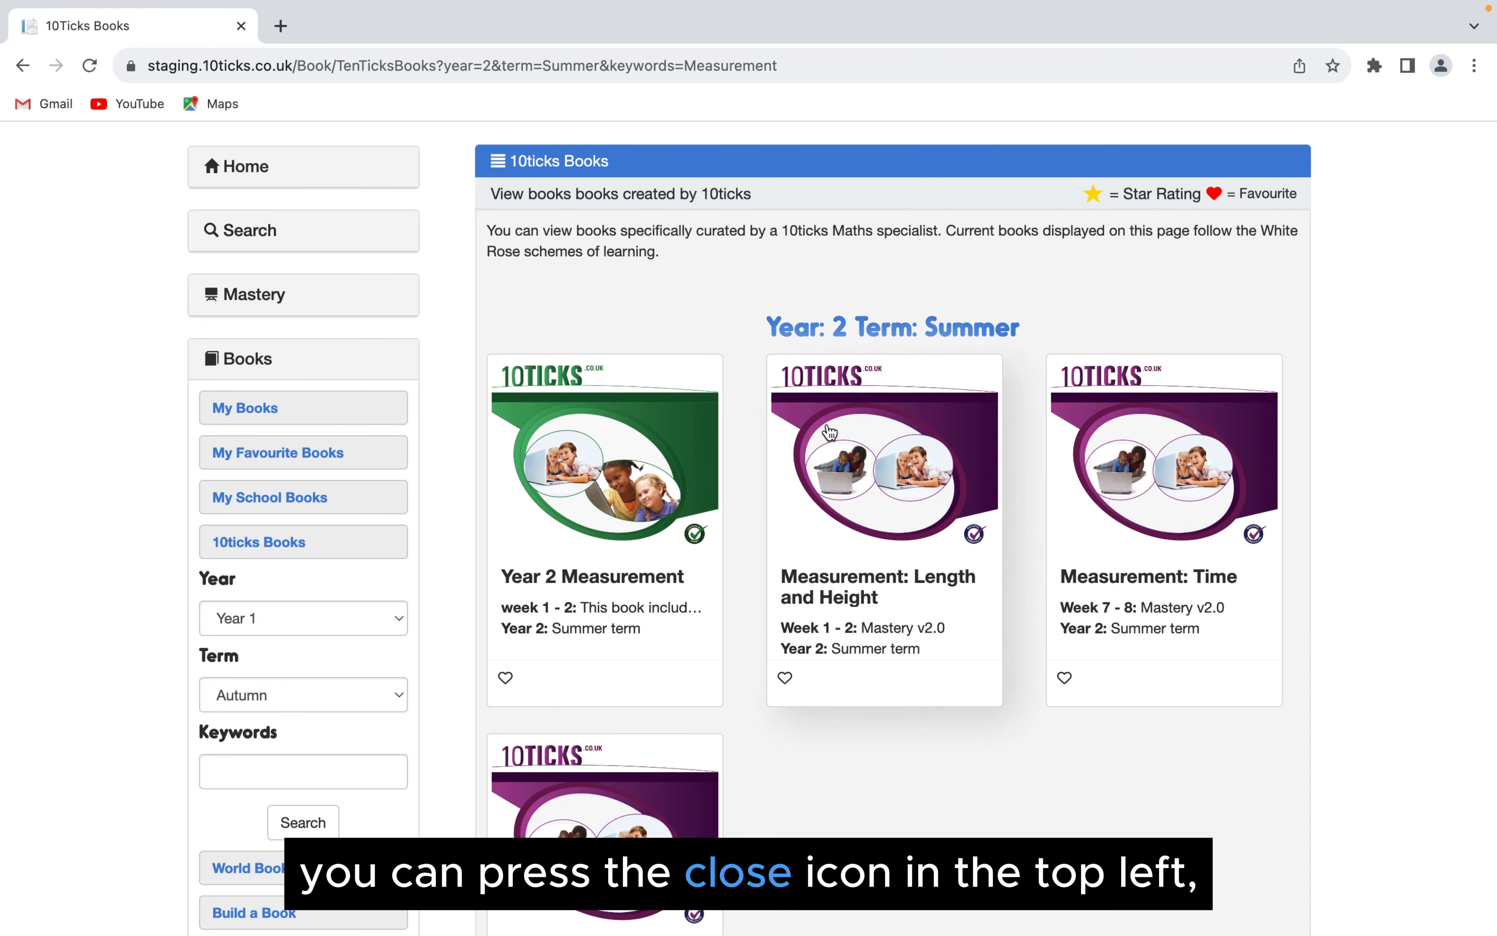
# - Reopen the book Measurement: Length and Height from the search results and show its options for the first worksheet
pyautogui.scroll(-1, 985, 806)
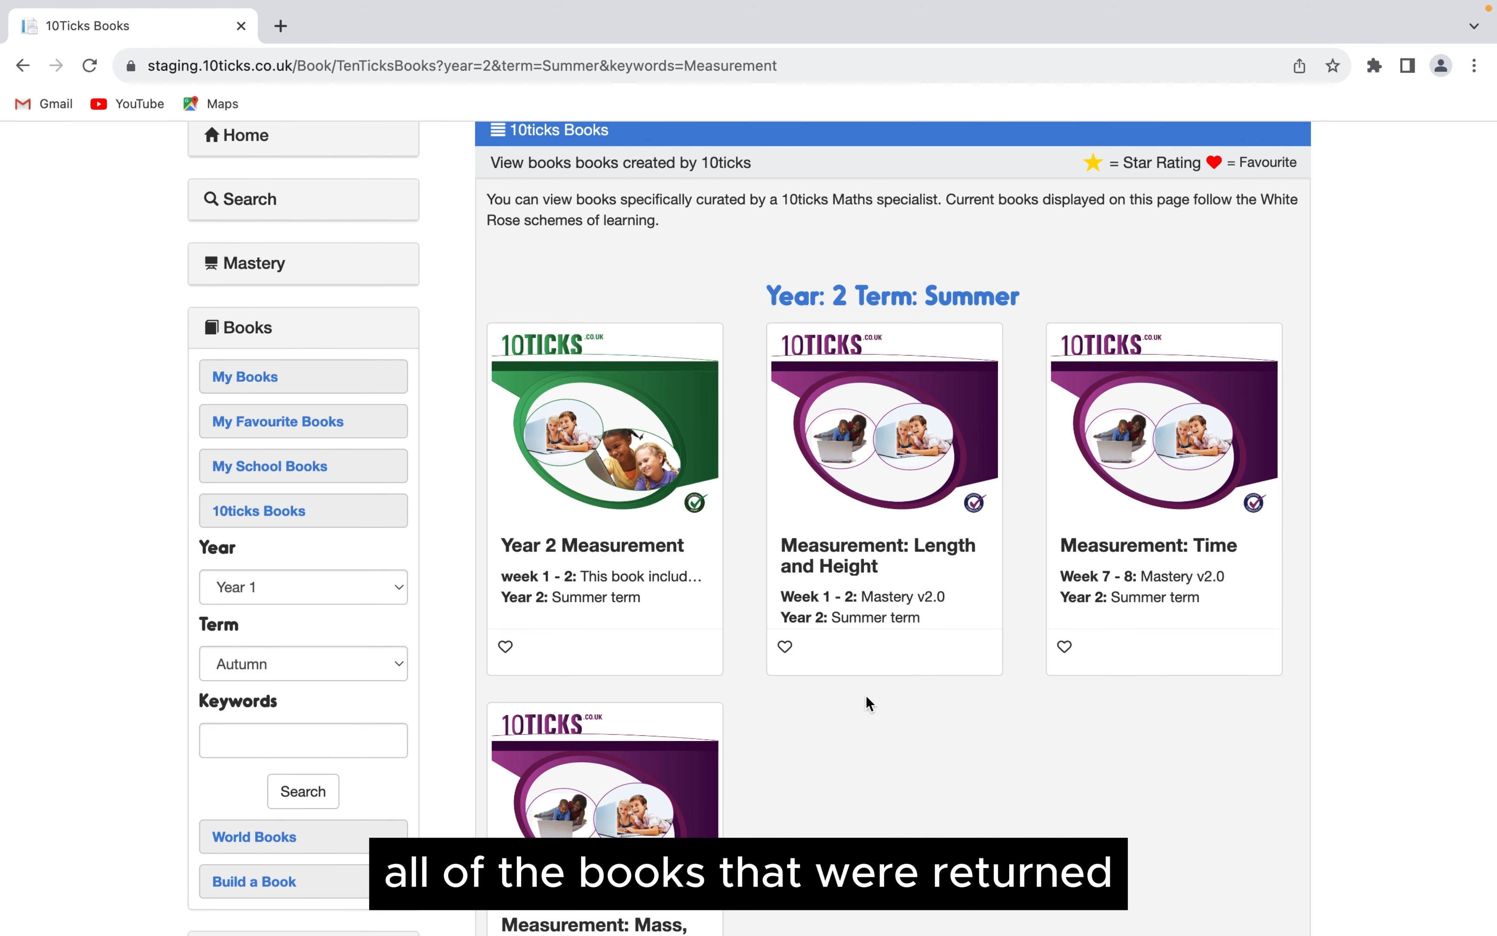
pyautogui.click(861, 419)
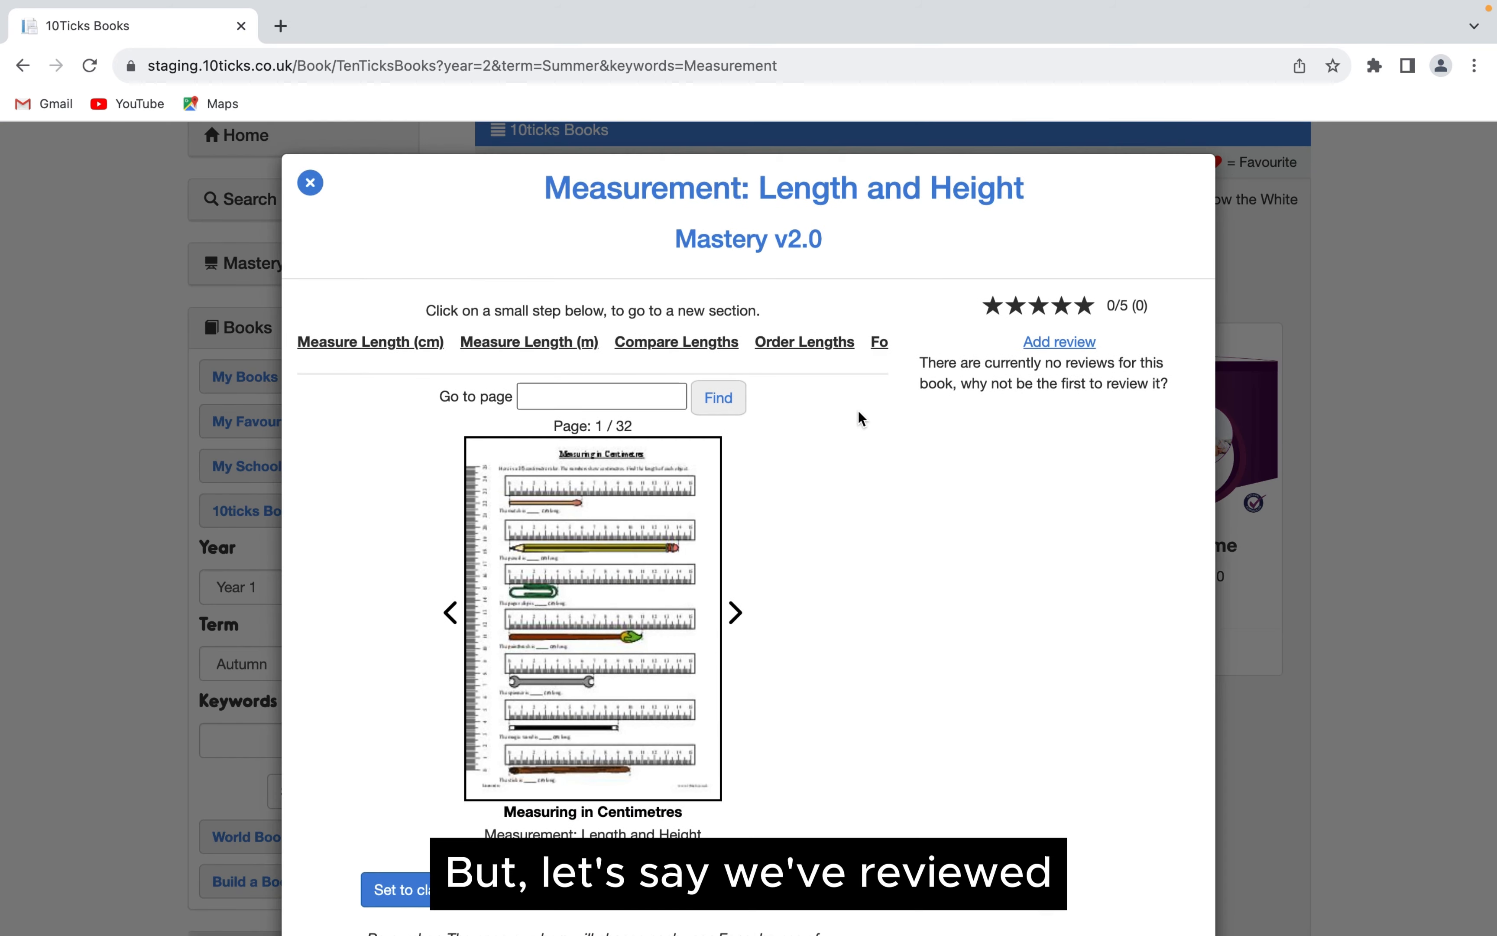
pyautogui.scroll(-2, 861, 417)
pyautogui.scroll(1, 858, 411)
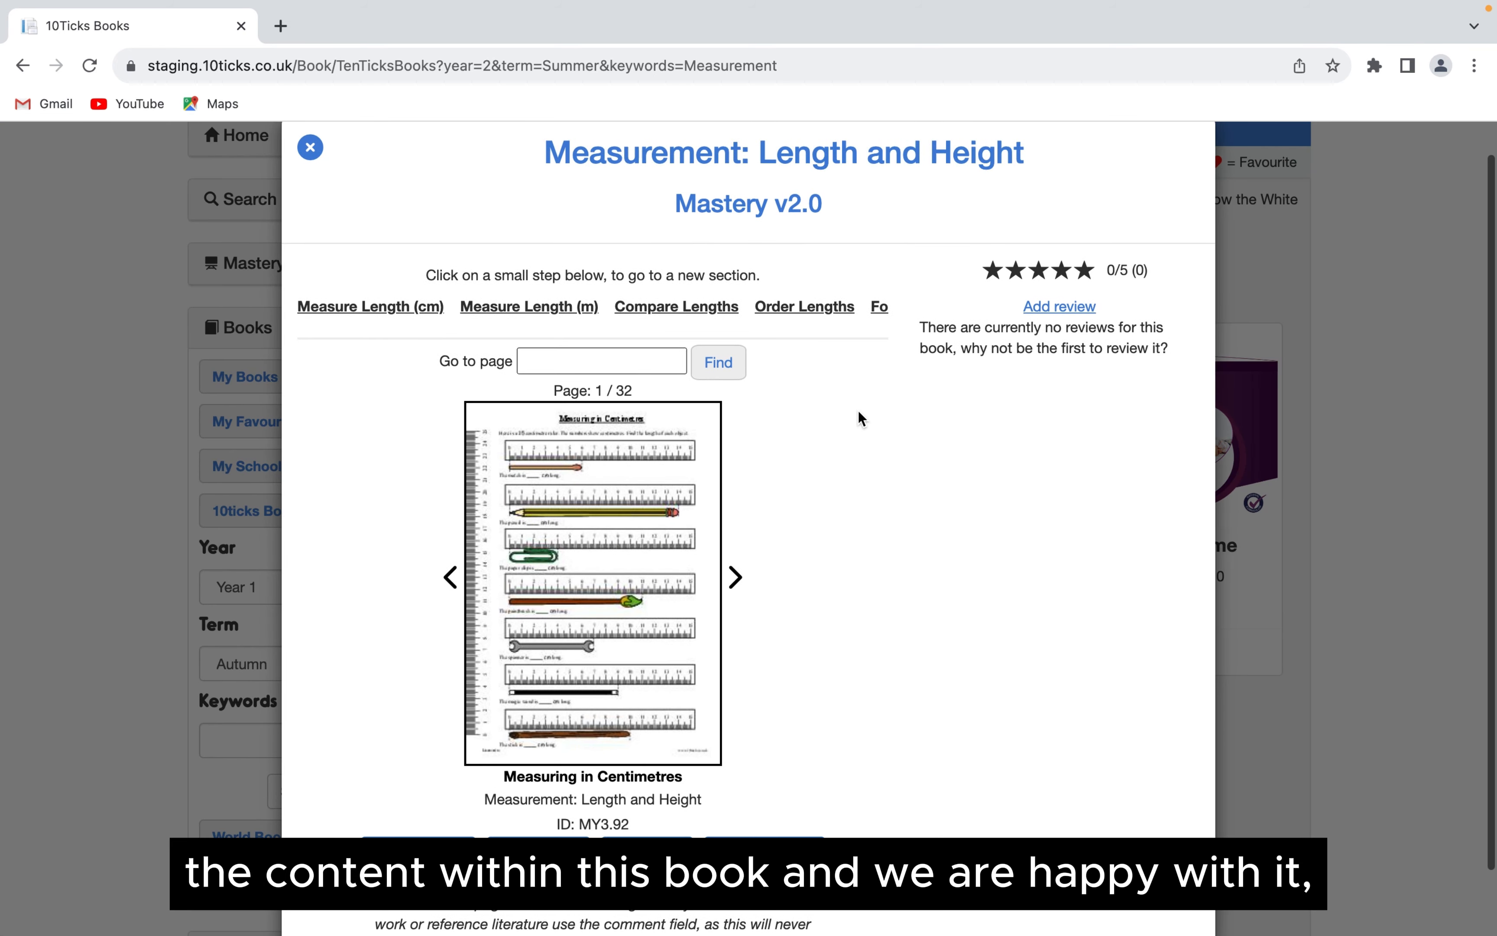
pyautogui.scroll(-2, 721, 680)
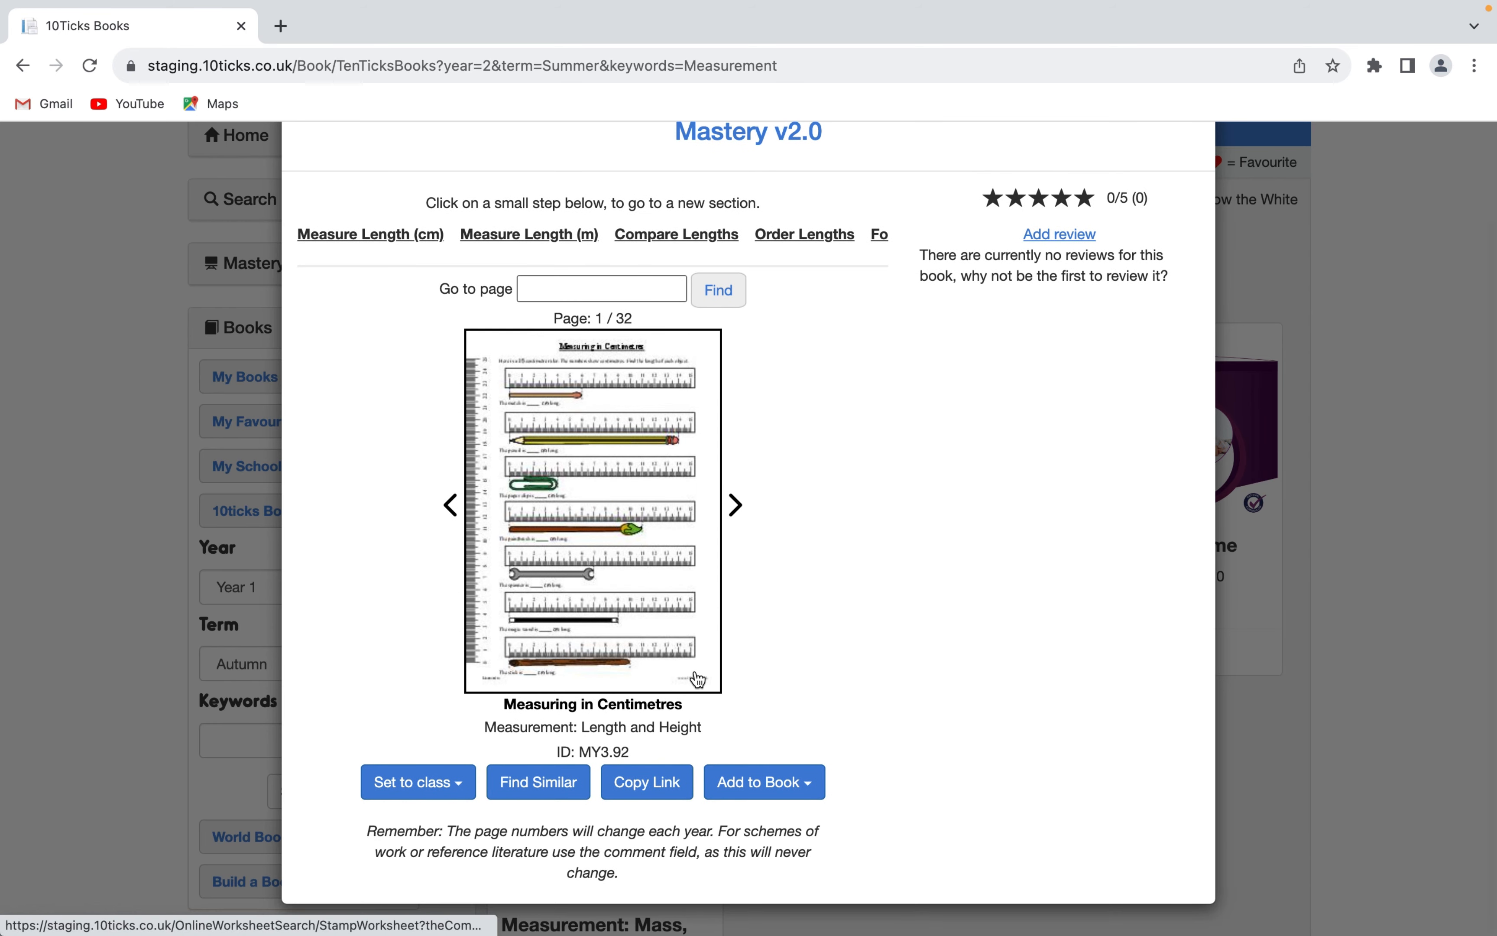
pyautogui.click(467, 786)
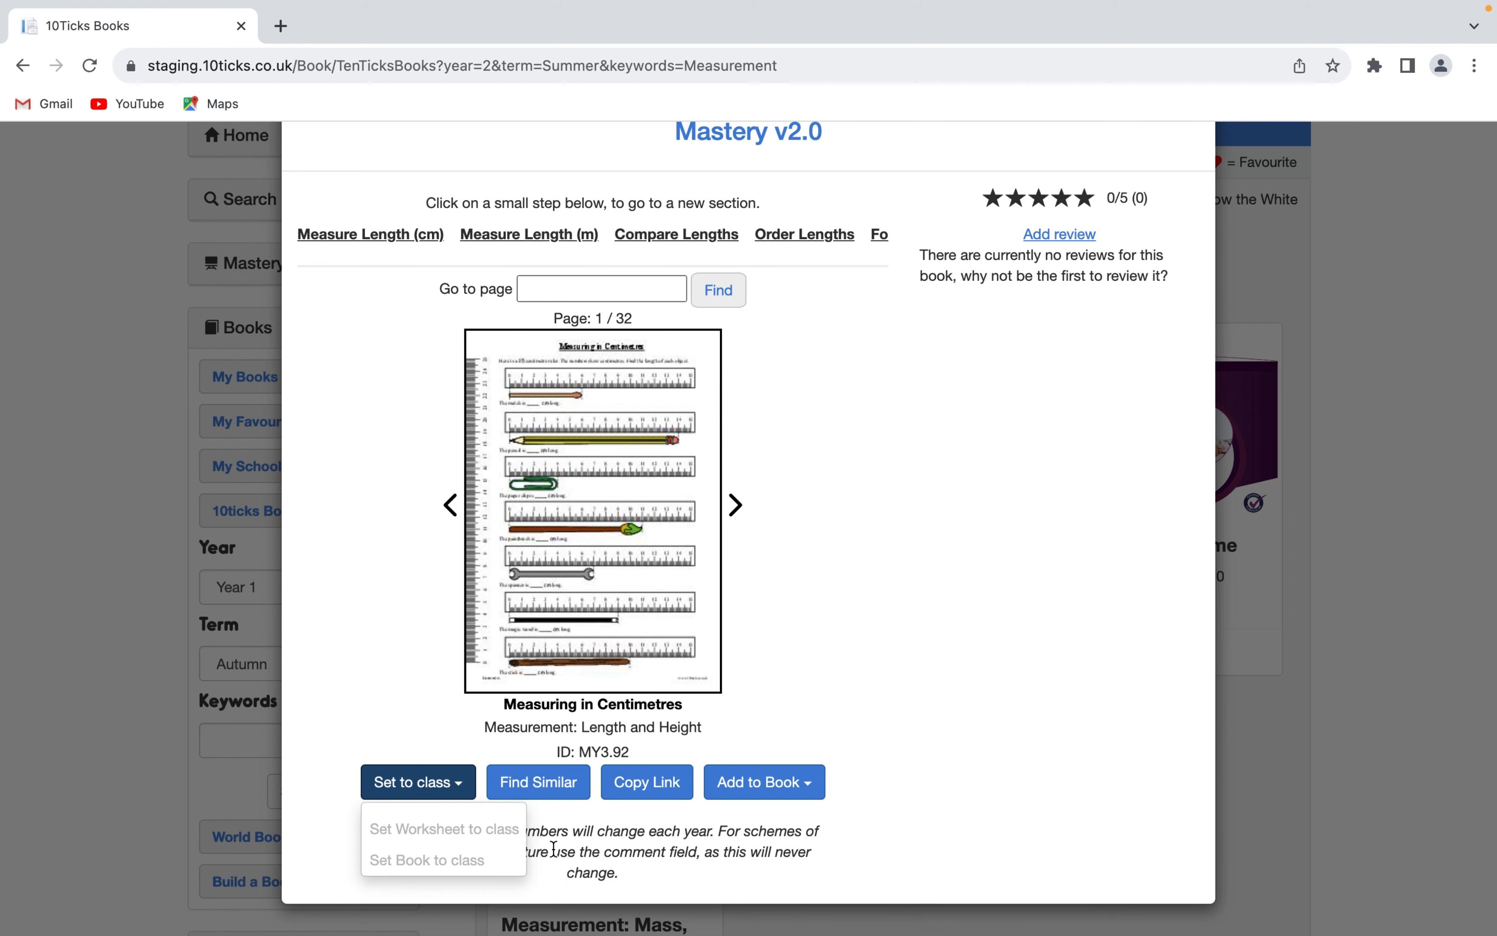
pyautogui.click(486, 827)
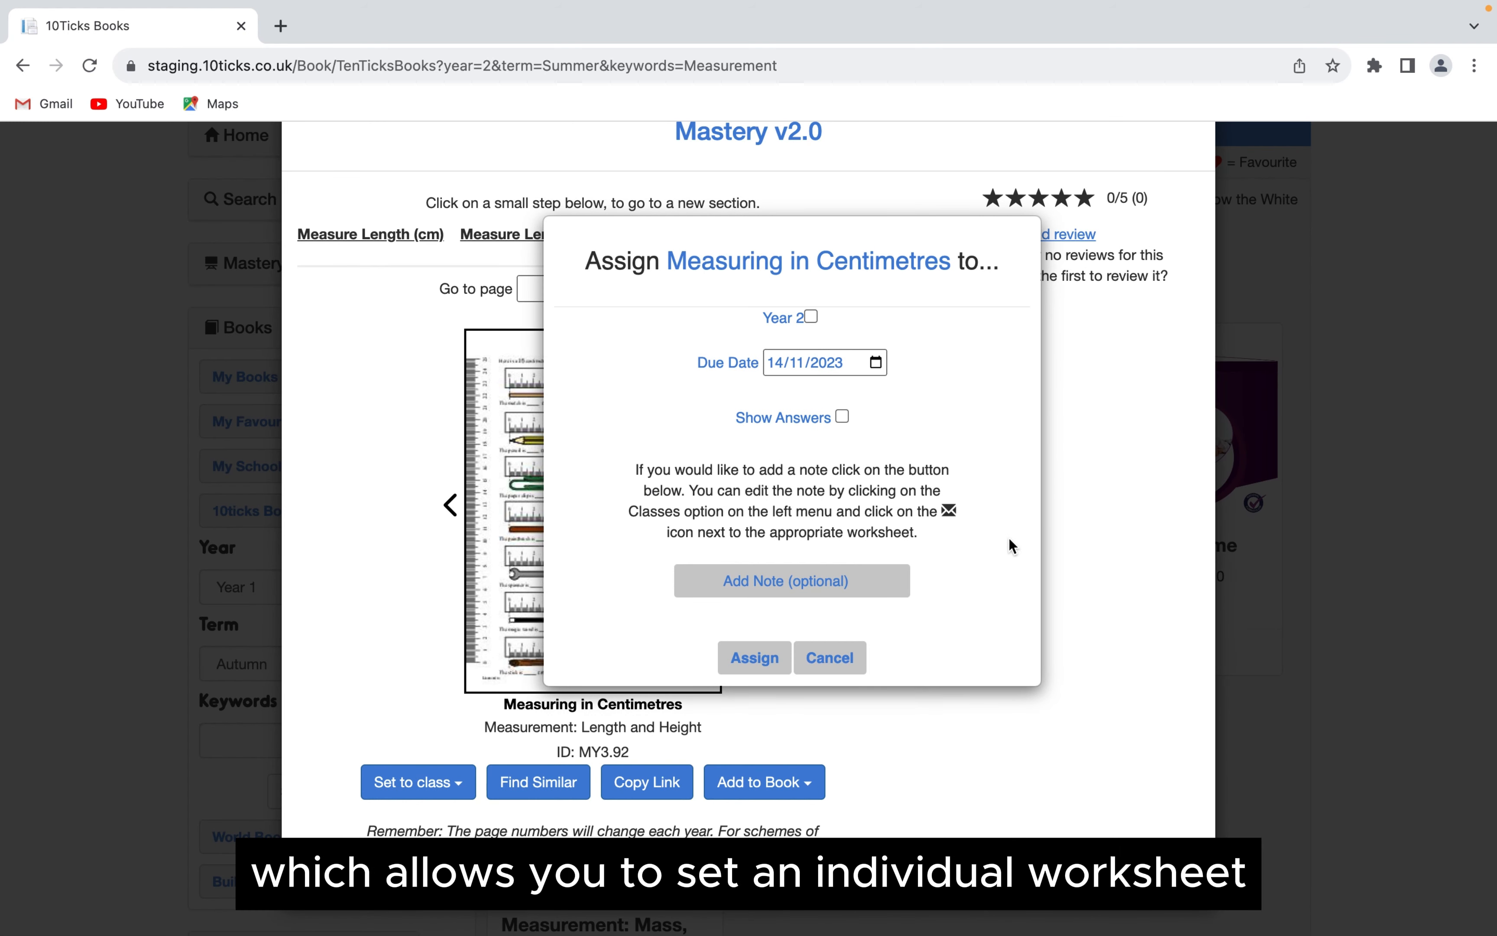
pyautogui.click(845, 676)
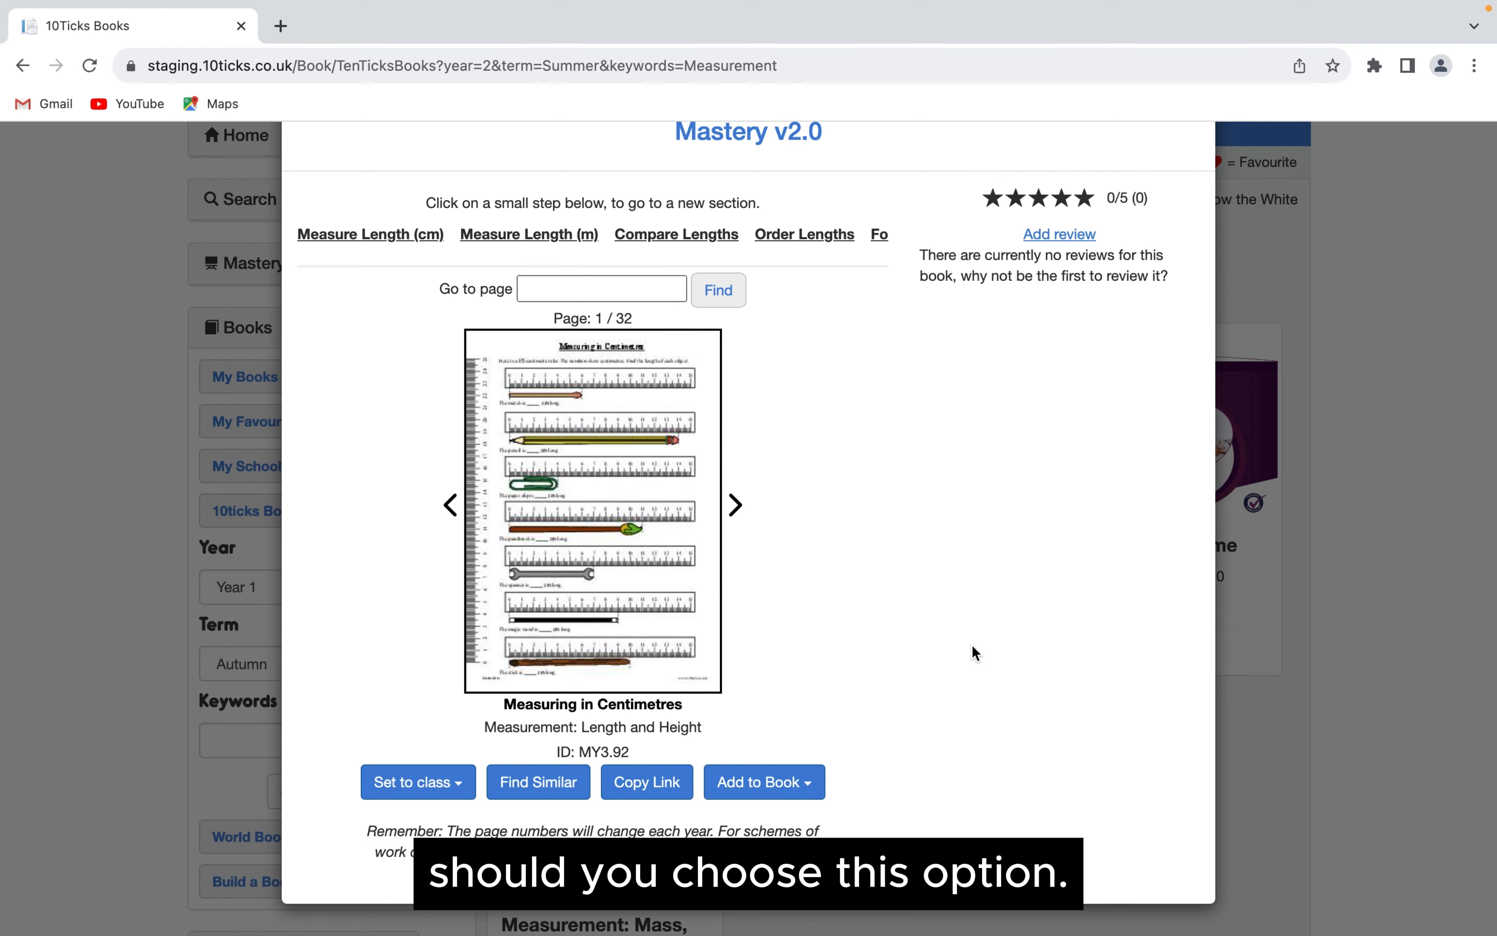
# - Start setting the whole book to a class and choose Year 2 as the class
pyautogui.click(456, 793)
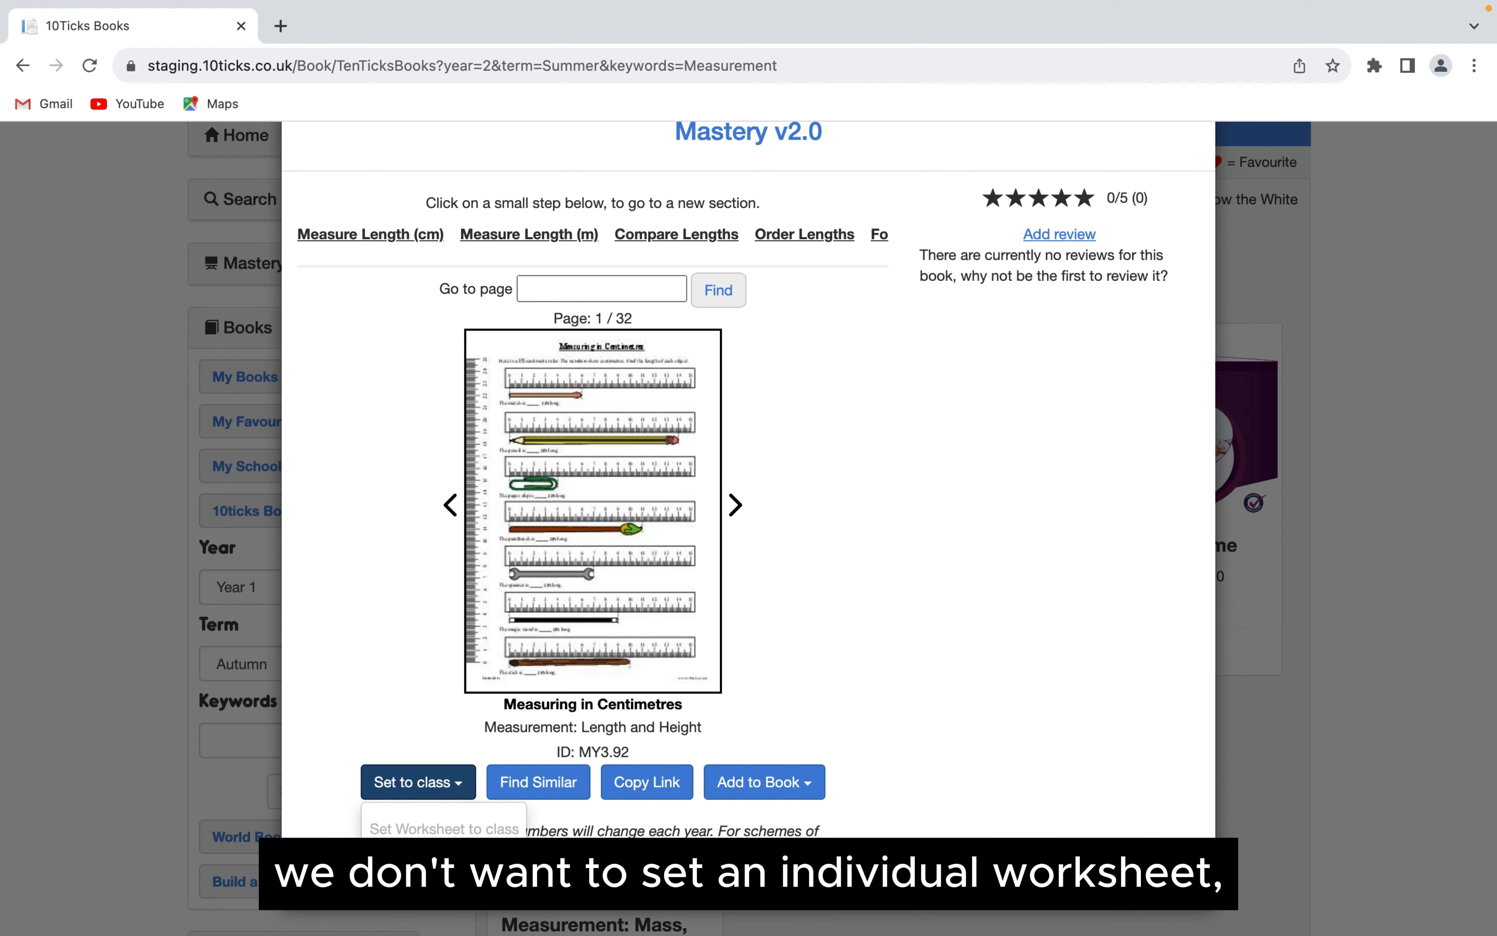
pyautogui.click(459, 864)
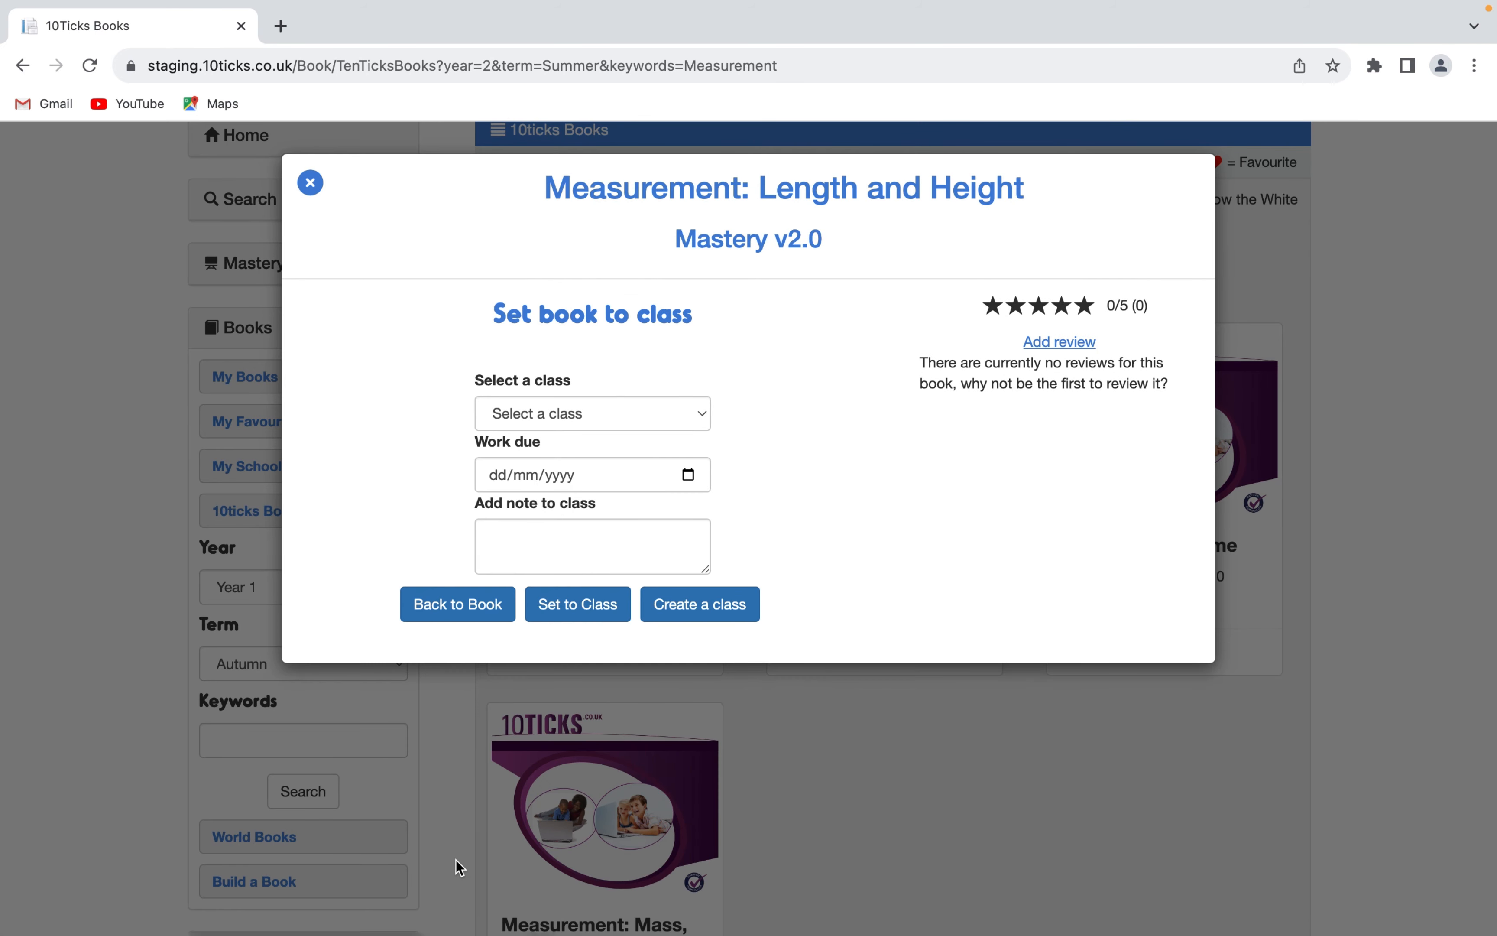
pyautogui.click(648, 408)
pyautogui.click(647, 413)
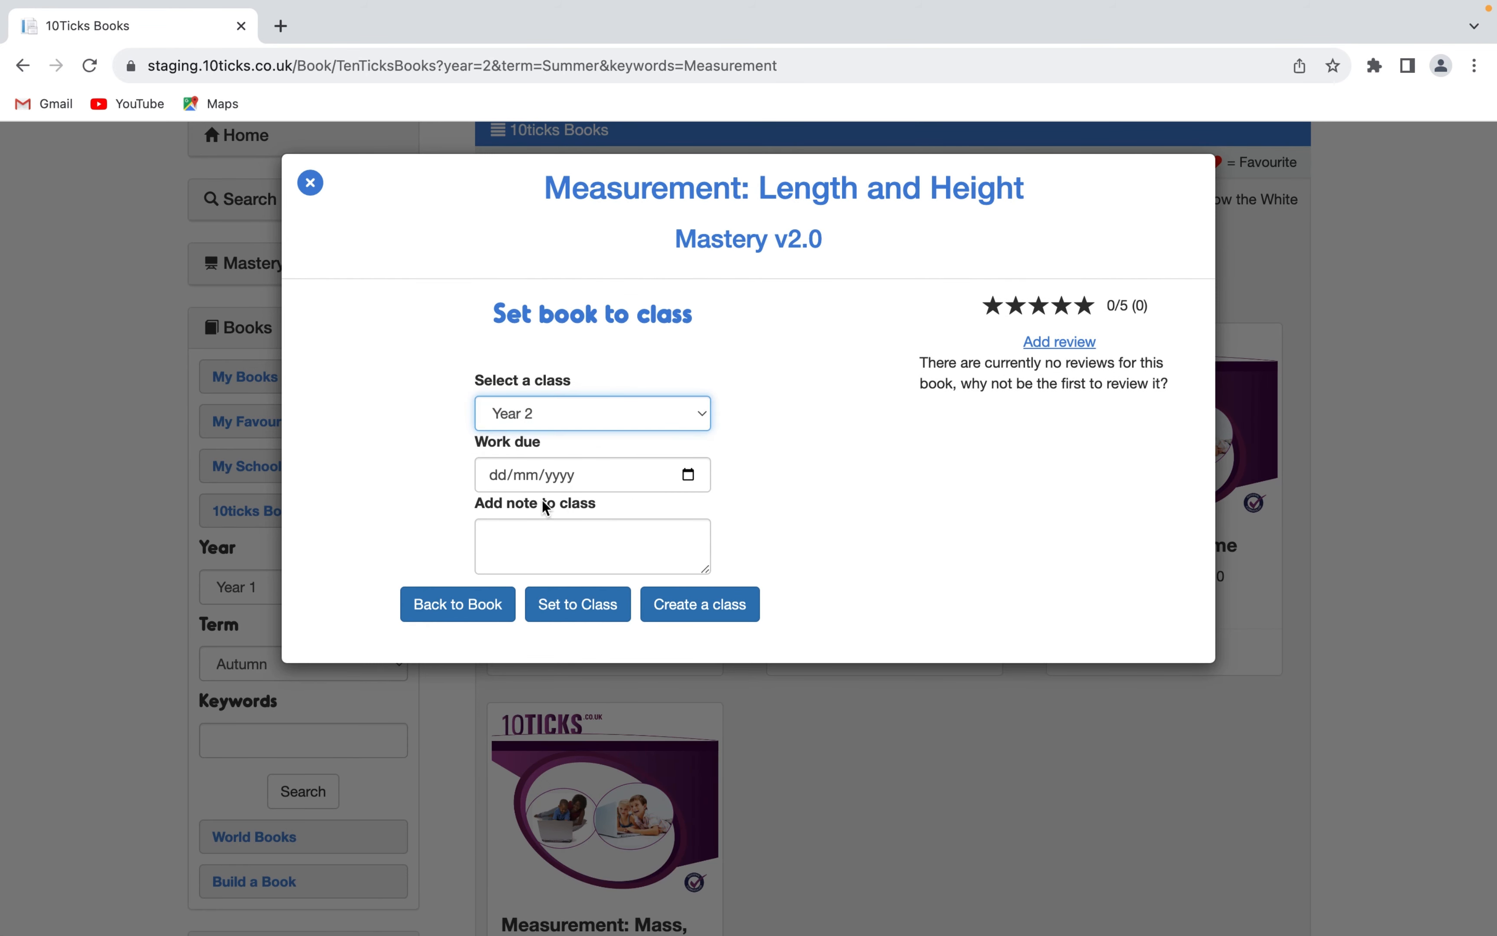
# - Set the work due date for the book to 29/04/2024
pyautogui.click(504, 476)
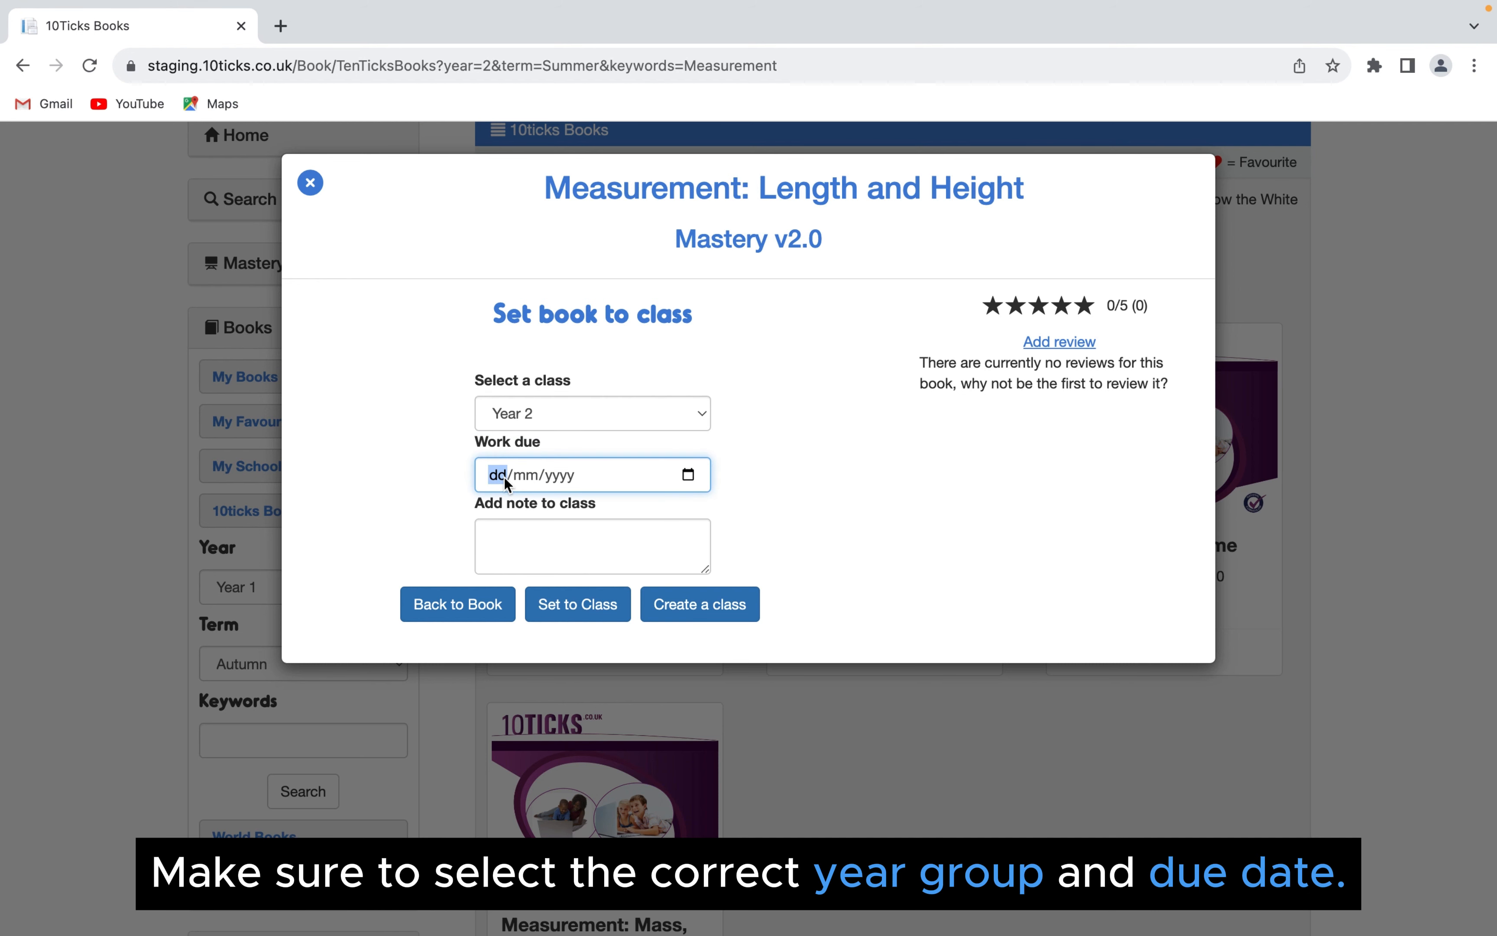
pyautogui.write('29/04/')
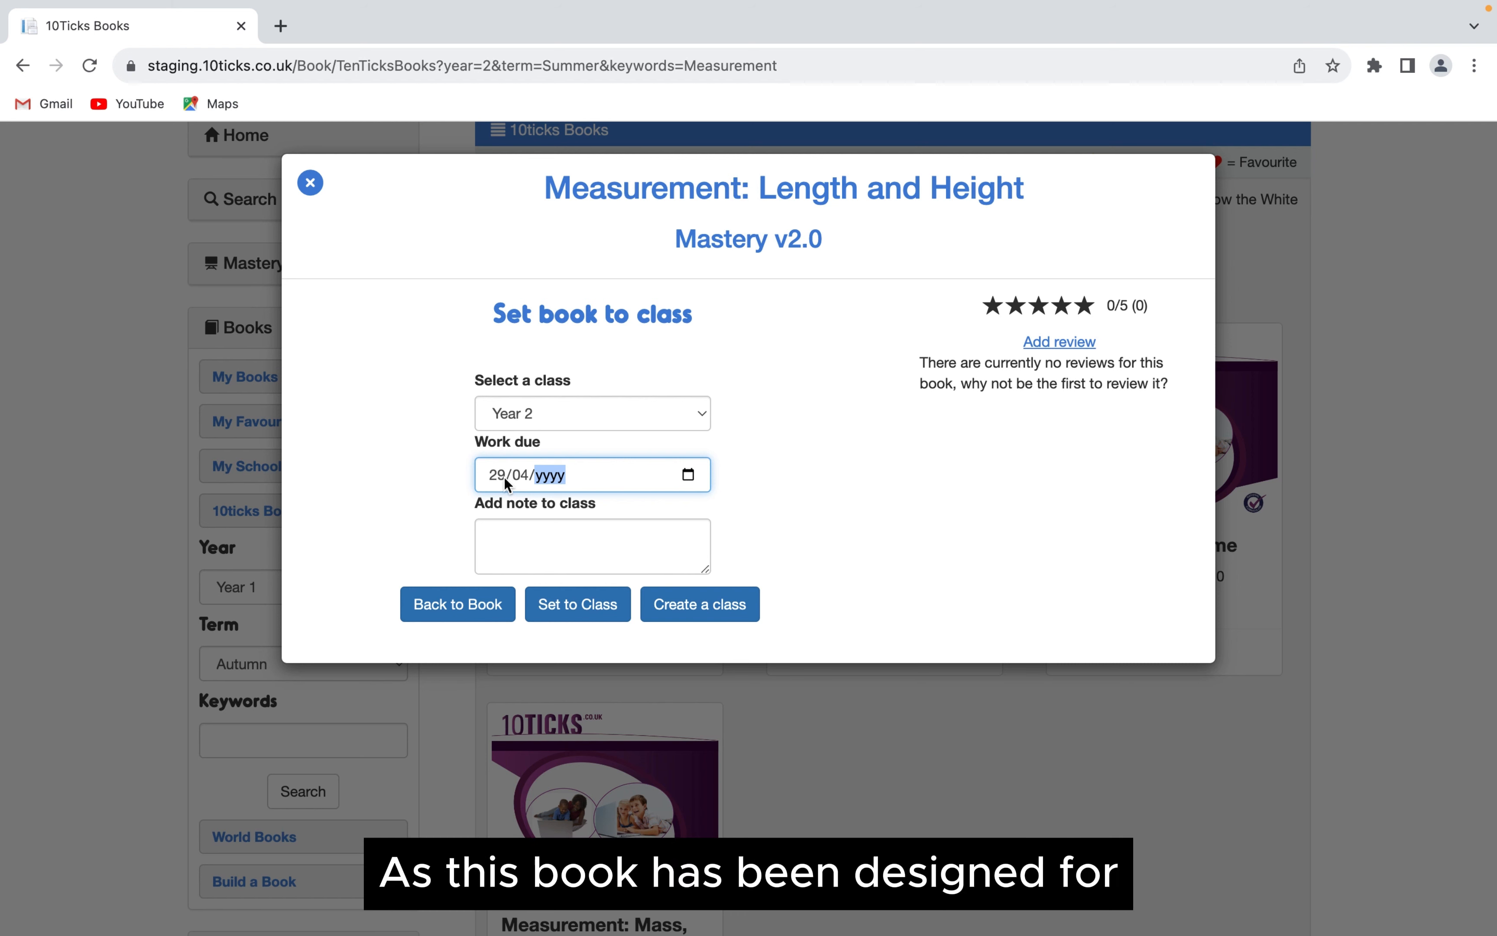
pyautogui.write('2024')
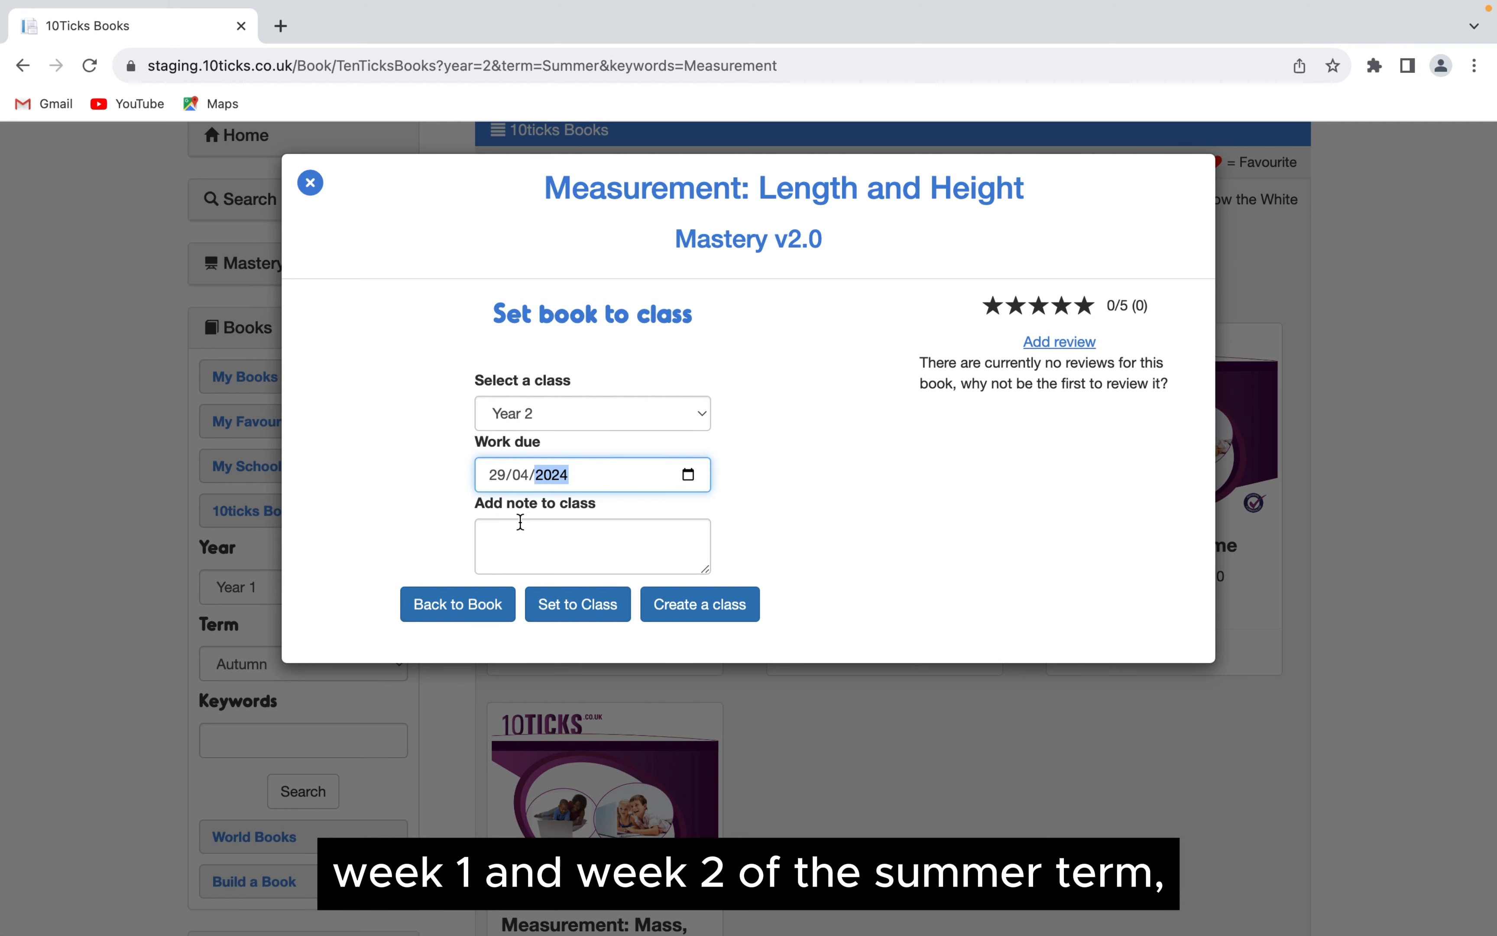
# - Add the note "Please complete for homework.", set the book to the class and go to the class
pyautogui.click(516, 532)
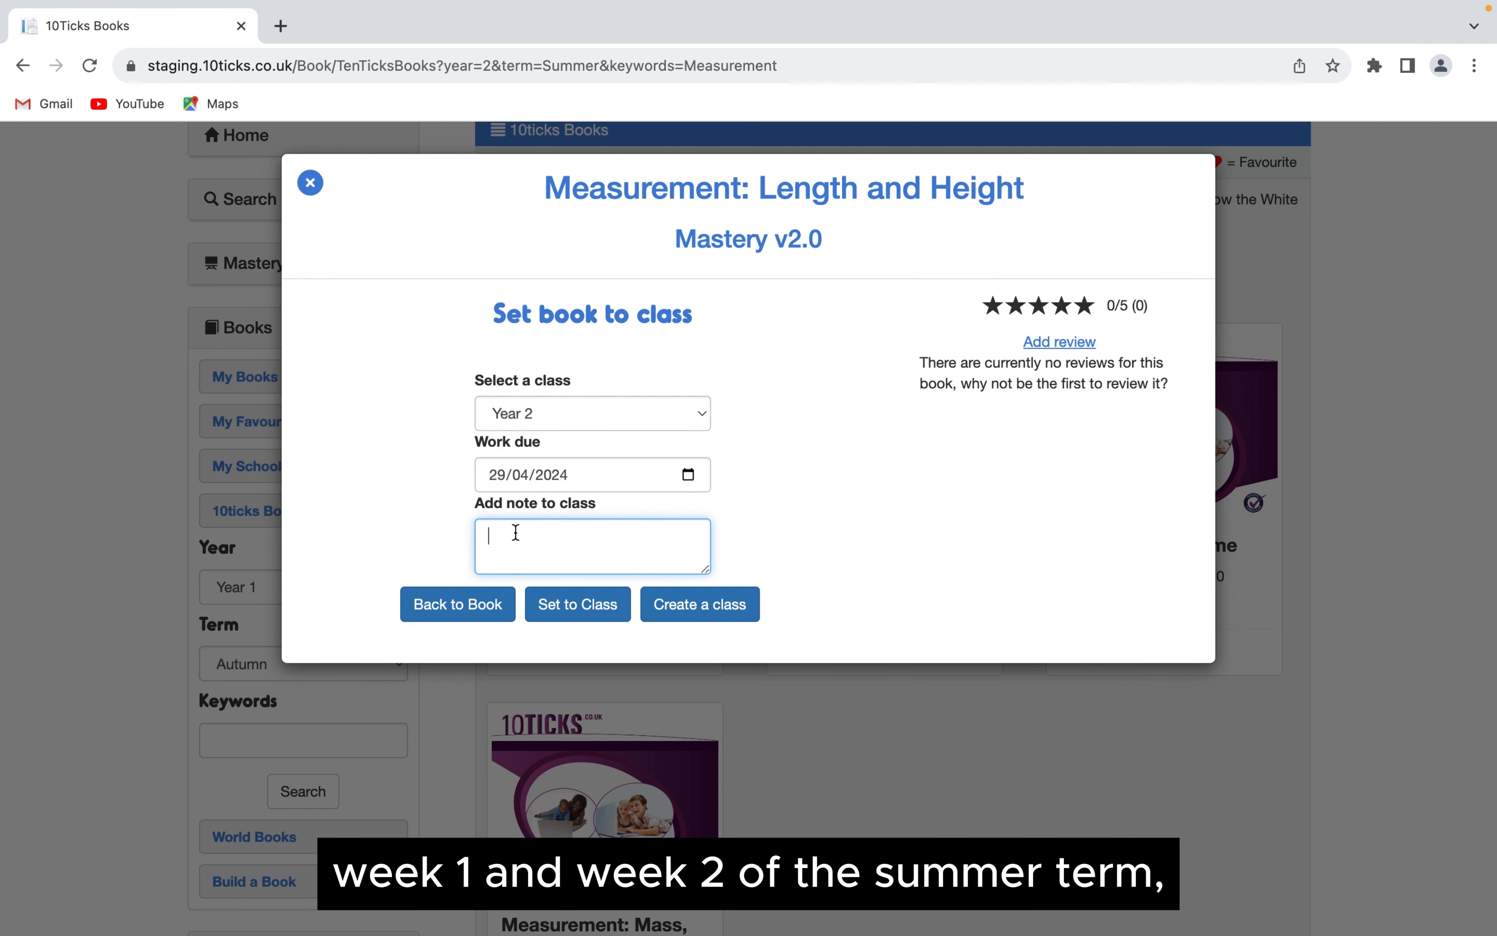
pyautogui.write('Please')
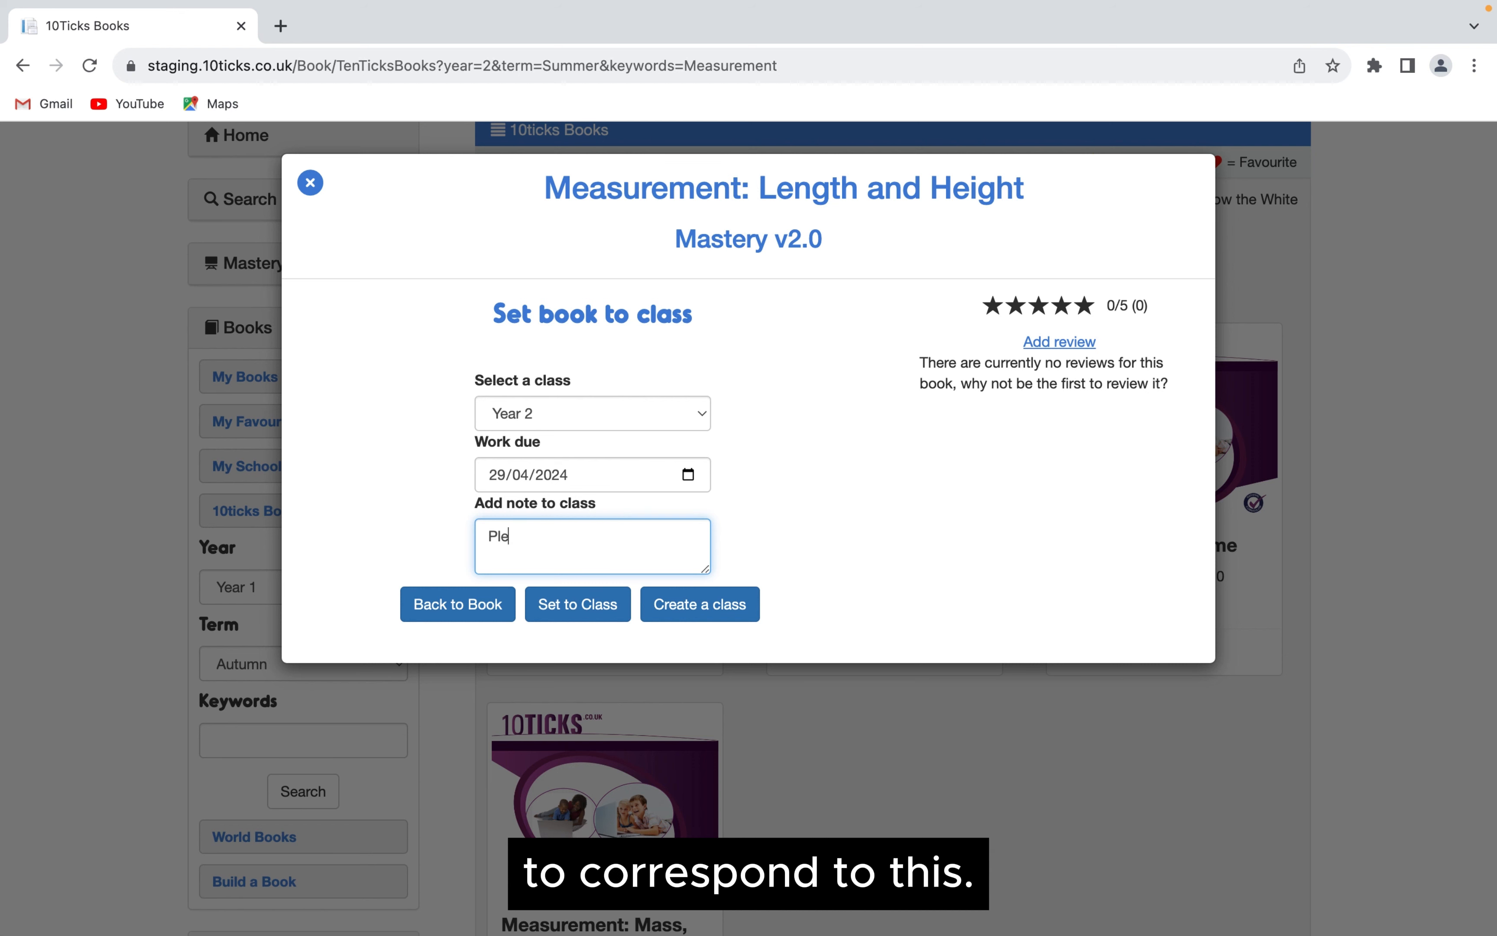
pyautogui.write('om')
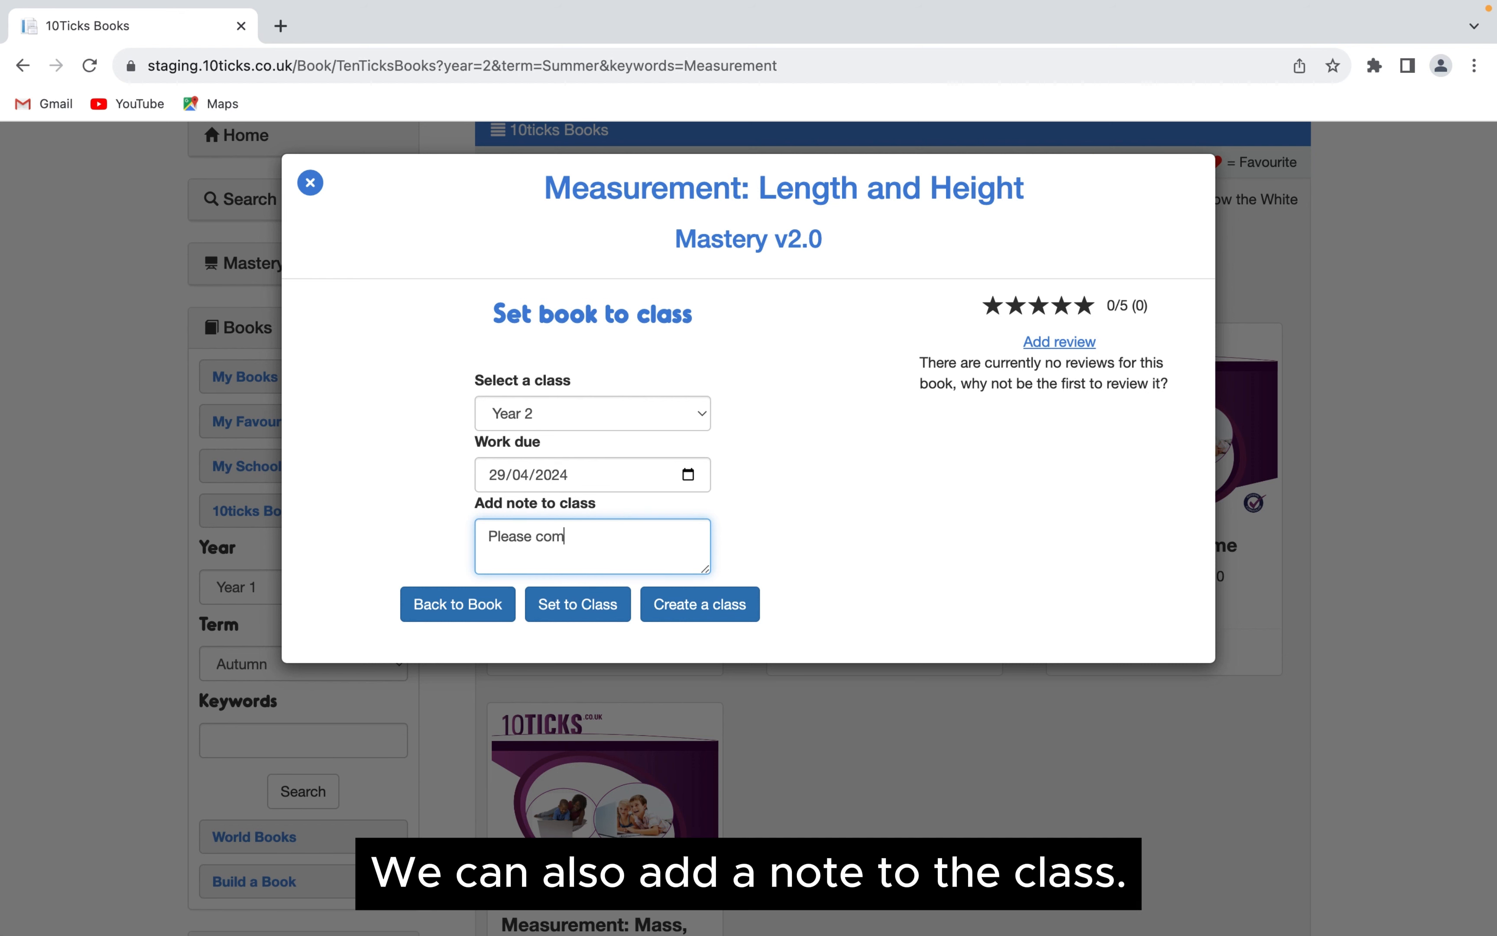
pyautogui.write('plete for homework.')
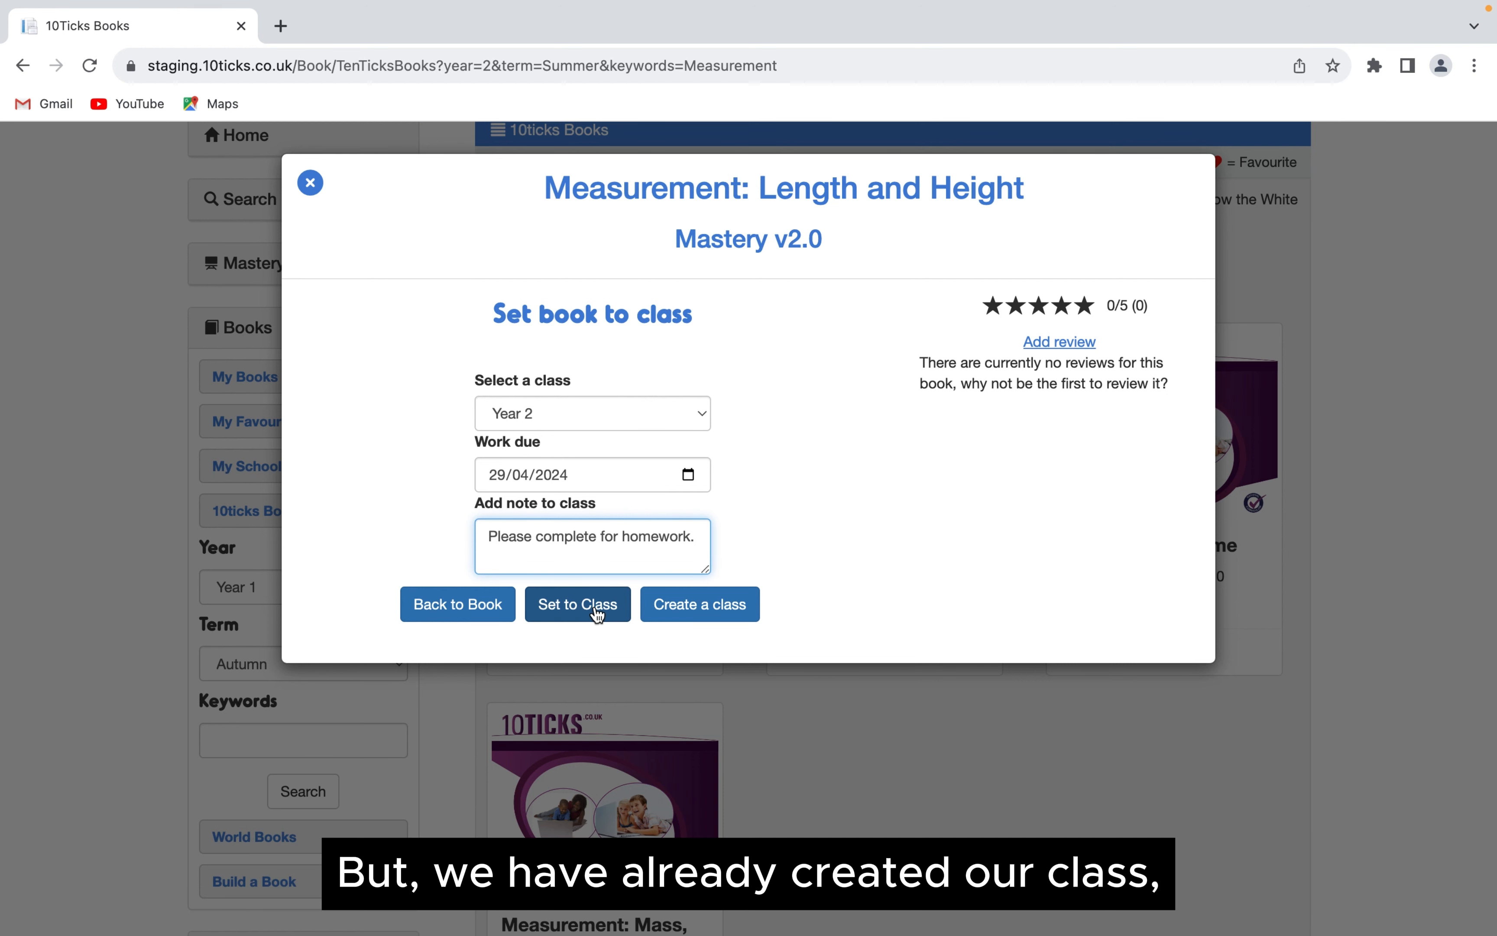
pyautogui.click(578, 603)
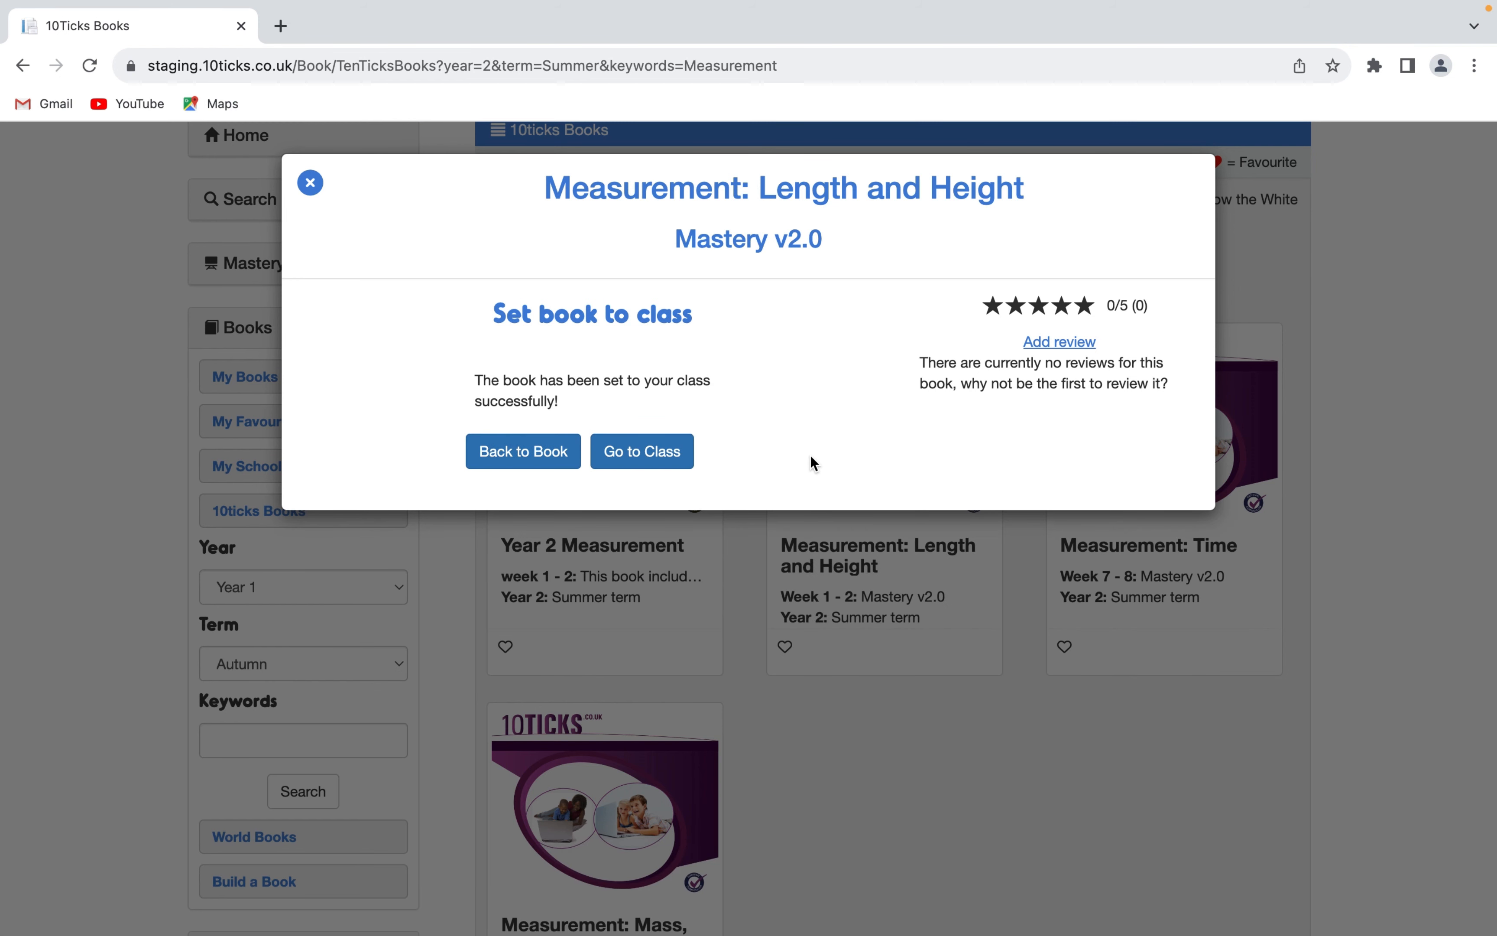
pyautogui.click(658, 454)
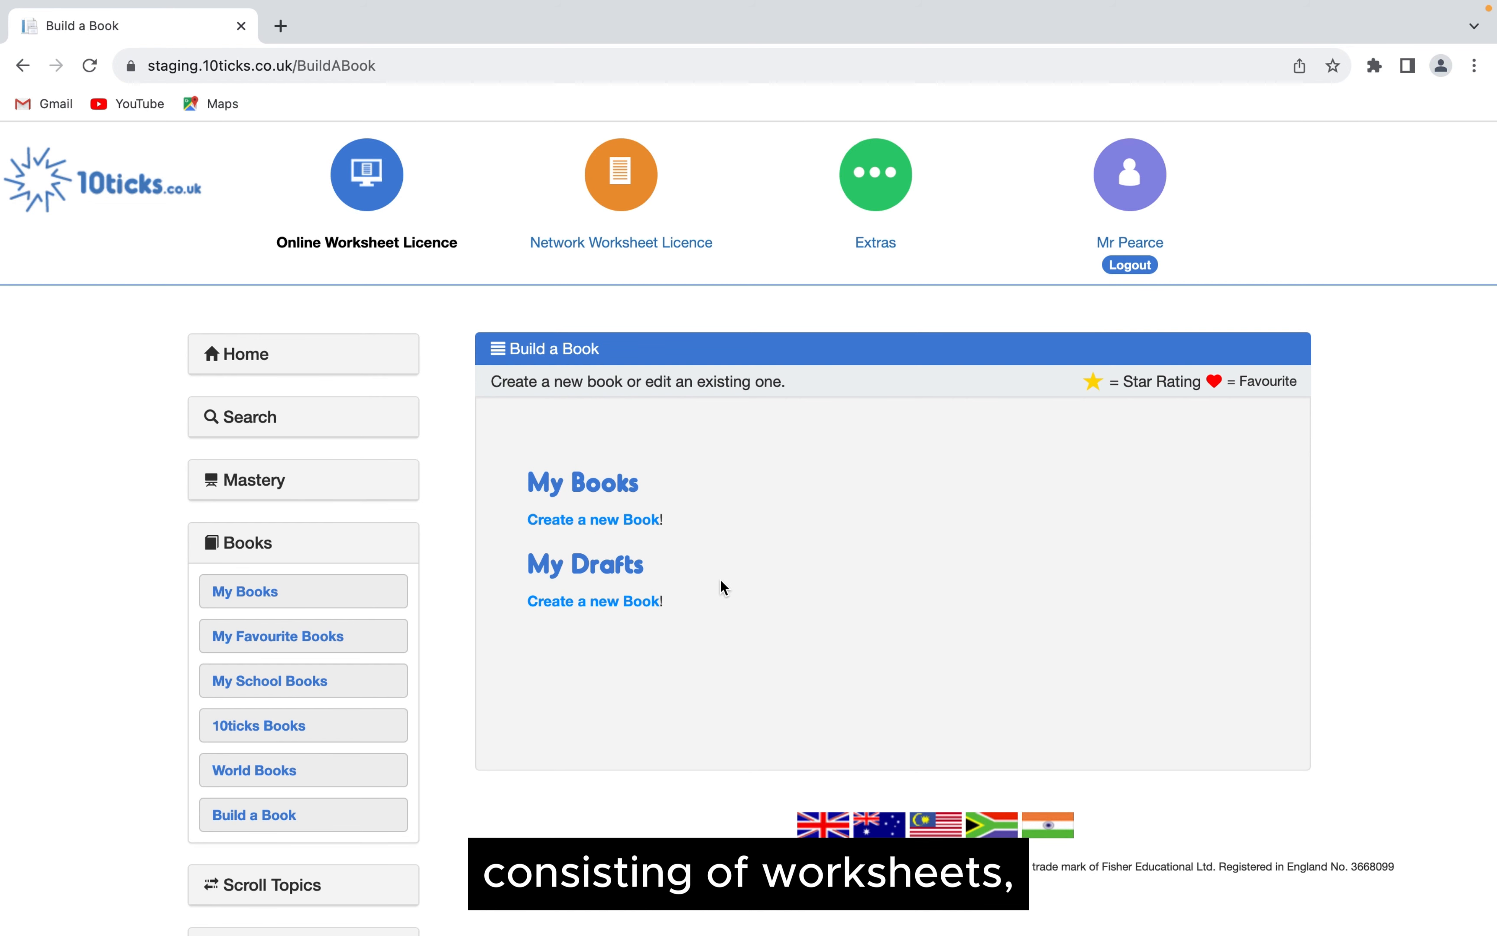
# - Start a new book under My Books with the title "Year 2 Measurement" and the description "Measurements"
pyautogui.click(639, 519)
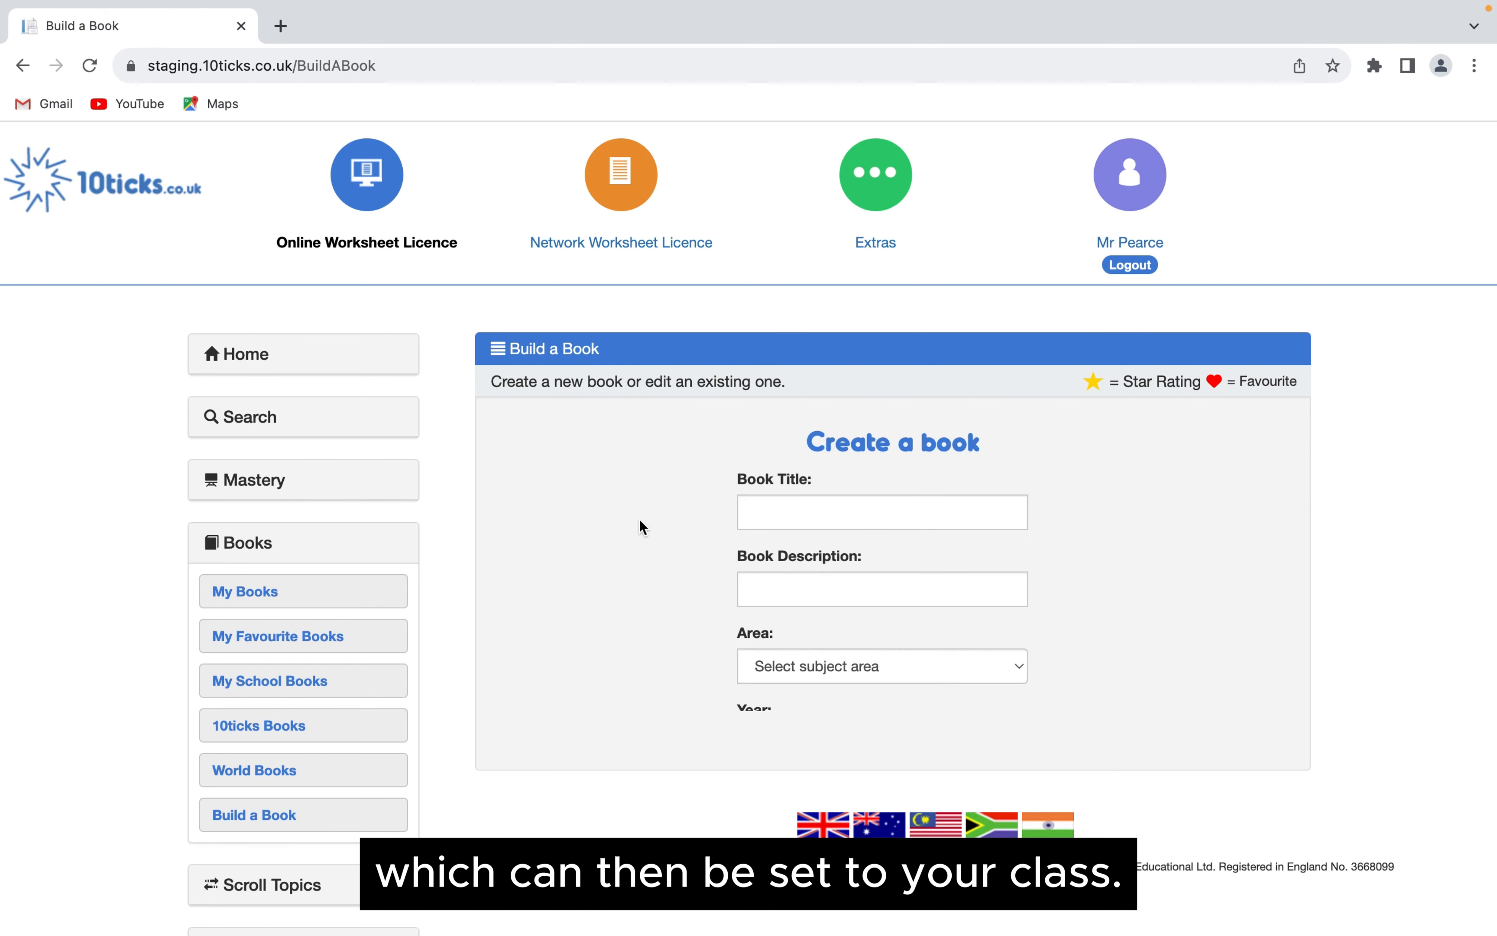
pyautogui.click(759, 517)
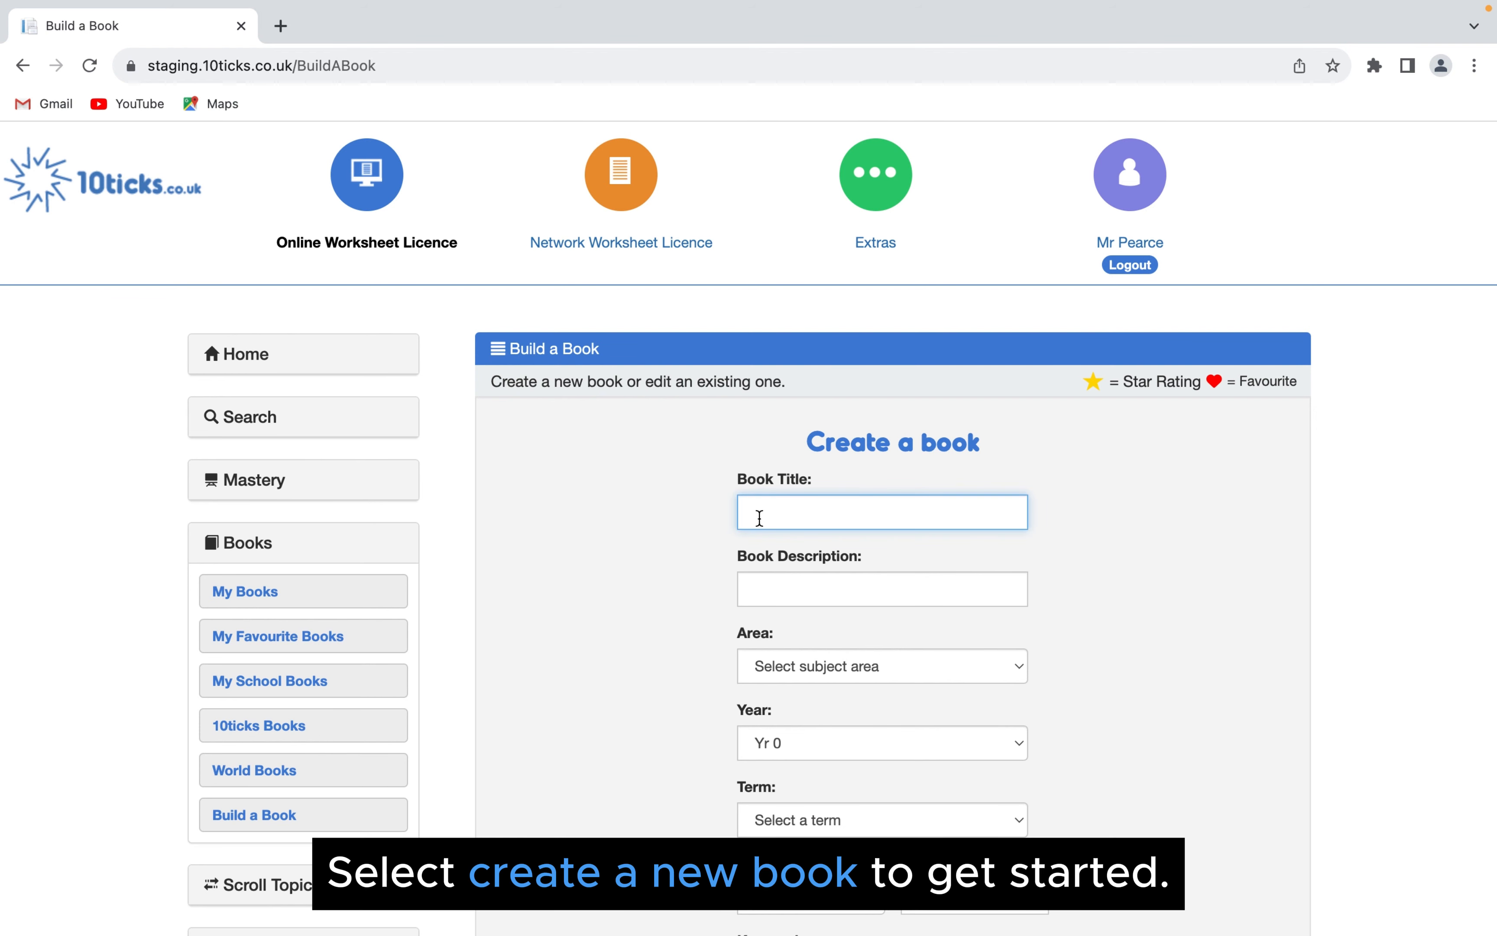
pyautogui.write('Ye')
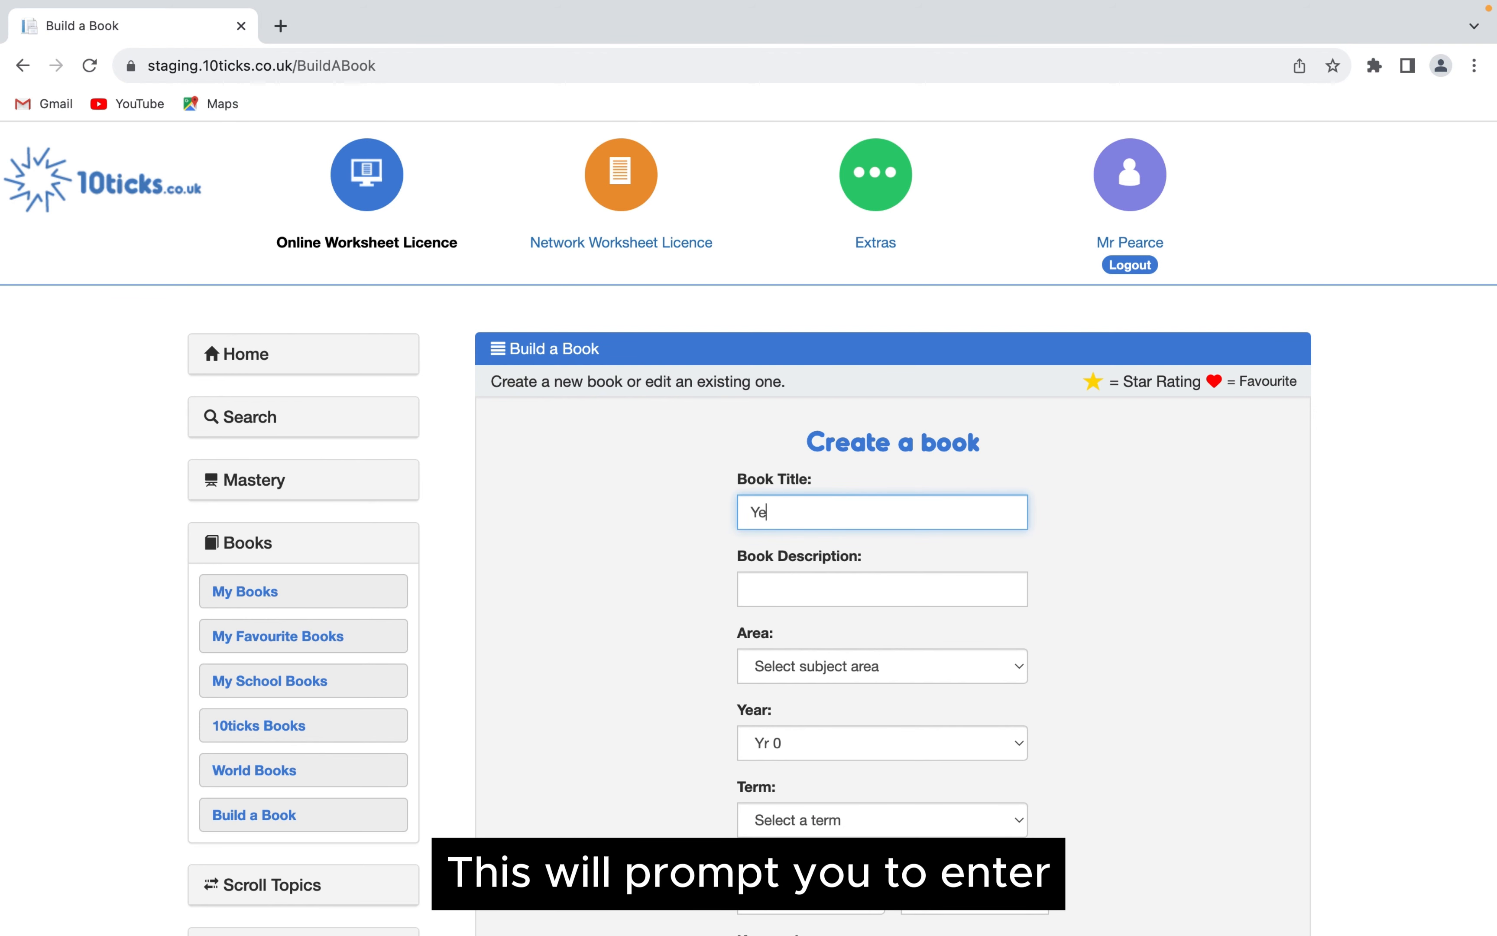
pyautogui.write('ar 2 Mea')
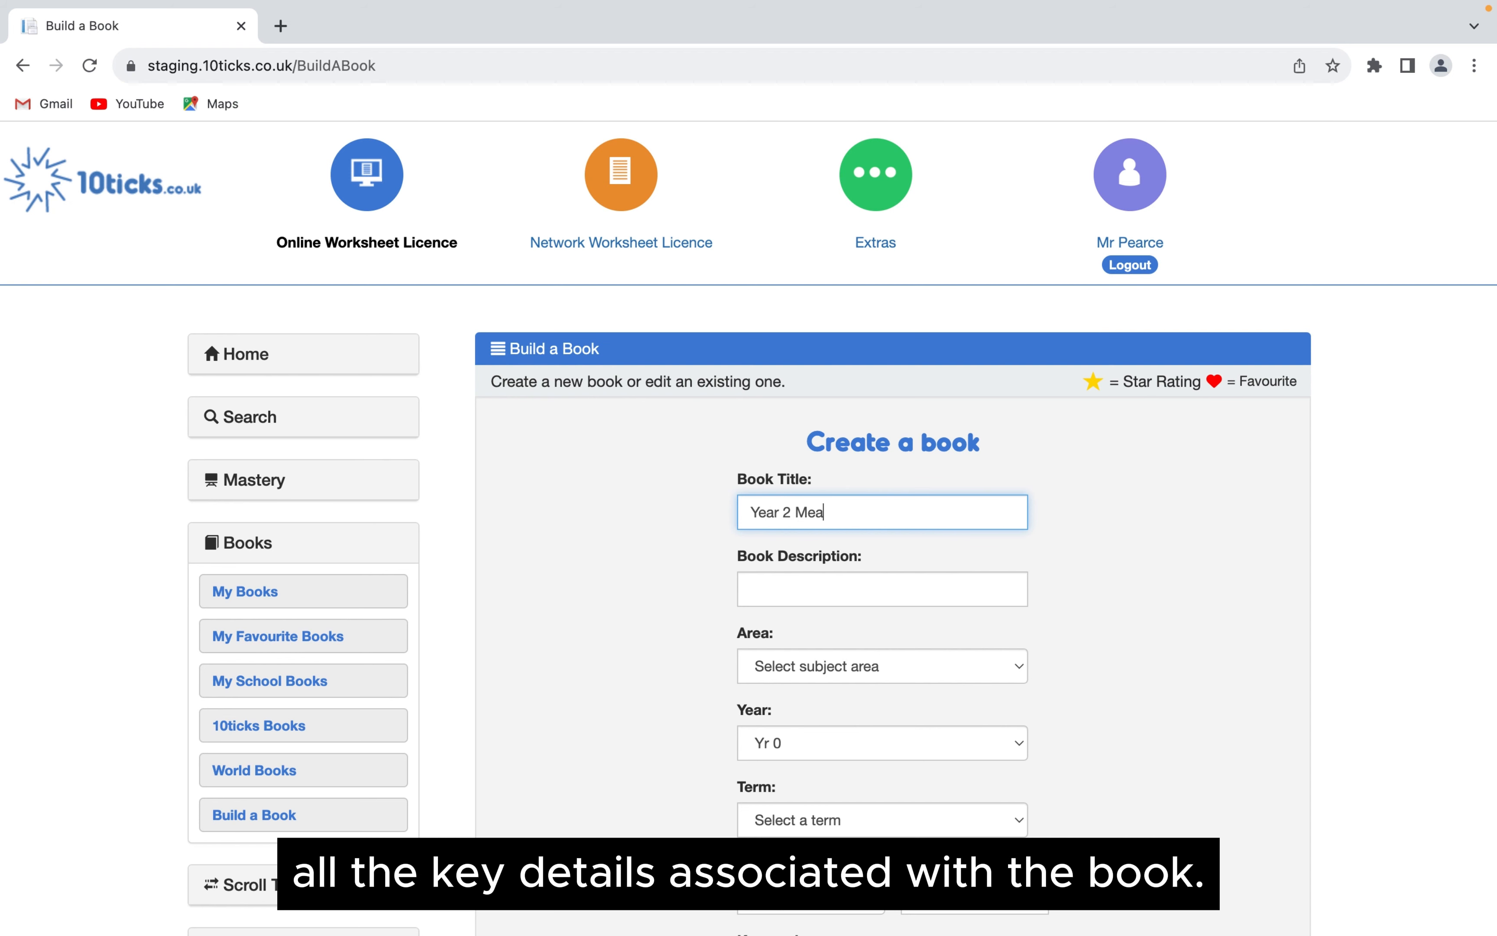
pyautogui.write('surement')
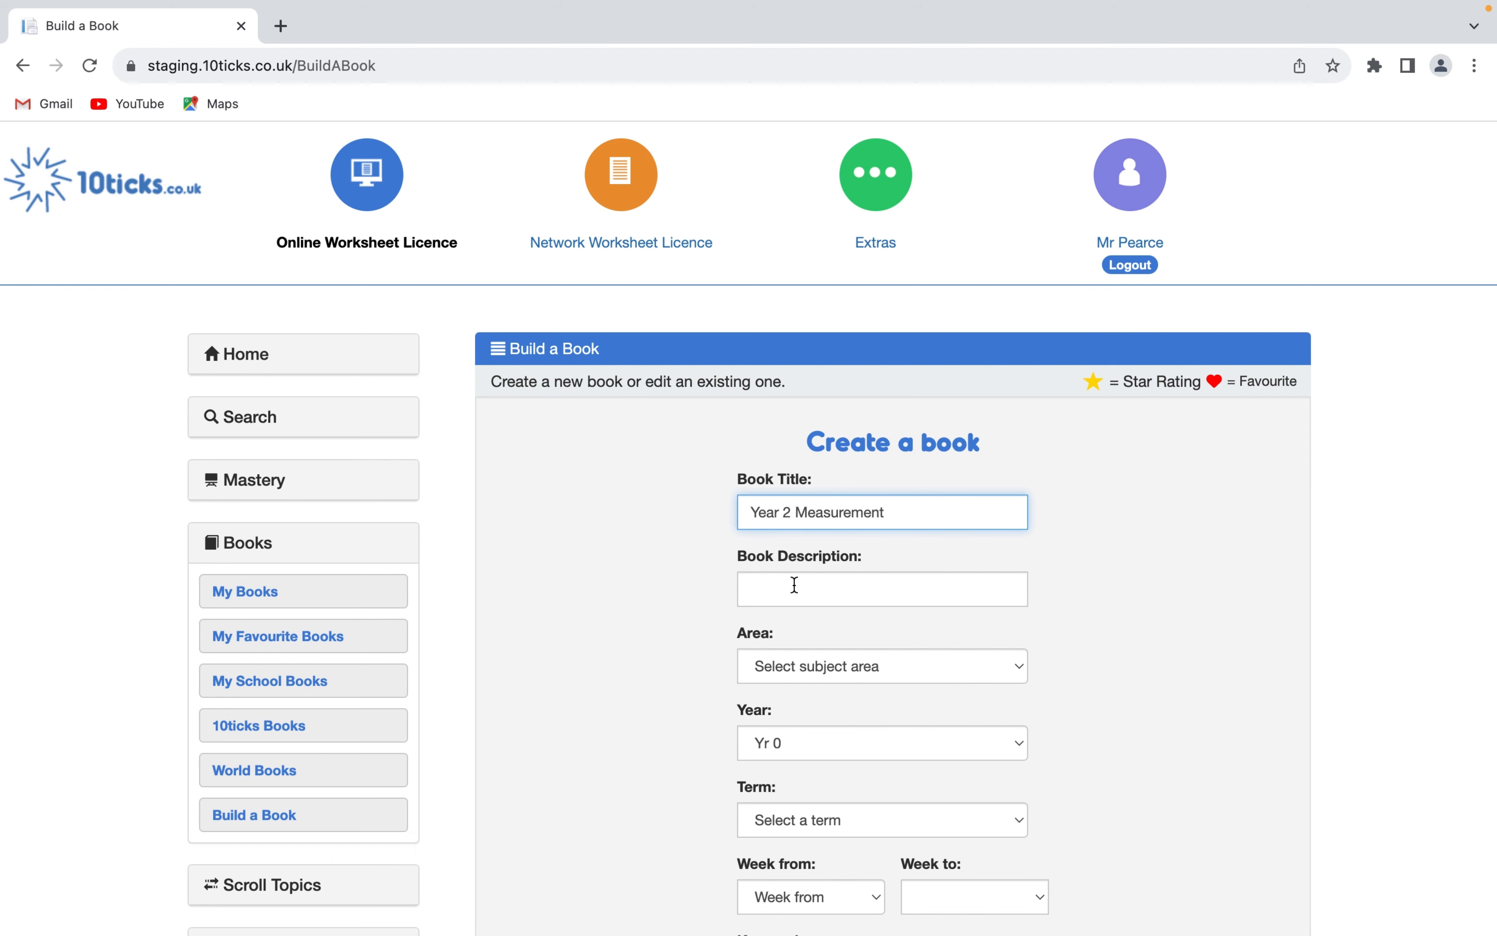
pyautogui.click(795, 583)
pyautogui.write('Mea')
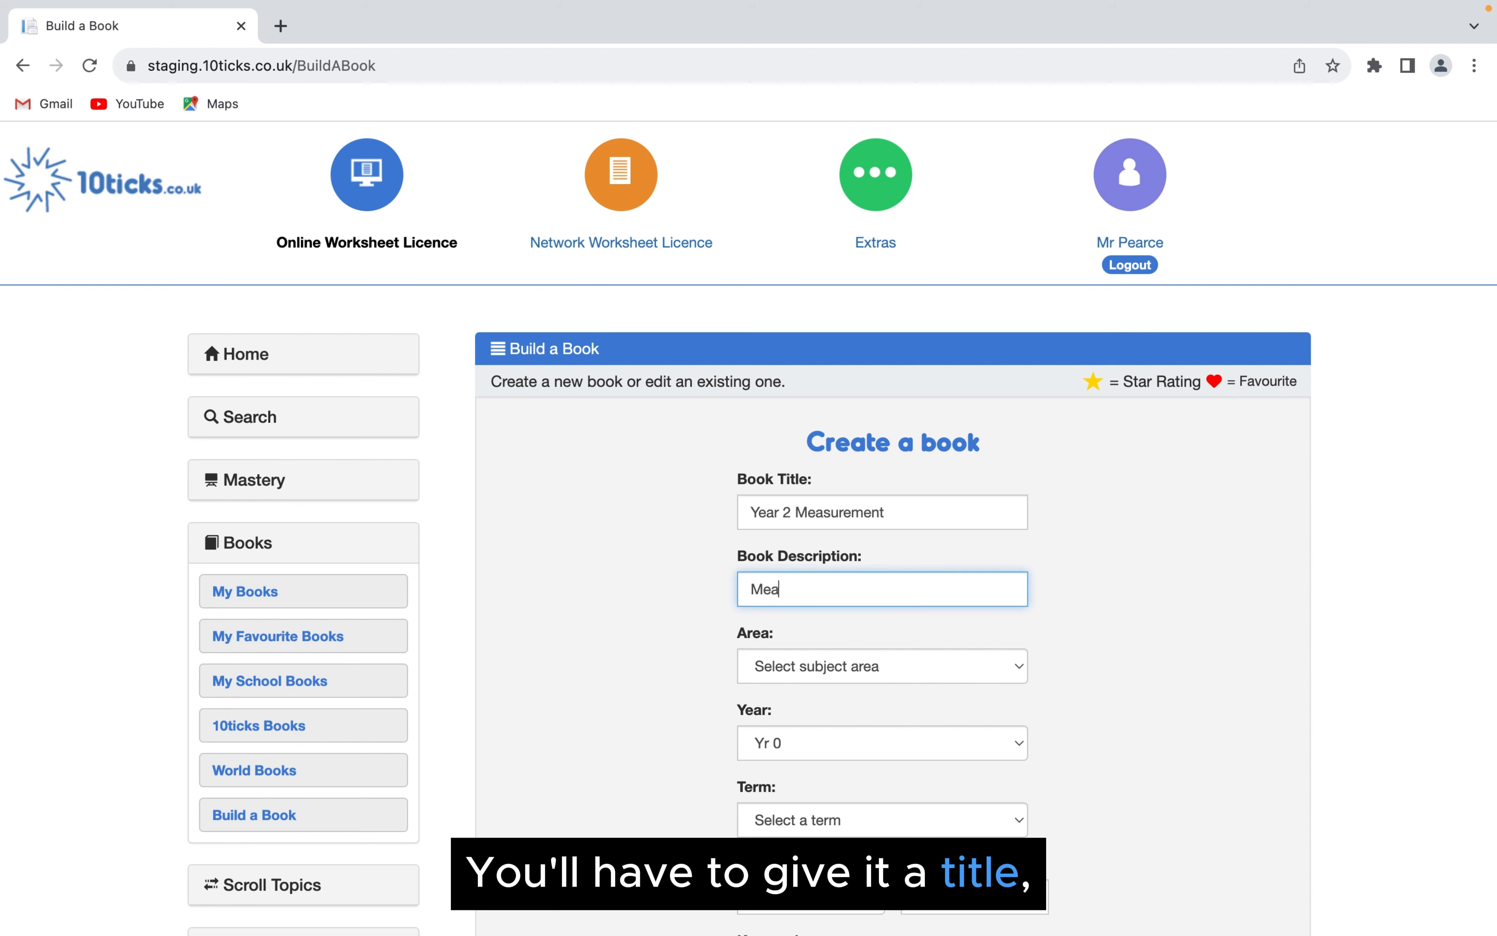
pyautogui.write('surements')
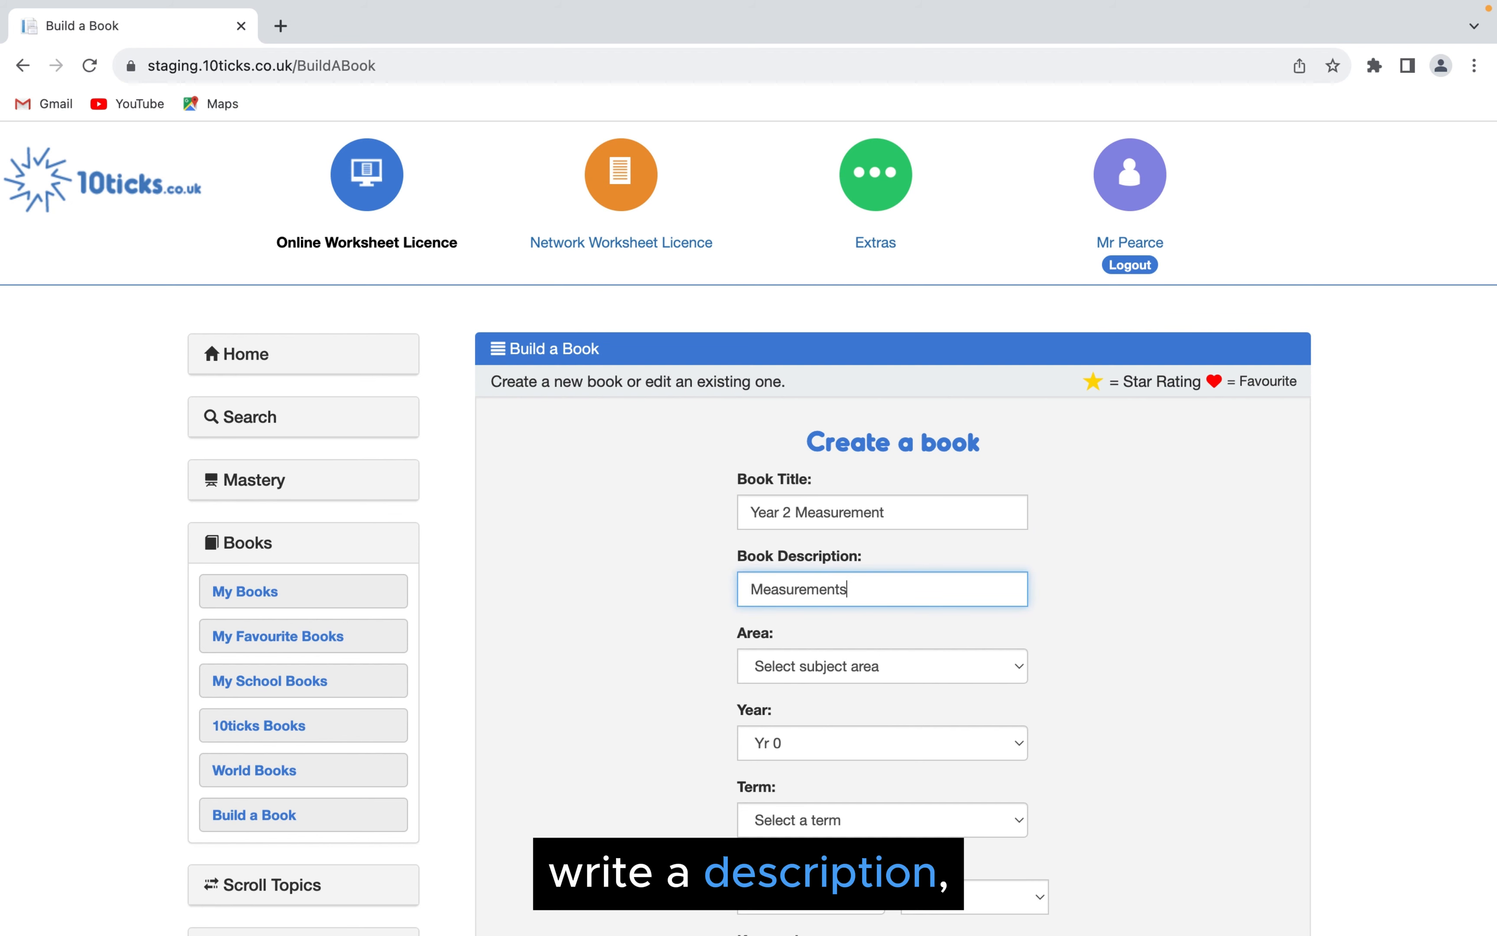
# - Set the book's subject area to Measurement, the year to Yr 2 and the term to Summer
pyautogui.click(829, 665)
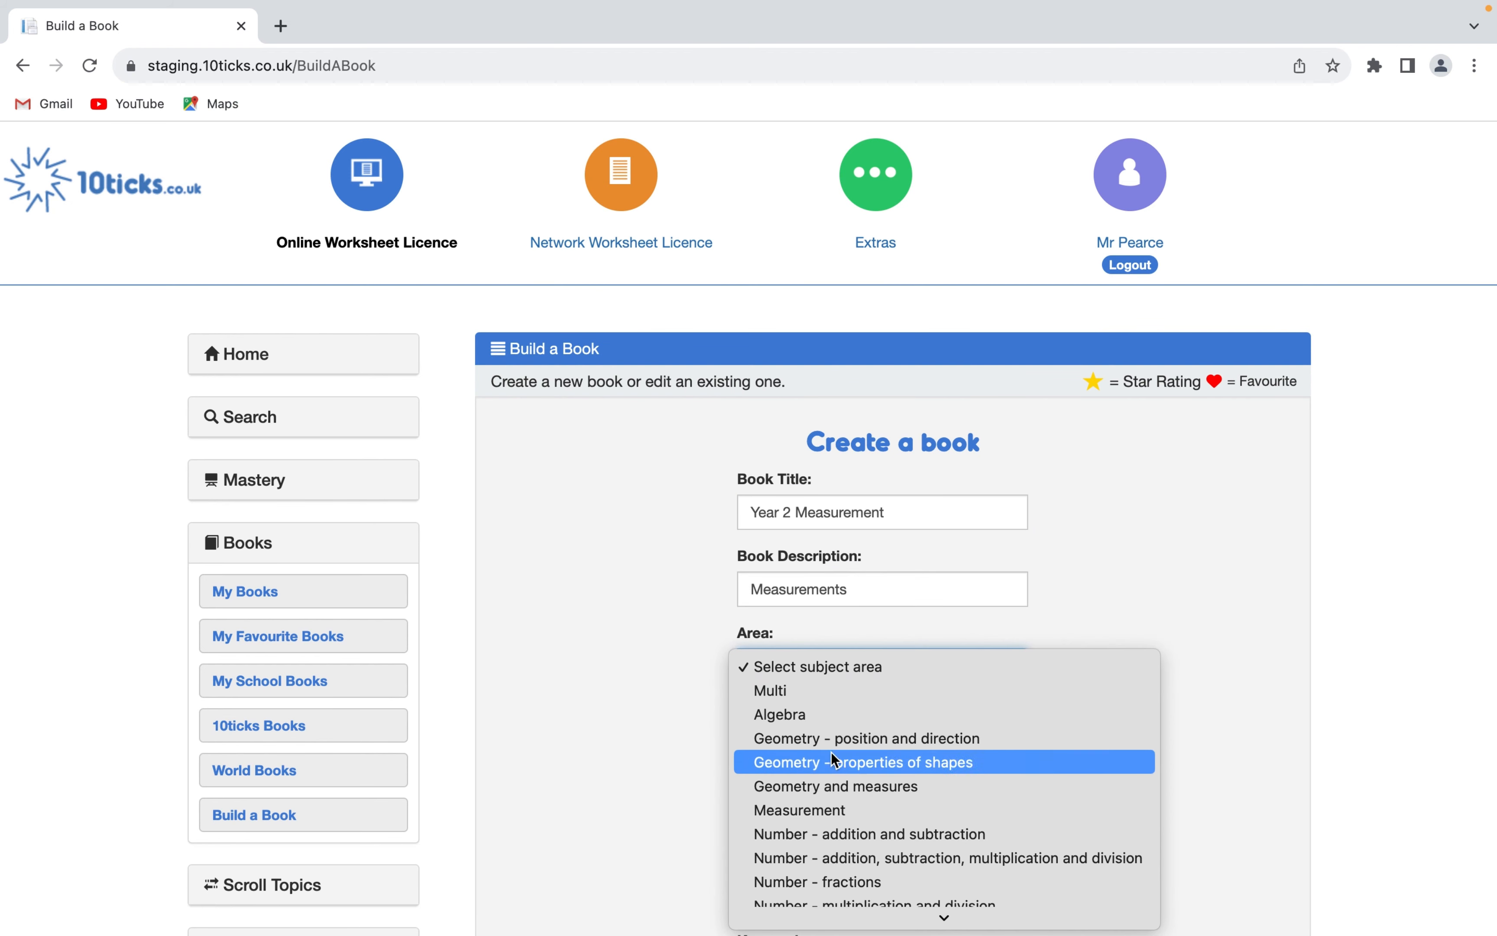
pyautogui.click(838, 810)
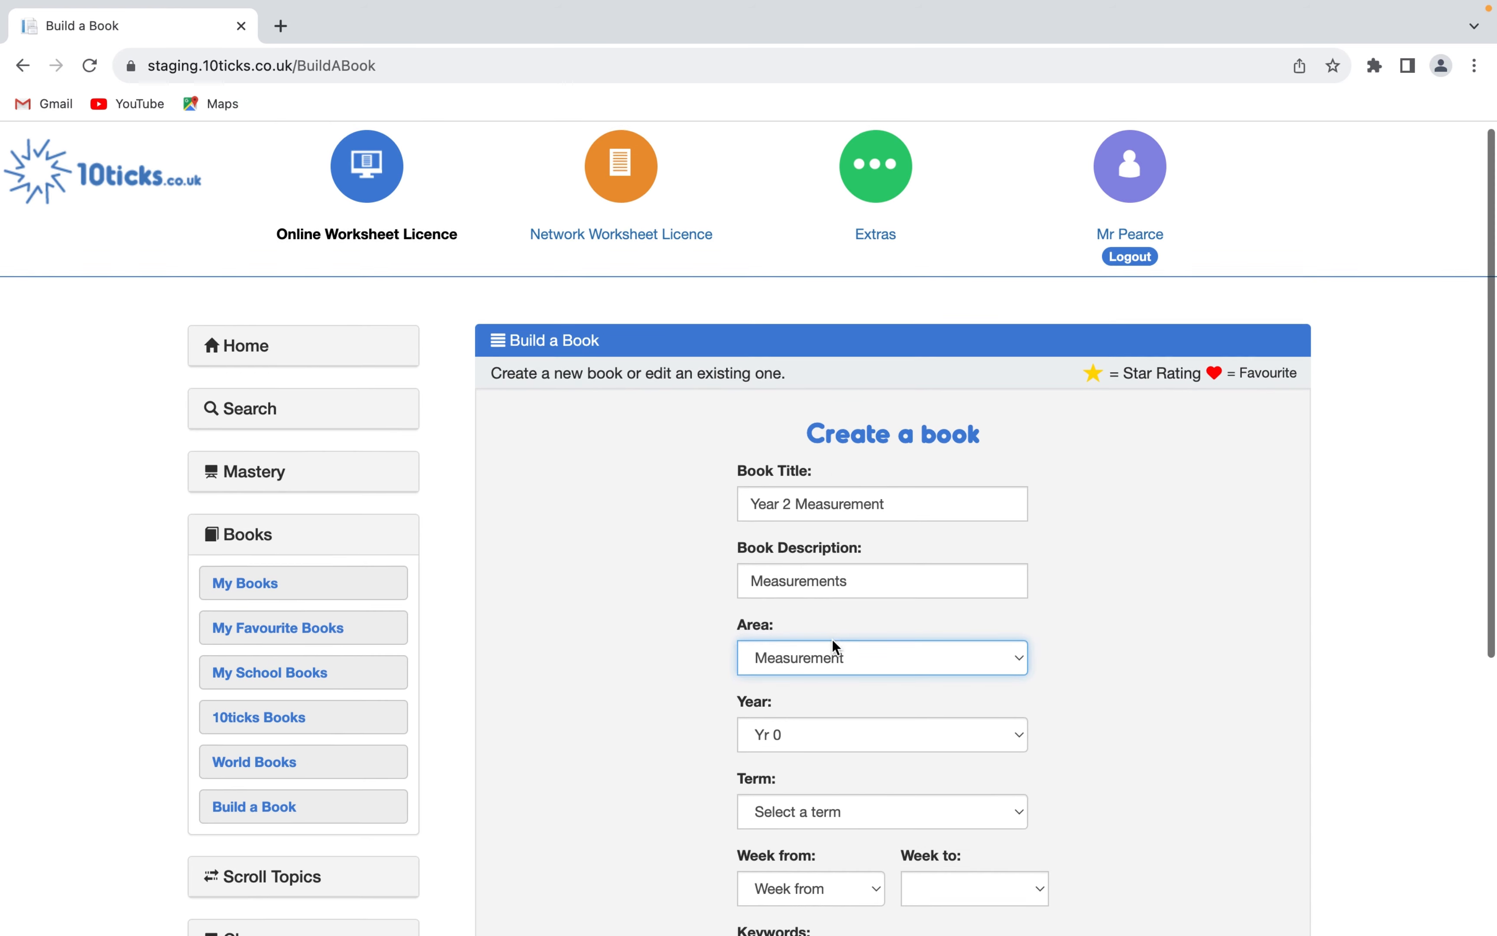
pyautogui.scroll(-3, 831, 638)
pyautogui.click(810, 556)
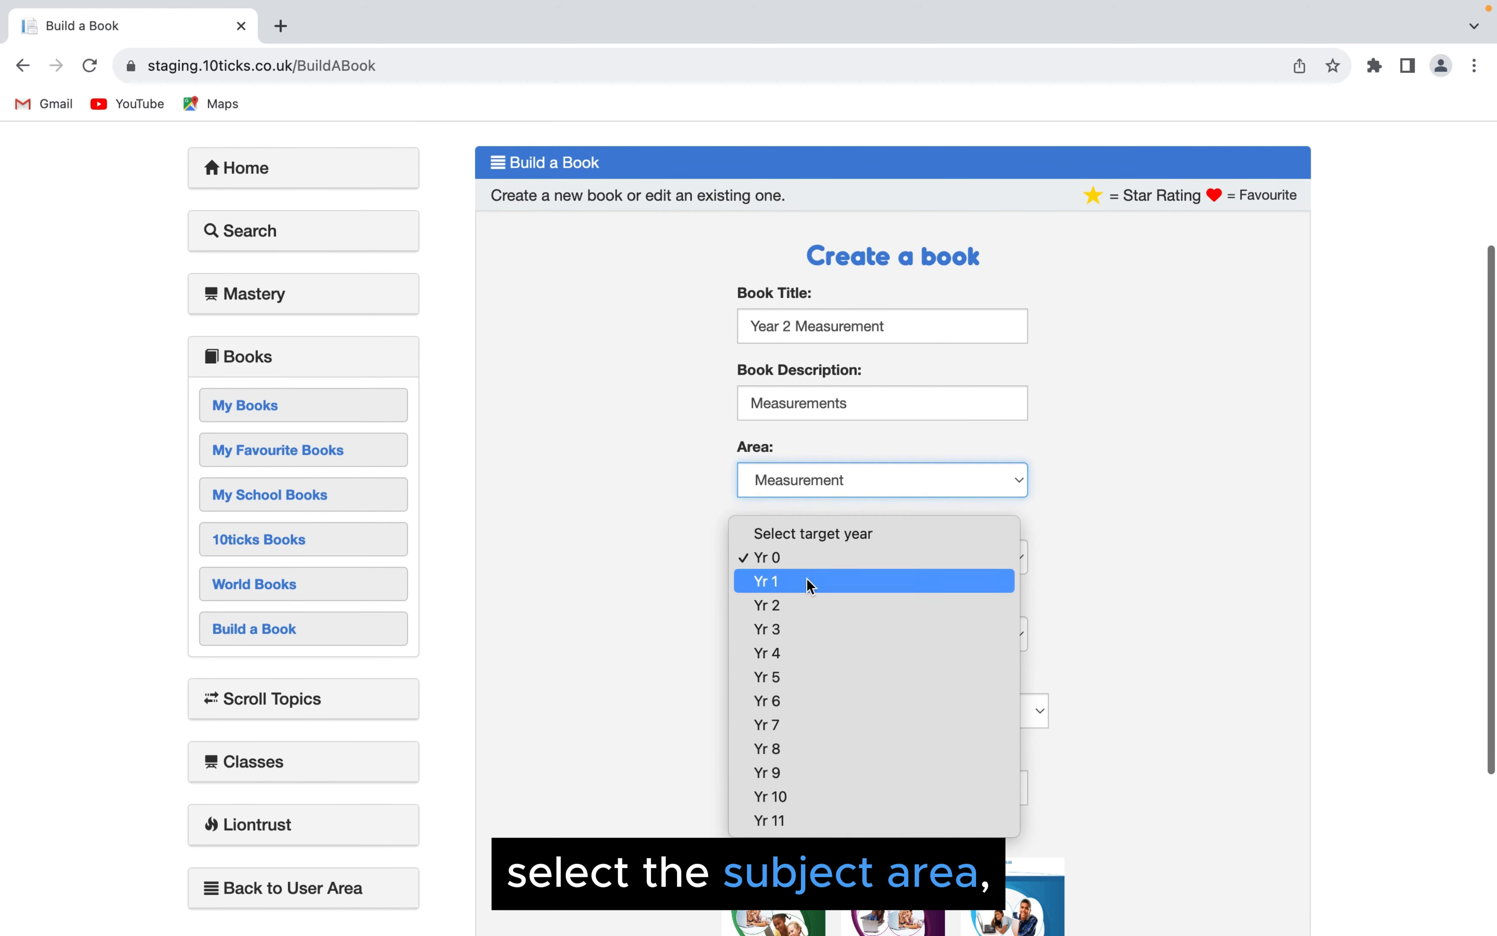
pyautogui.click(803, 605)
pyautogui.click(818, 631)
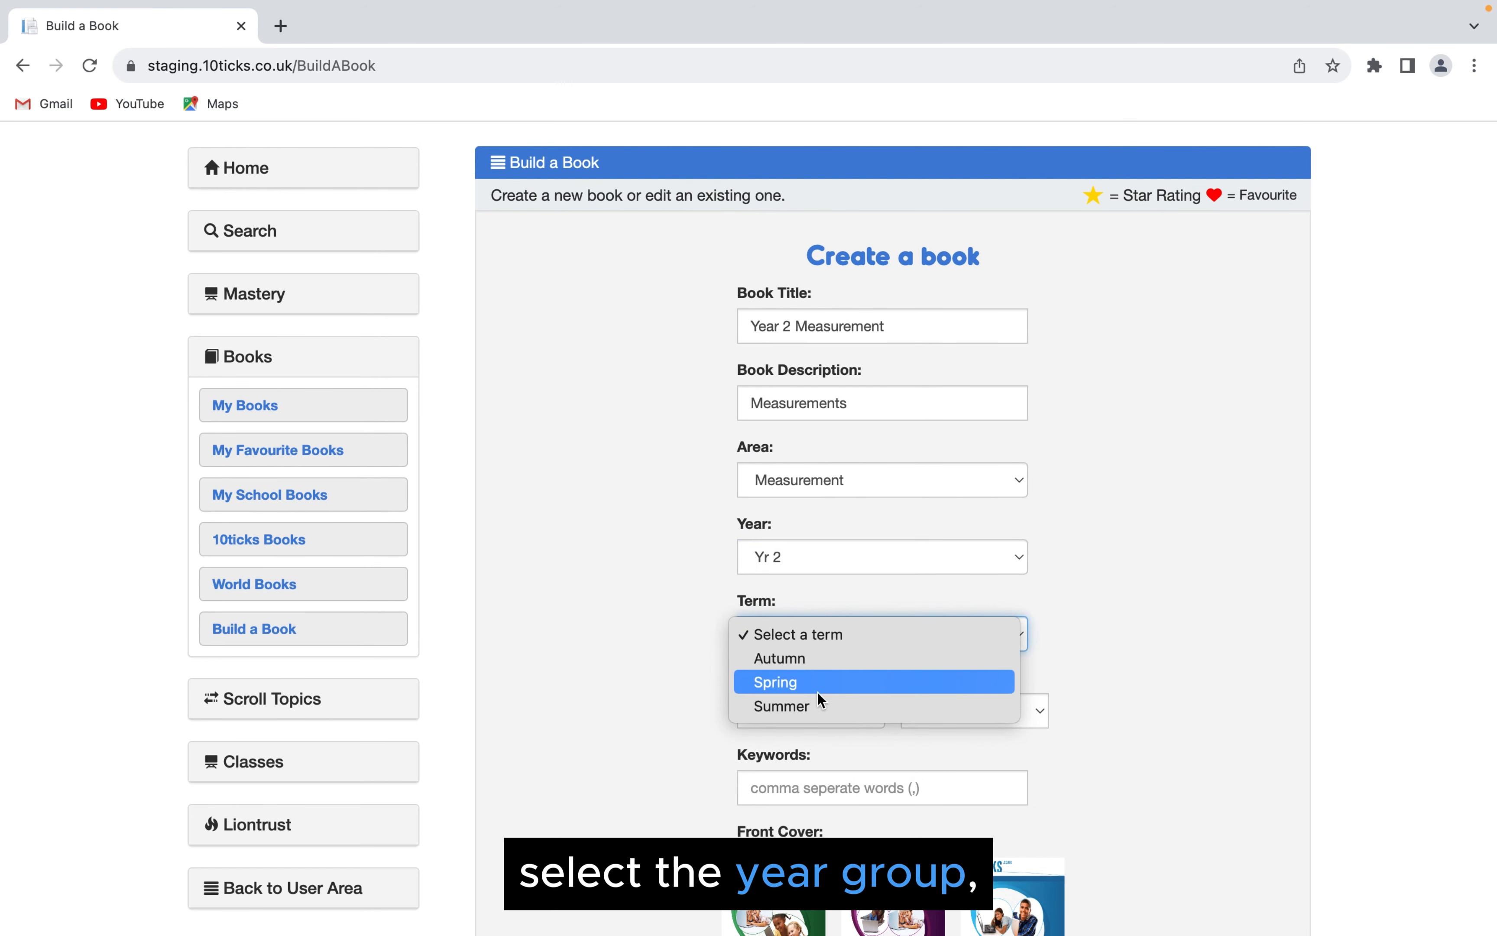
pyautogui.click(818, 706)
# - Set the book to run from week 1 to Week 4 and enter "Measurement" as its keyword
pyautogui.click(821, 712)
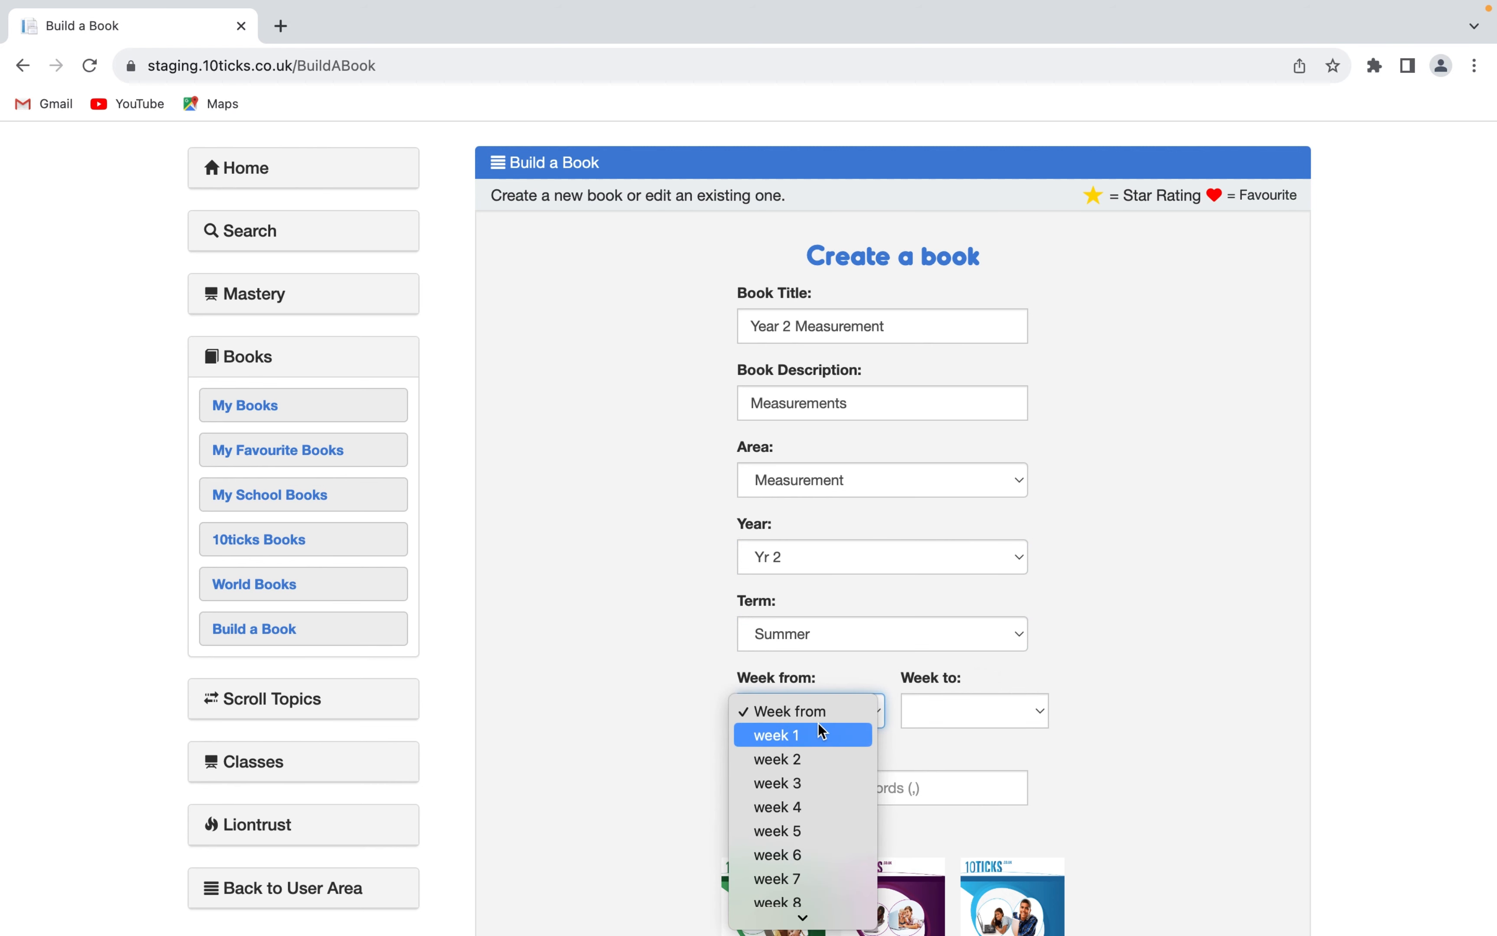
pyautogui.click(811, 733)
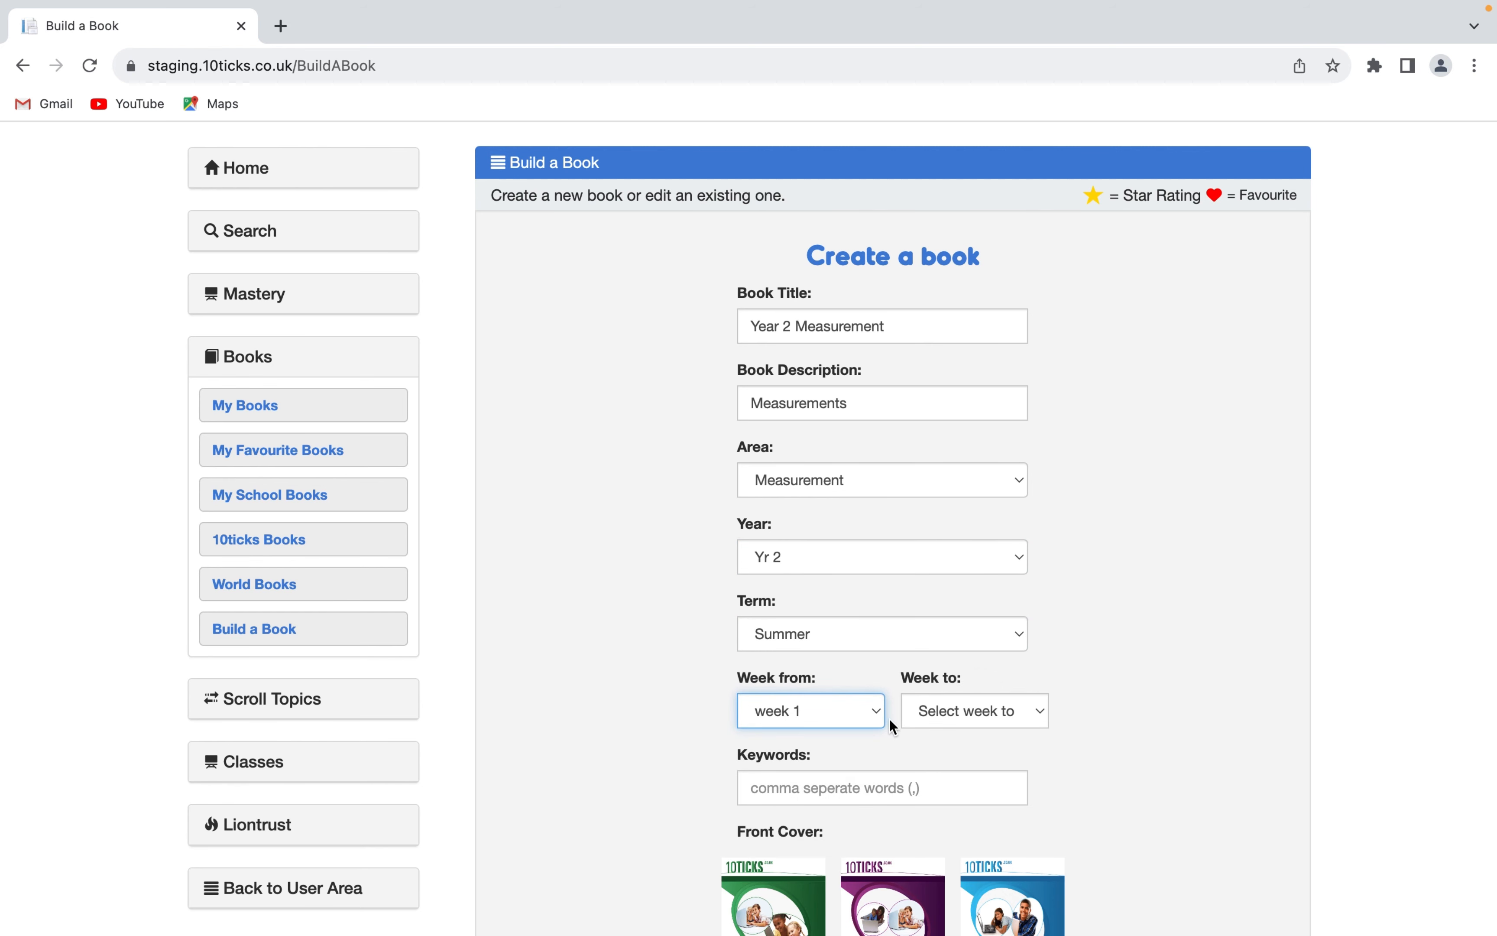
pyautogui.click(961, 724)
pyautogui.click(973, 807)
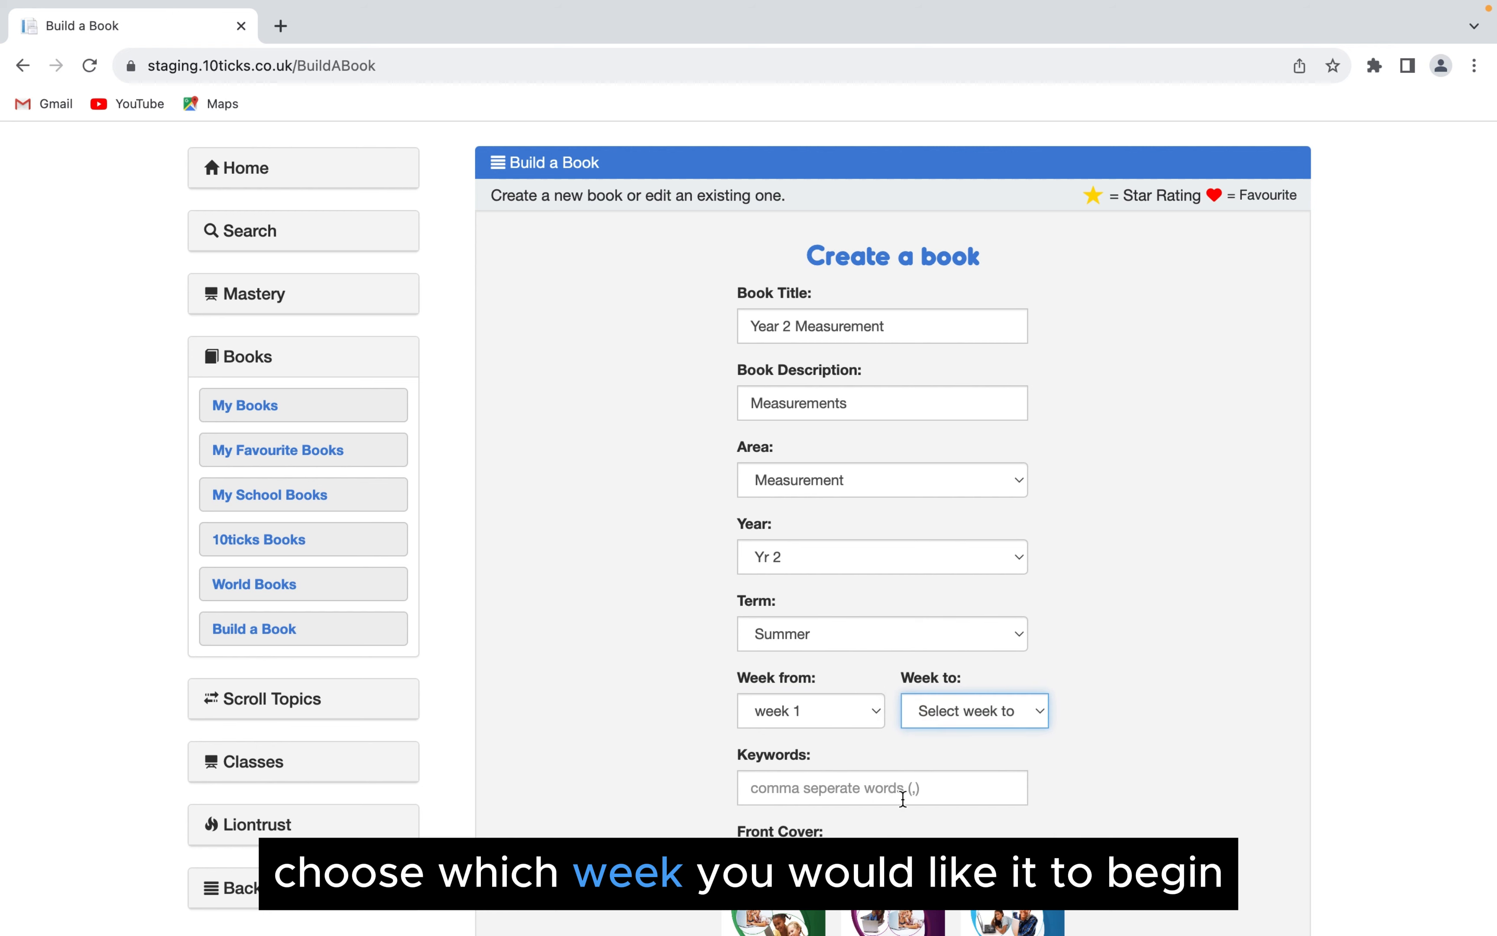
pyautogui.click(947, 788)
pyautogui.write('Measu')
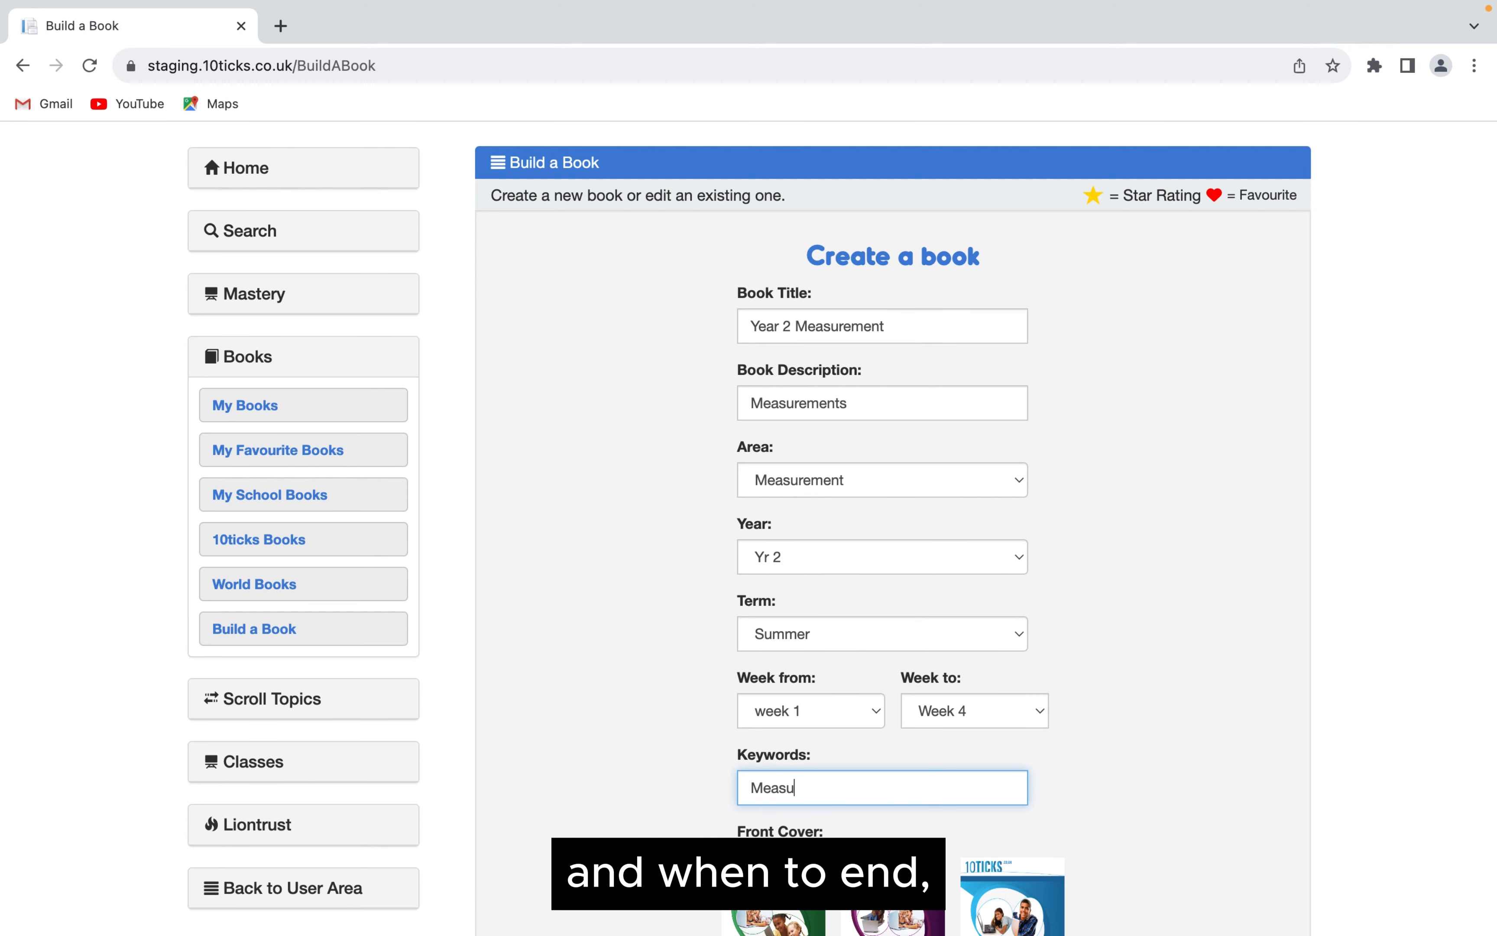
pyautogui.write('rement')
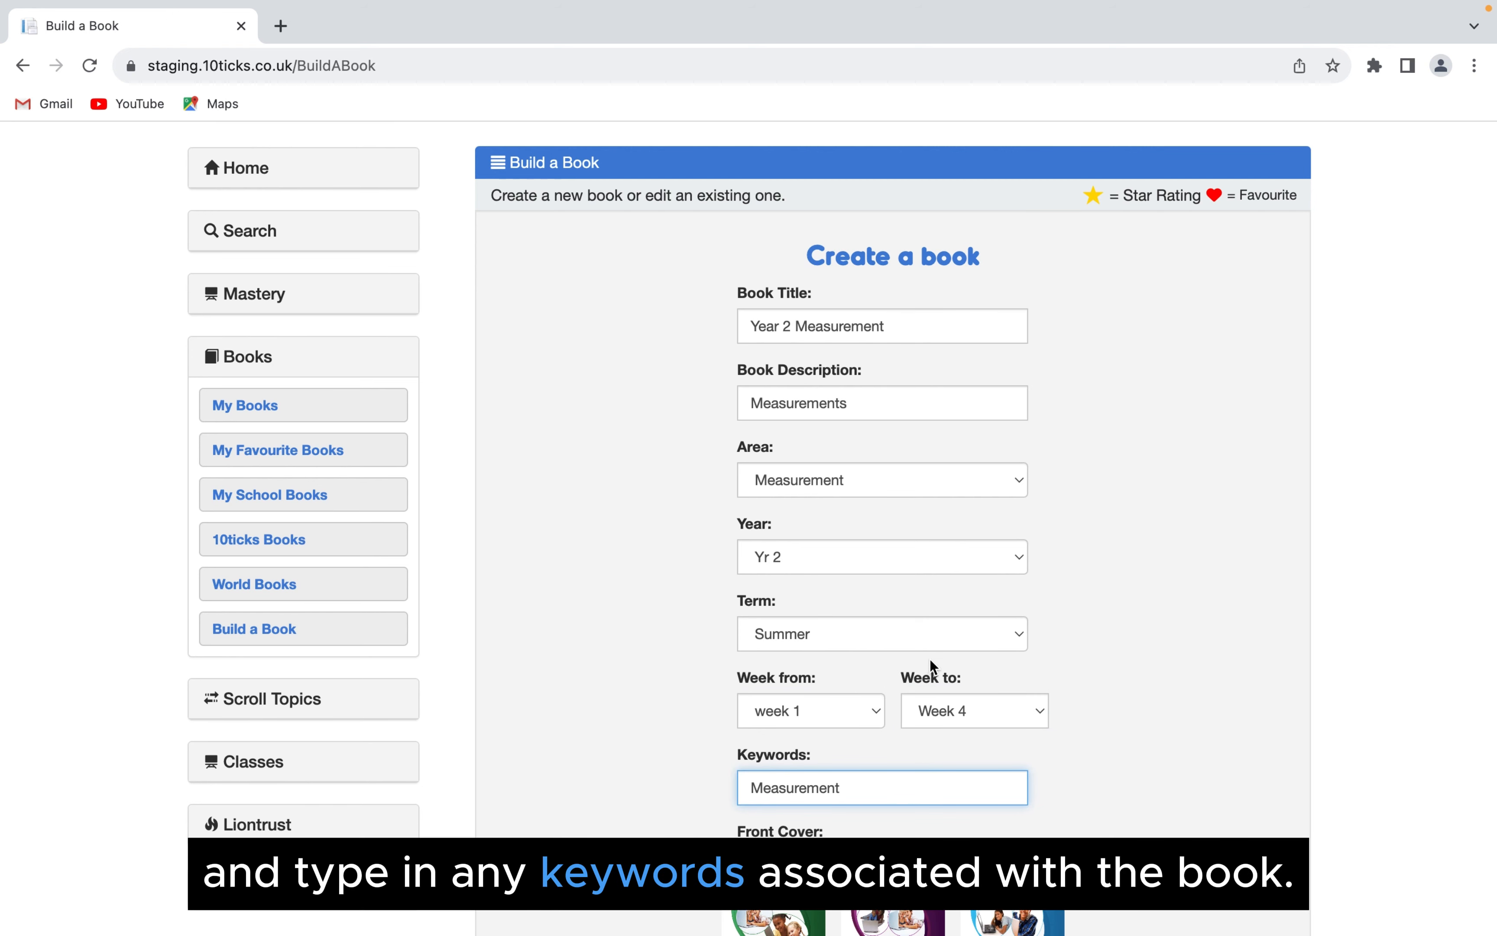
# - Choose the green 10ticks Primary Infants front cover and continue to the book's chapter selection
pyautogui.scroll(-5, 933, 666)
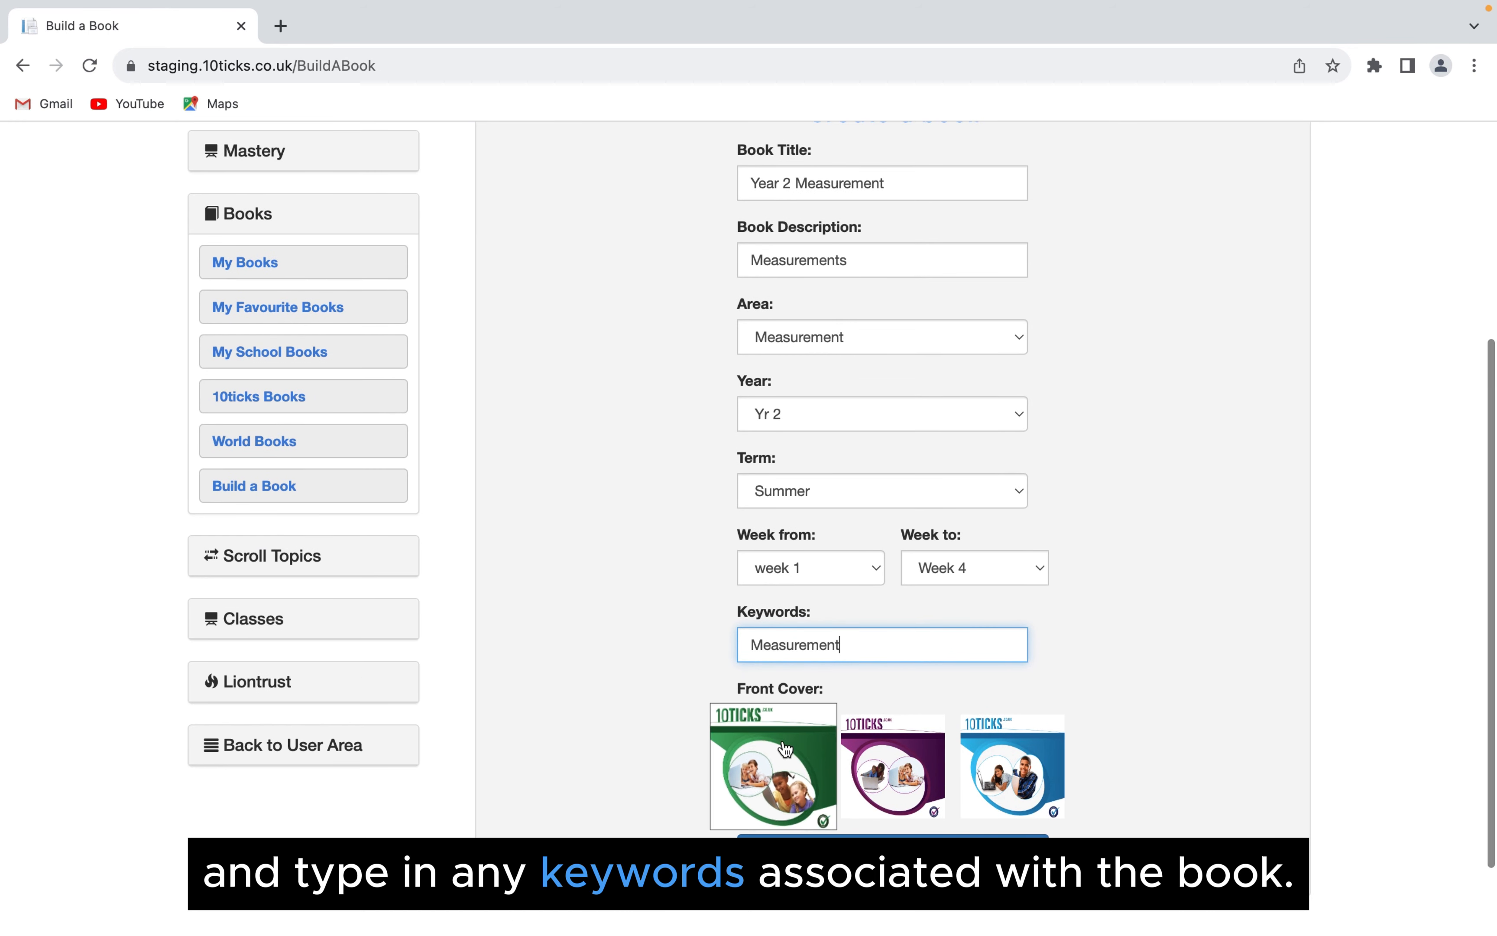
pyautogui.click(786, 749)
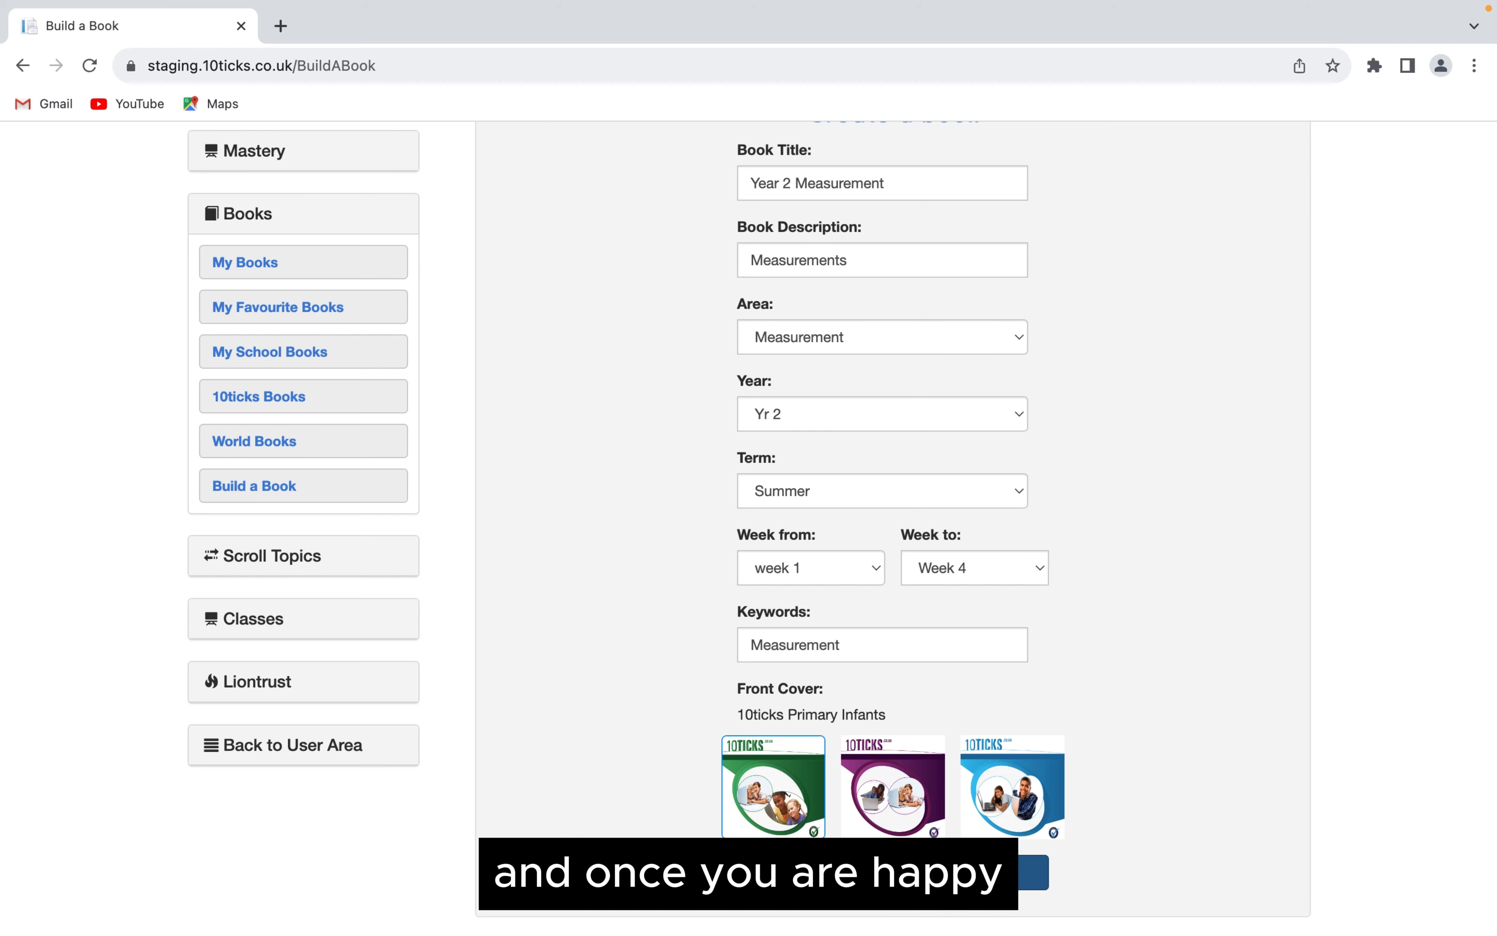
pyautogui.click(781, 879)
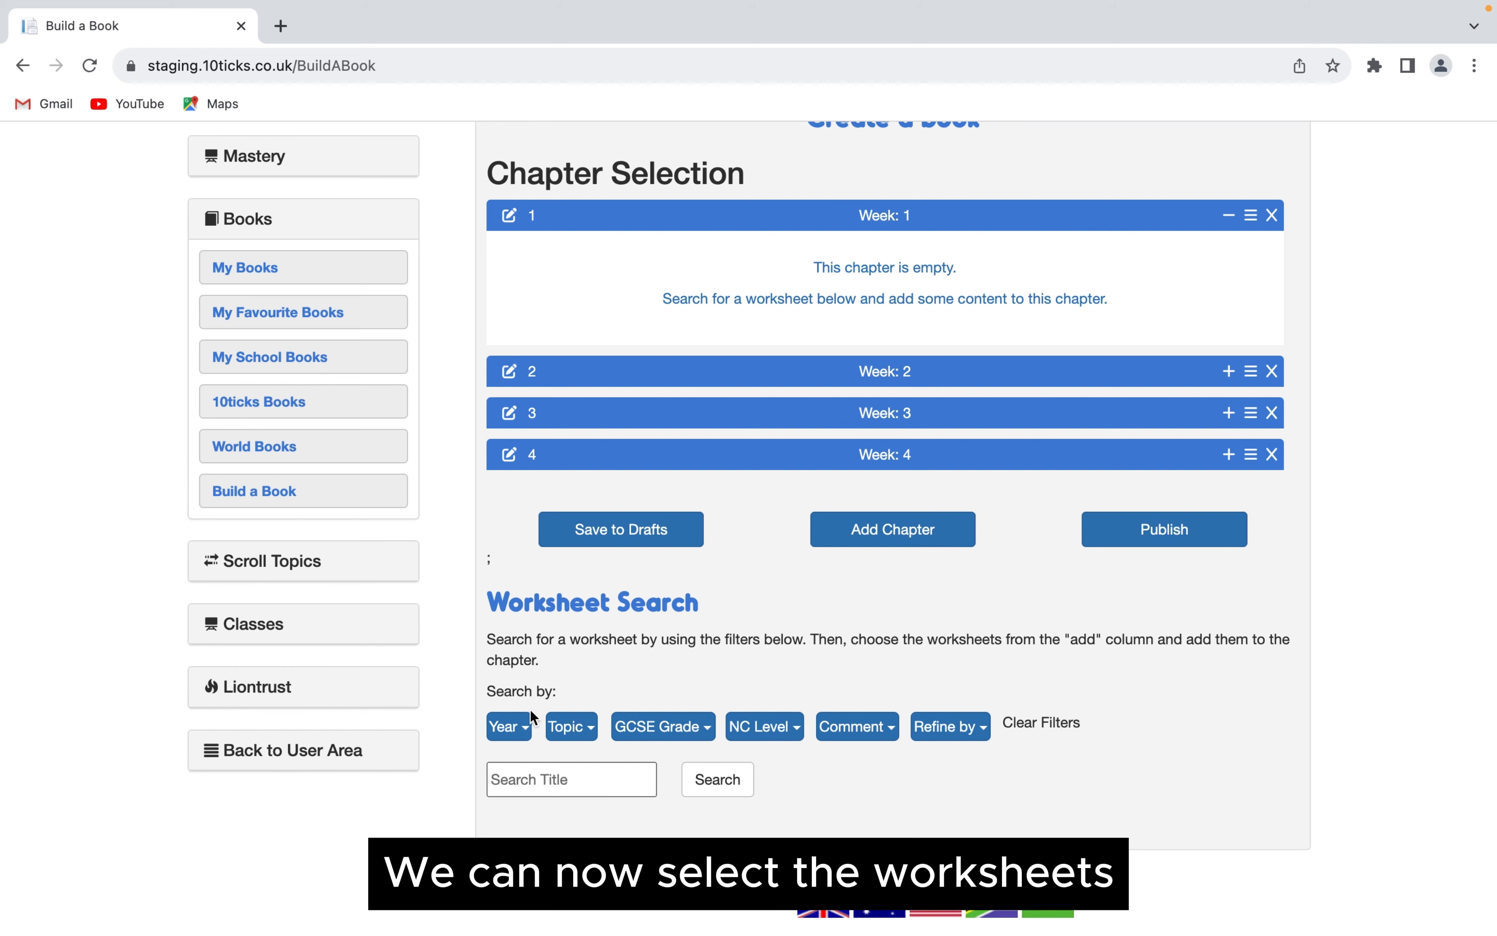
# - Search for worksheets filtered by Year 2 and the Measurement topic
pyautogui.scroll(-1, 656, 690)
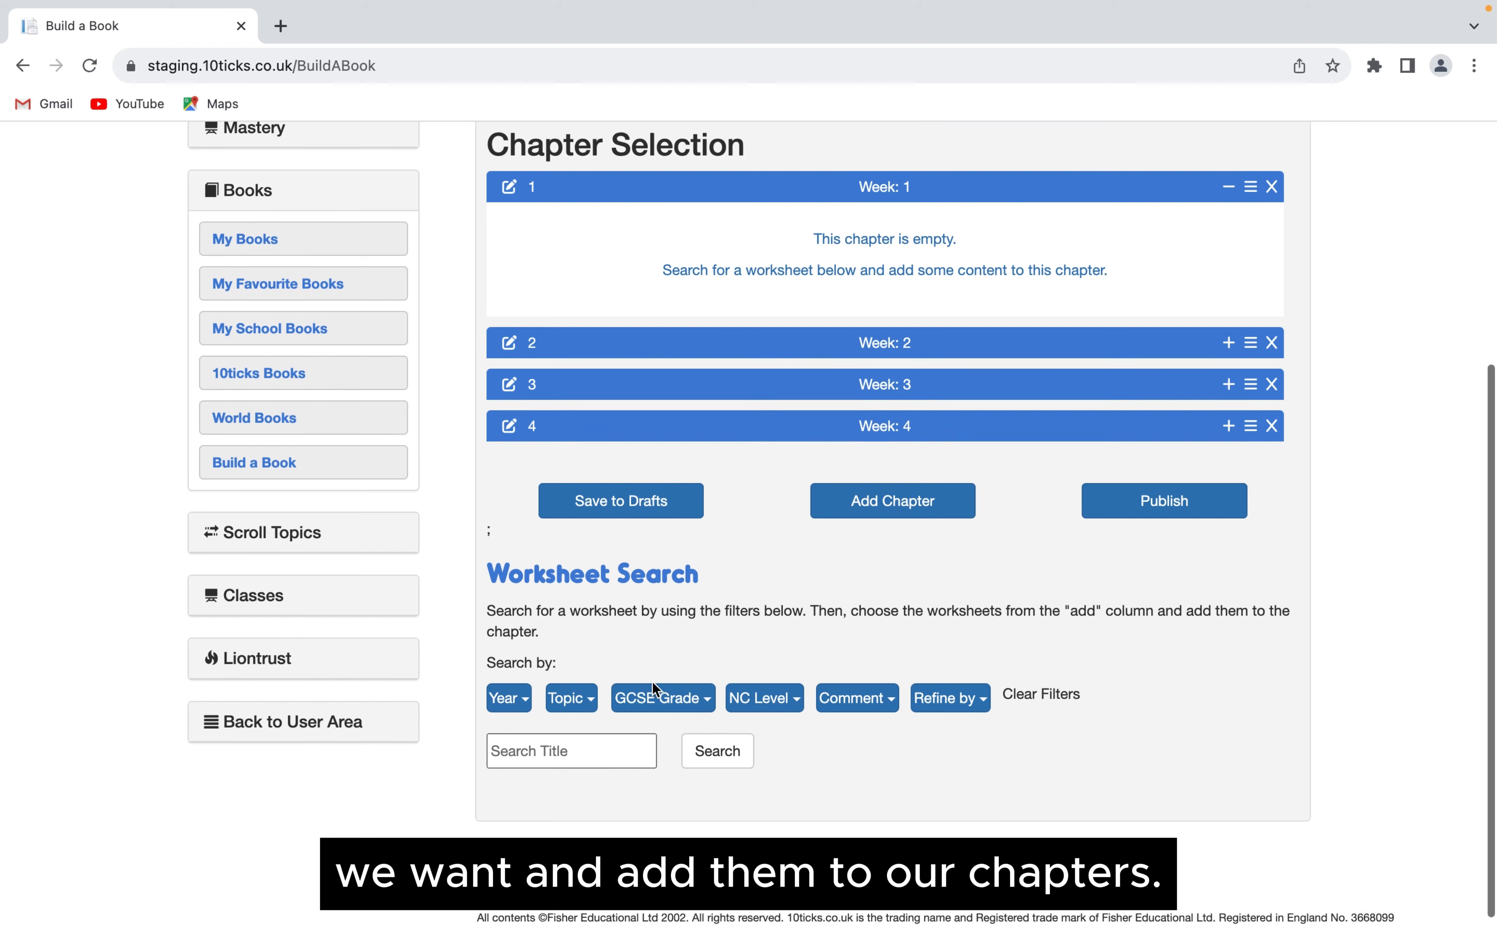
pyautogui.click(523, 700)
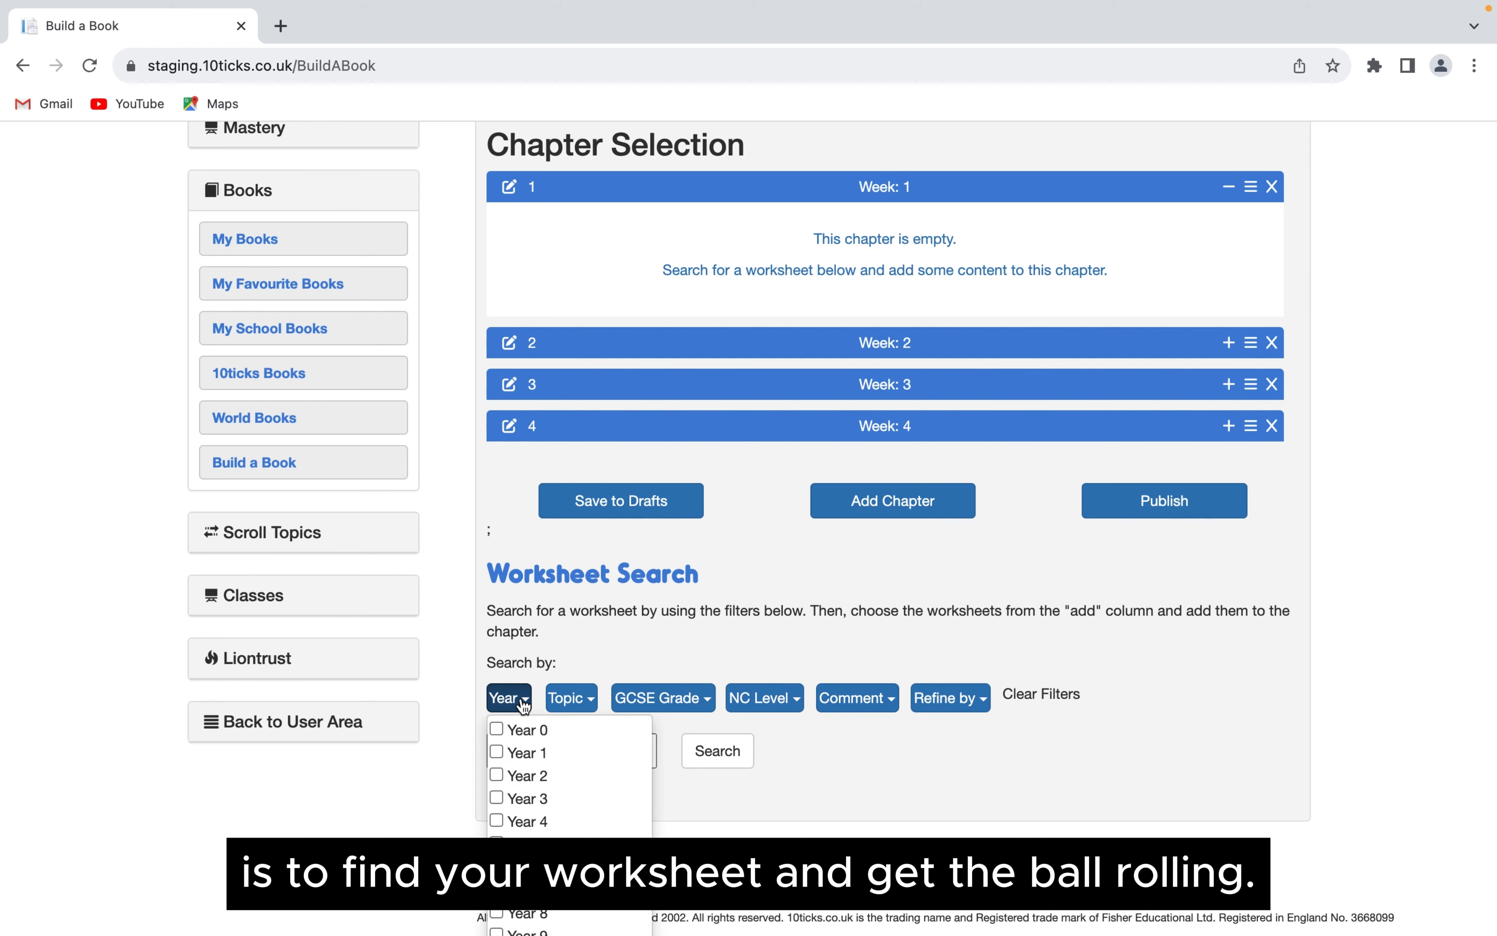
pyautogui.scroll(-2, 524, 706)
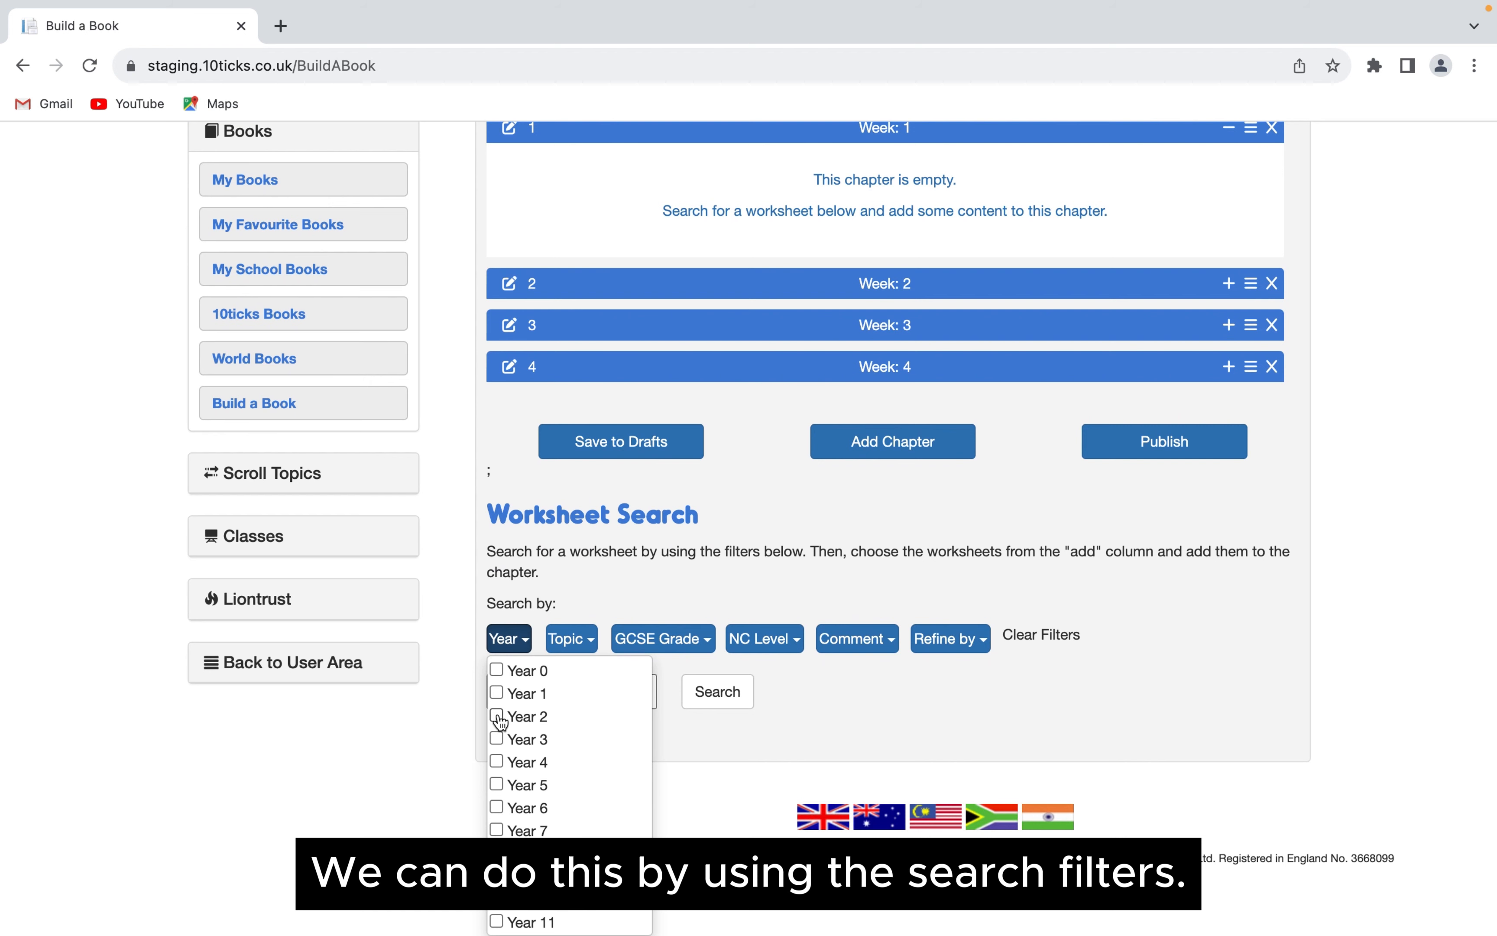
pyautogui.click(497, 714)
pyautogui.click(585, 638)
pyautogui.scroll(2, 591, 650)
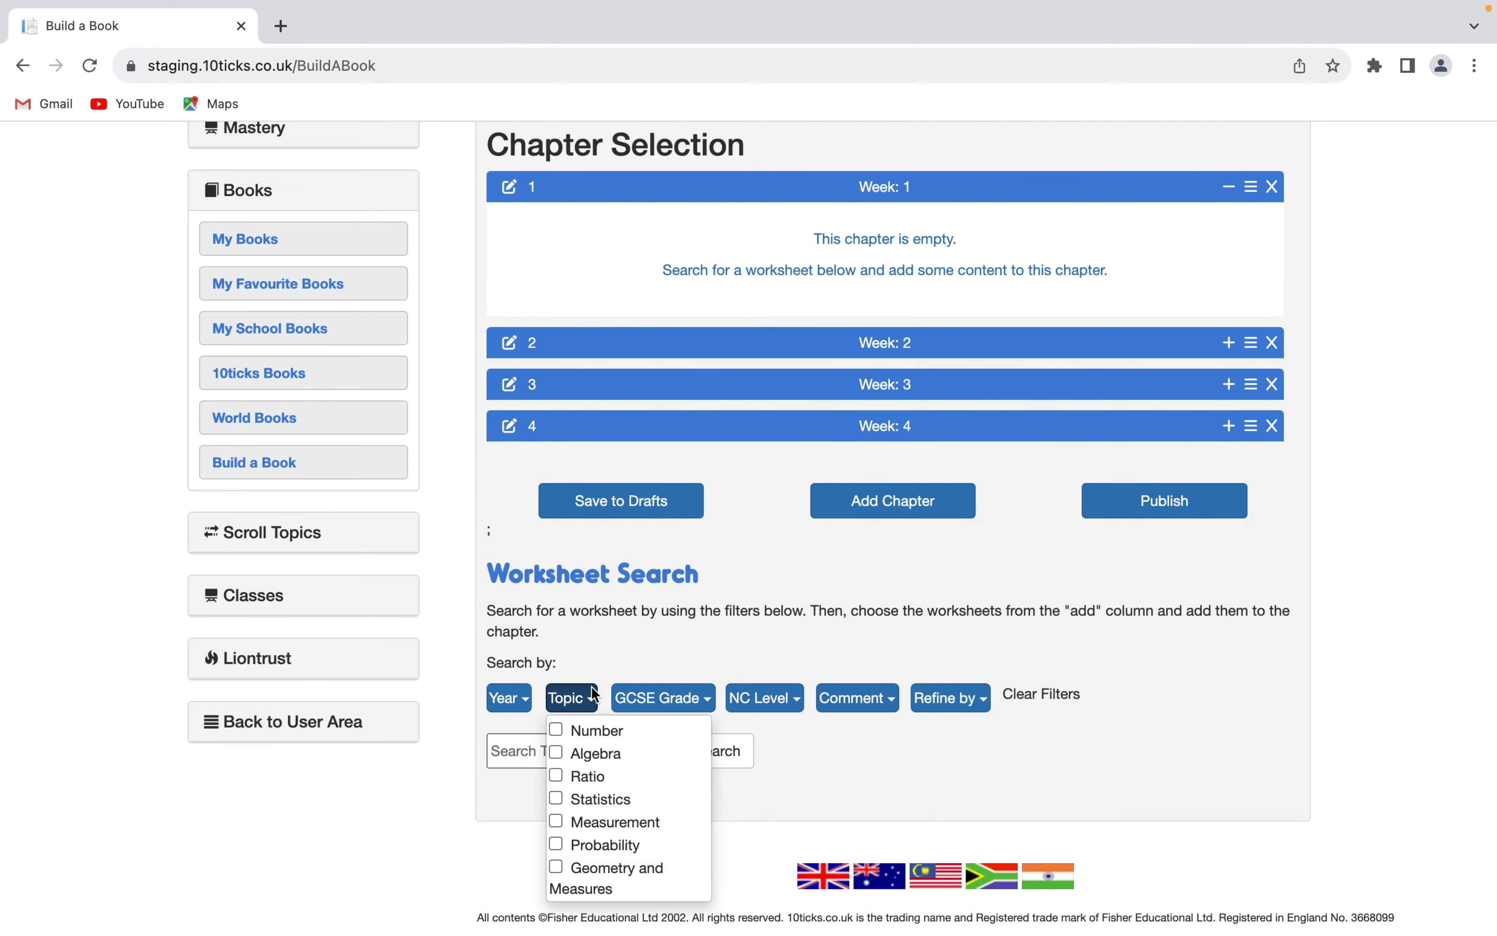
pyautogui.click(563, 825)
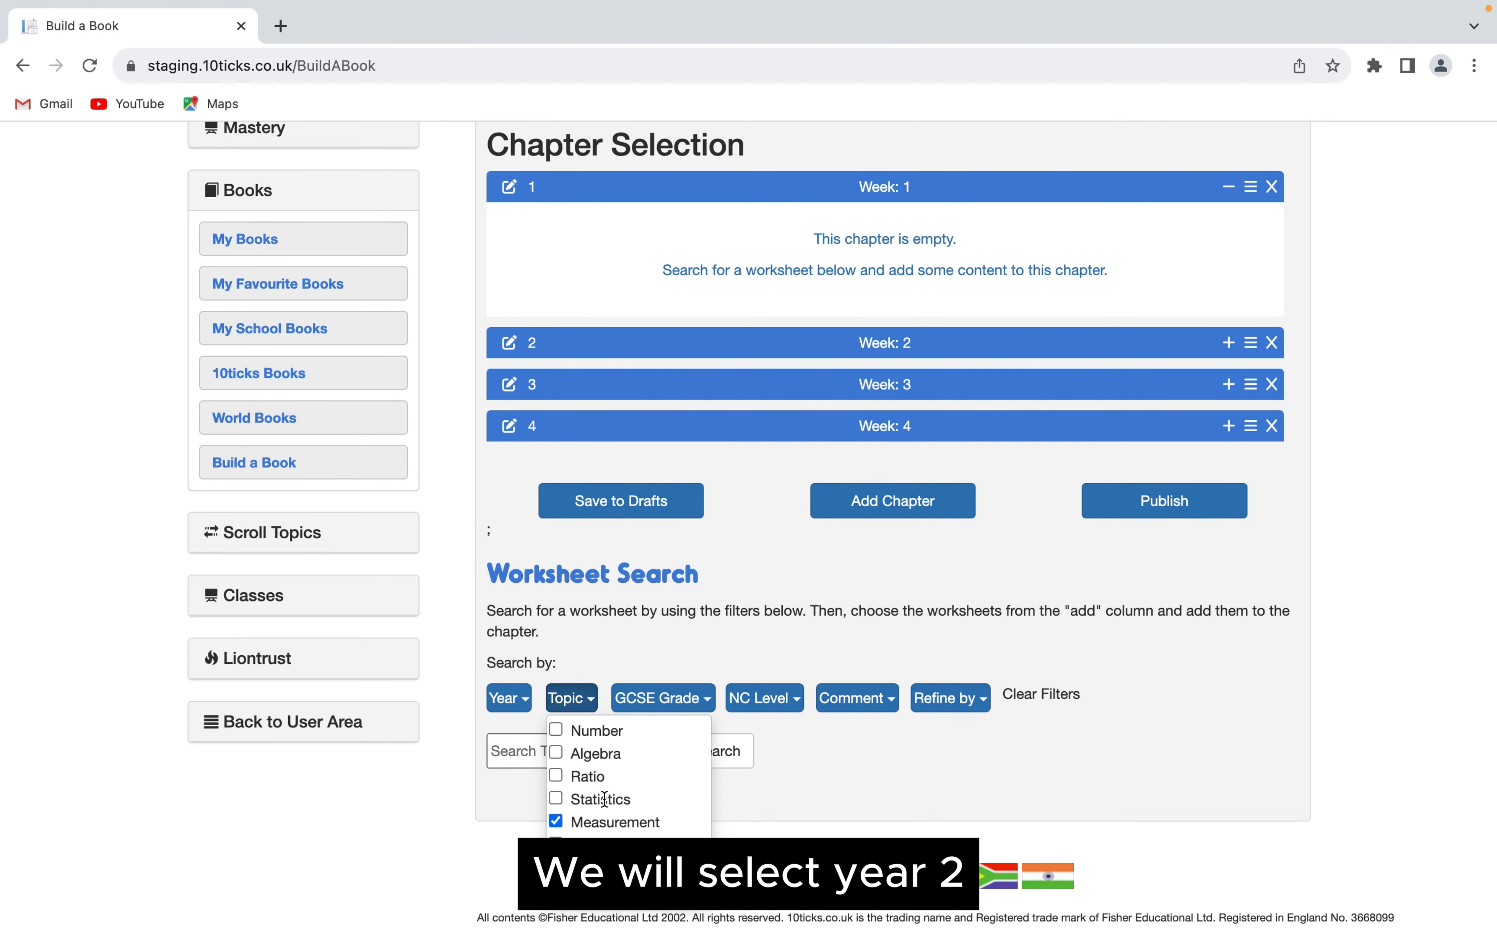
pyautogui.click(782, 754)
pyautogui.scroll(-1, 777, 699)
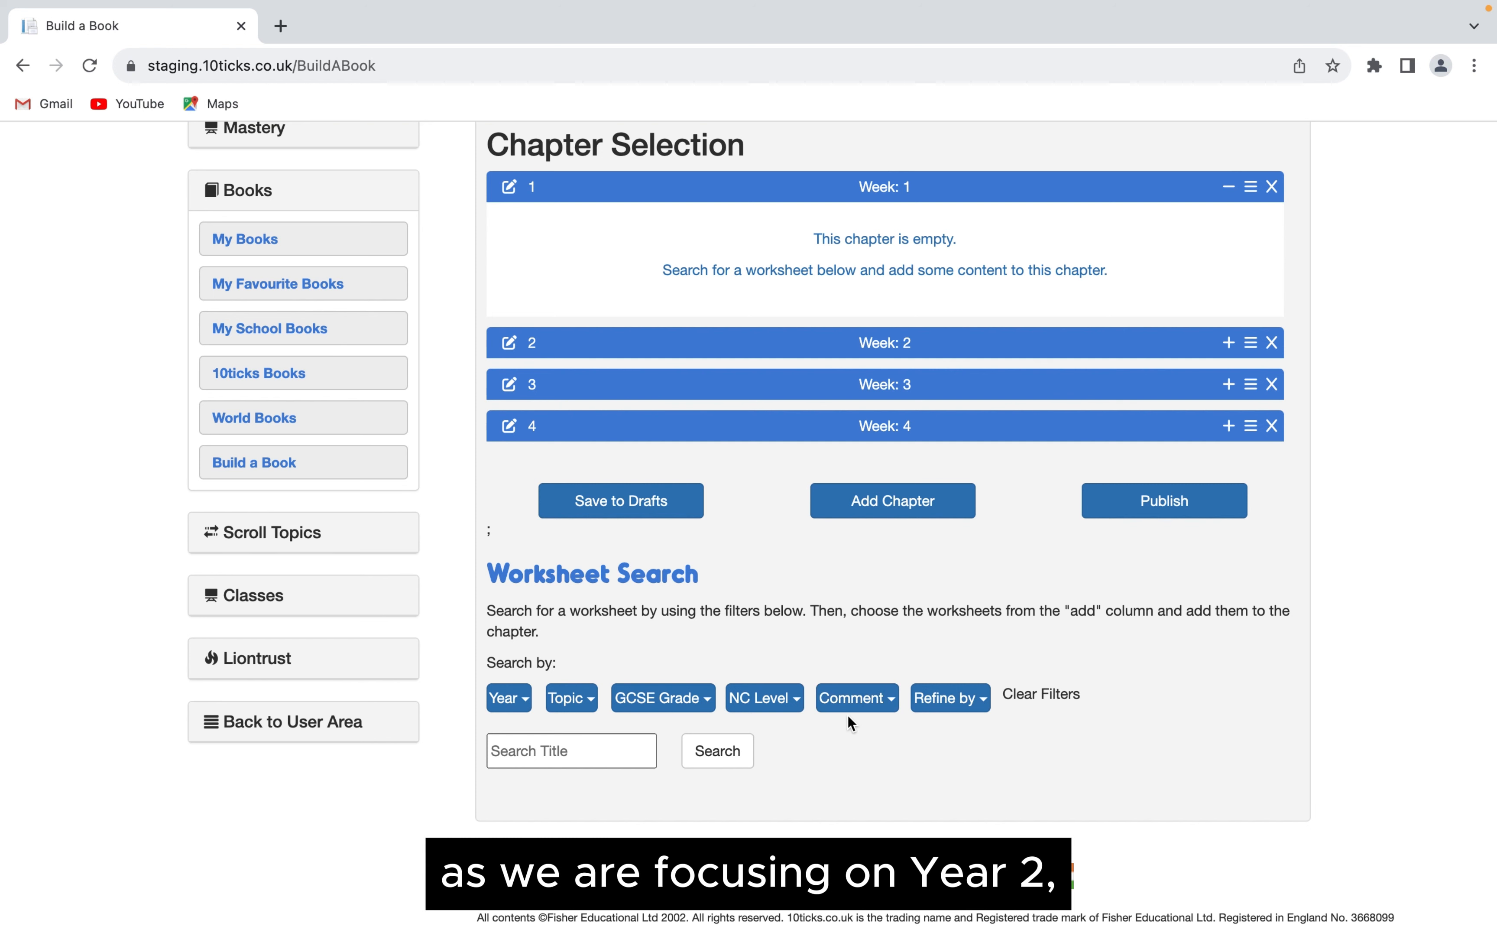
pyautogui.click(723, 753)
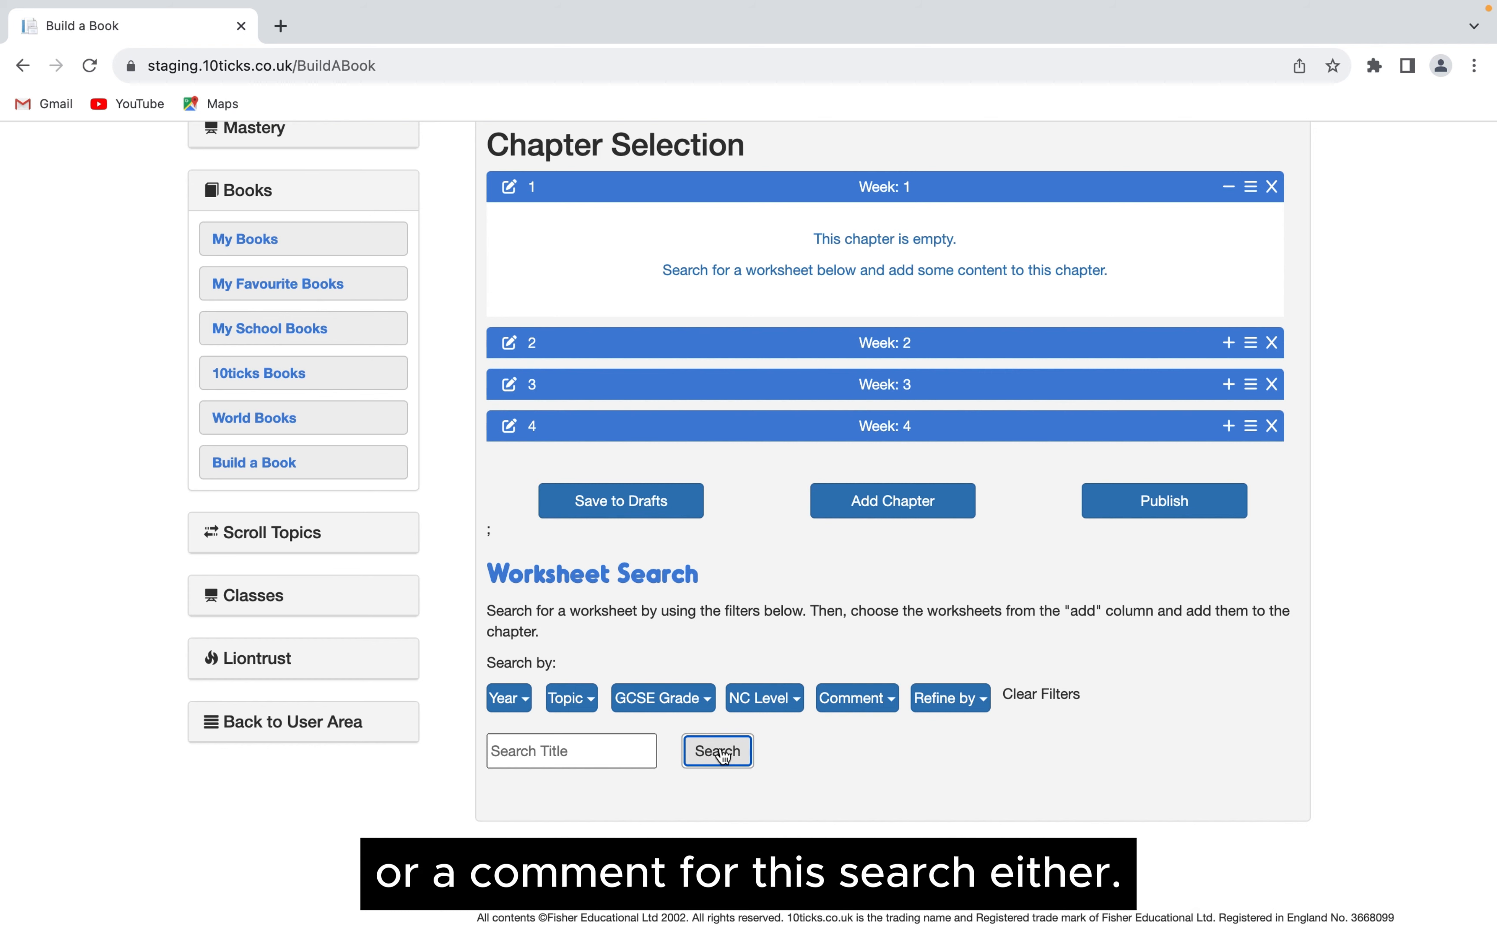
# - View the options for refining the worksheet search and close them without choosing any
pyautogui.scroll(-3, 847, 680)
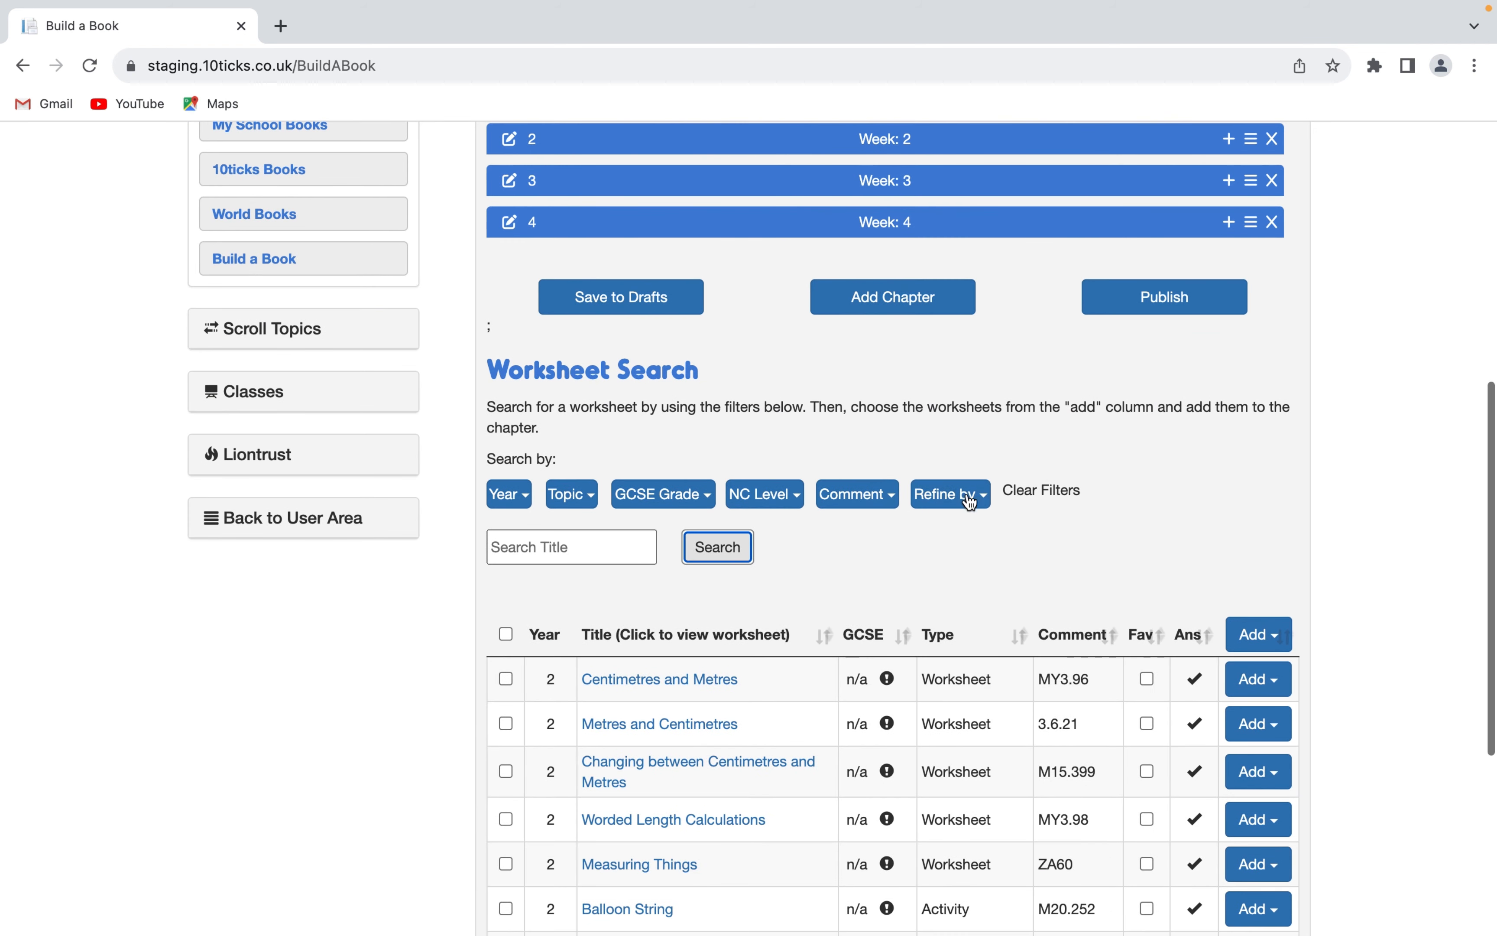
pyautogui.click(977, 506)
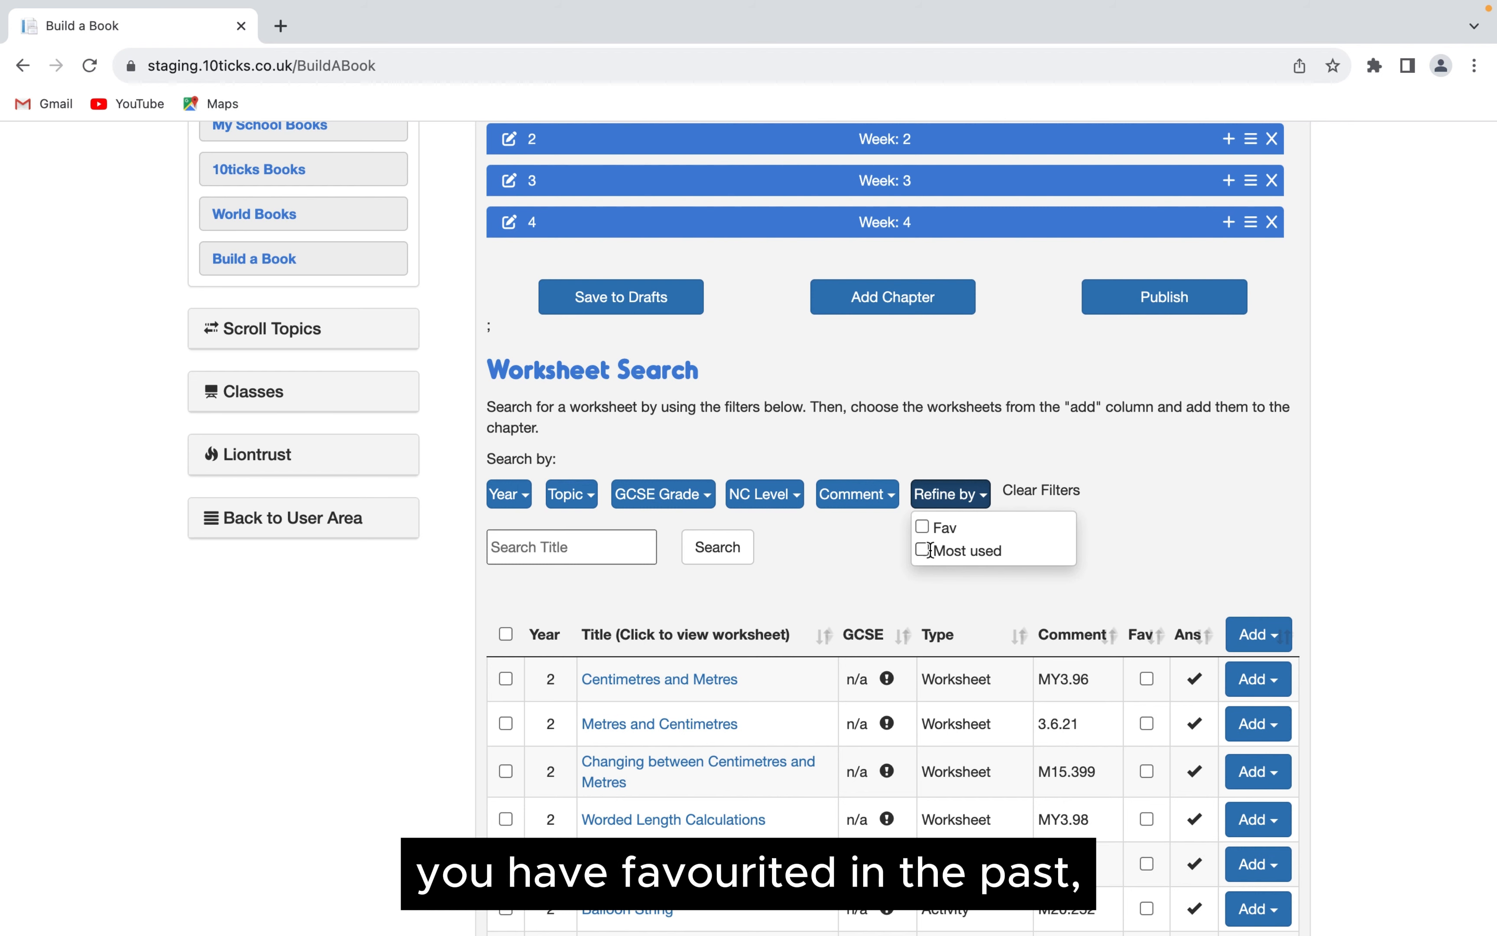
pyautogui.click(851, 542)
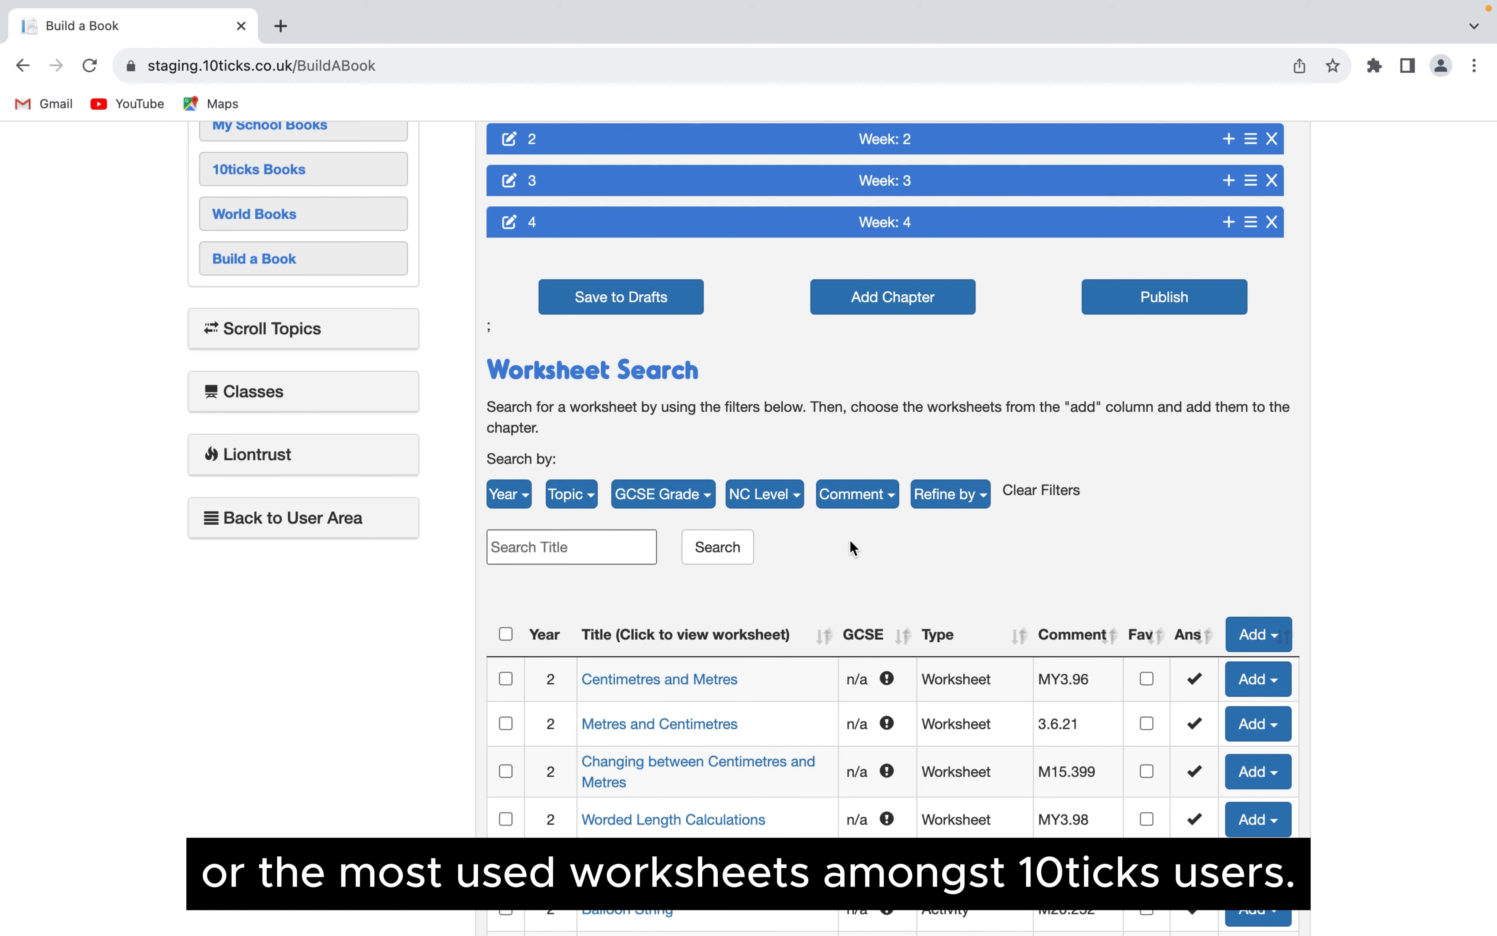
# - Browse the worksheet search results, looking through the last page and page 3 before returning to page 1
pyautogui.scroll(-2, 848, 540)
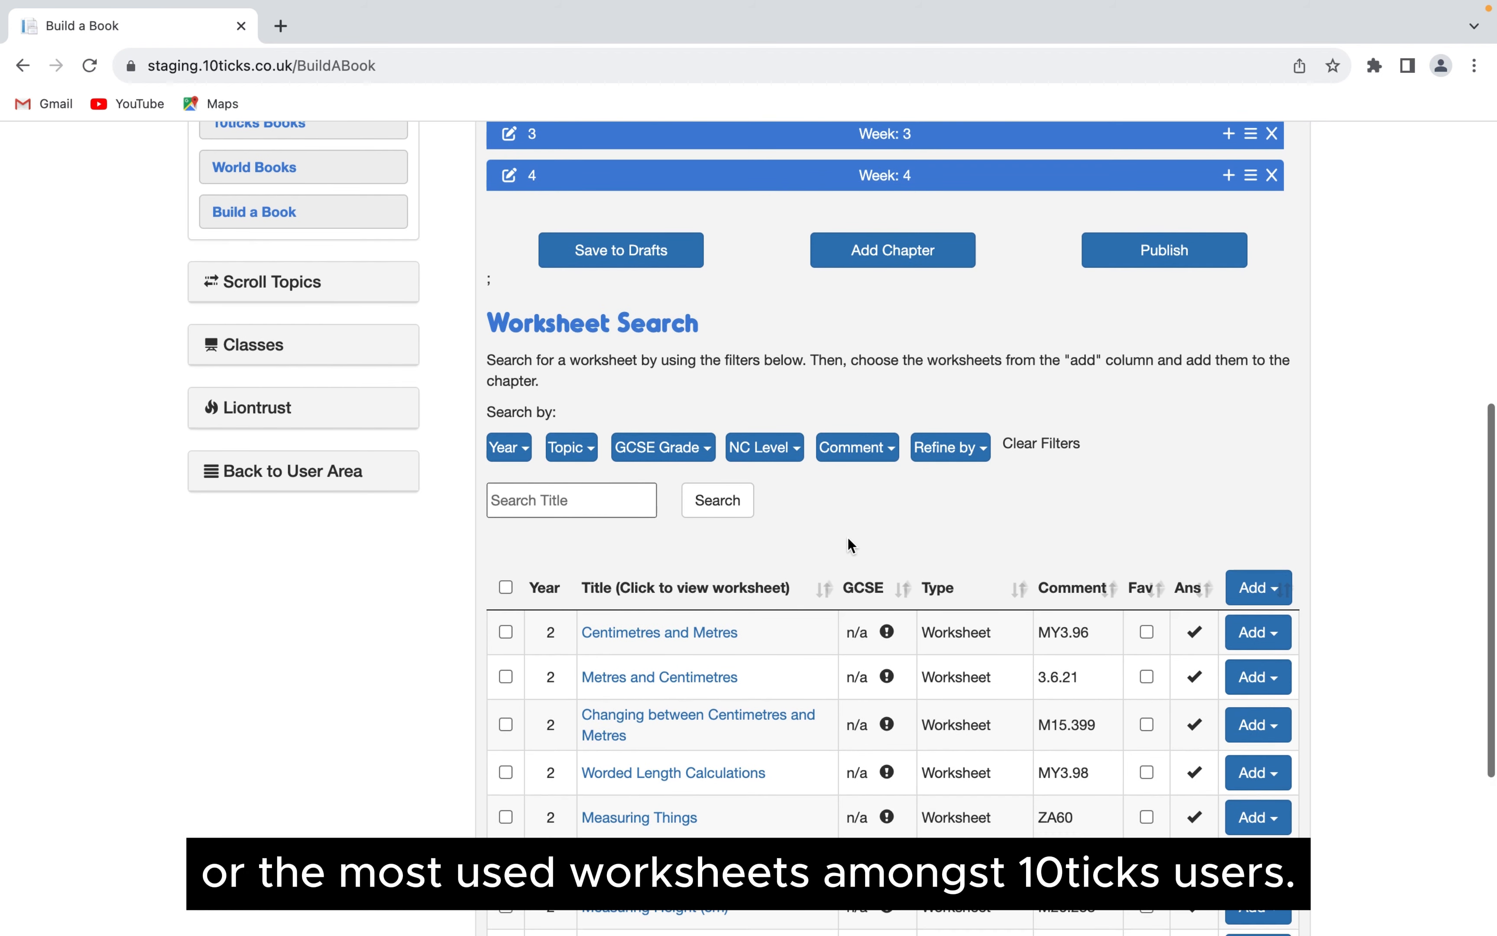
pyautogui.scroll(-2, 850, 545)
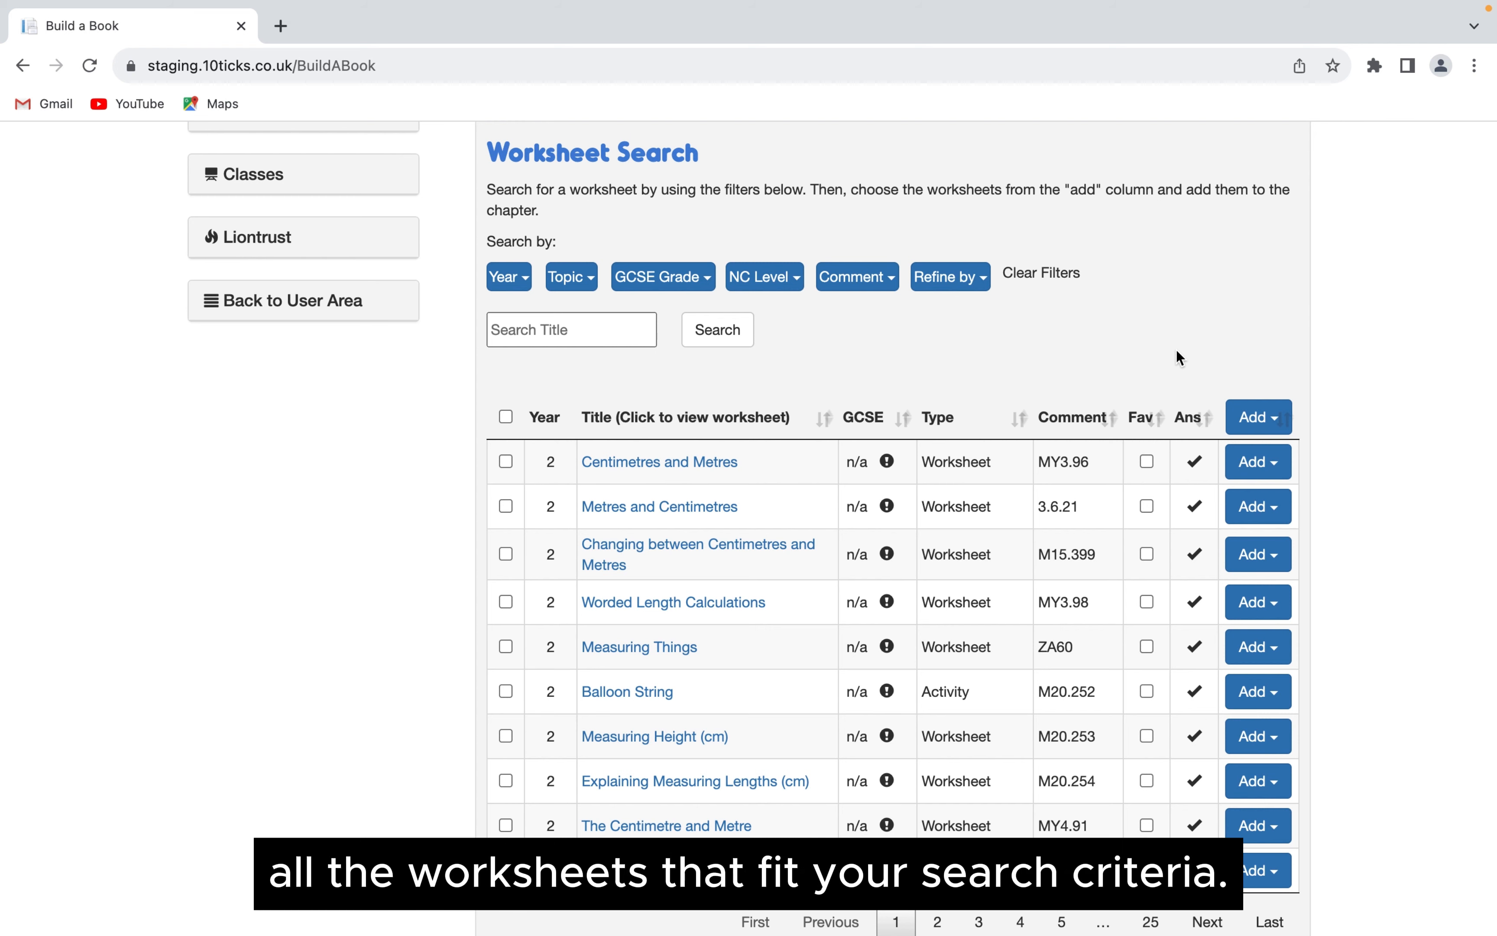
pyautogui.scroll(-3, 1177, 355)
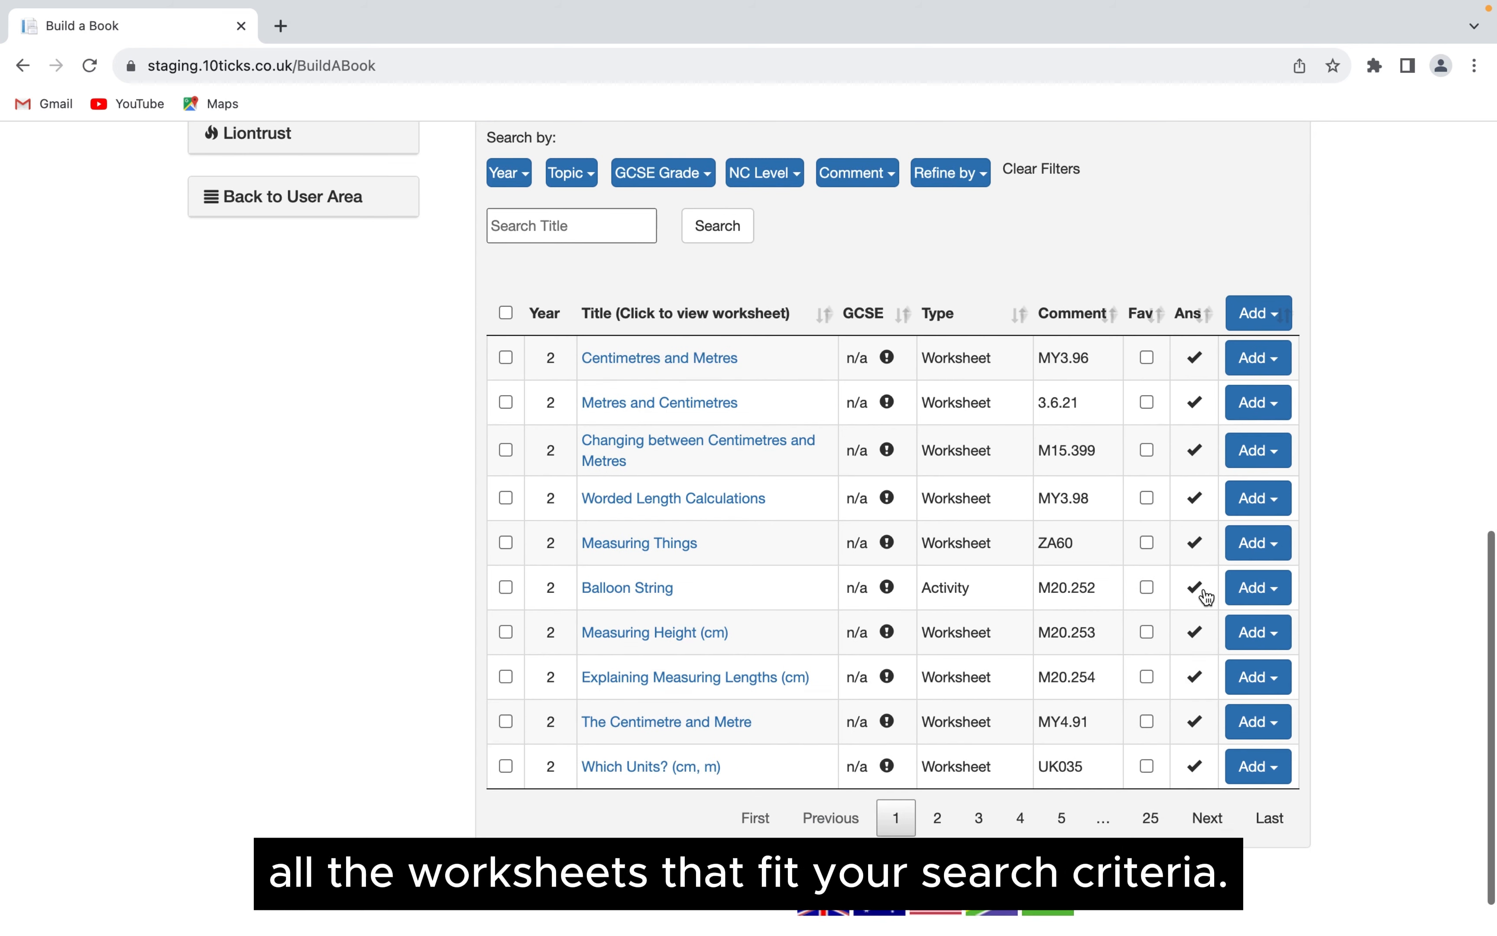
pyautogui.click(1152, 820)
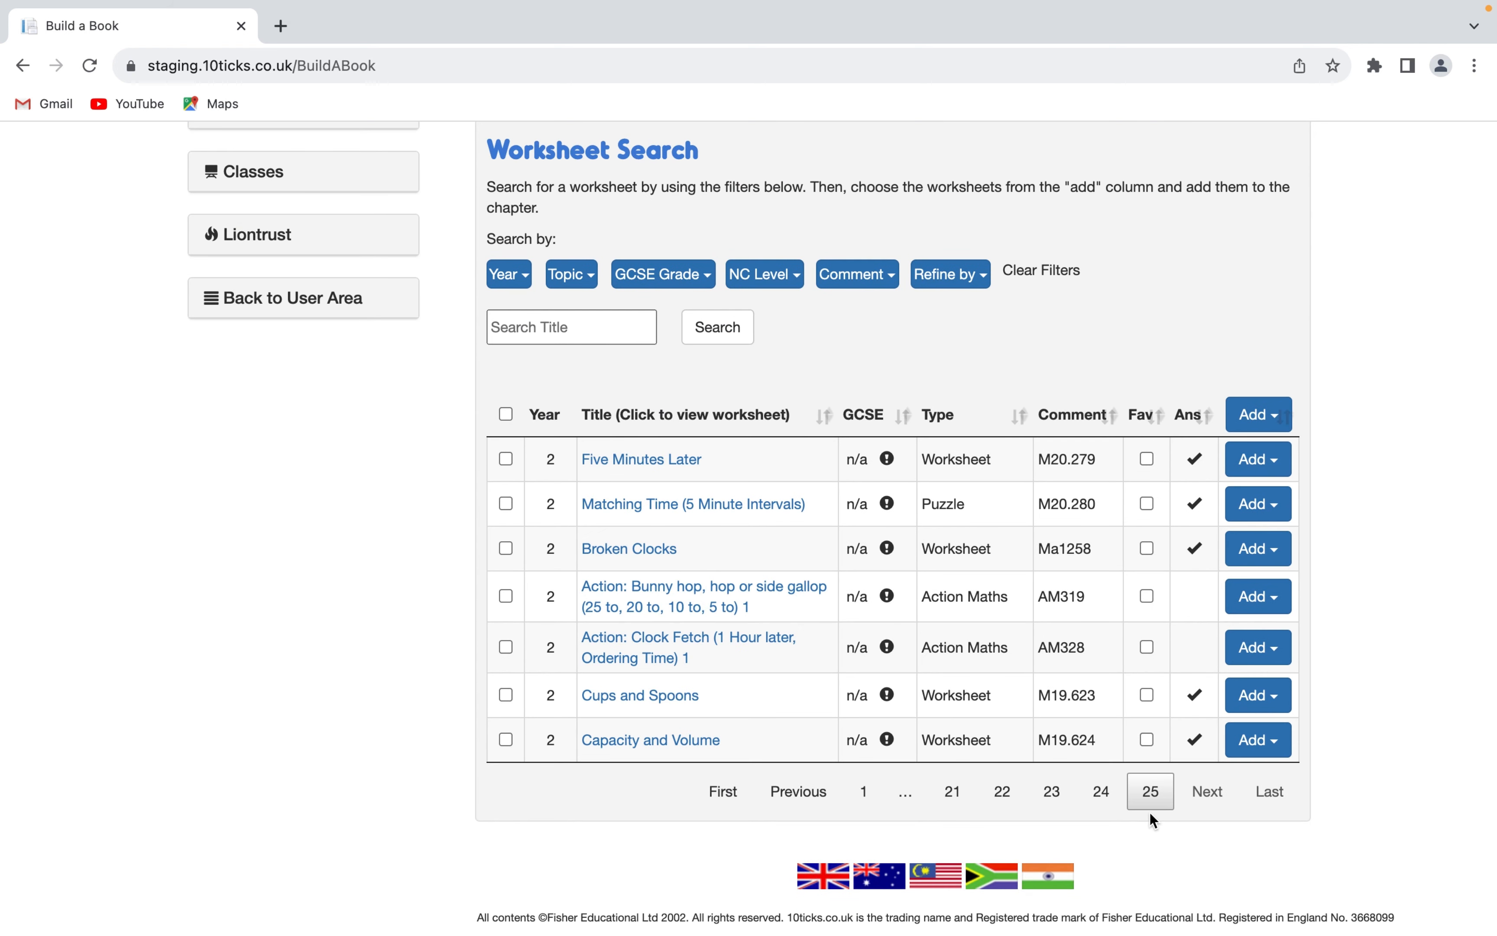
pyautogui.click(864, 791)
pyautogui.scroll(-3, 974, 830)
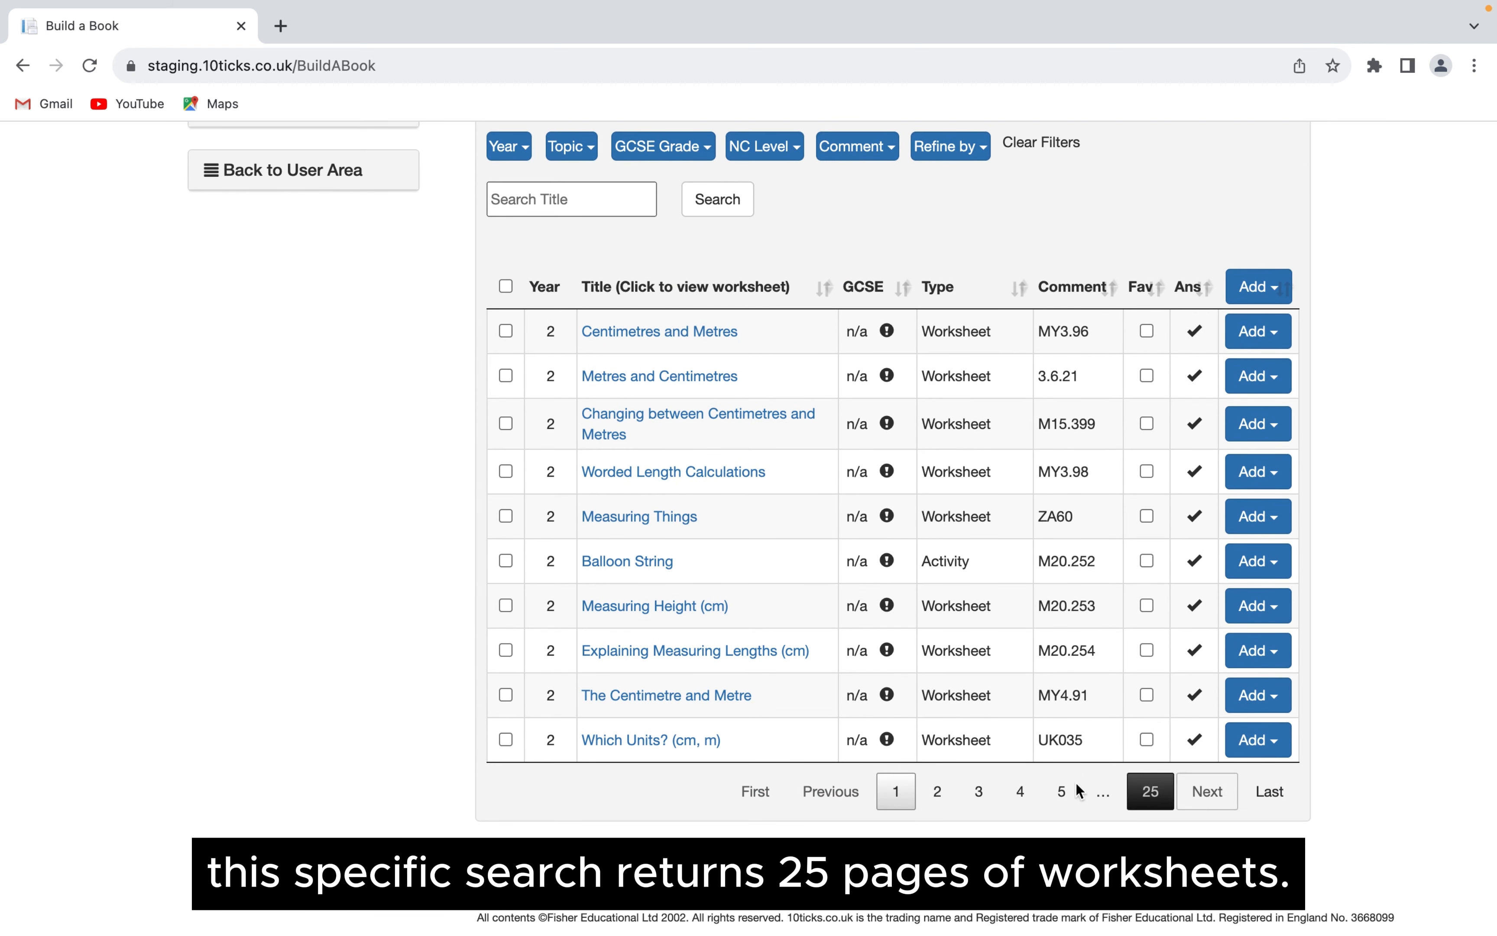
pyautogui.click(939, 795)
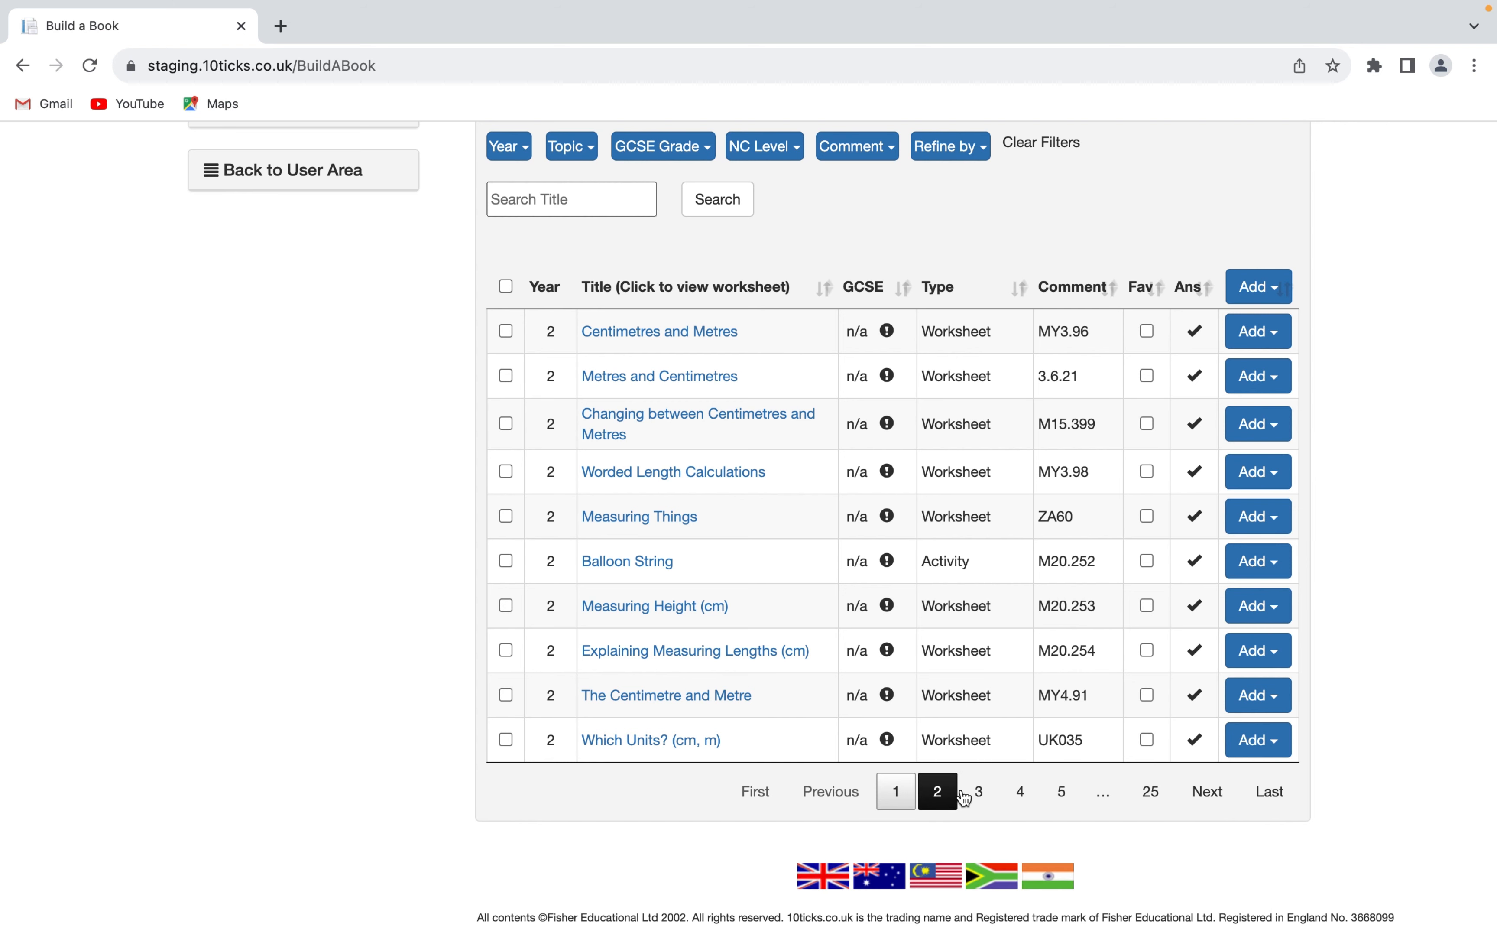
pyautogui.click(974, 800)
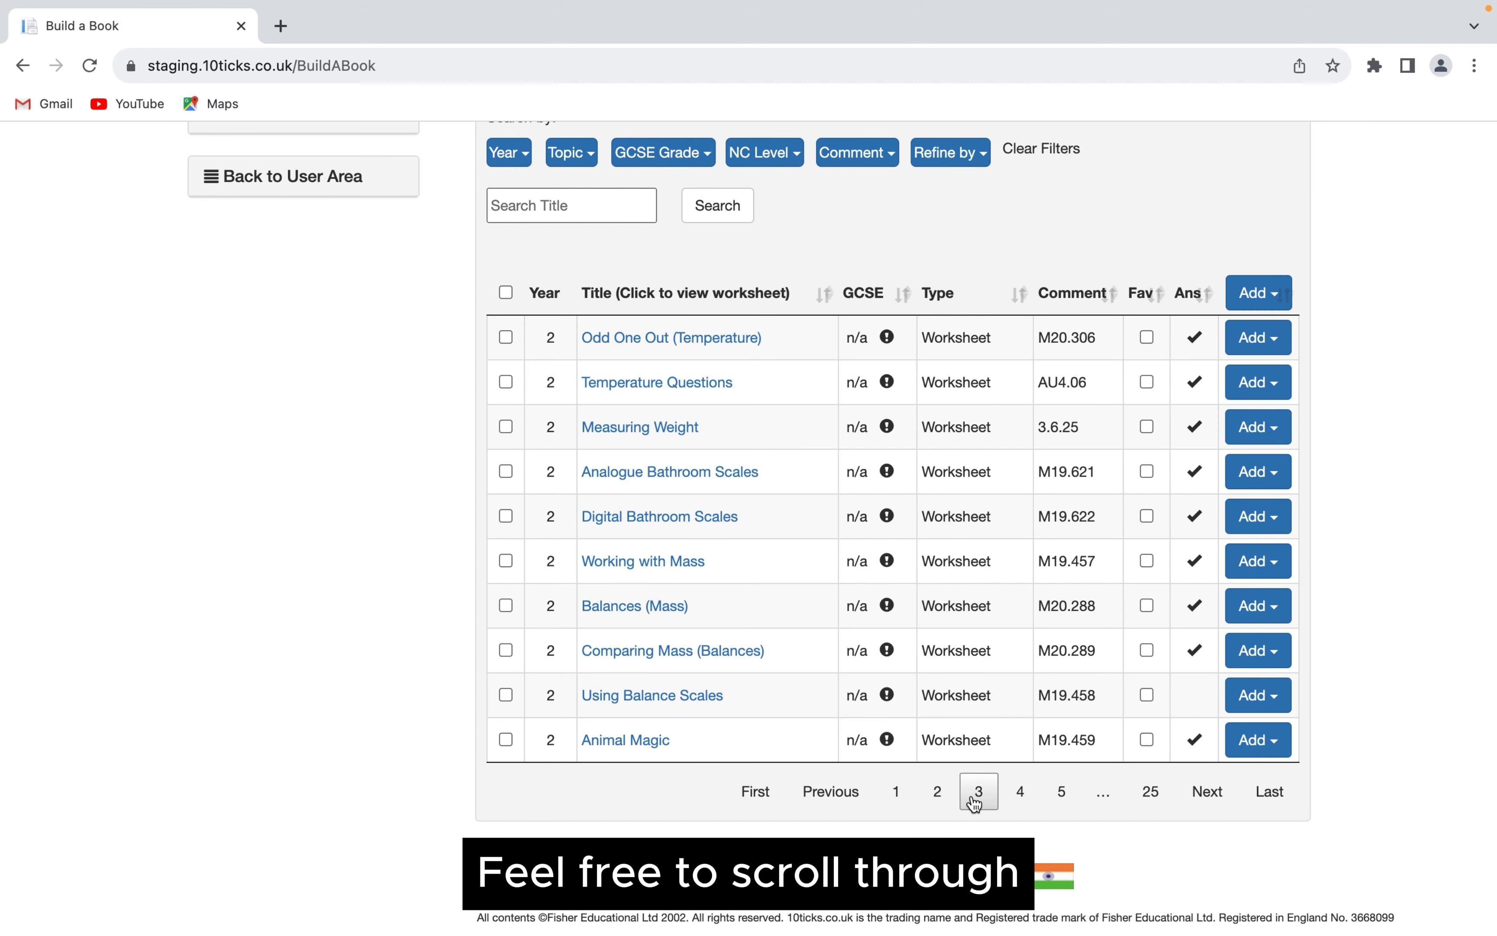
pyautogui.click(899, 794)
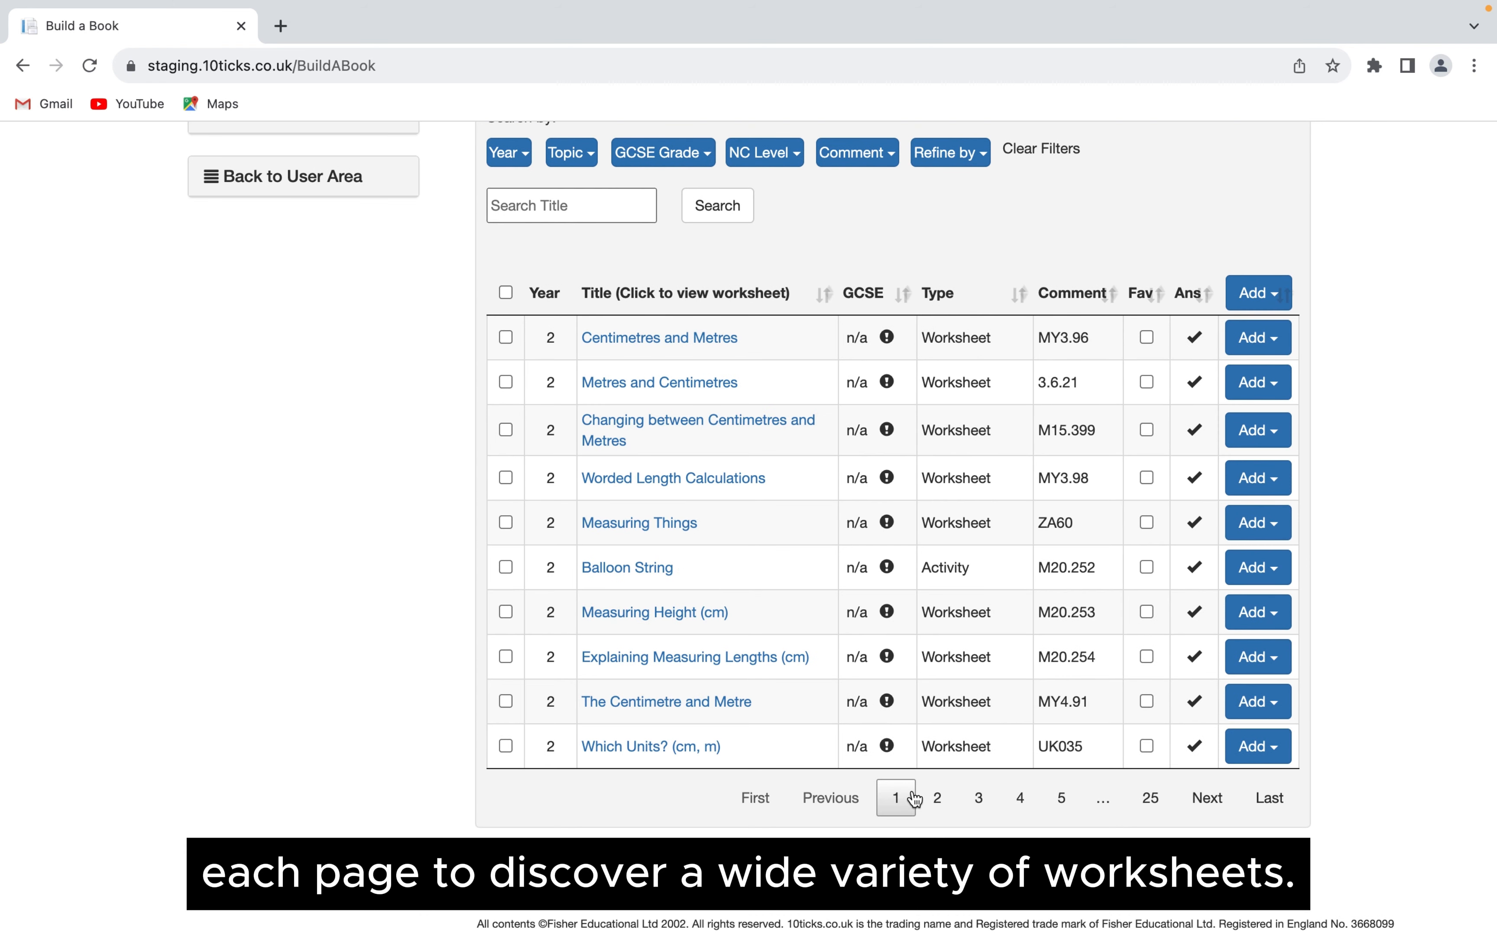
# - Preview the Centimetres and Metres worksheet and close it again
pyautogui.click(704, 340)
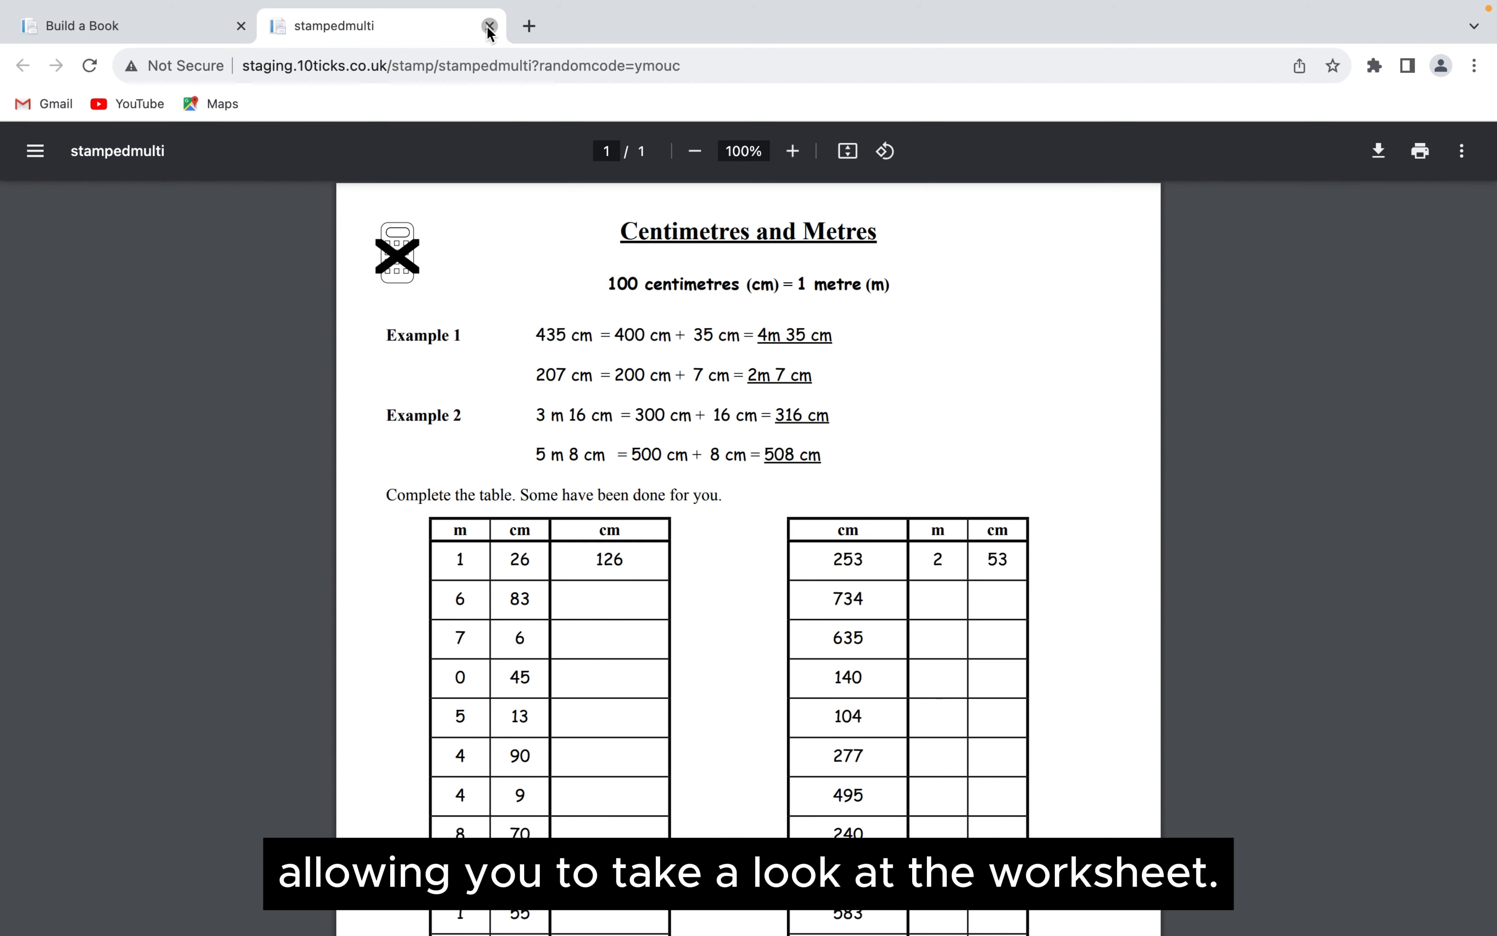
pyautogui.click(488, 27)
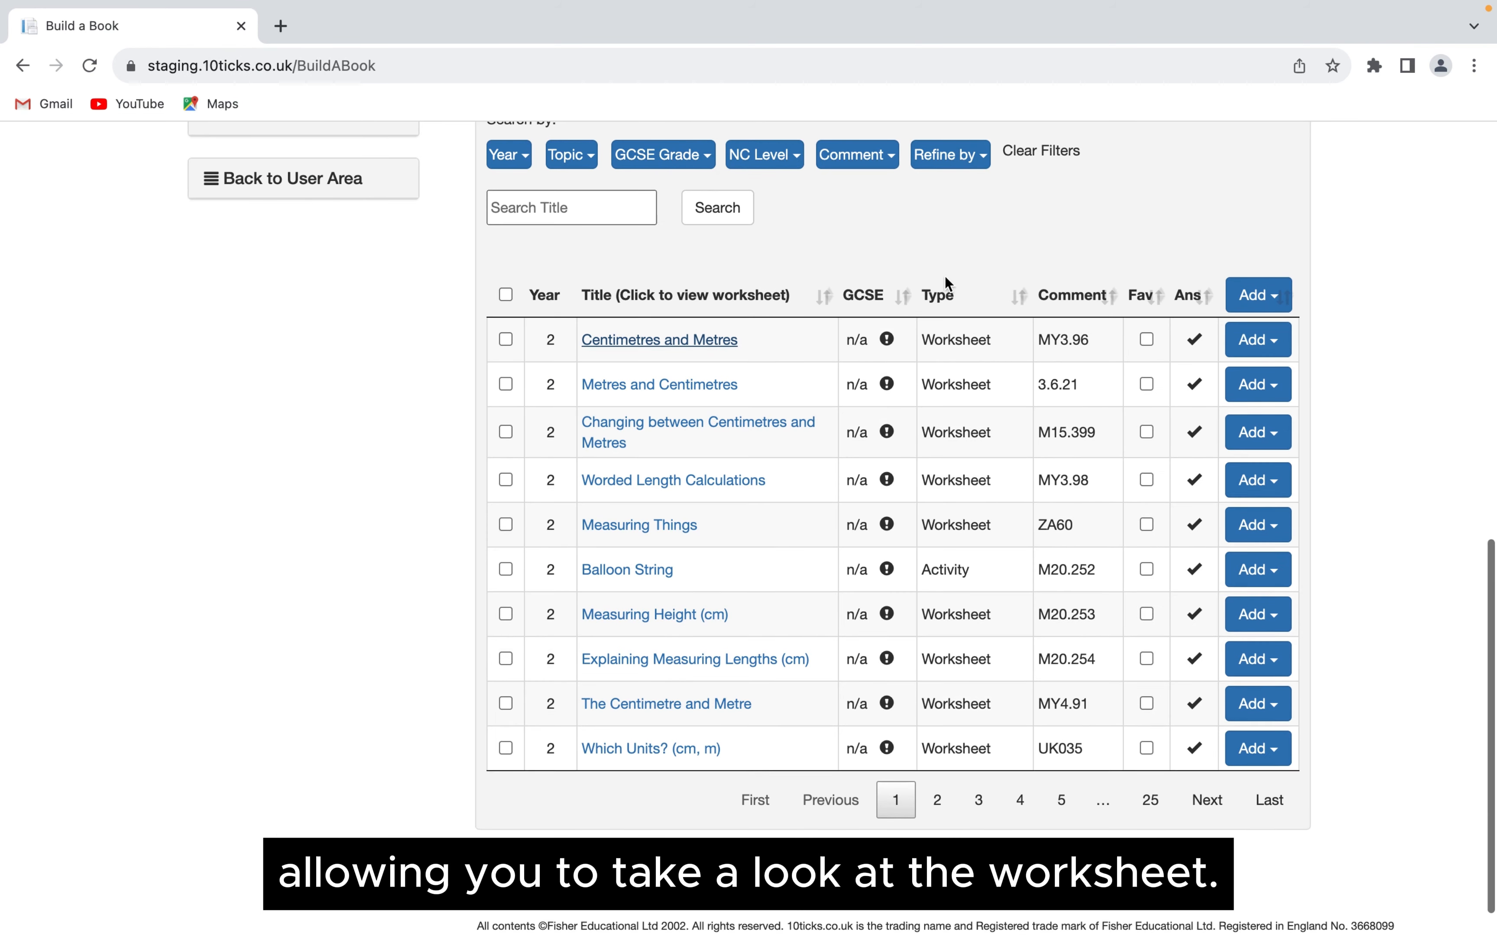
# - Narrow the worksheet search to titles containing "Lengths"
pyautogui.scroll(2, 946, 276)
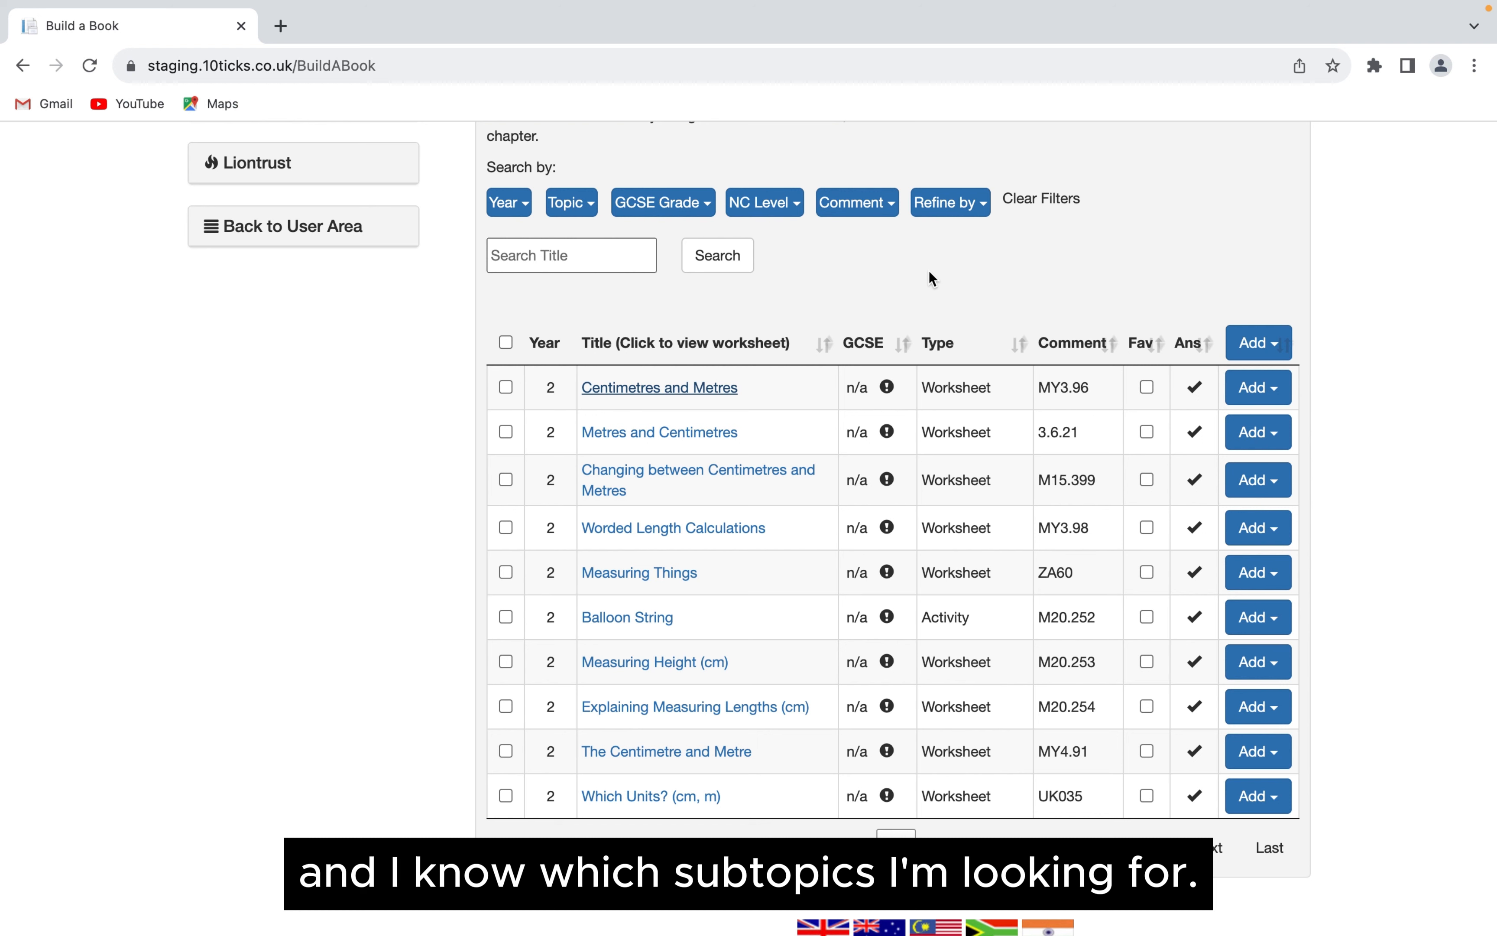
pyautogui.click(604, 251)
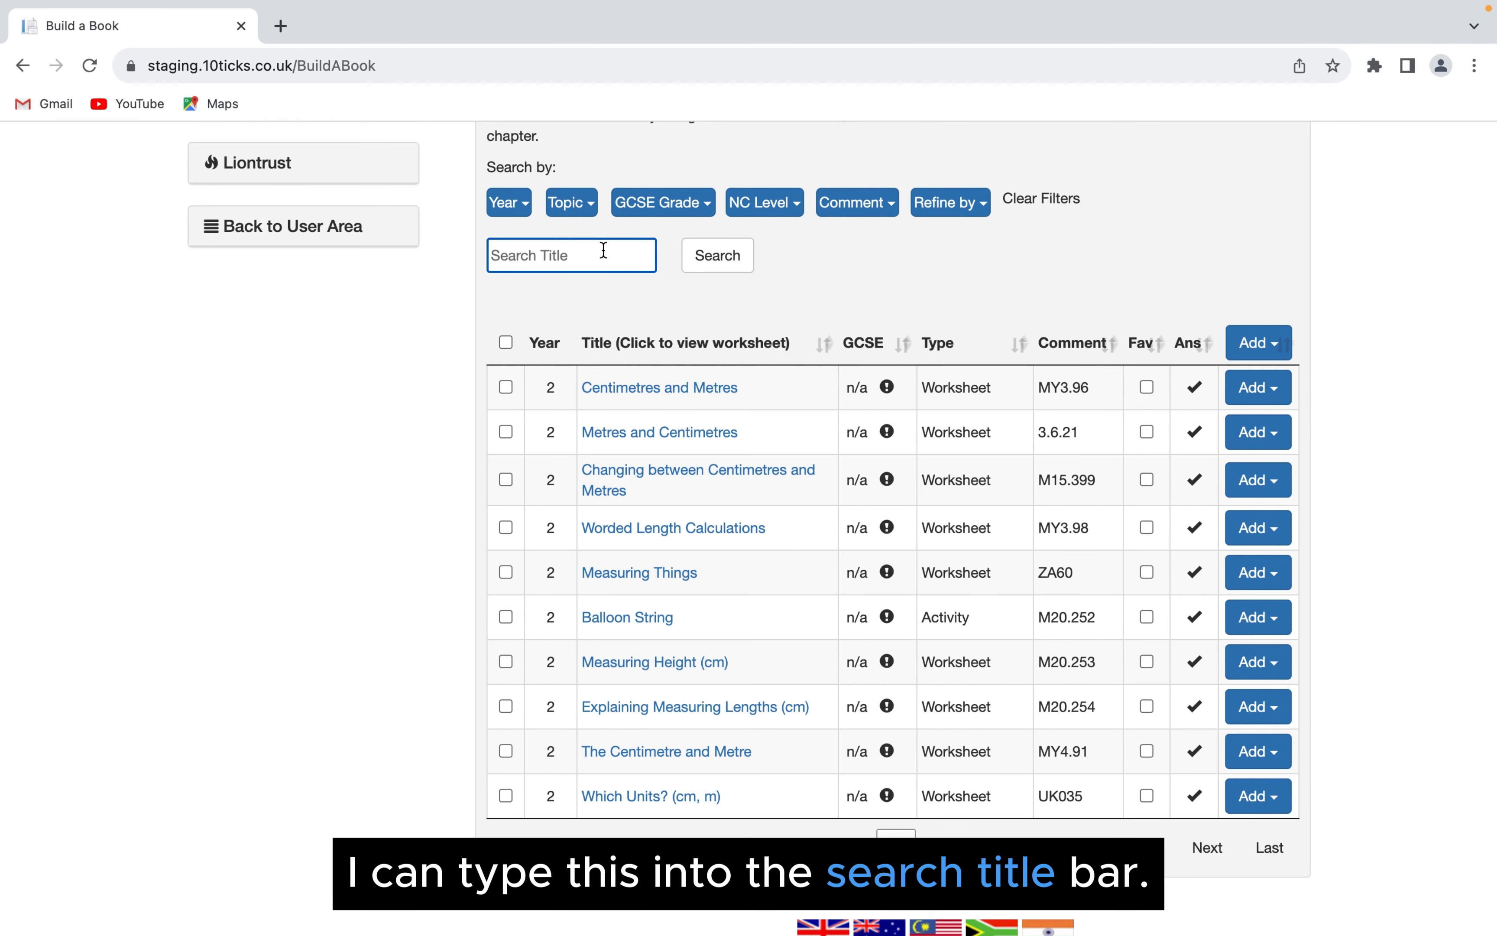
pyautogui.write('Lengt')
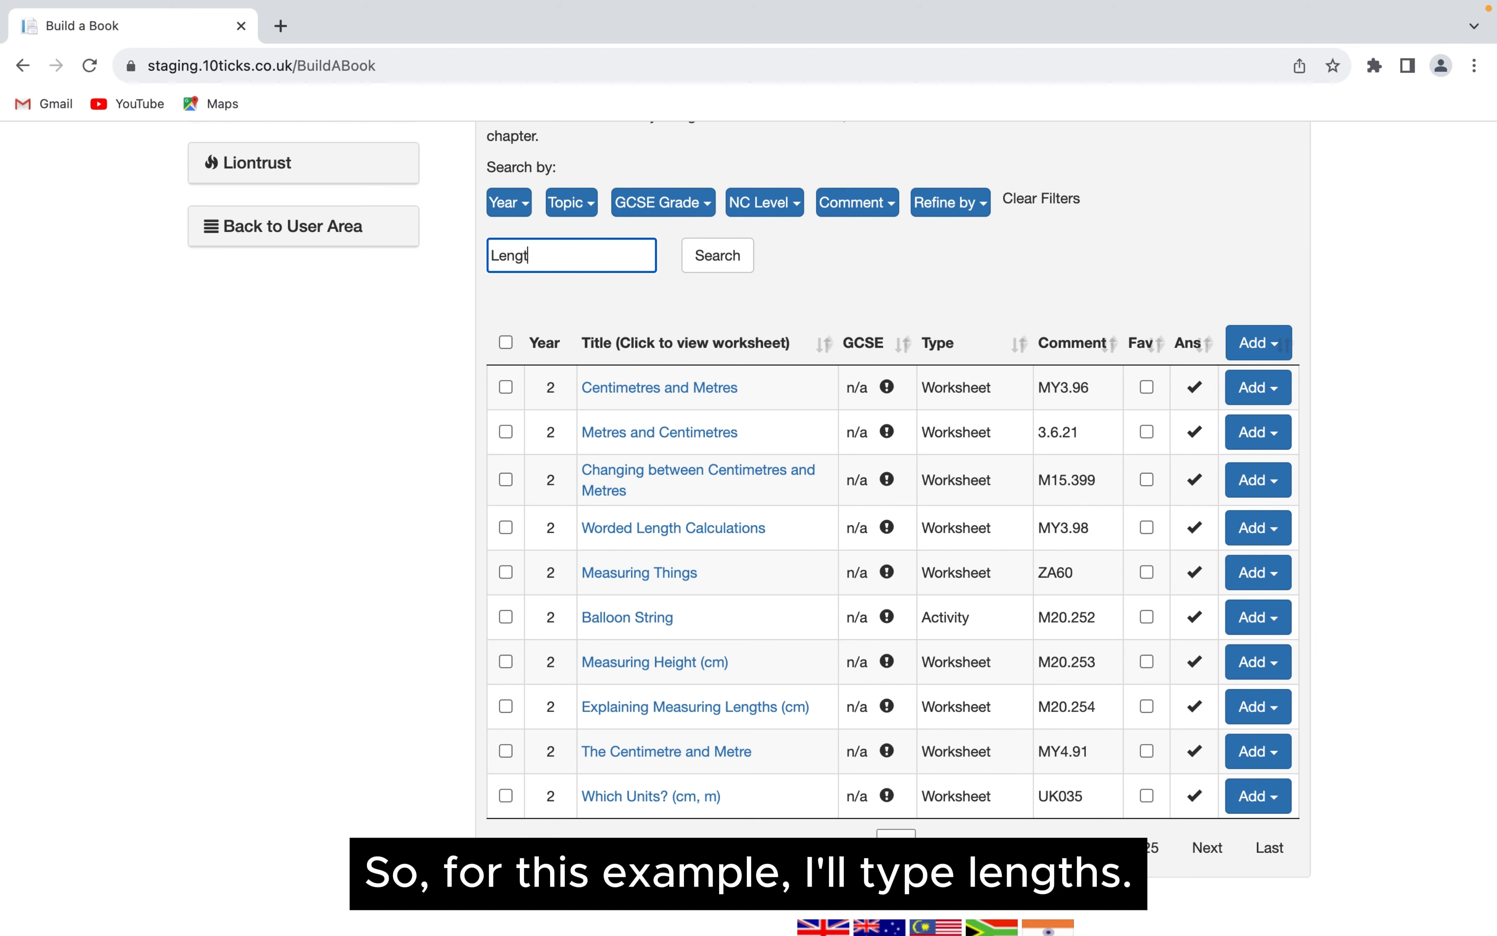
pyautogui.write('hs')
pyautogui.click(712, 255)
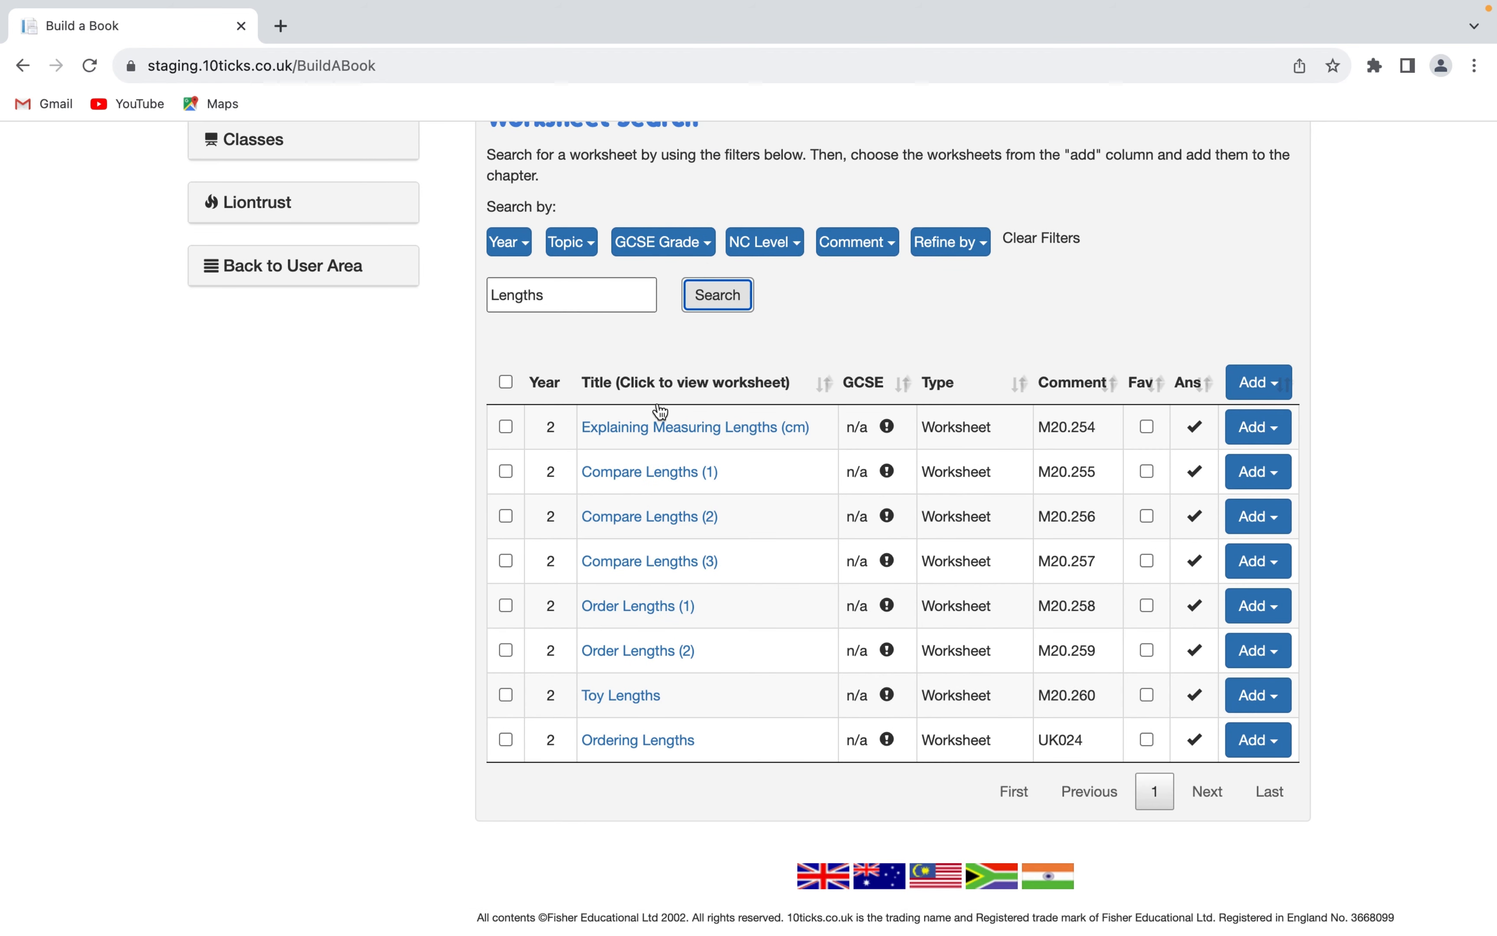
# - Add the worksheets Compare Lengths (1), Compare Lengths (2) and Compare Lengths (3) to the Week: 1 chapter
pyautogui.scroll(1, 703, 447)
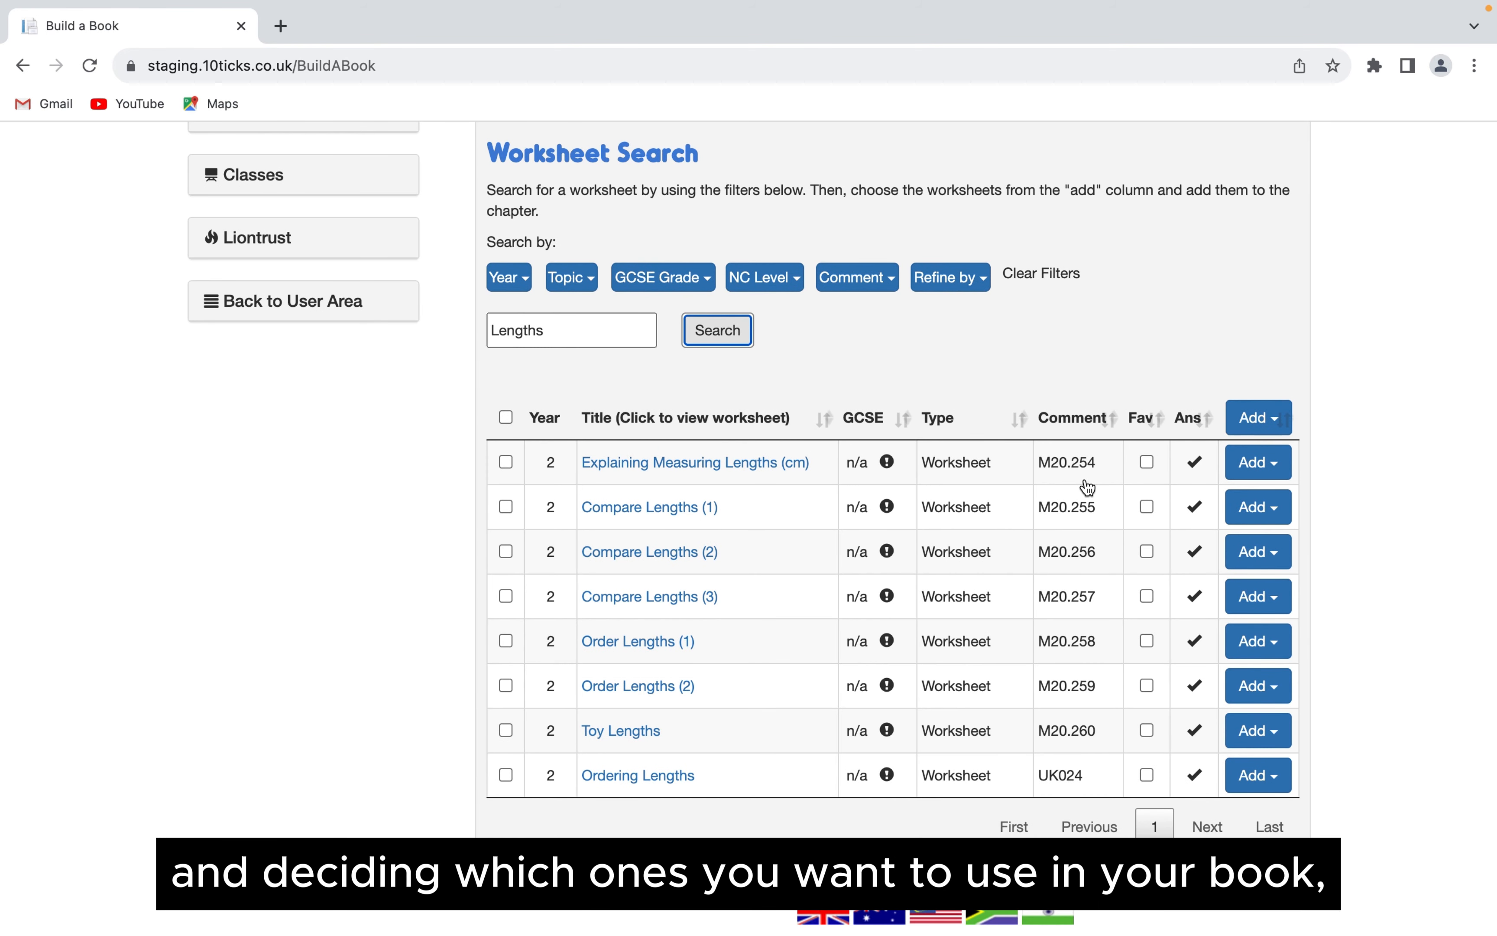
pyautogui.click(1249, 465)
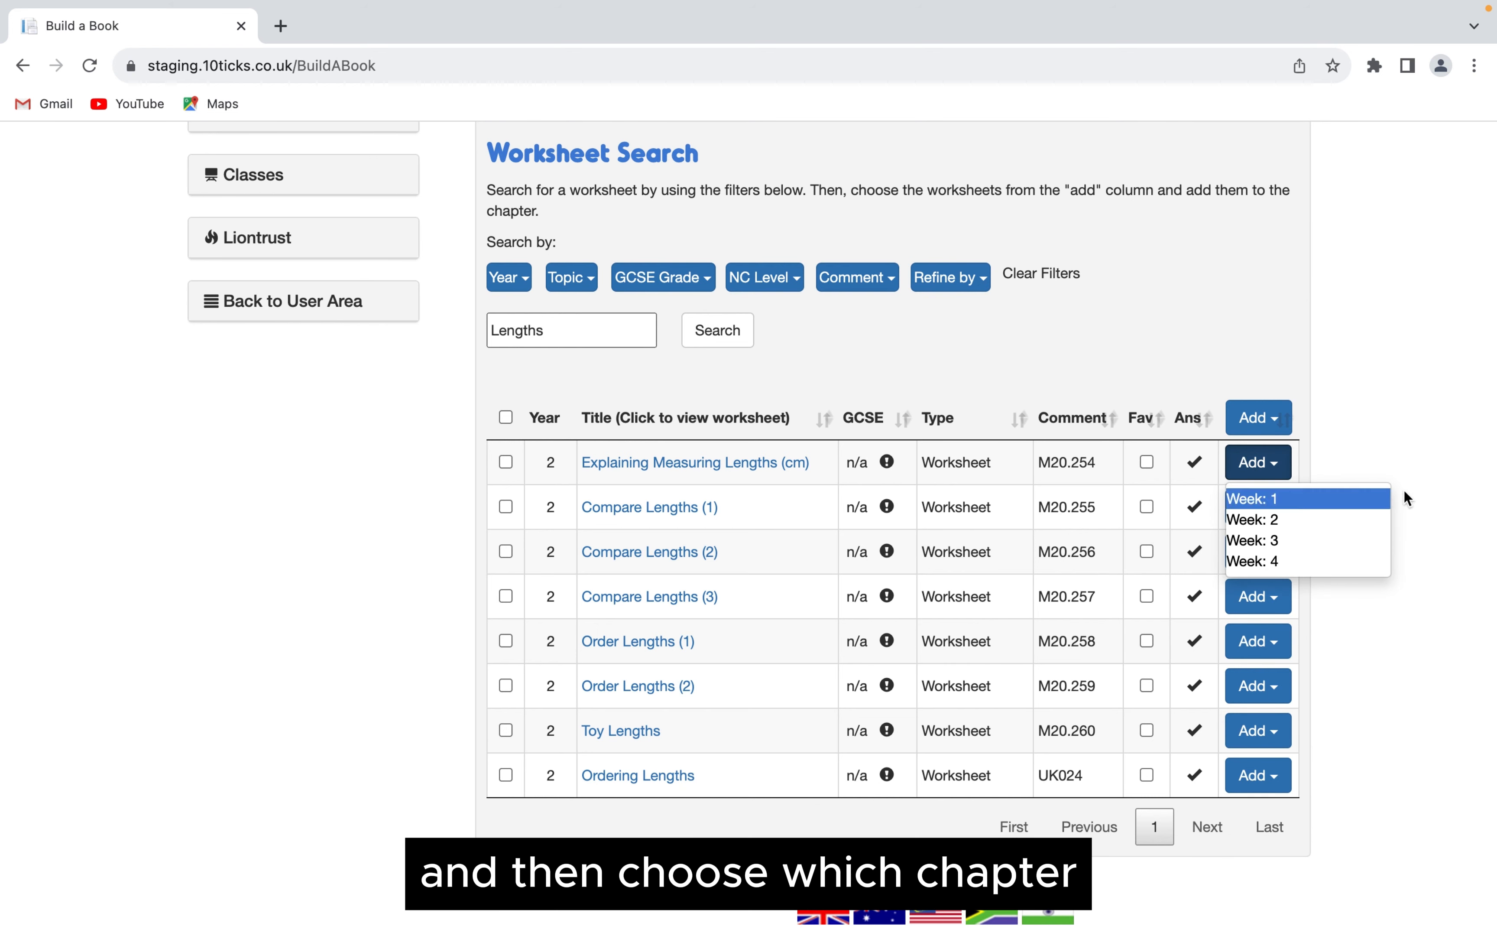
pyautogui.click(1398, 448)
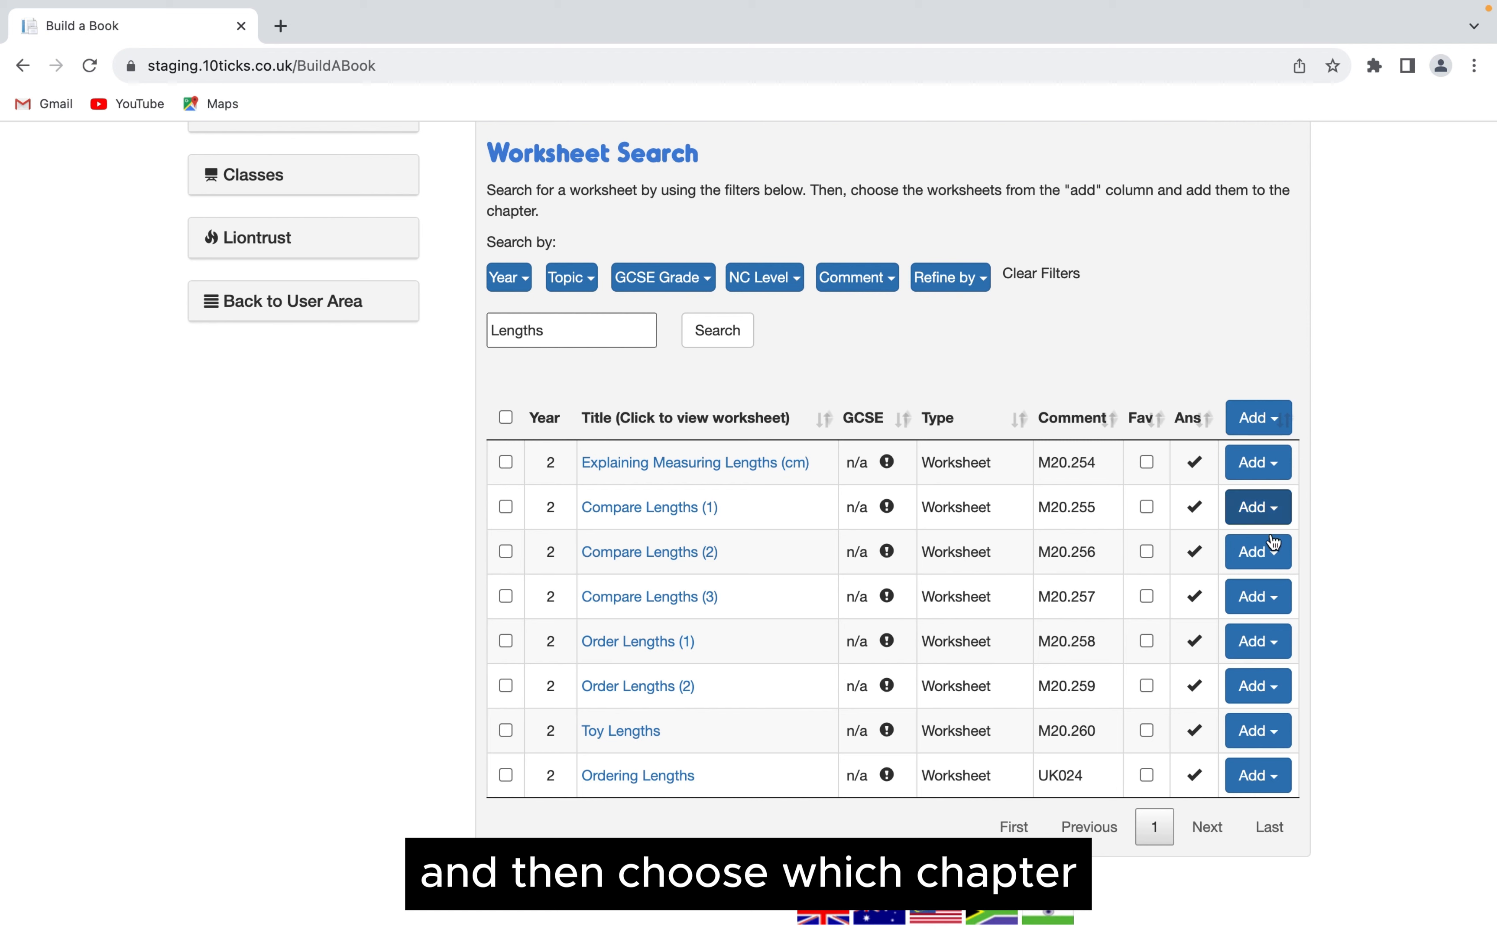
pyautogui.click(1254, 506)
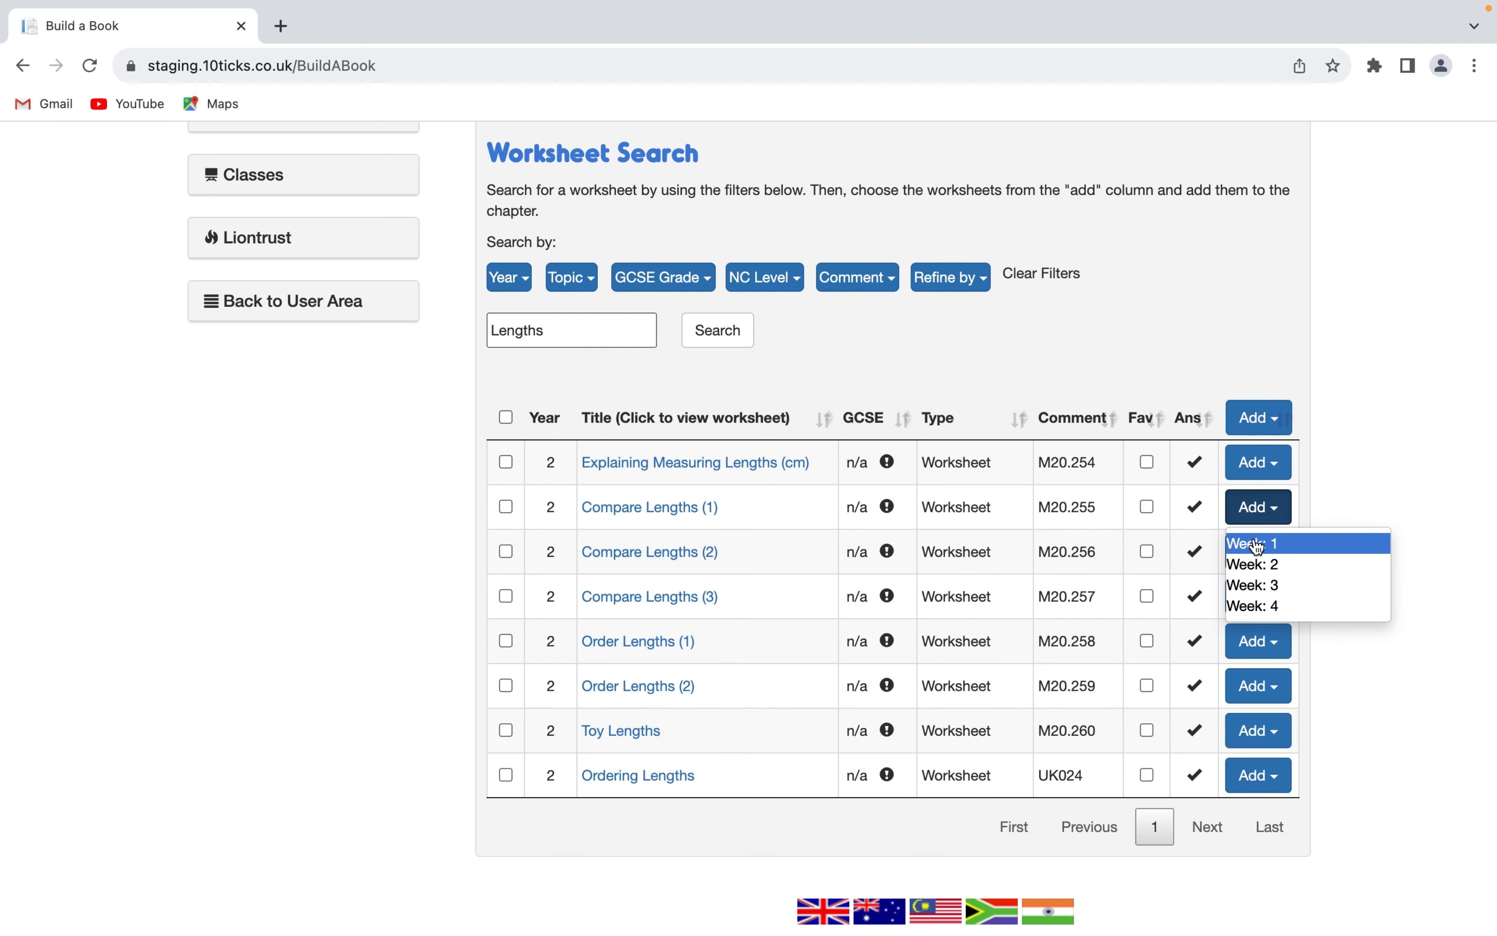
pyautogui.click(1257, 546)
pyautogui.click(1258, 516)
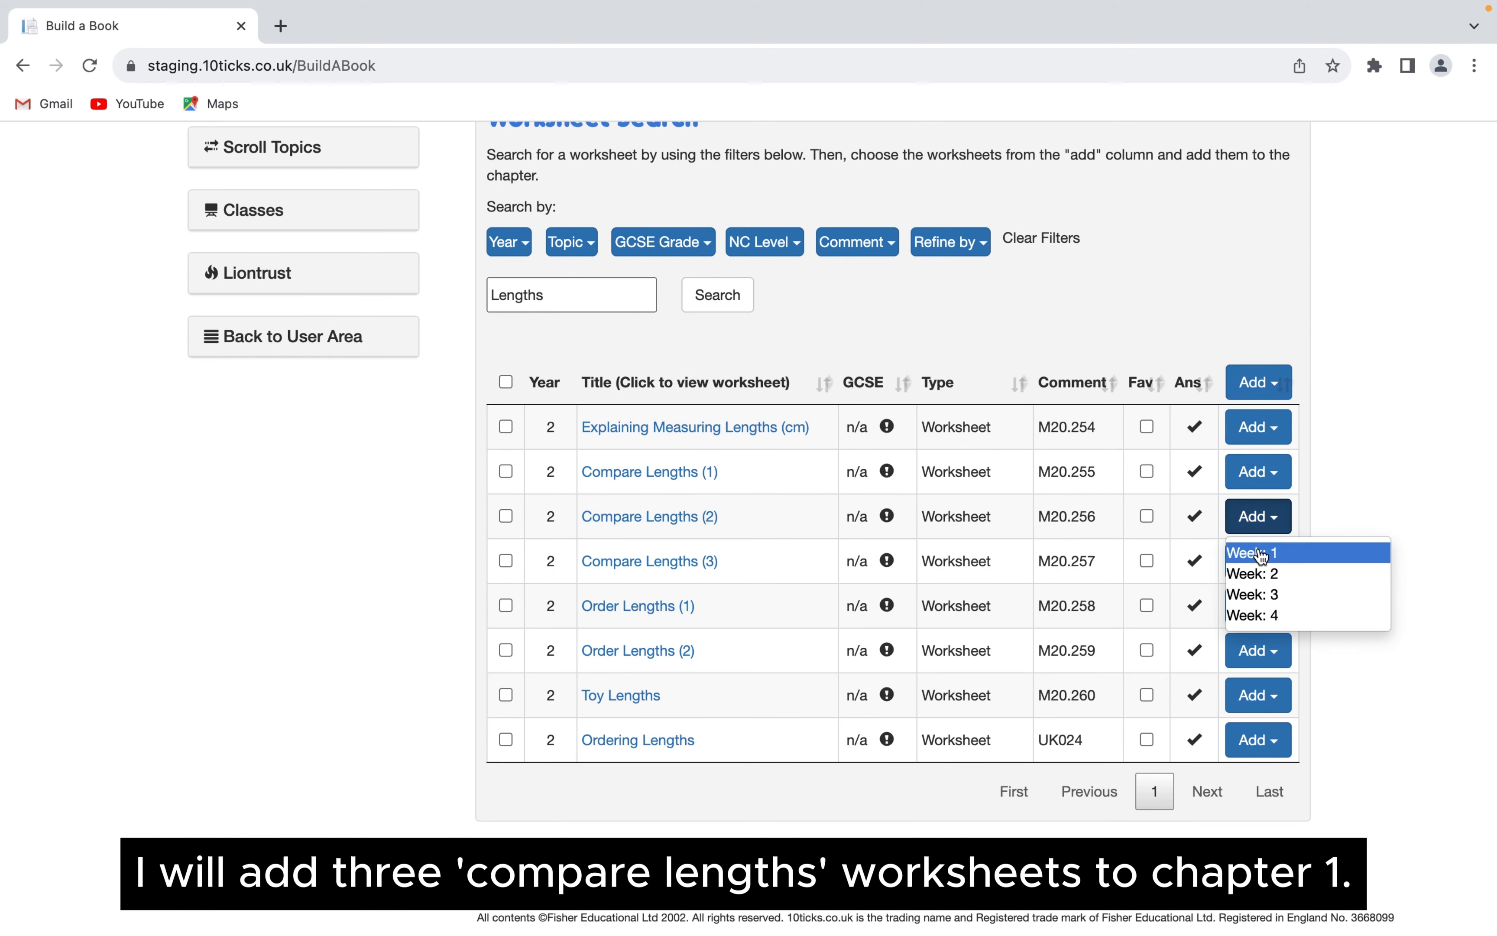
pyautogui.click(1262, 554)
pyautogui.click(1265, 605)
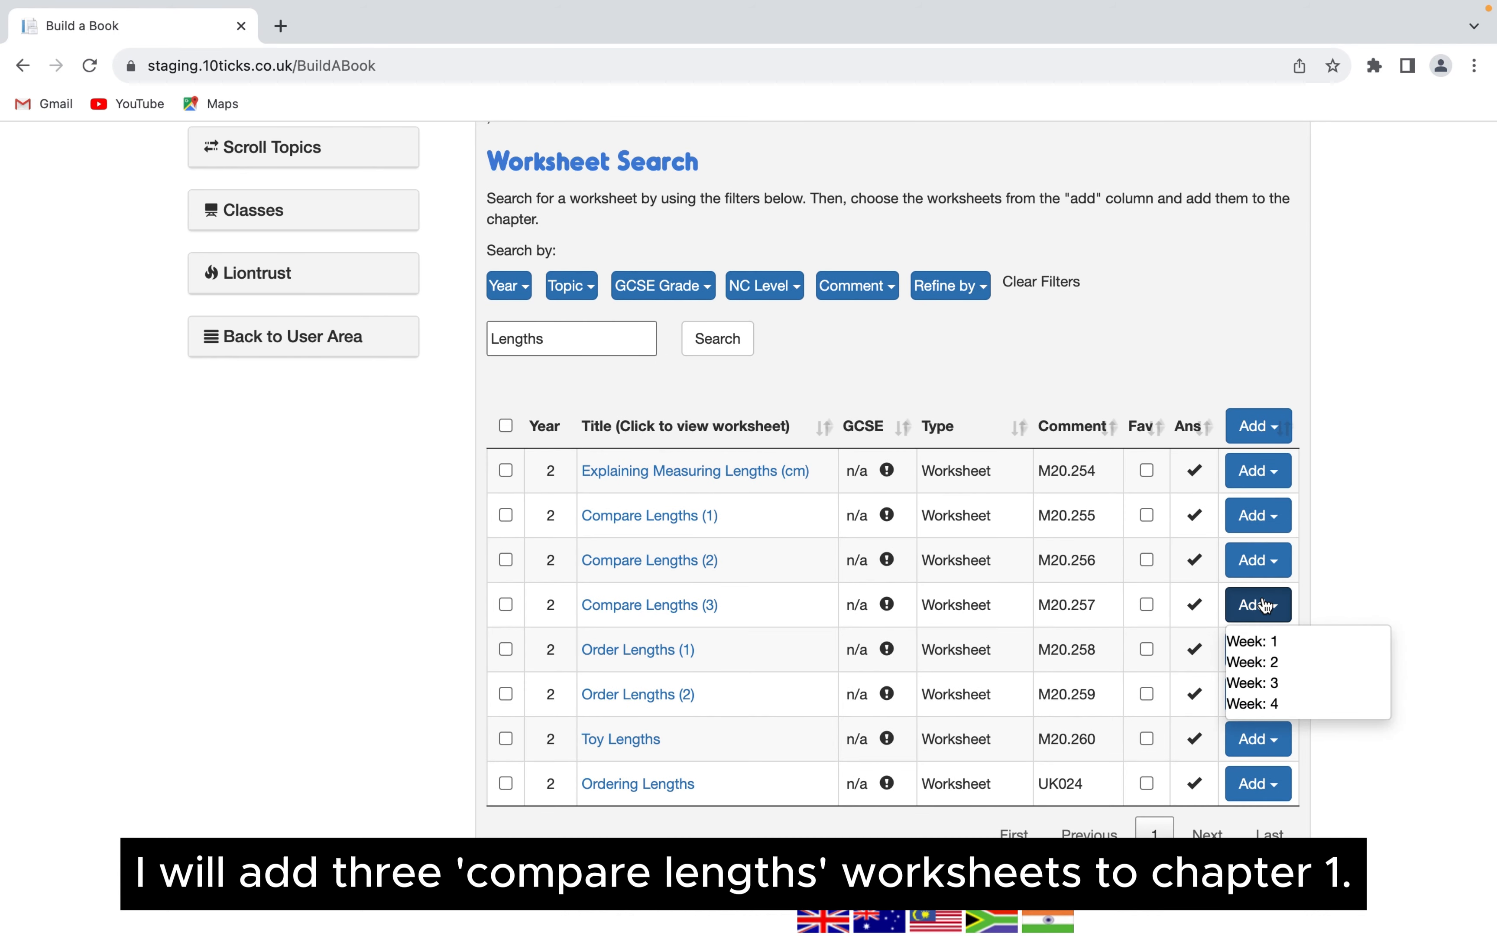
pyautogui.click(1252, 639)
# - Review the chapter selection, checking the worksheets listed under each of the four week chapters
pyautogui.scroll(3, 987, 570)
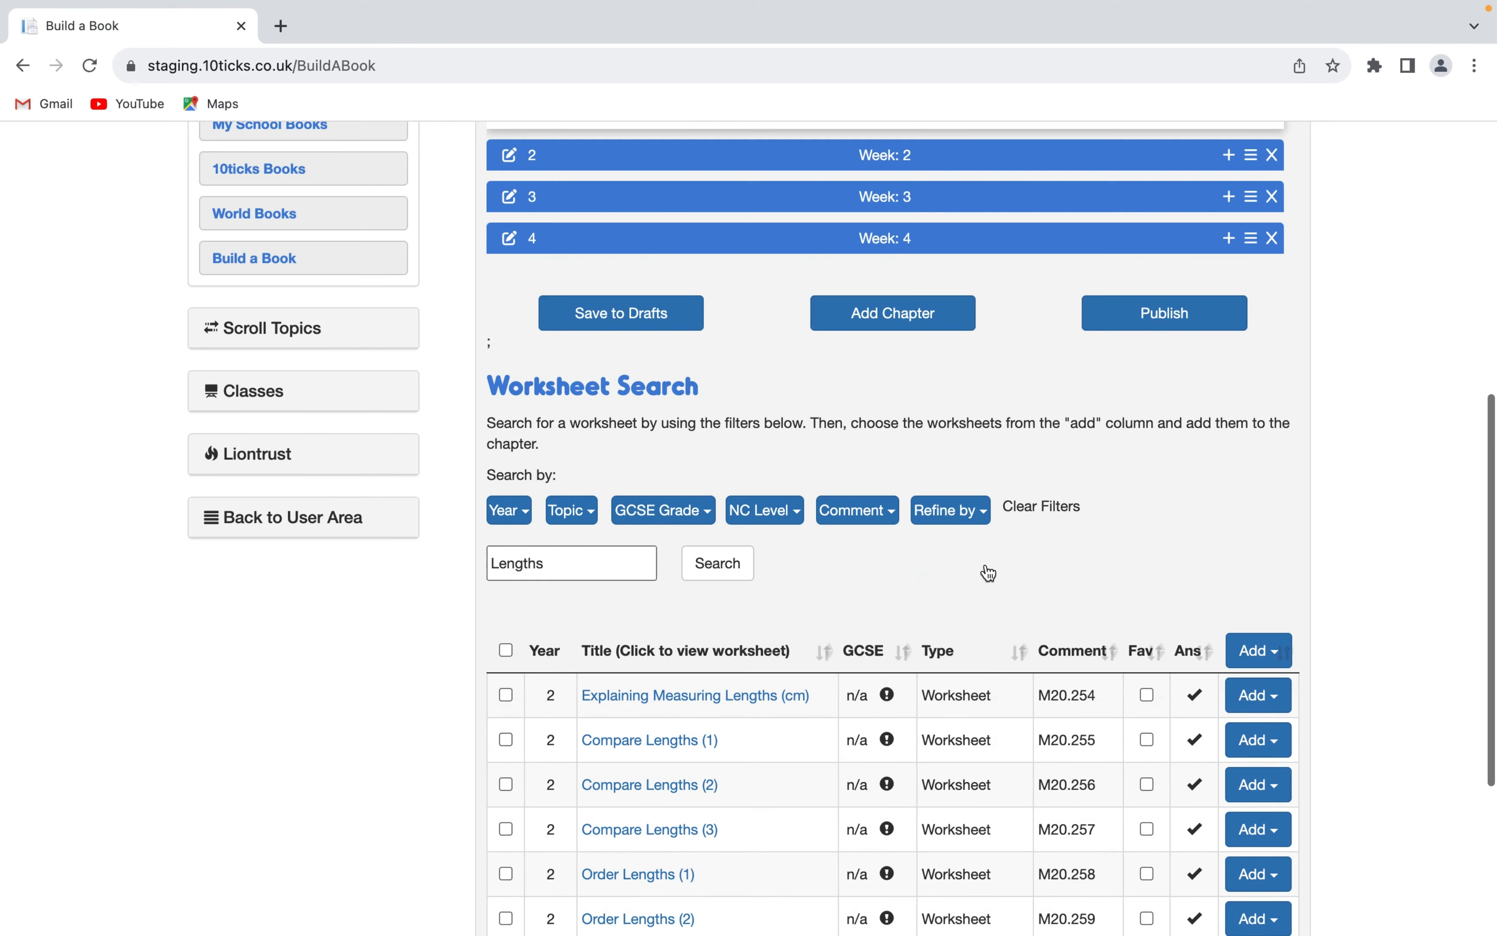
pyautogui.scroll(5, 987, 569)
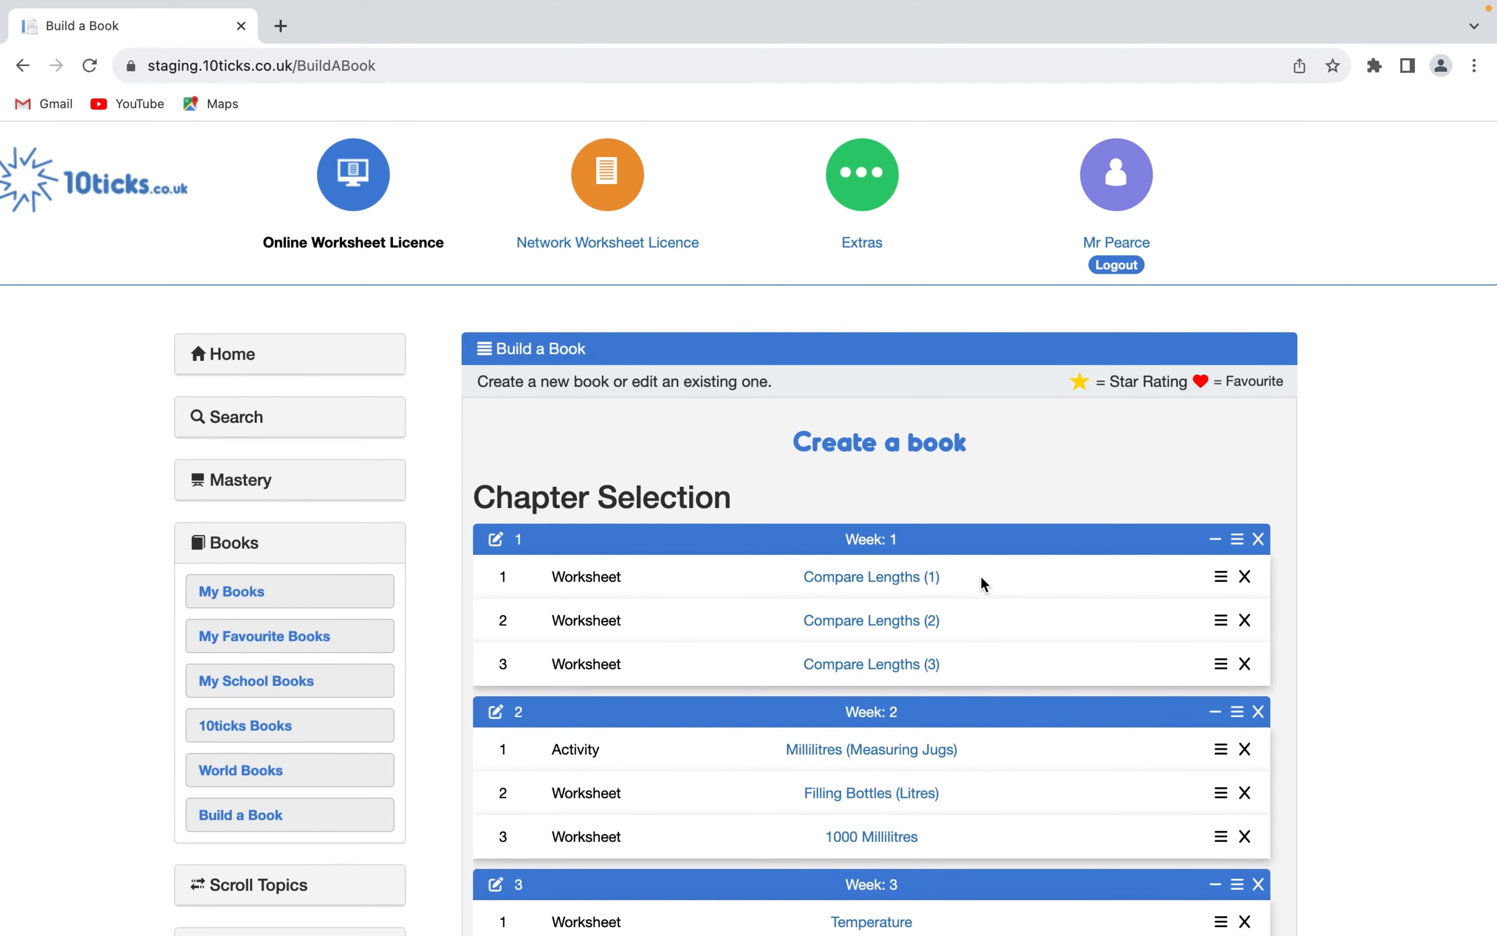
pyautogui.scroll(-5, 983, 582)
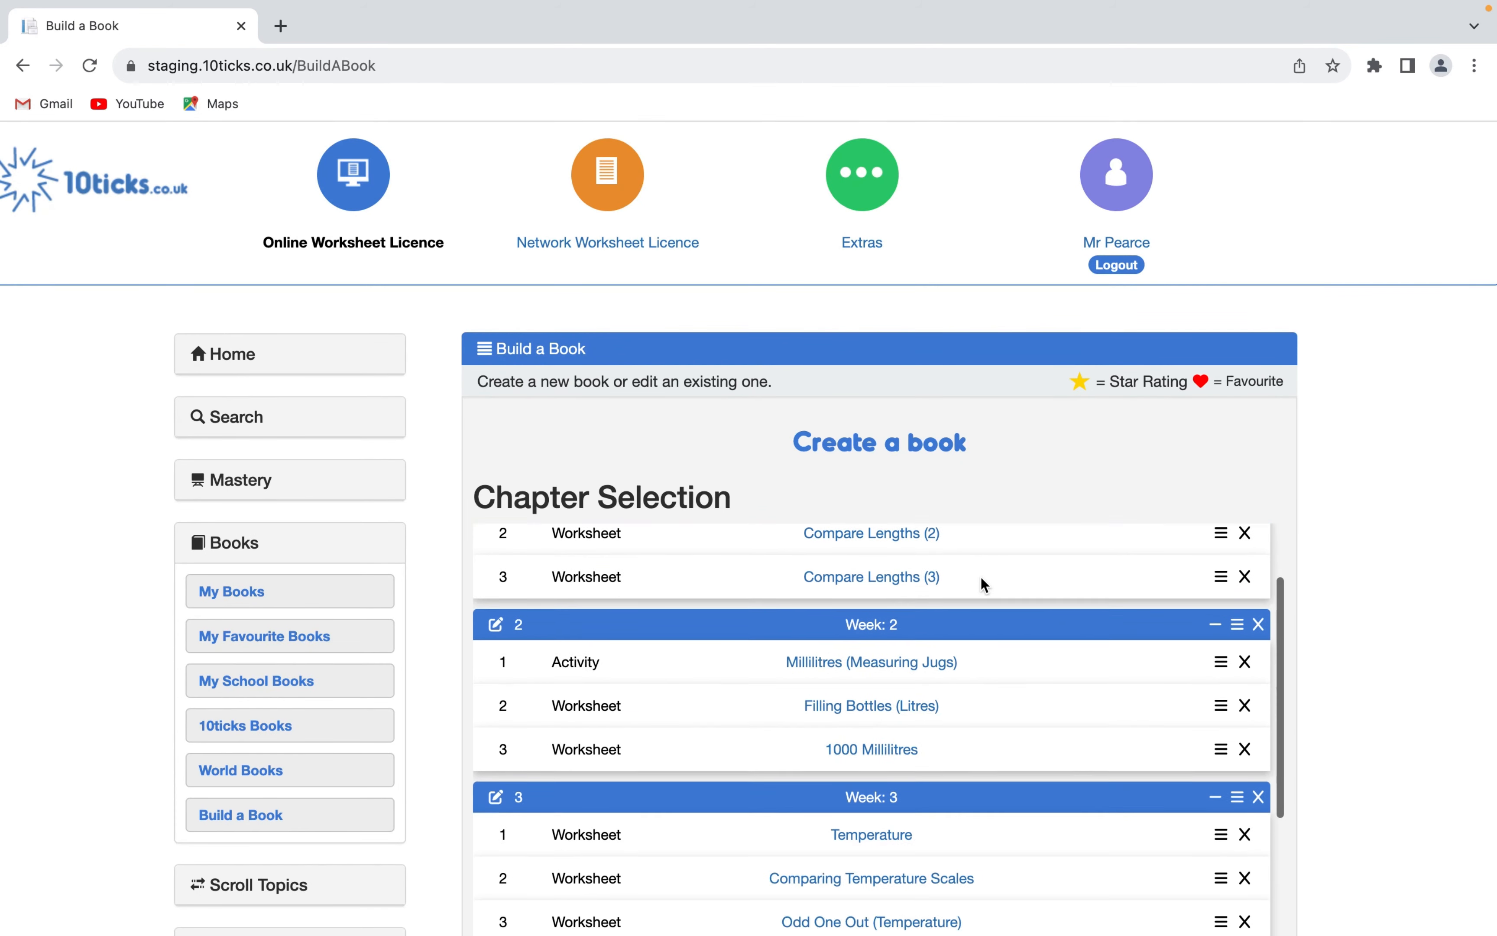
pyautogui.scroll(-1, 978, 656)
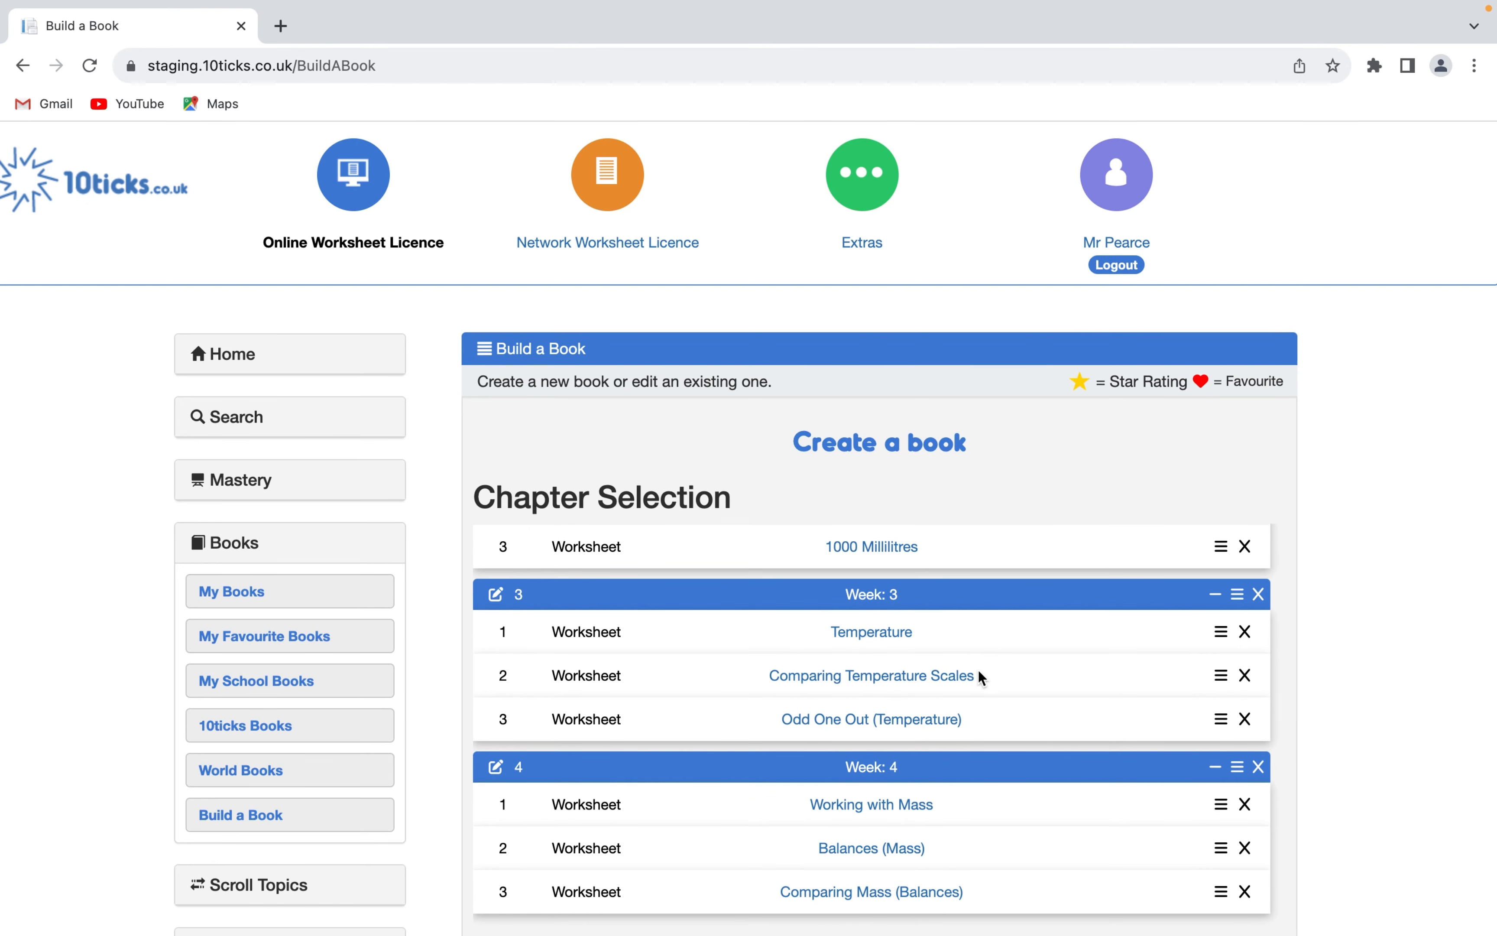
pyautogui.scroll(5, 974, 707)
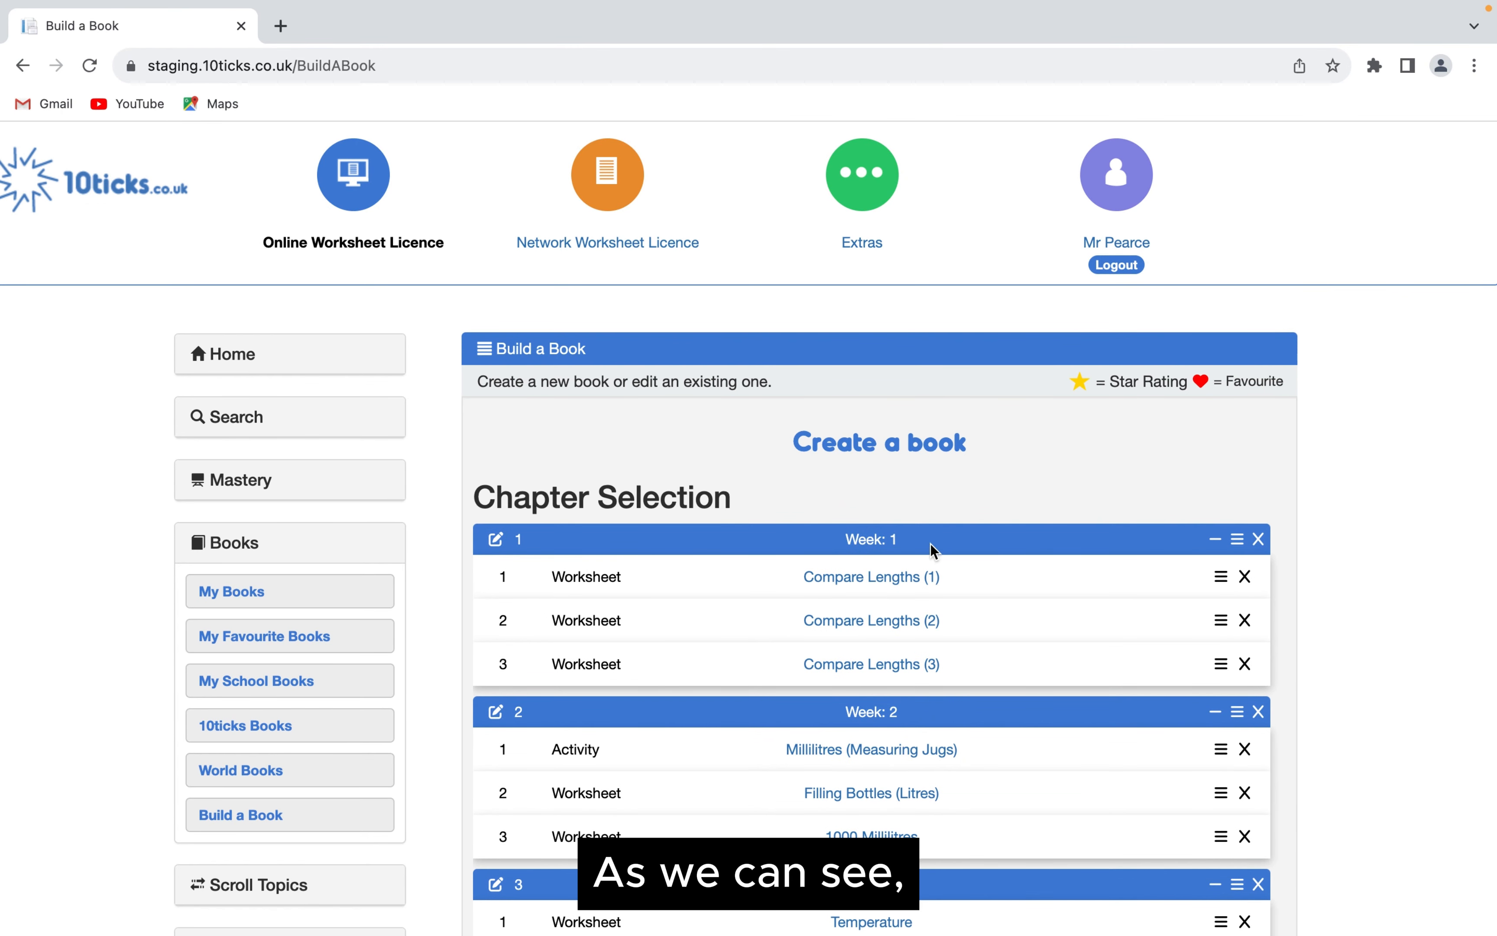
pyautogui.moveTo(916, 545); pyautogui.dragTo(849, 545)
pyautogui.moveTo(903, 716); pyautogui.dragTo(839, 712)
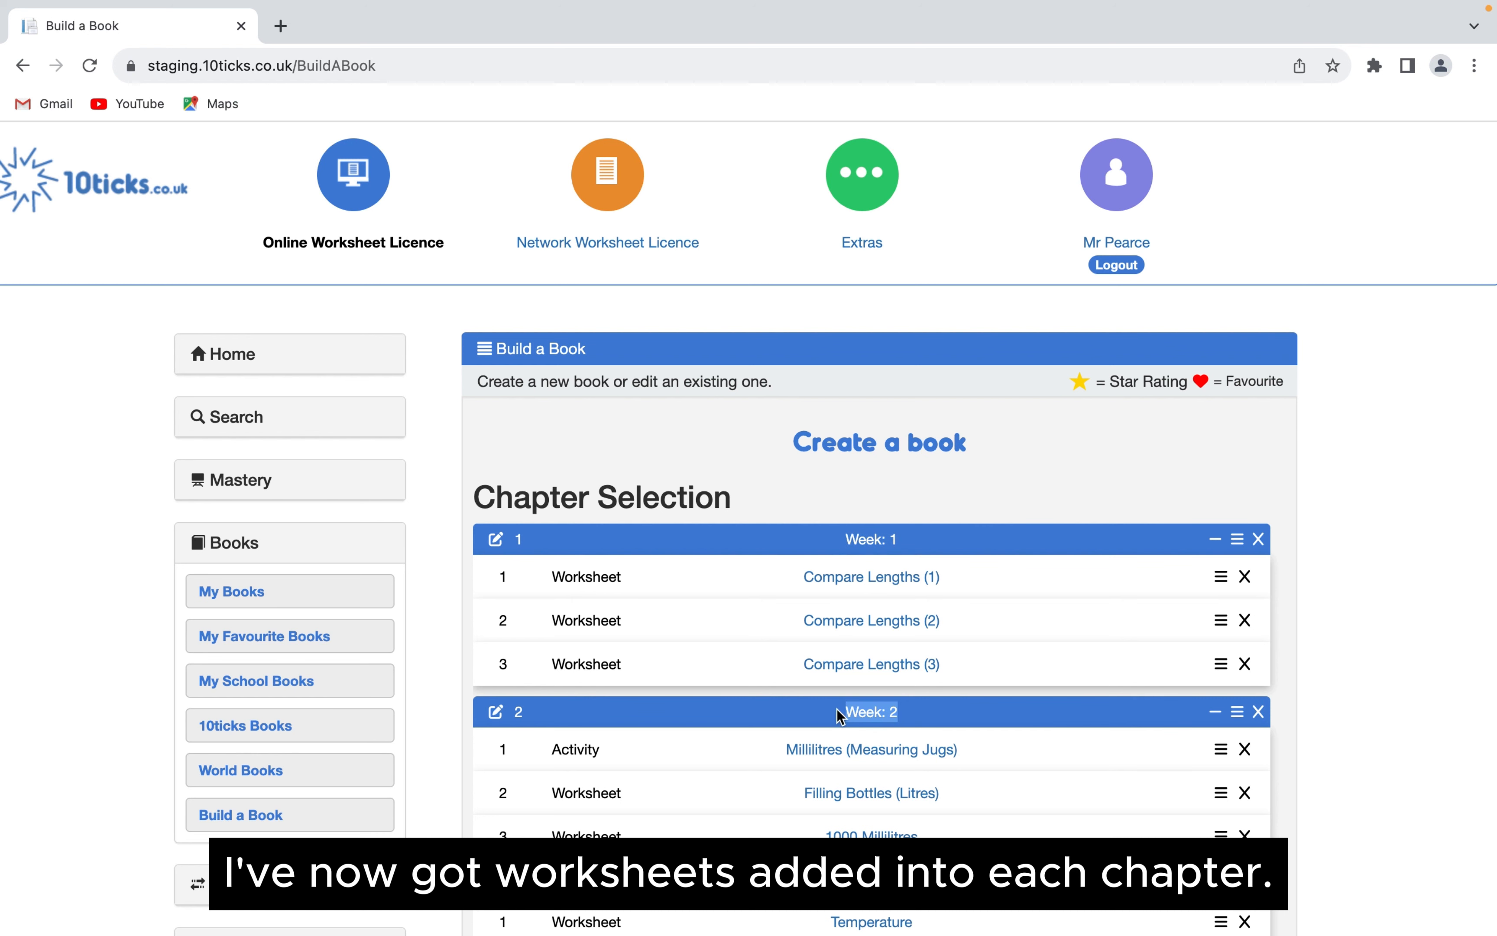
pyautogui.click(934, 508)
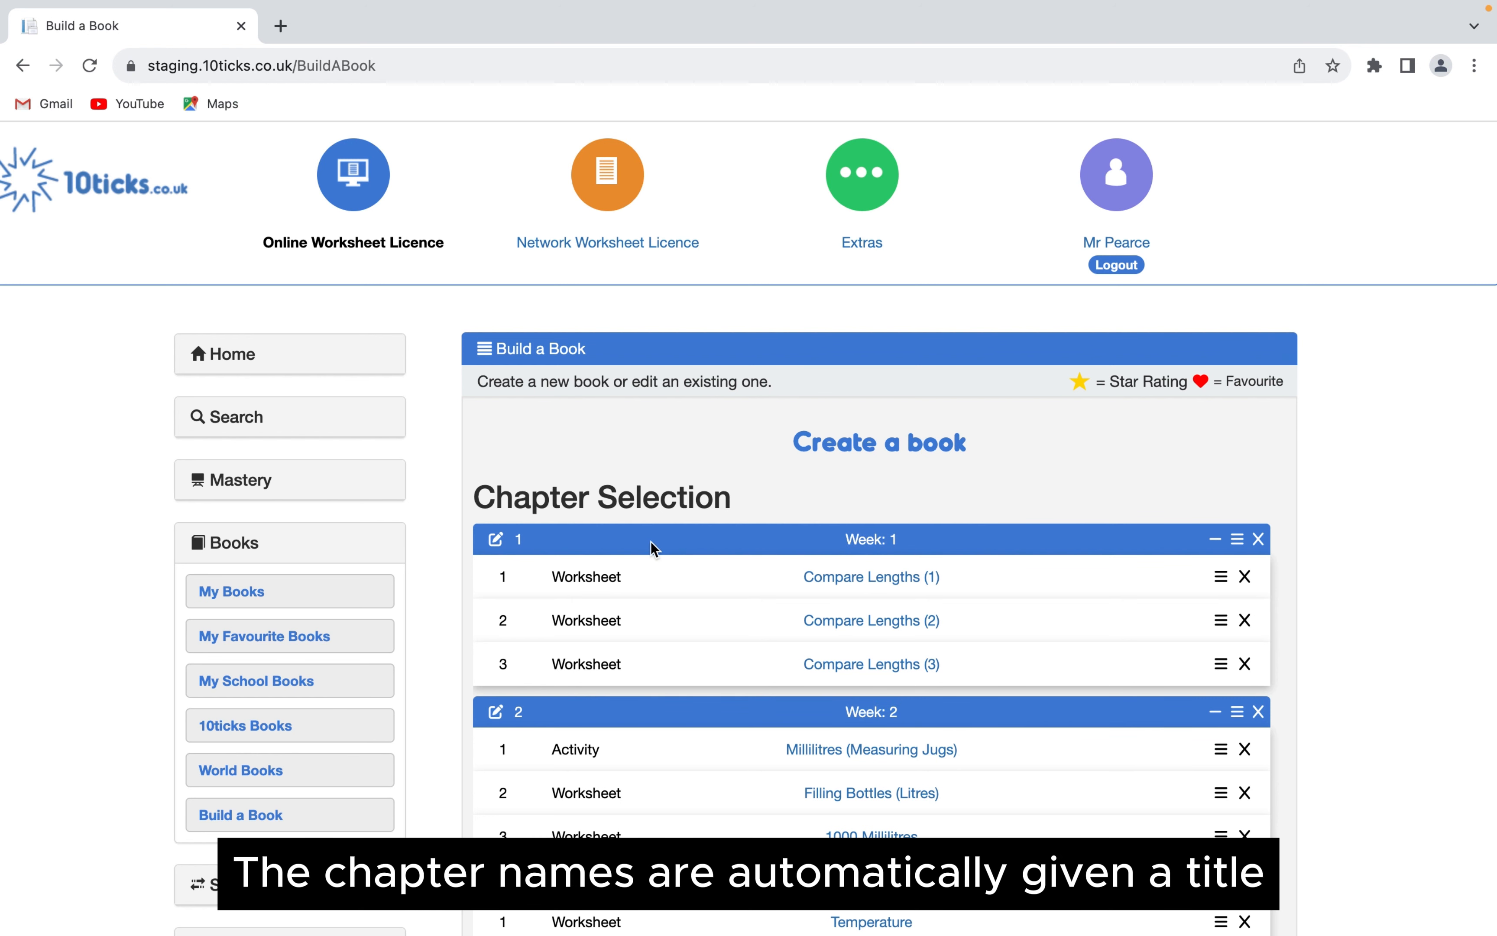
# - Rename the Week: 1 chapter to "Lengths"
pyautogui.click(498, 538)
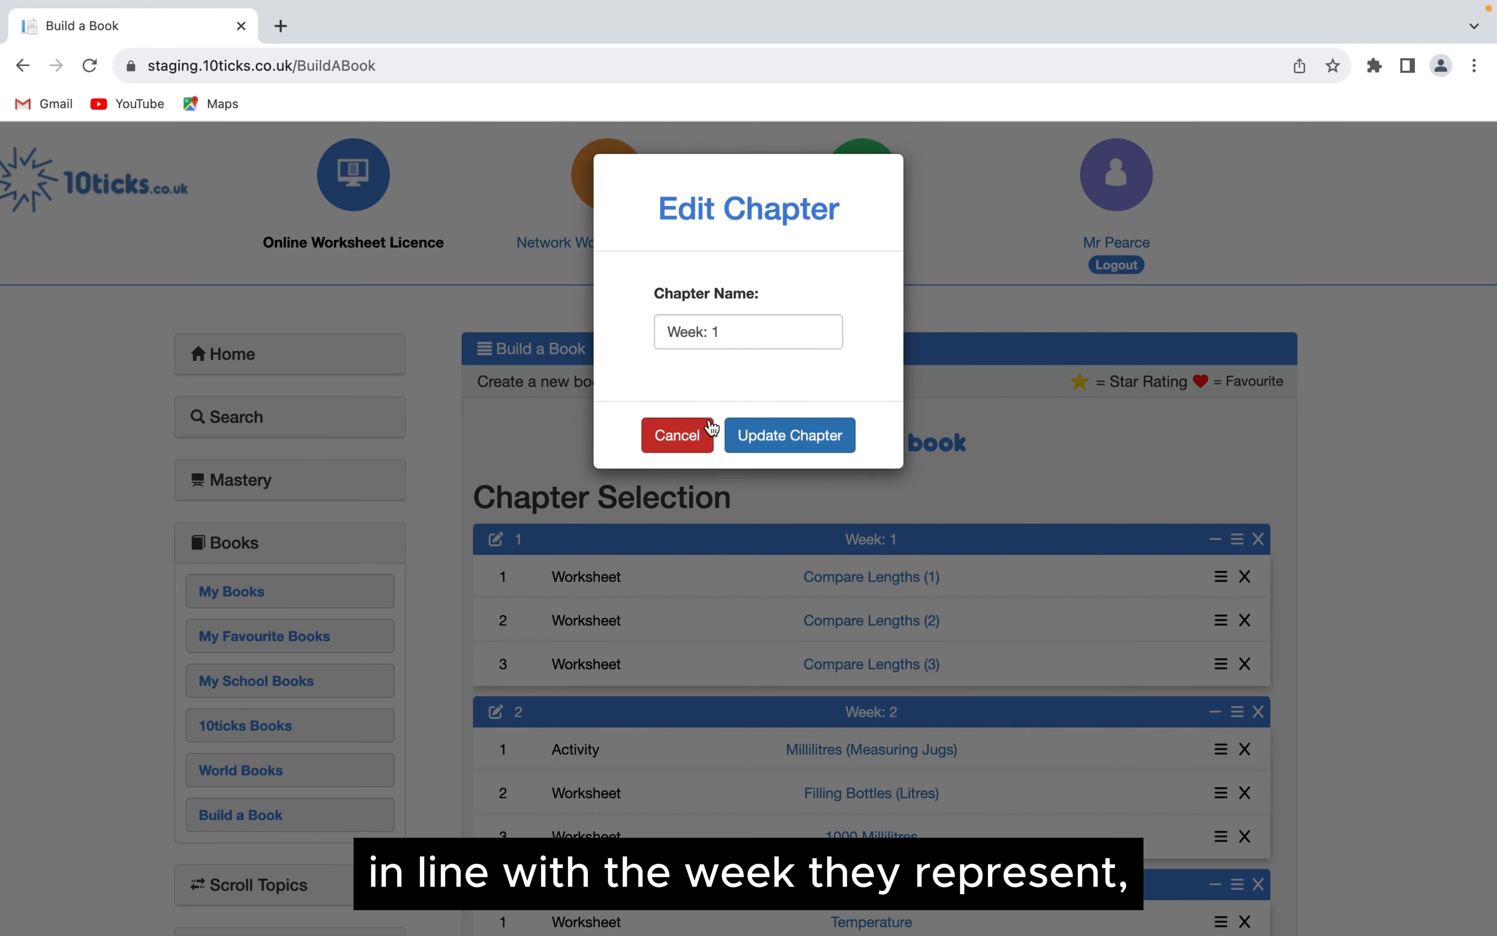
pyautogui.tripleClick(736, 331)
pyautogui.press('BackSpace')
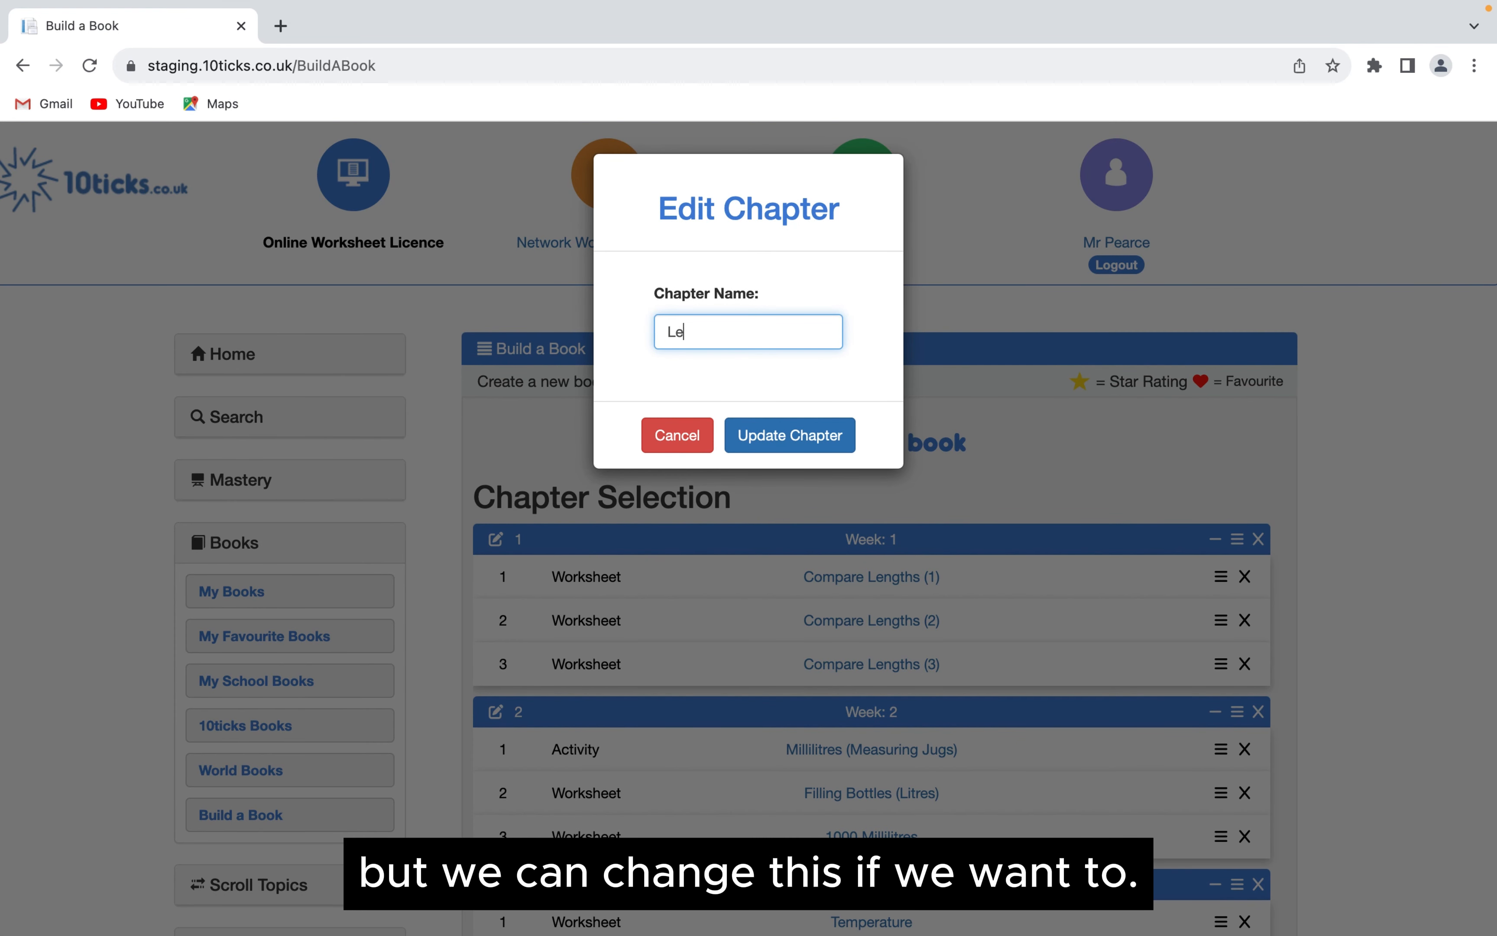
pyautogui.write('Lengths')
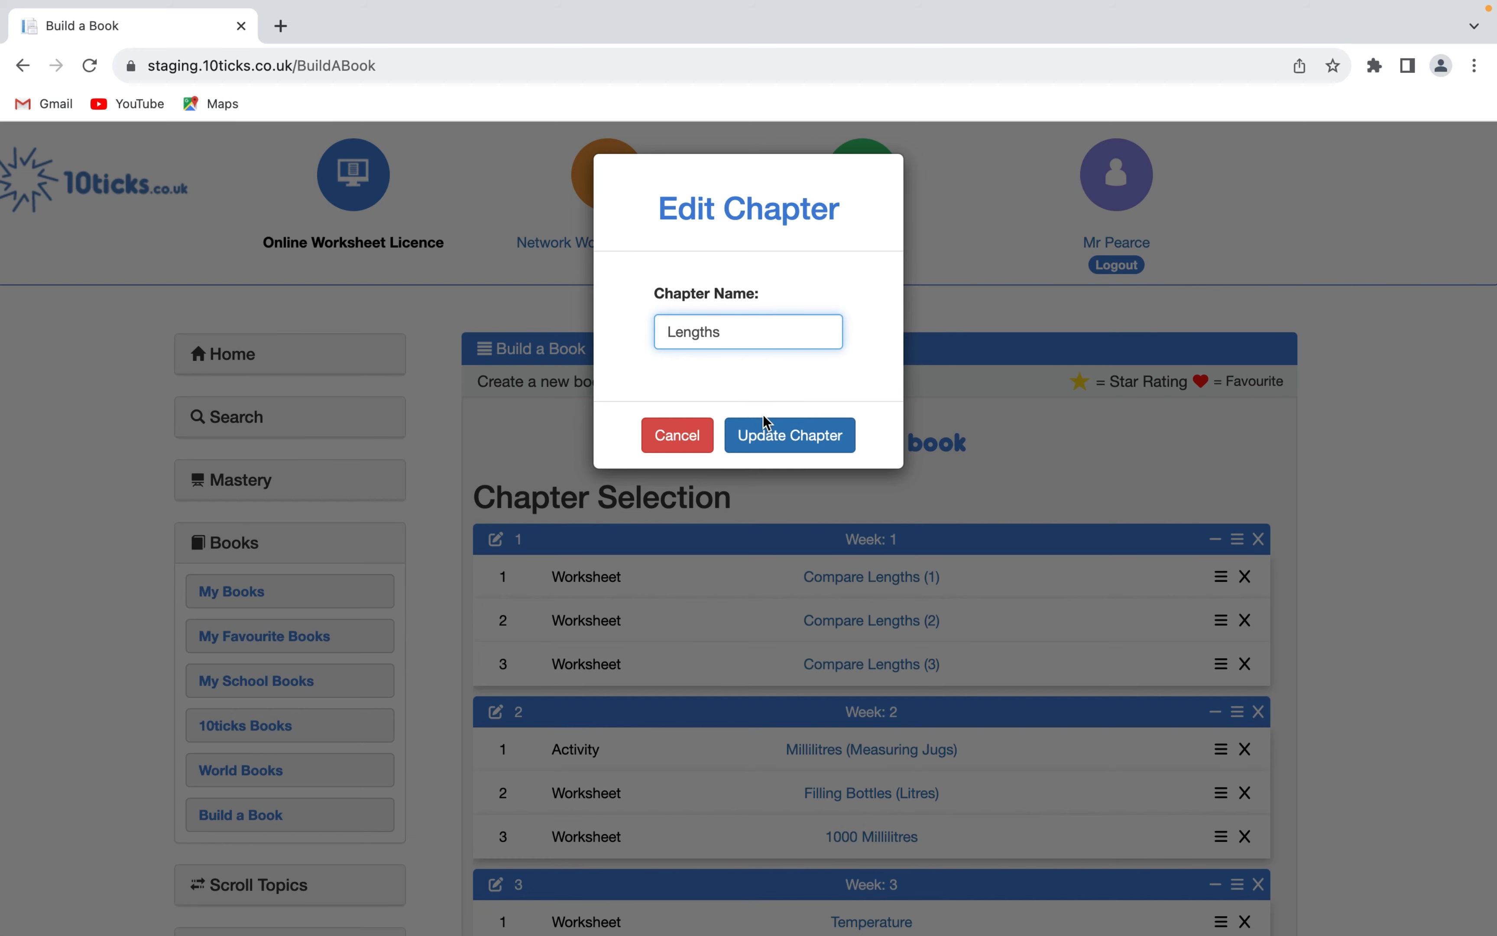
pyautogui.click(798, 440)
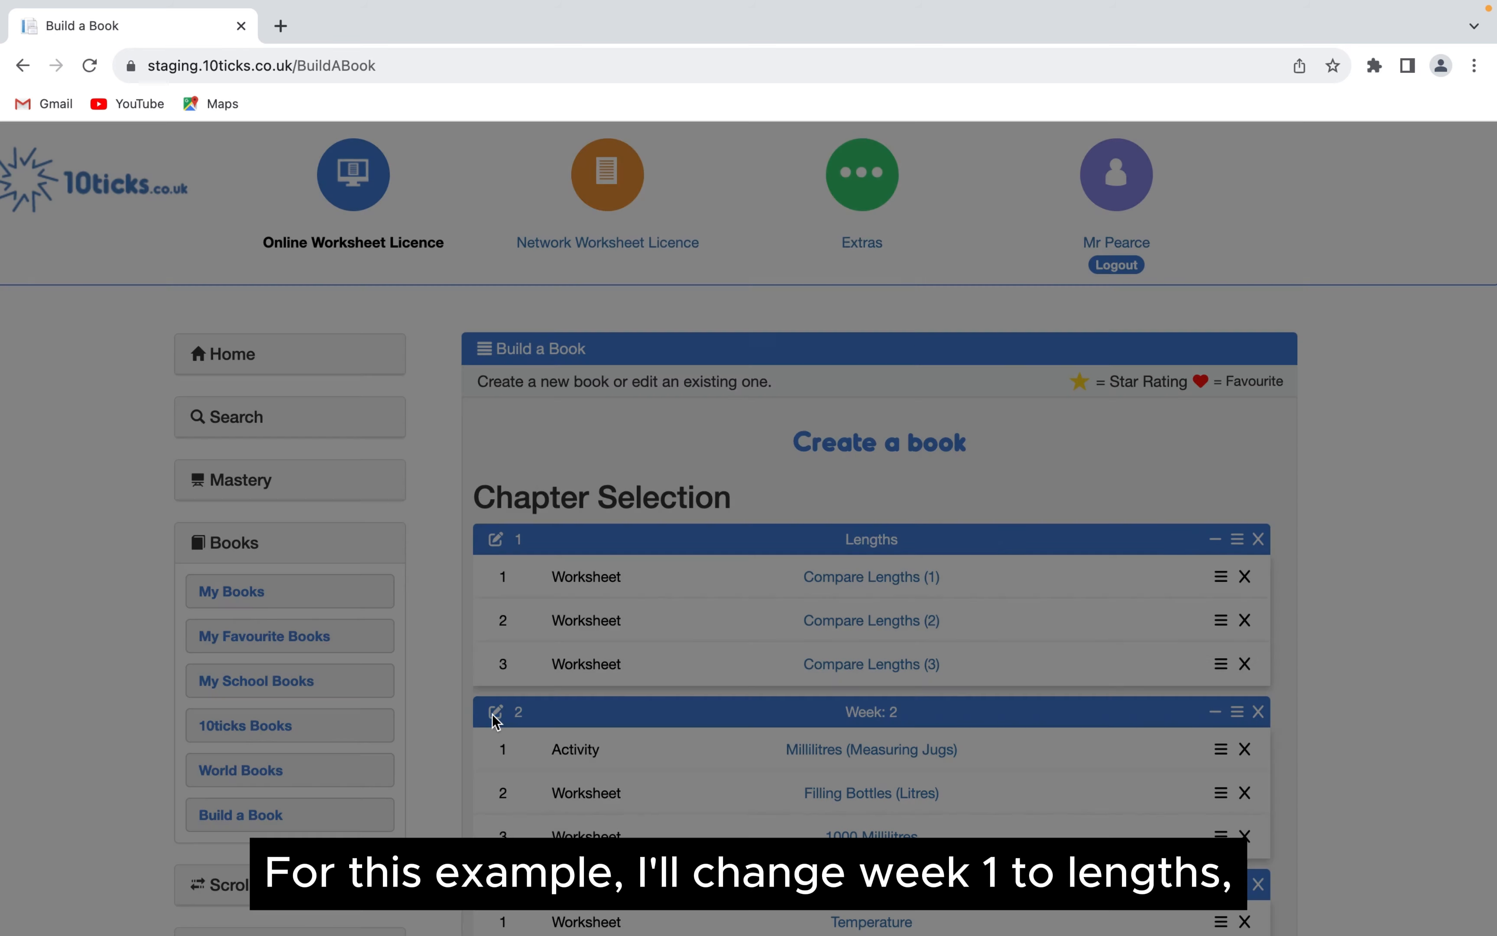
# - Rename the Week: 2 chapter to "Litres and Millilitres"
pyautogui.click(495, 712)
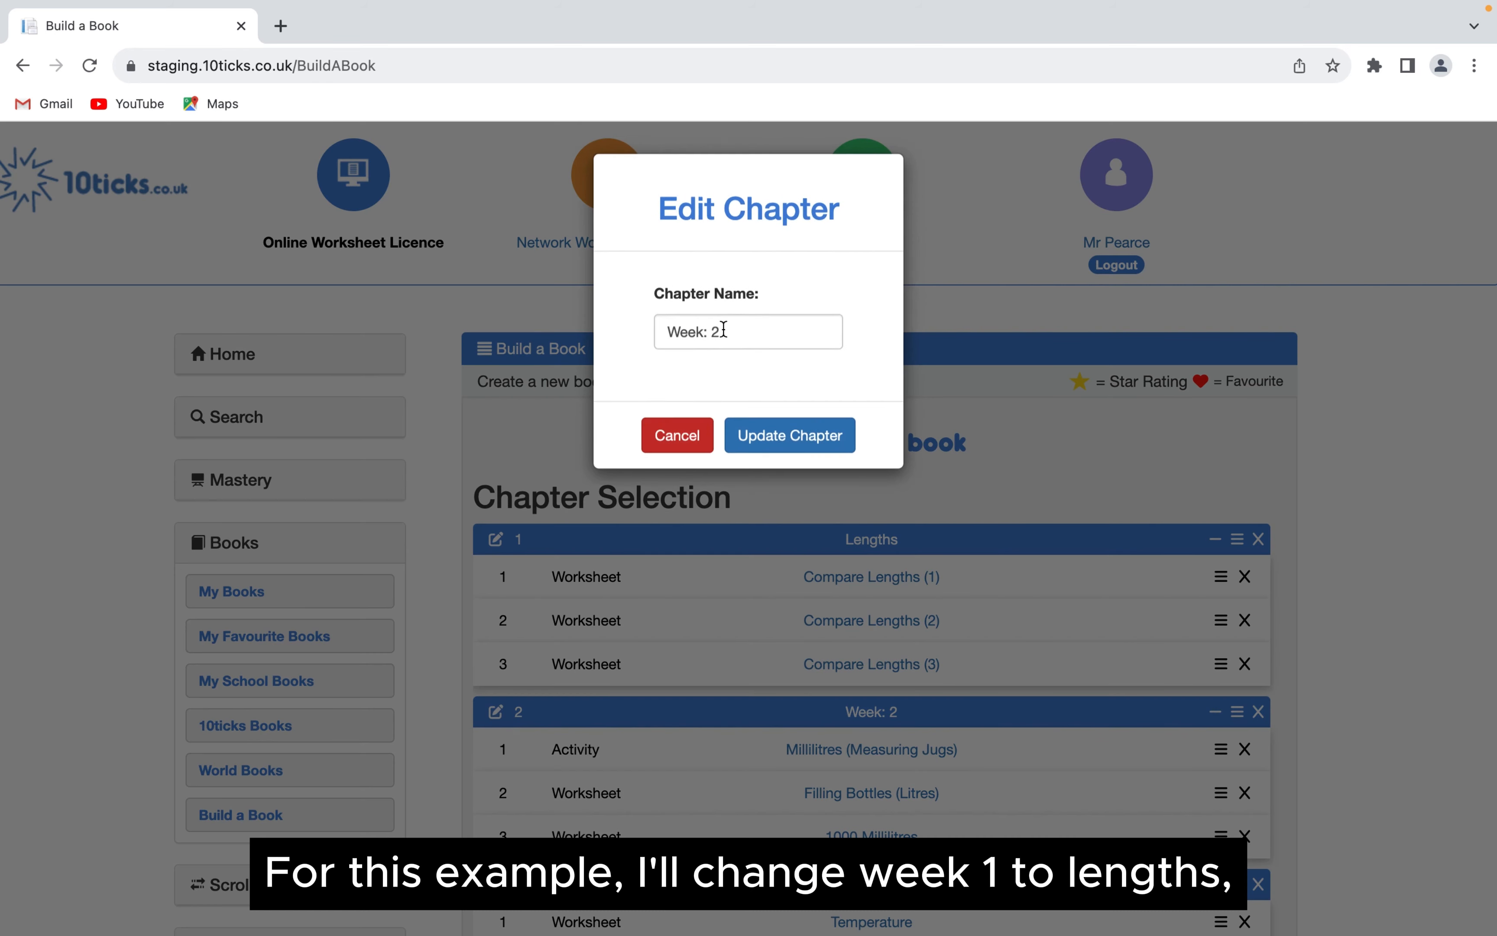
pyautogui.moveTo(732, 334); pyautogui.dragTo(556, 339)
pyautogui.press('BackSpace')
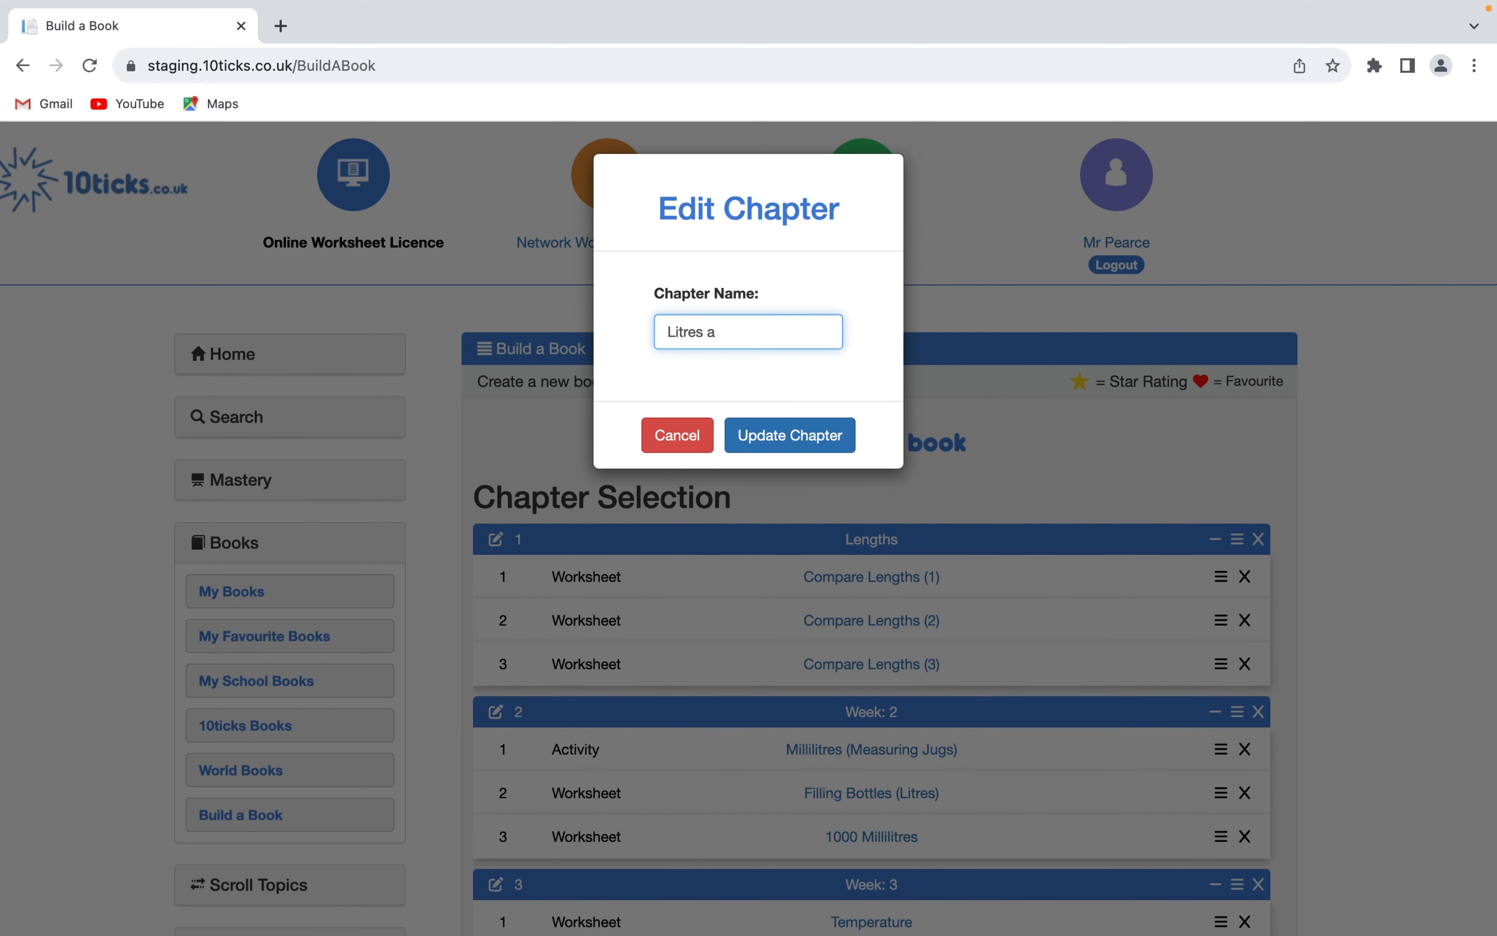
pyautogui.write('Litres and Millilitres')
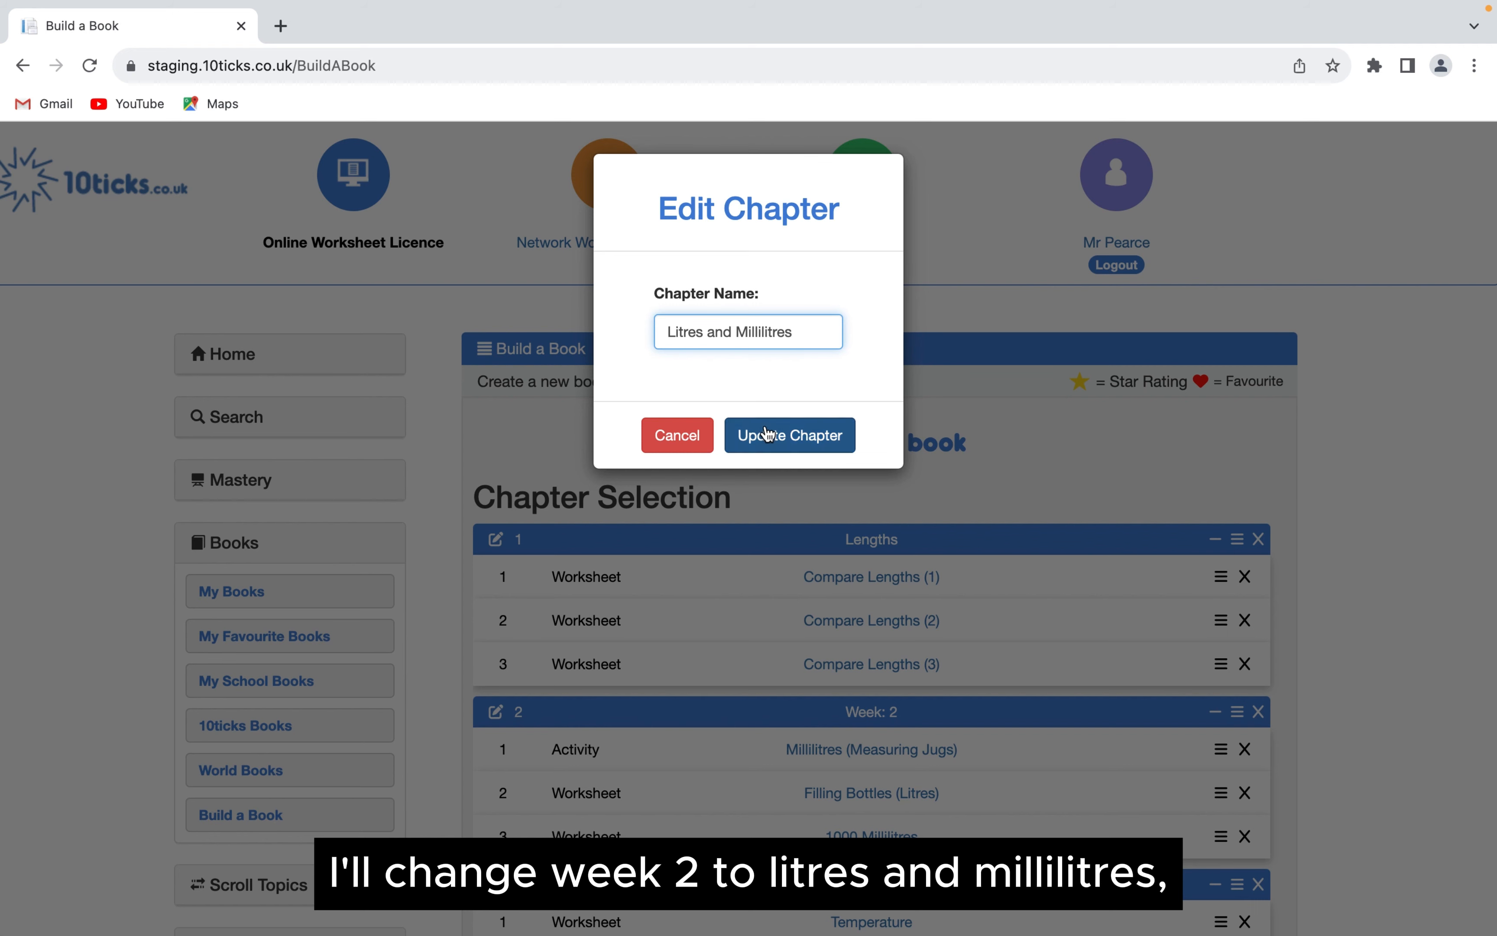
pyautogui.click(741, 434)
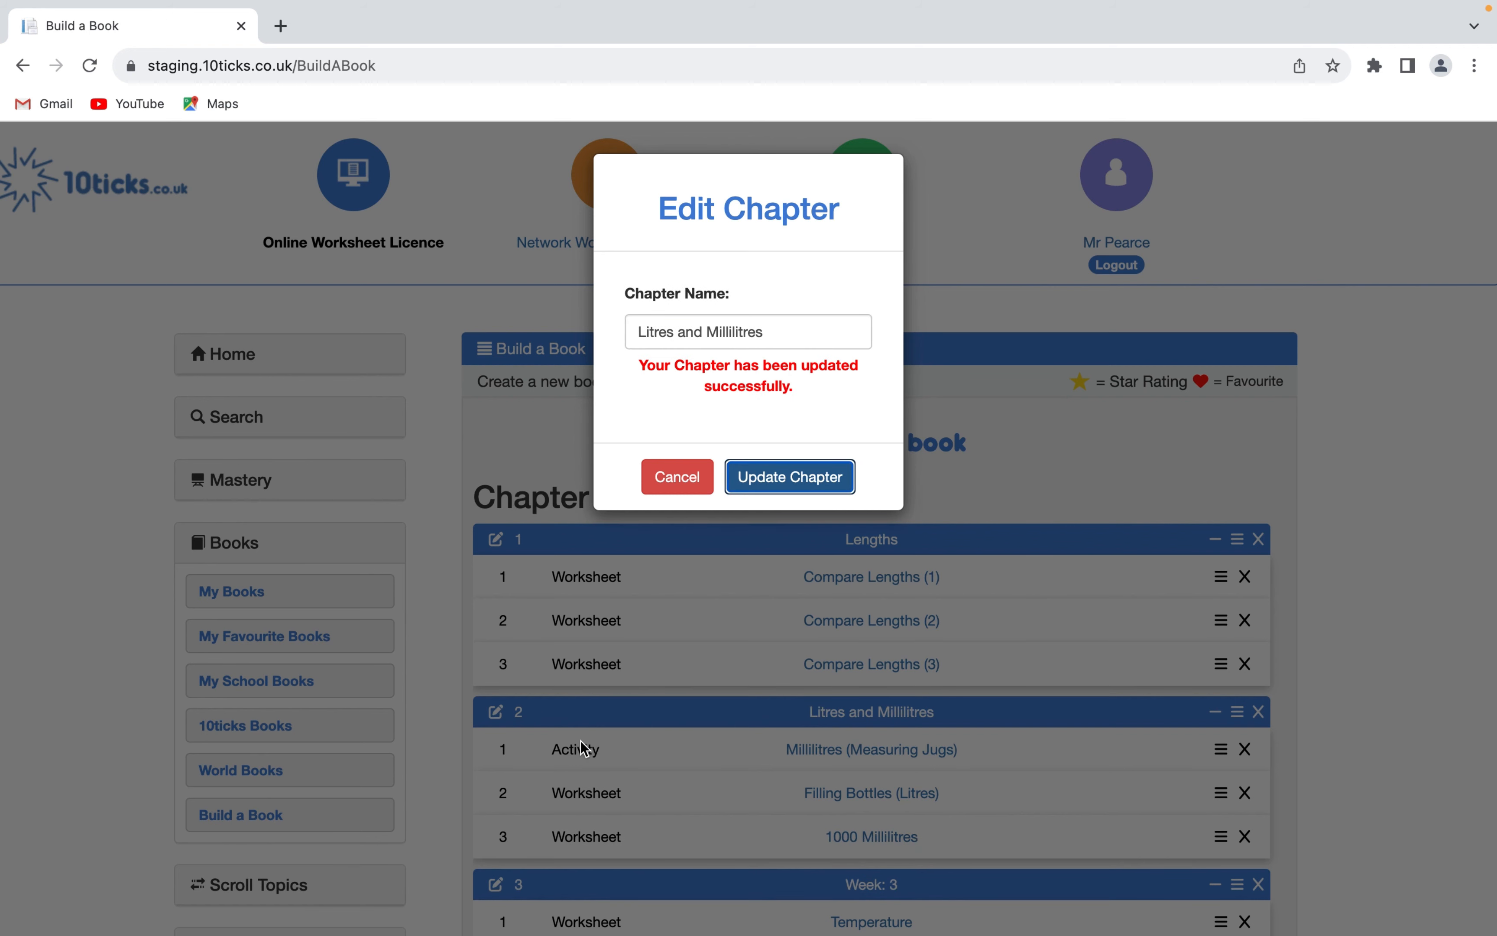
# - Rename the Week: 3 chapter to "Temperature"
pyautogui.scroll(-1, 581, 749)
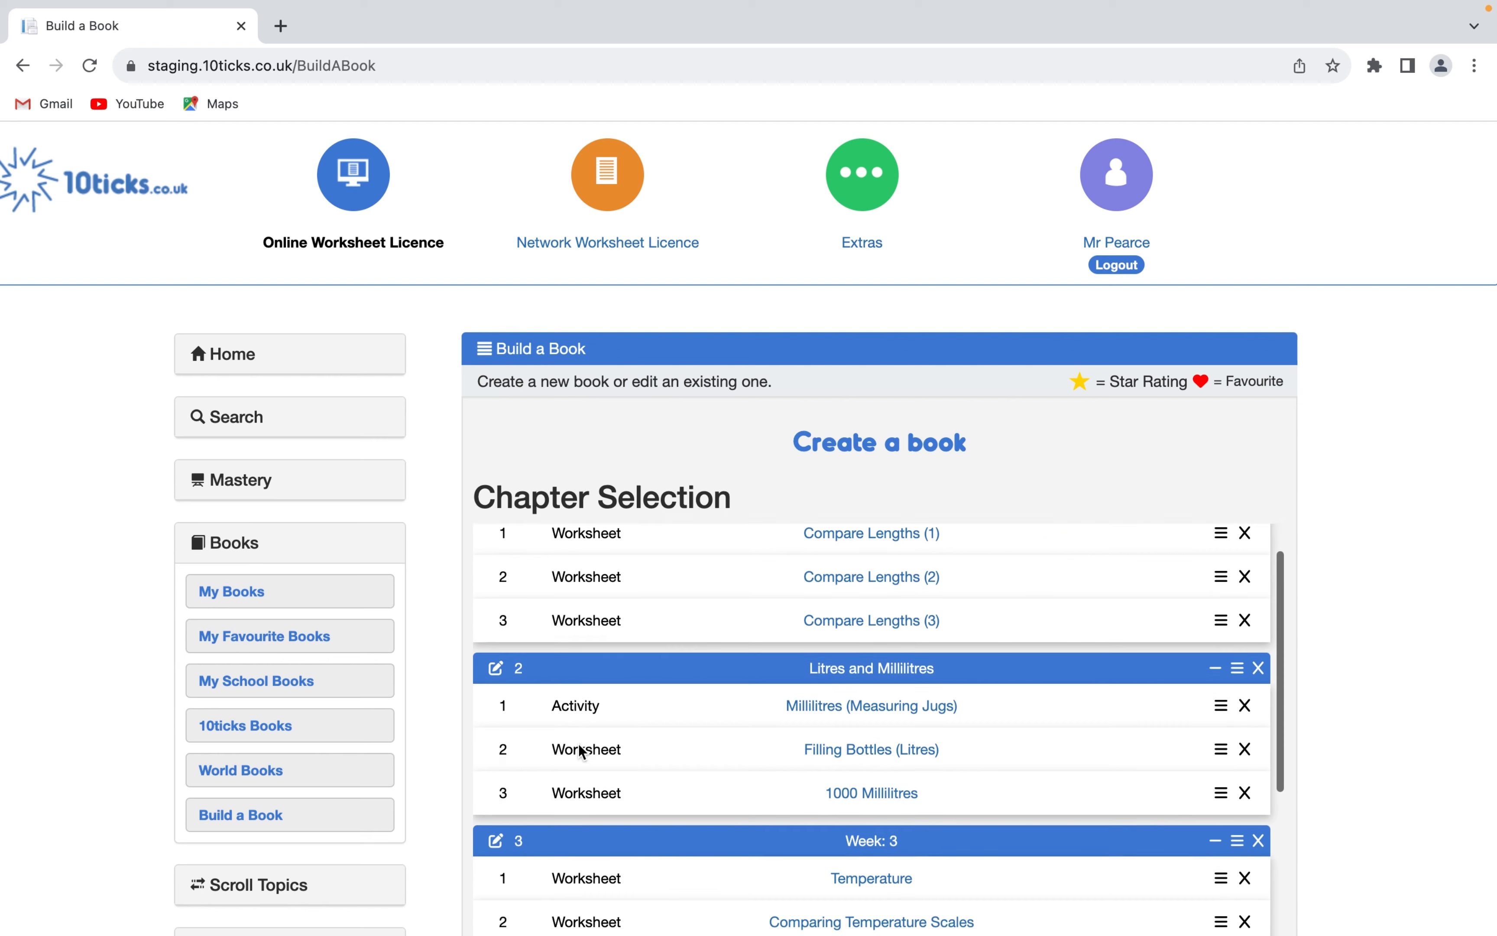
pyautogui.click(502, 847)
pyautogui.moveTo(766, 334); pyautogui.dragTo(585, 334)
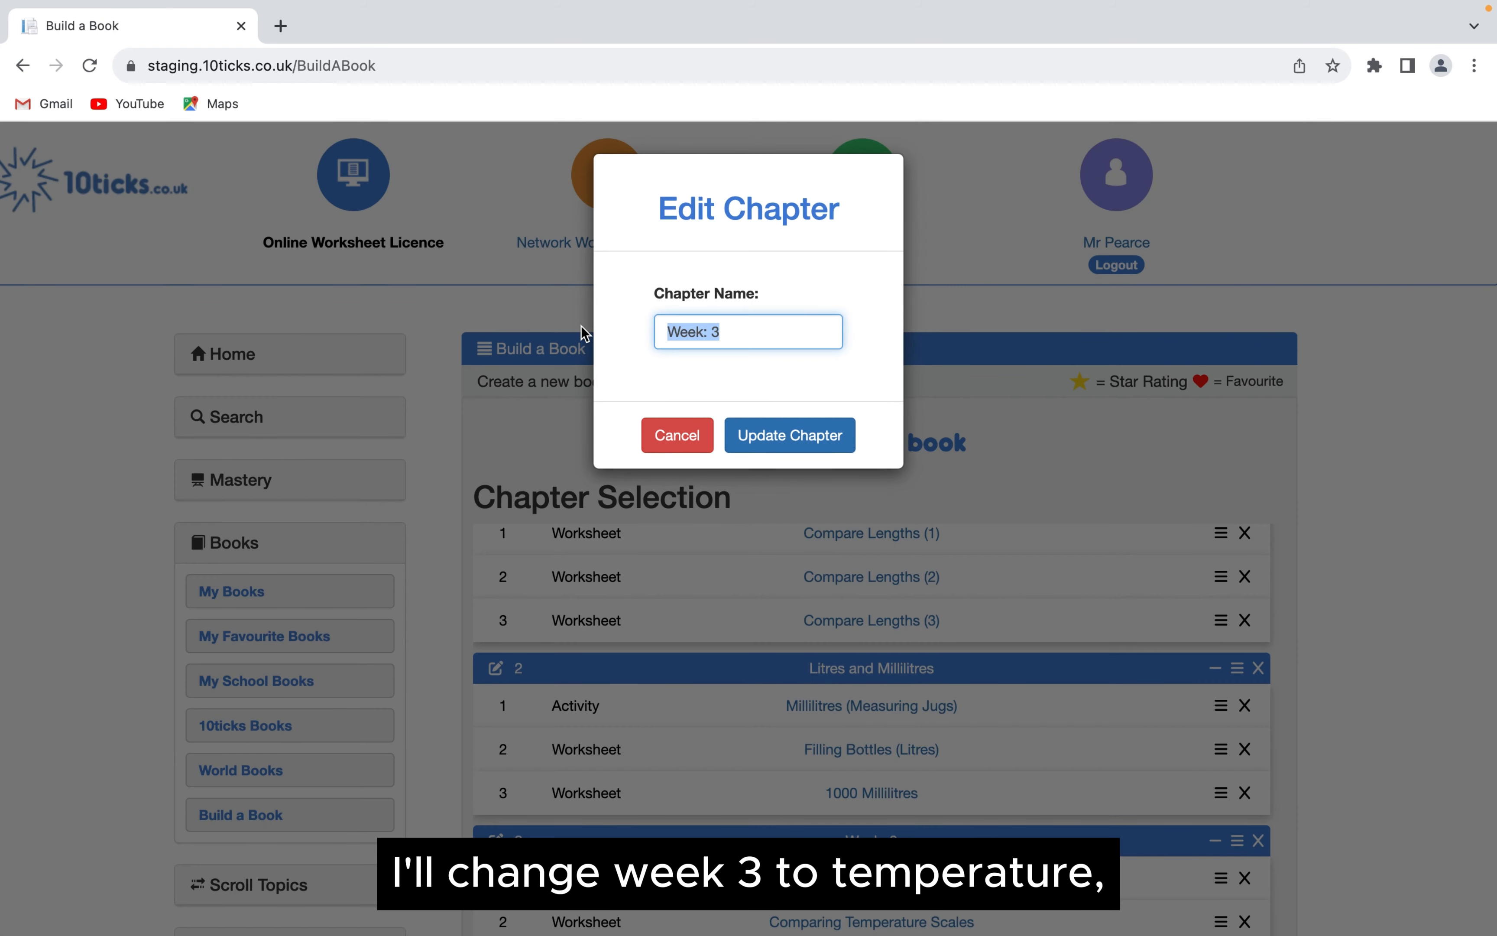
pyautogui.press('BackSpace')
pyautogui.write('Tempera')
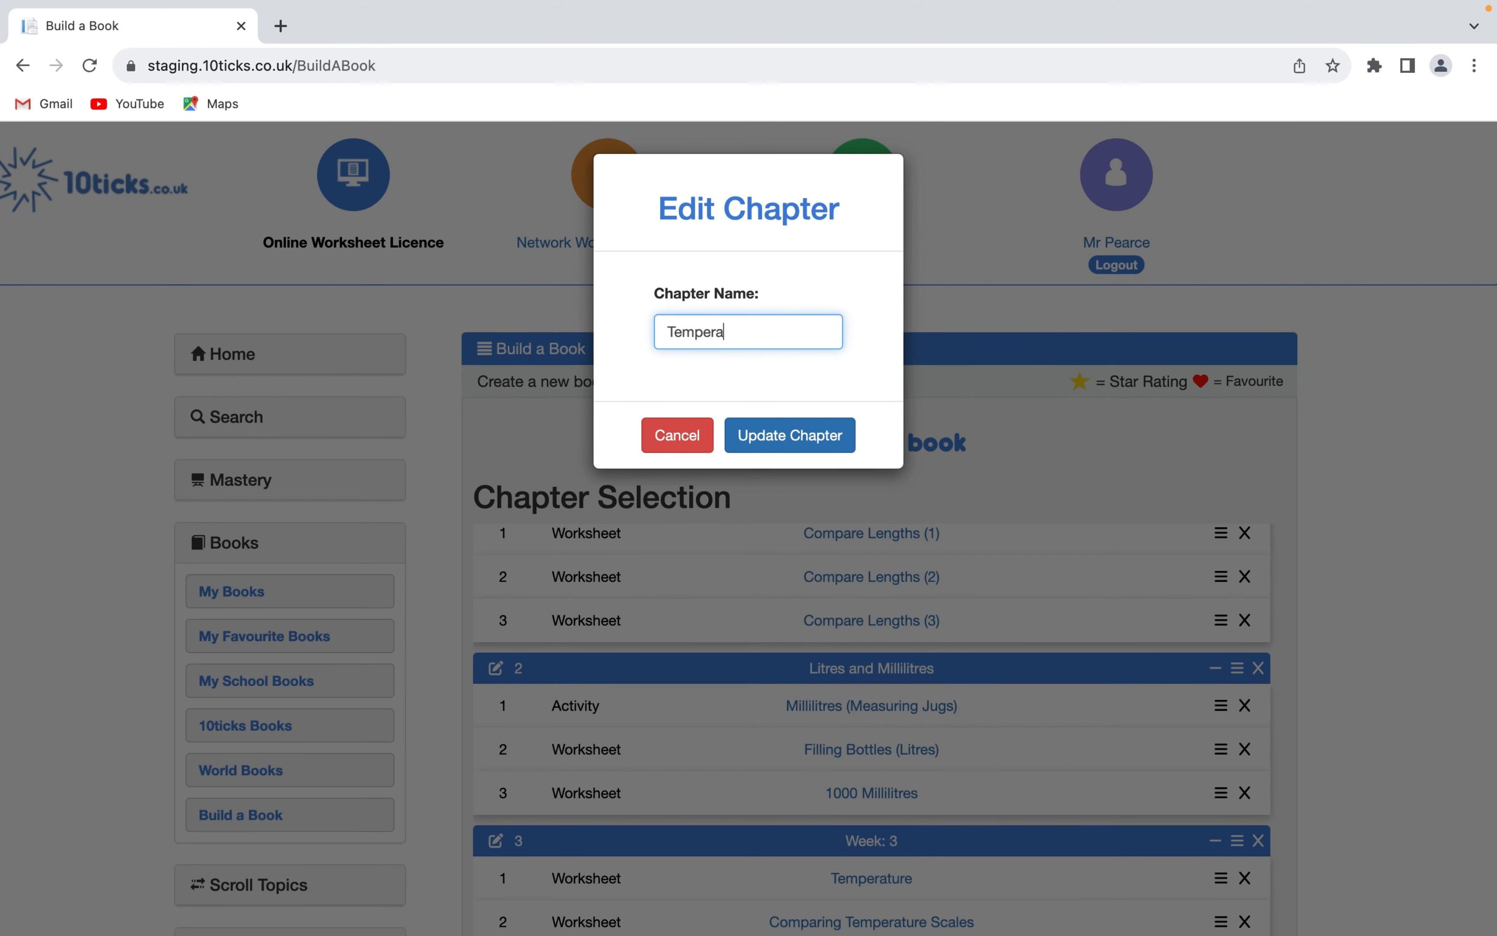
pyautogui.write('ture')
pyautogui.click(773, 436)
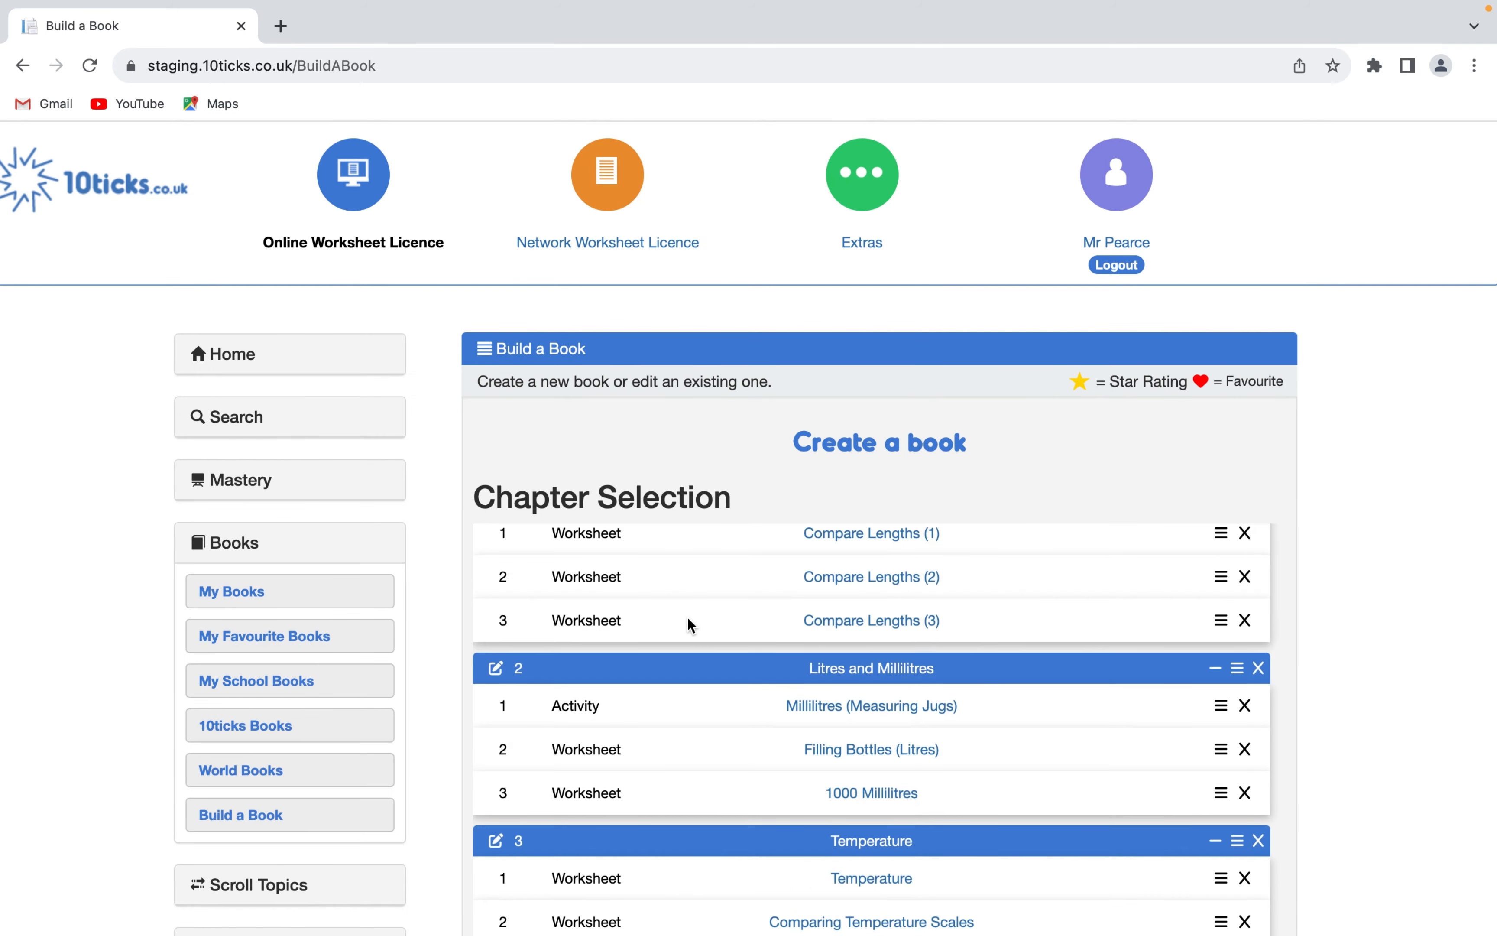
# - Rename the Week: 4 chapter to "Mass"
pyautogui.scroll(-4, 688, 616)
pyautogui.click(497, 785)
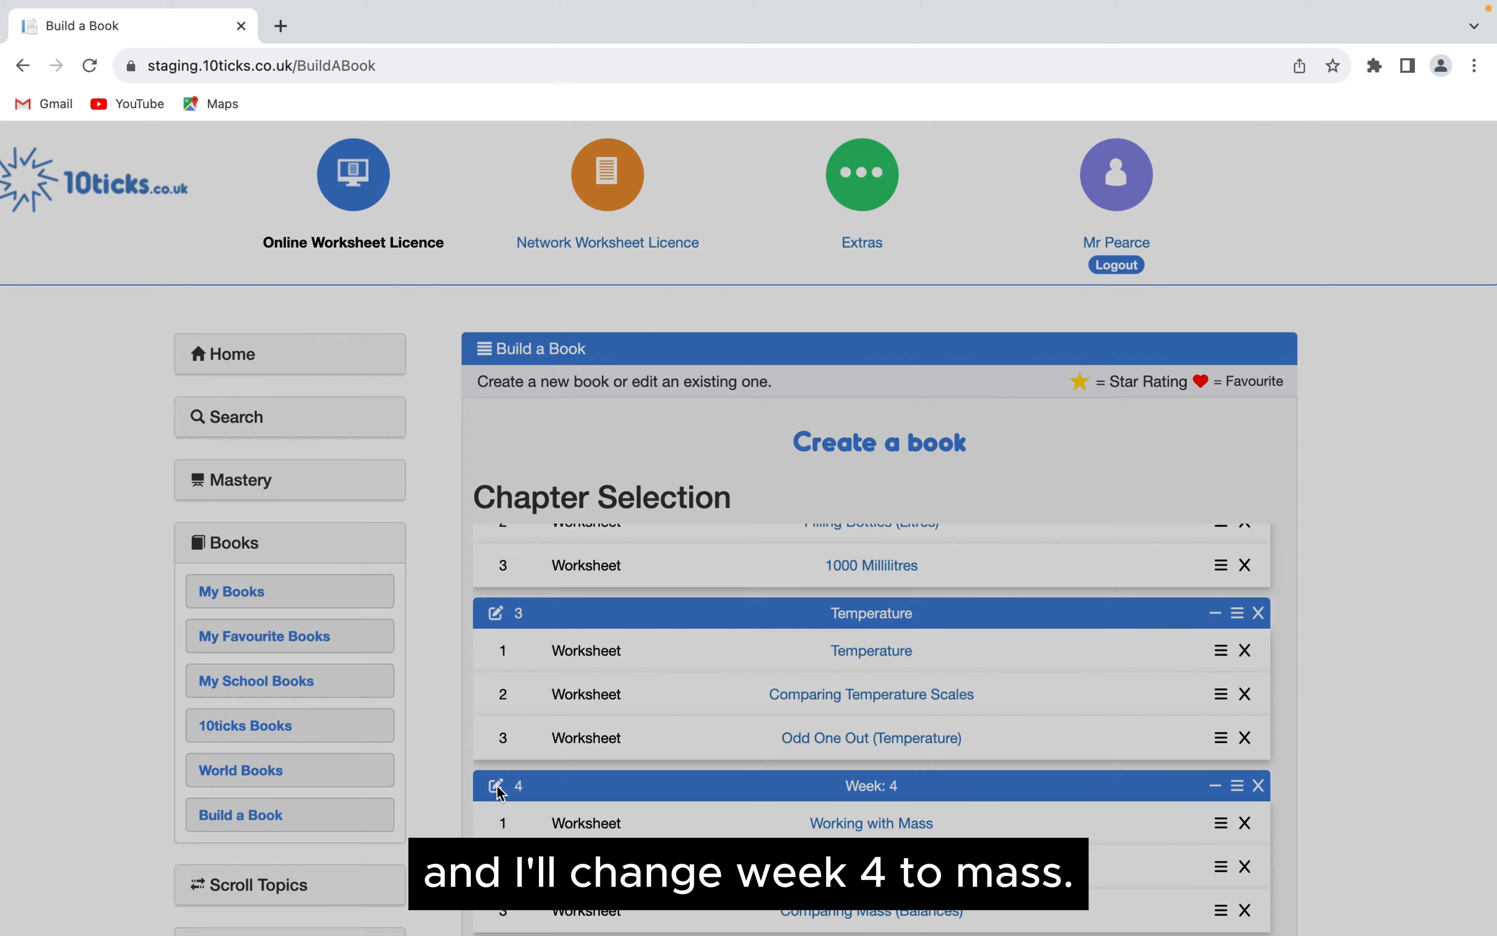
pyautogui.press('super+a')
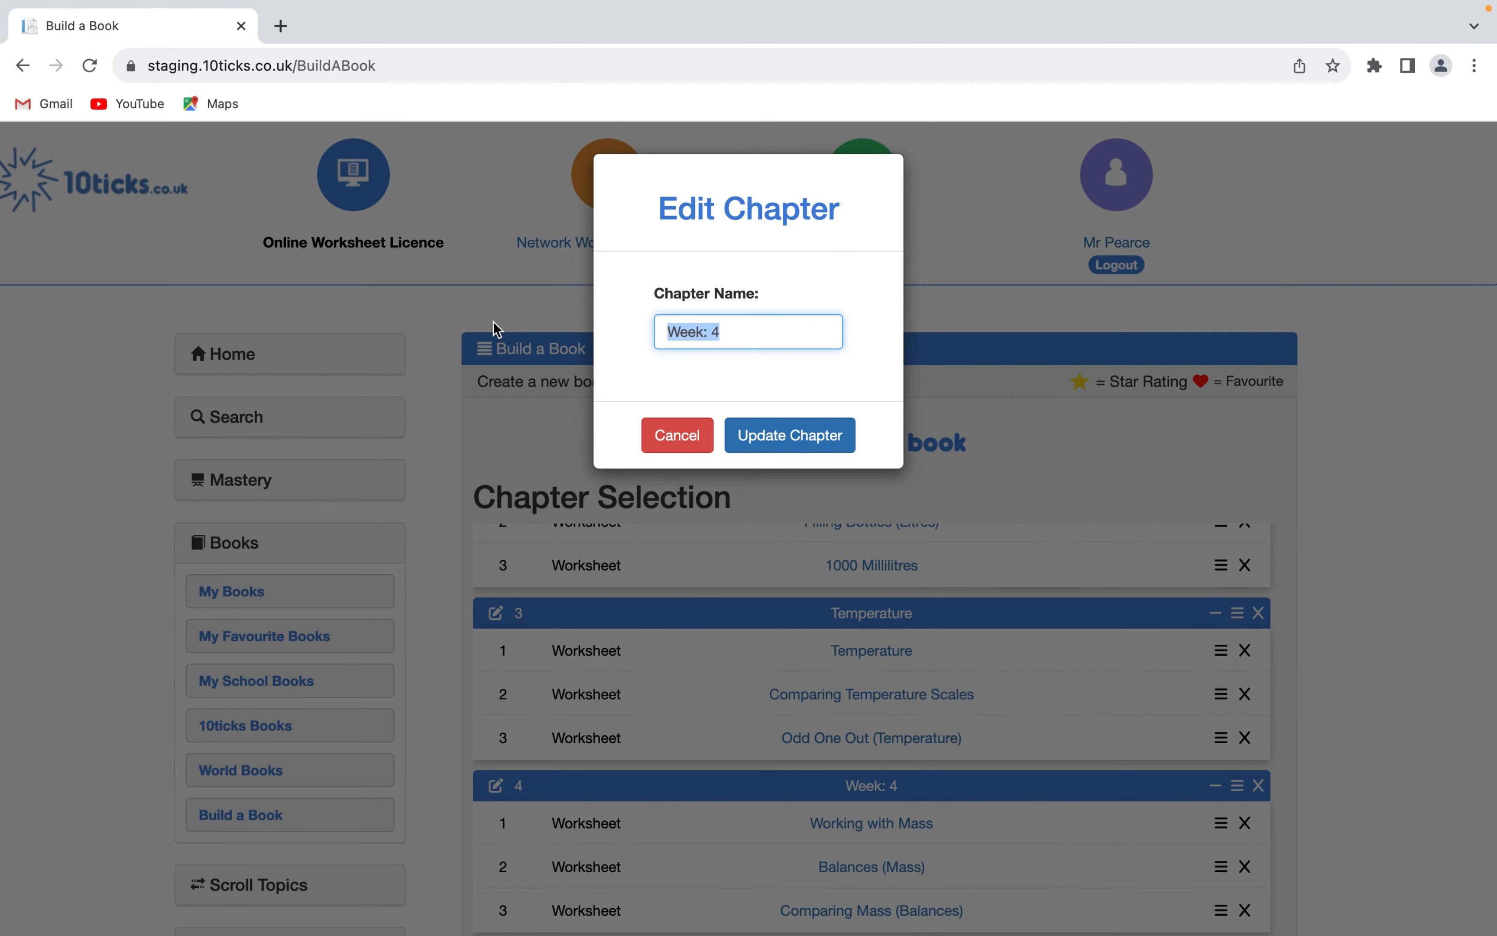
pyautogui.press('BackSpace')
pyautogui.write('Mass')
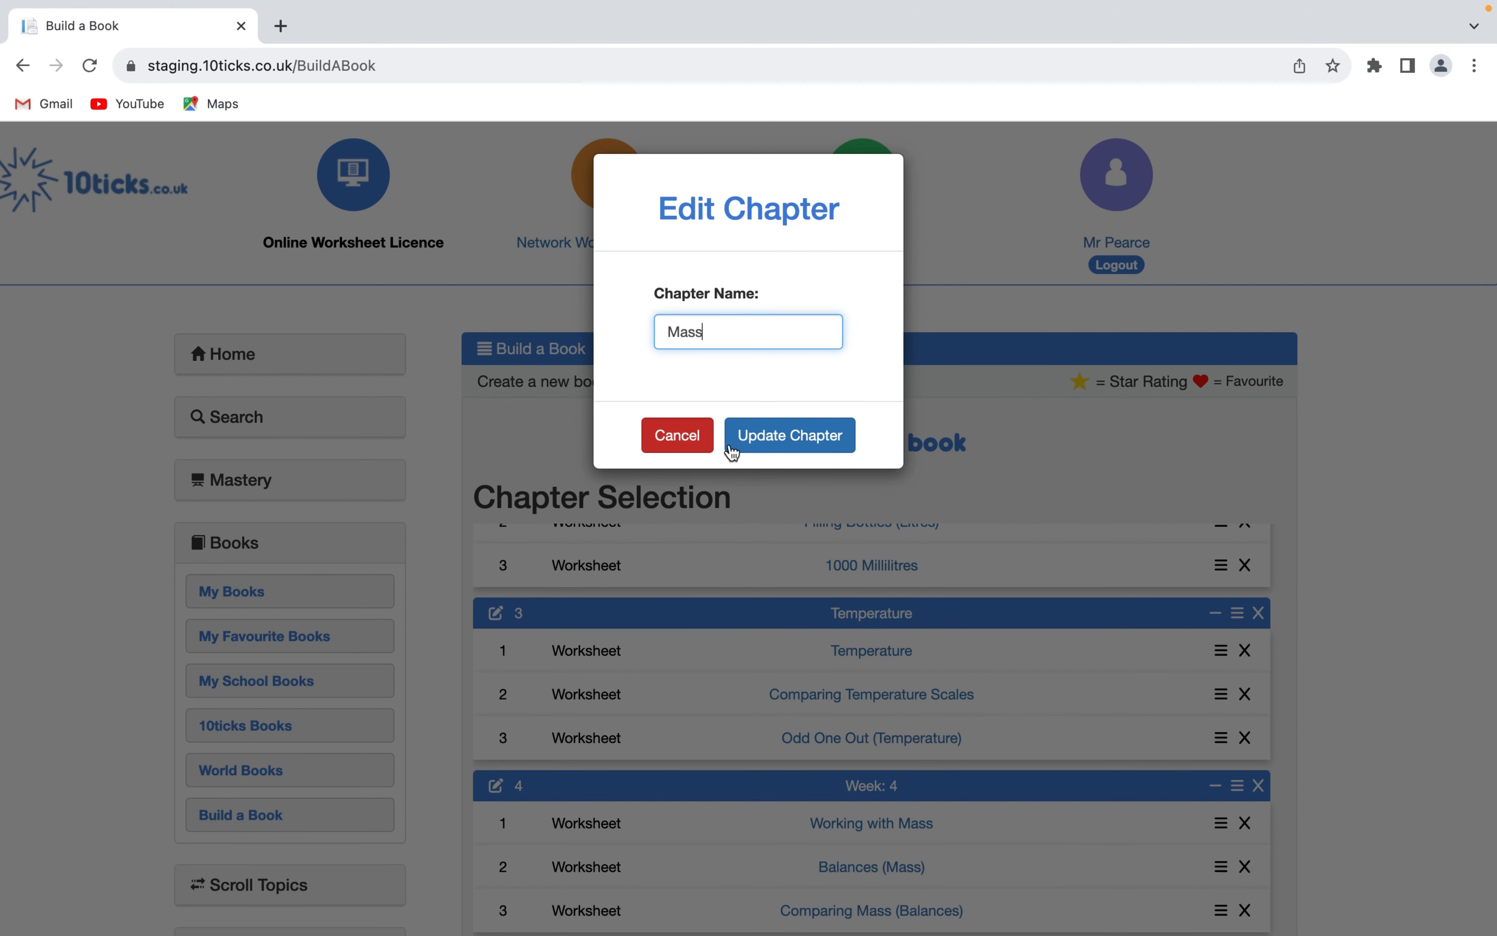
pyautogui.click(762, 437)
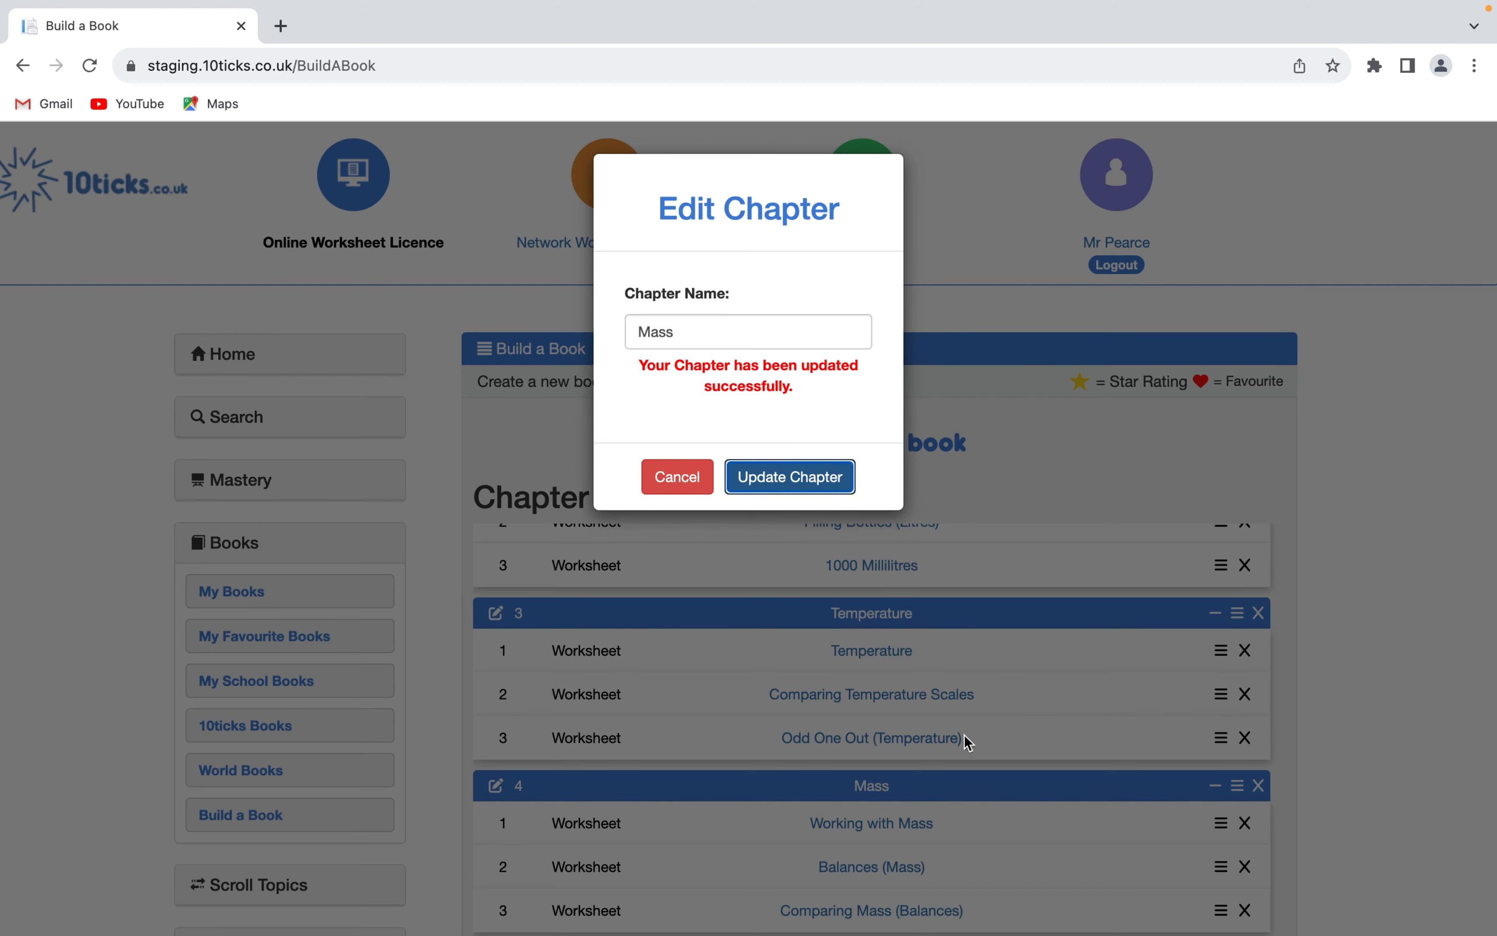
pyautogui.click(952, 797)
# - Move the Temperature chapter to first place and reorder its worksheets so Comparing Temperature Scales comes before Temperature
pyautogui.scroll(5, 946, 823)
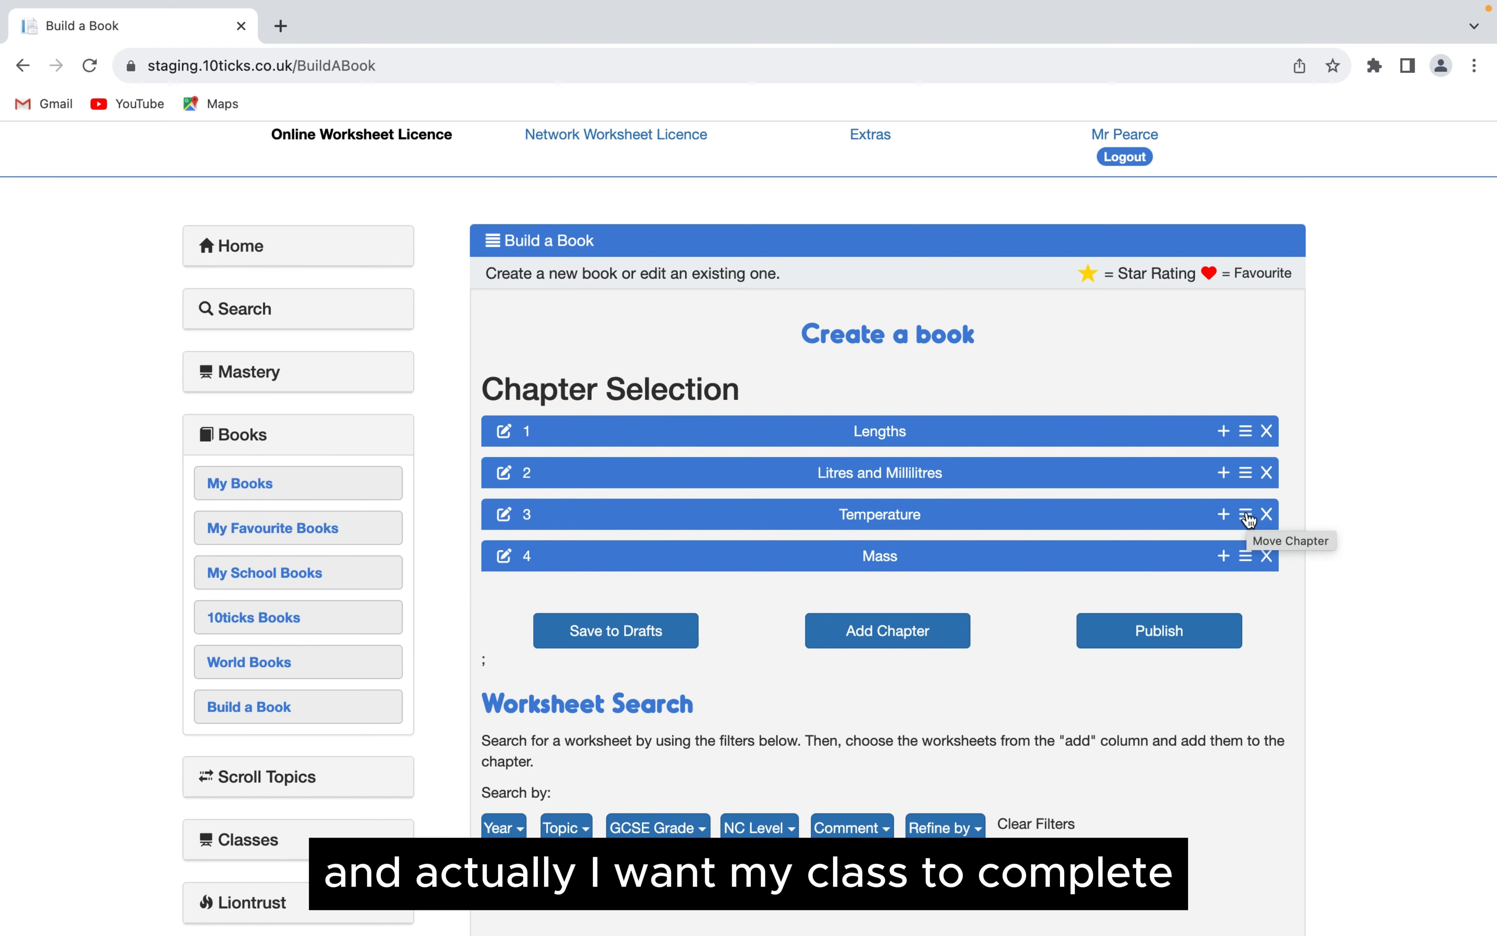
pyautogui.moveTo(1248, 520); pyautogui.dragTo(1250, 443)
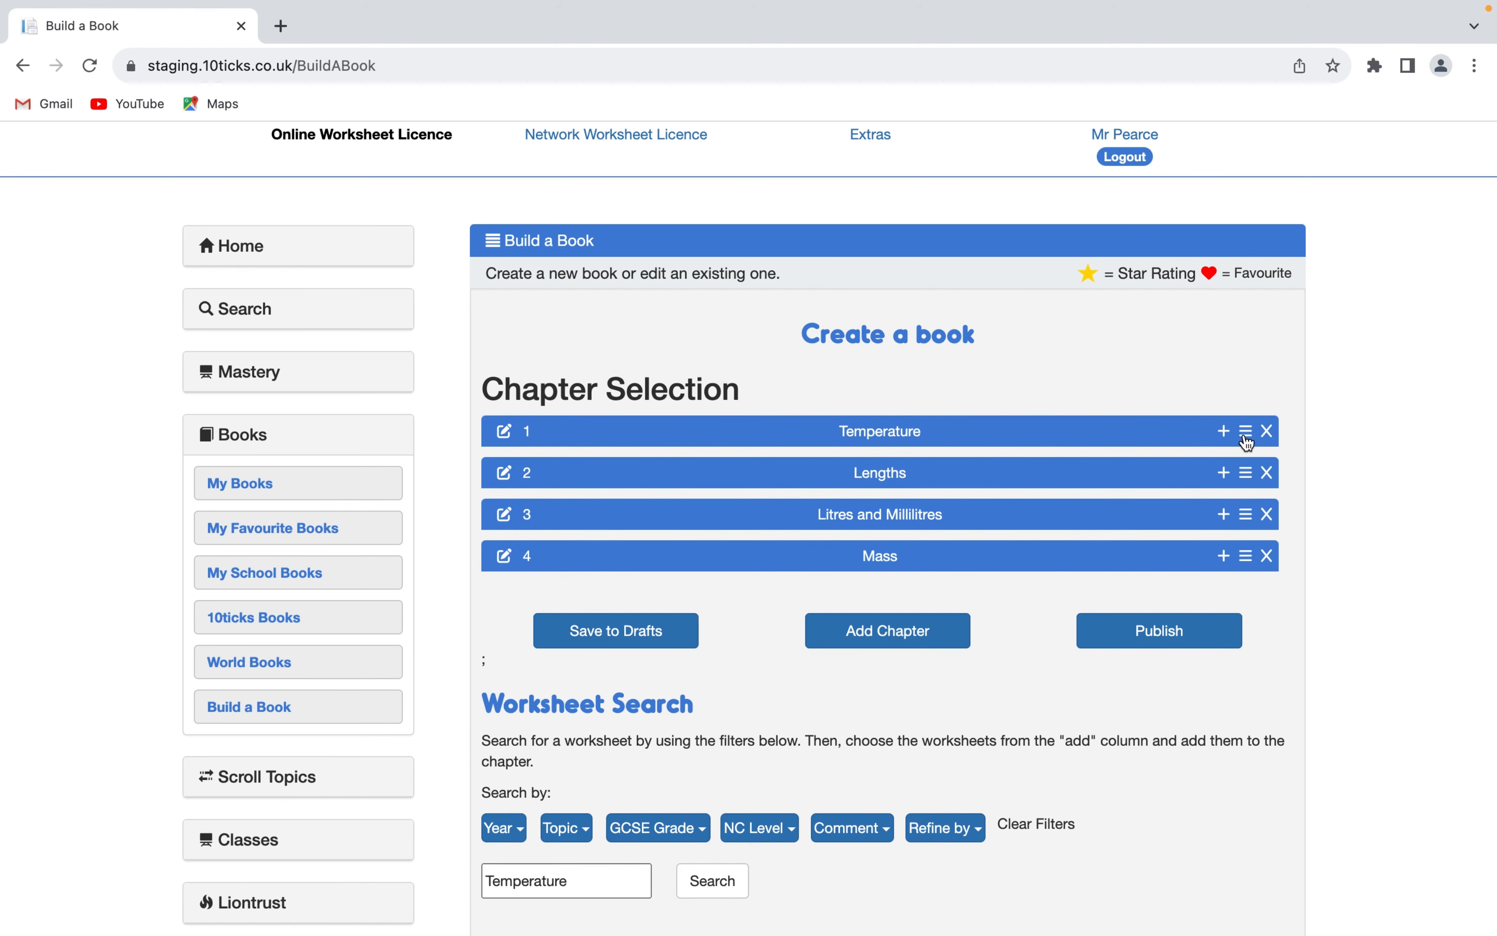
pyautogui.click(1223, 432)
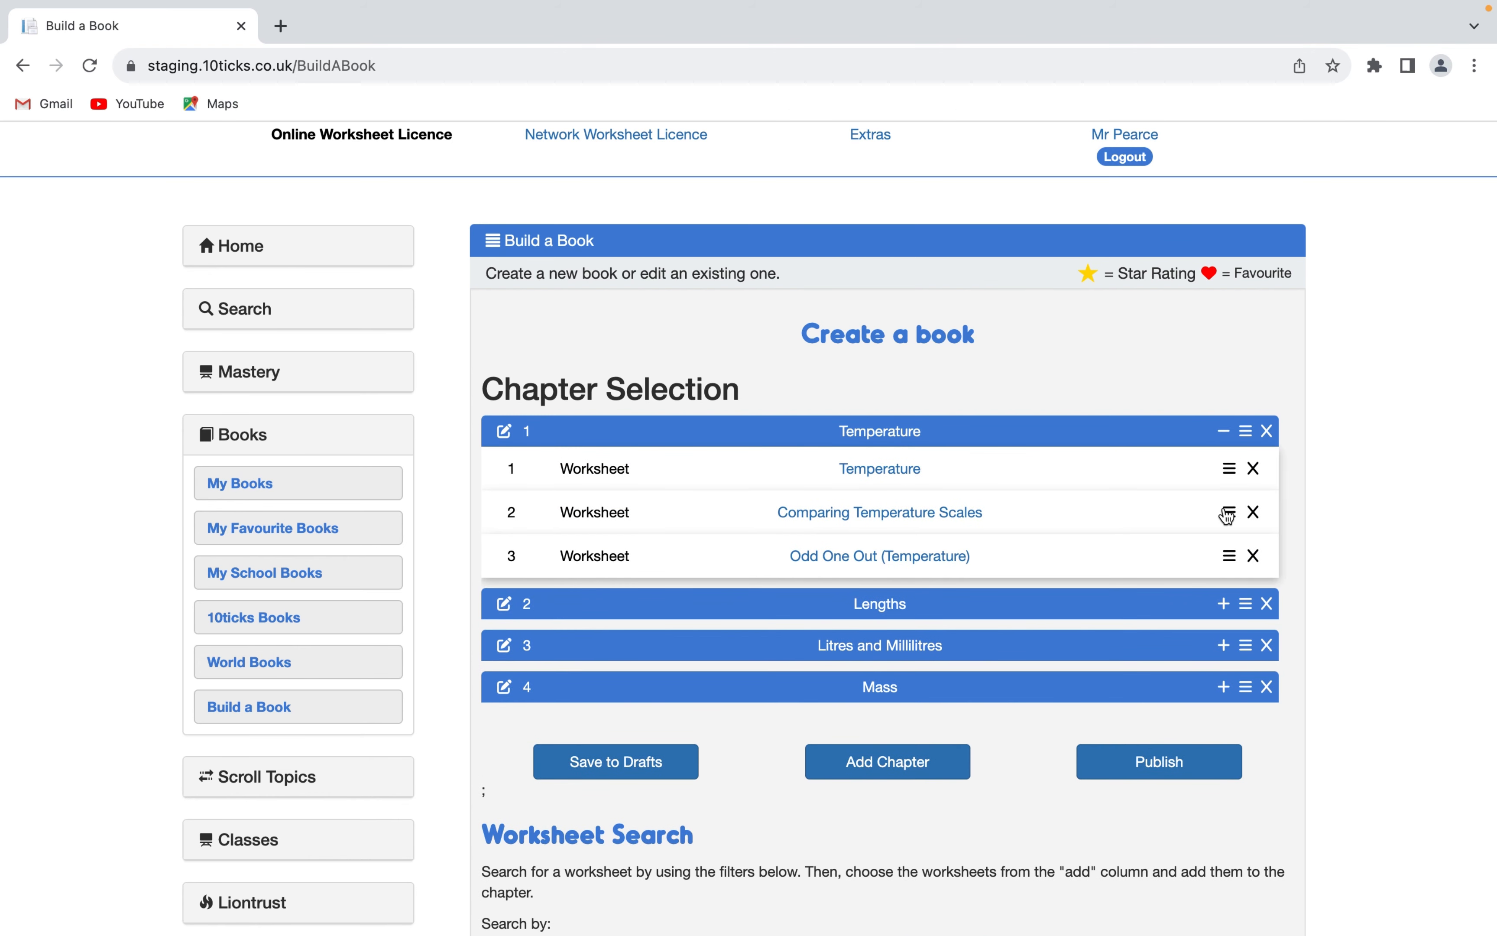
pyautogui.moveTo(1229, 514); pyautogui.dragTo(1228, 479)
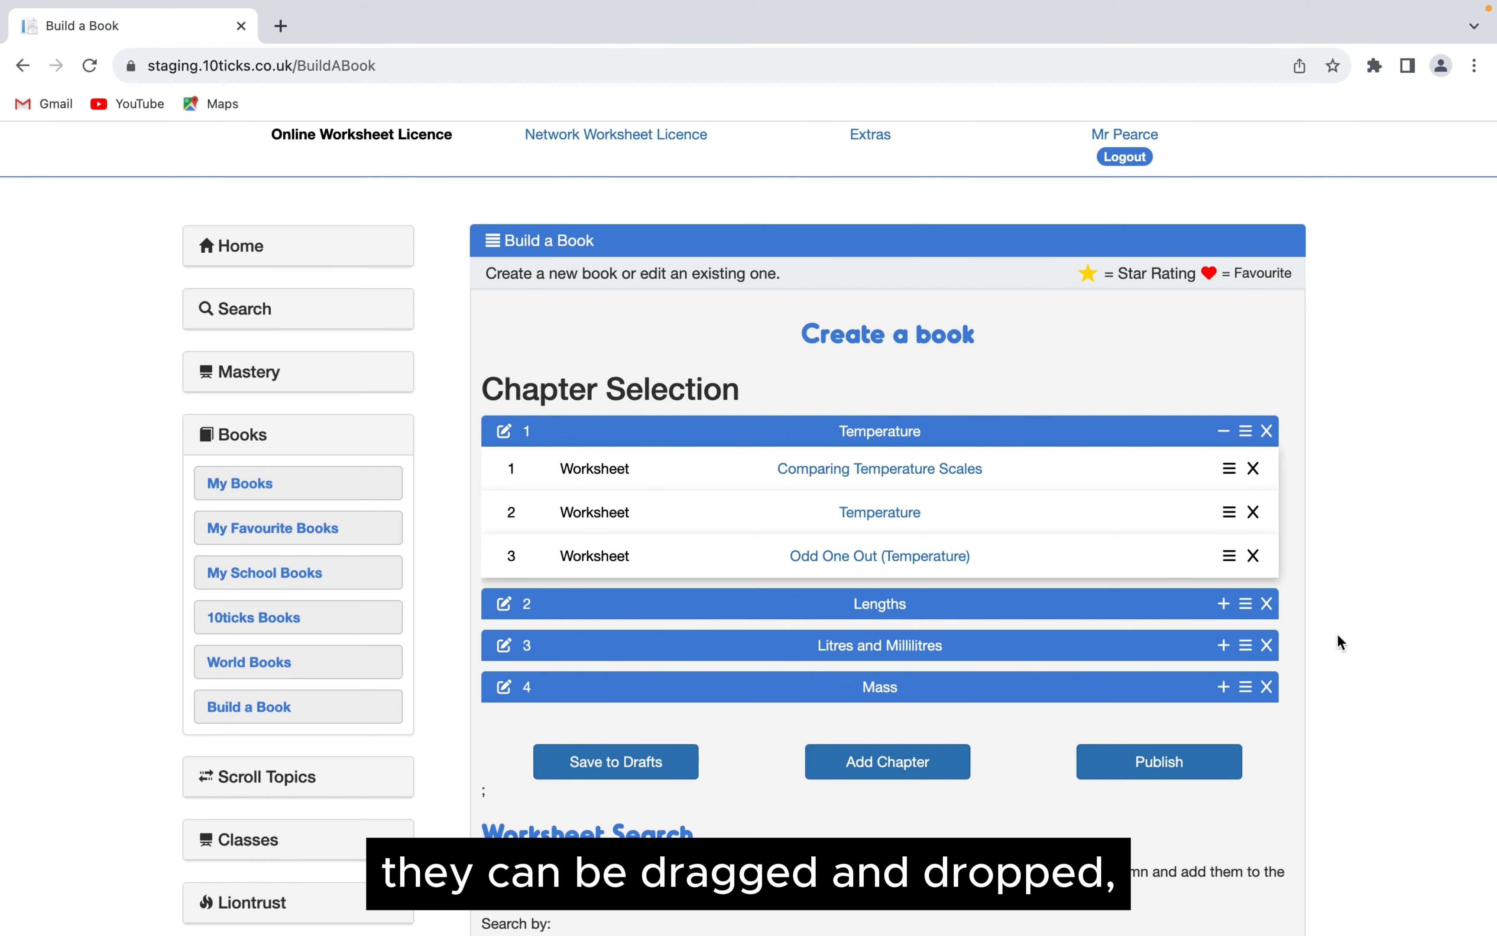
pyautogui.scroll(-2, 1213, 551)
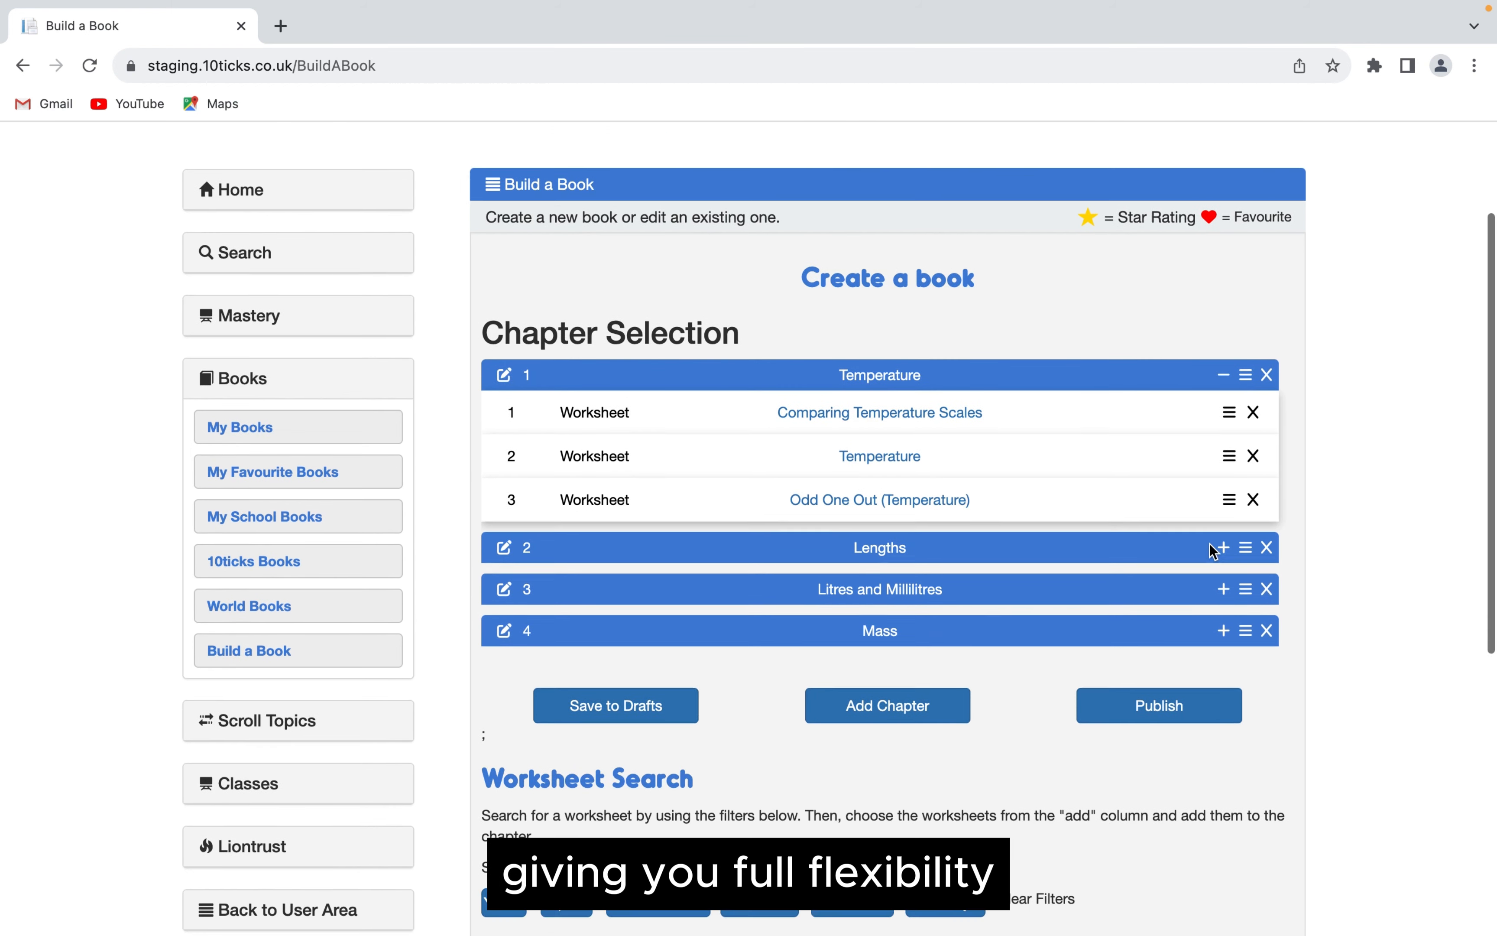
pyautogui.scroll(-2, 1211, 546)
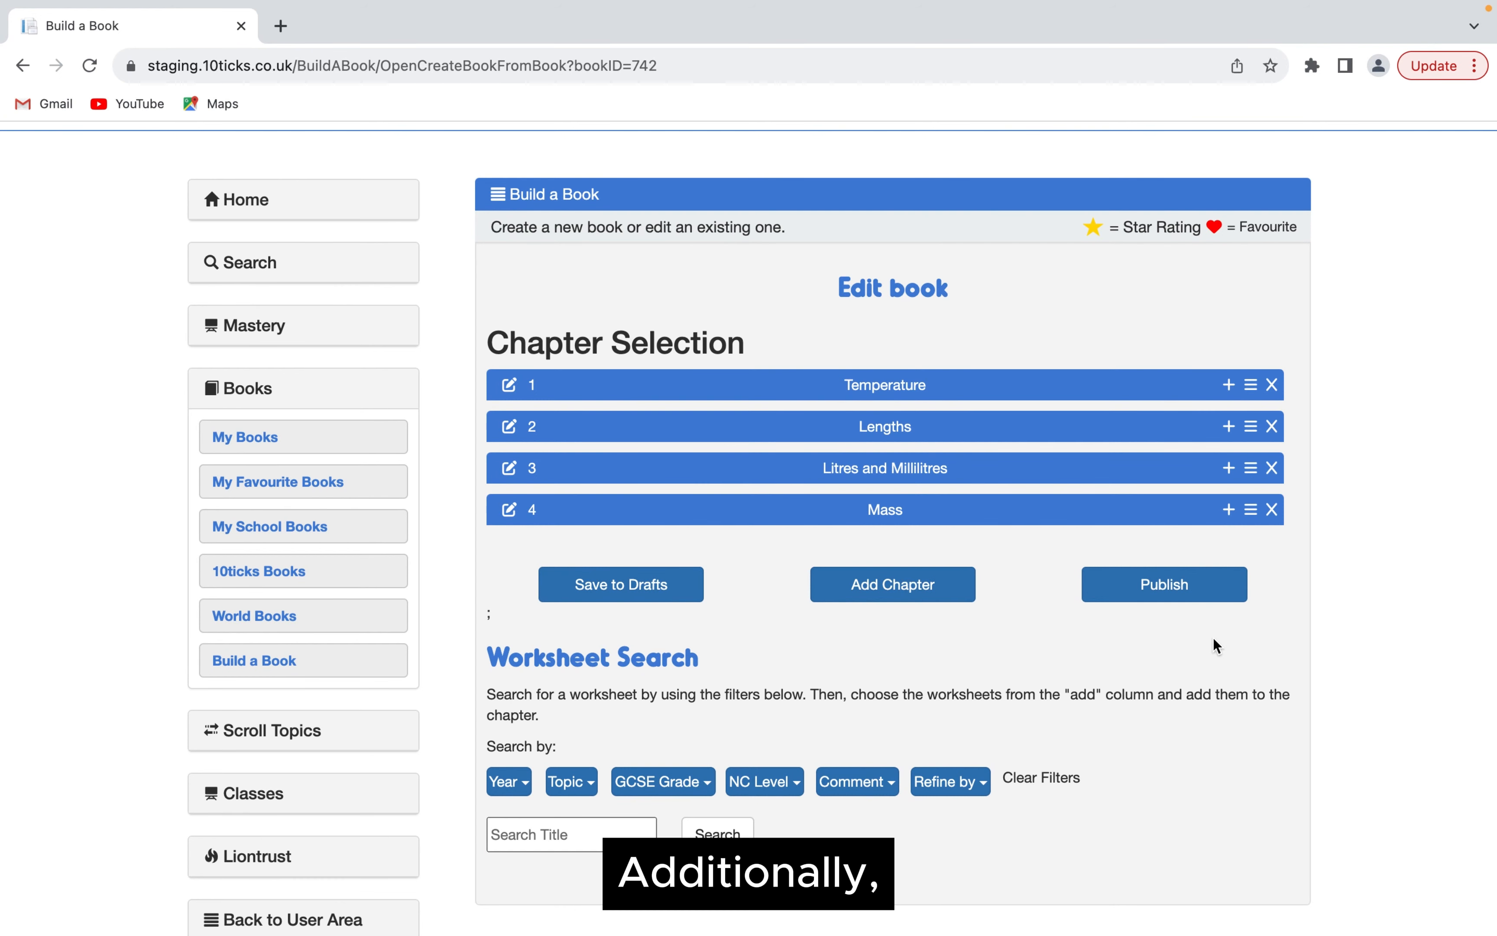
# - Delete the Mass chapter from the book, confirming the deletion
pyautogui.click(1275, 509)
pyautogui.moveTo(822, 143); pyautogui.dragTo(523, 138)
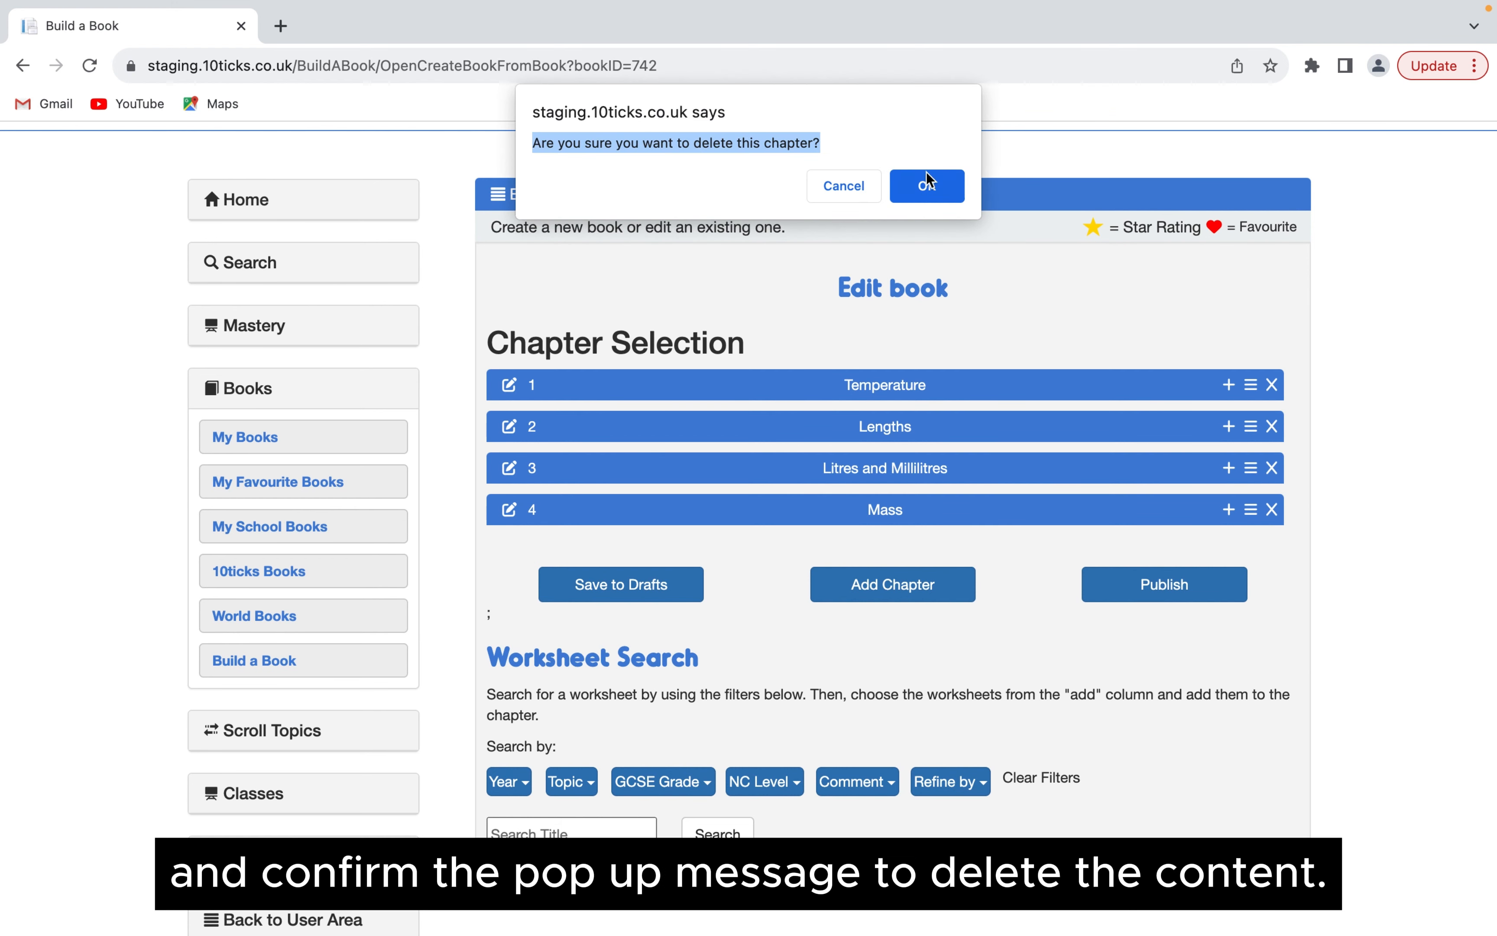
pyautogui.click(930, 186)
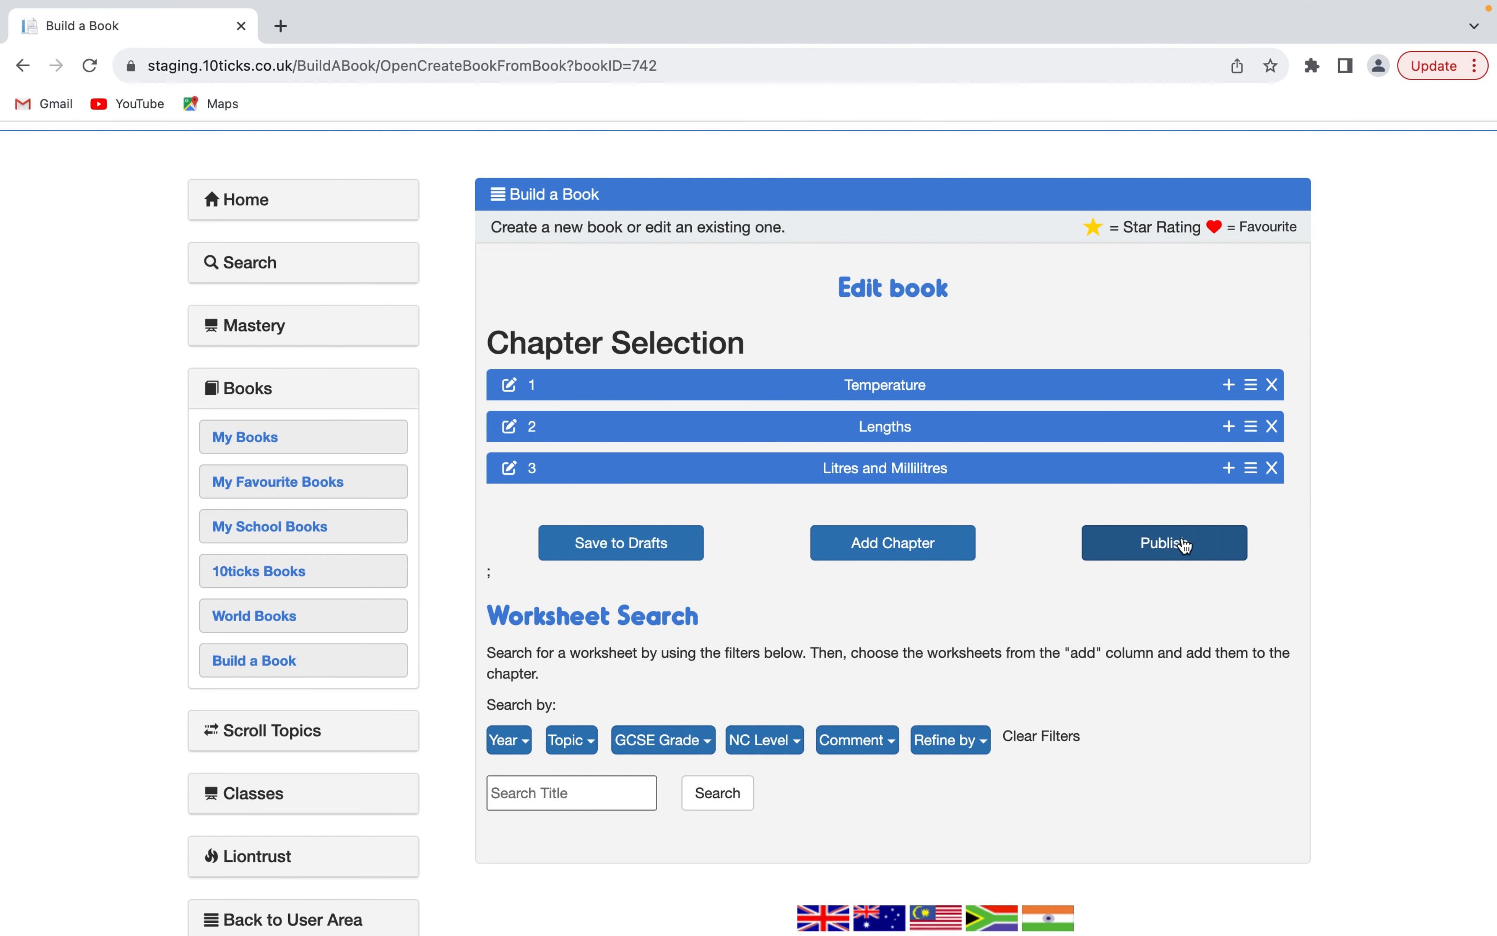
# - Proceed to publishing the edited book and choose World Books as the publishing destination
pyautogui.click(1163, 545)
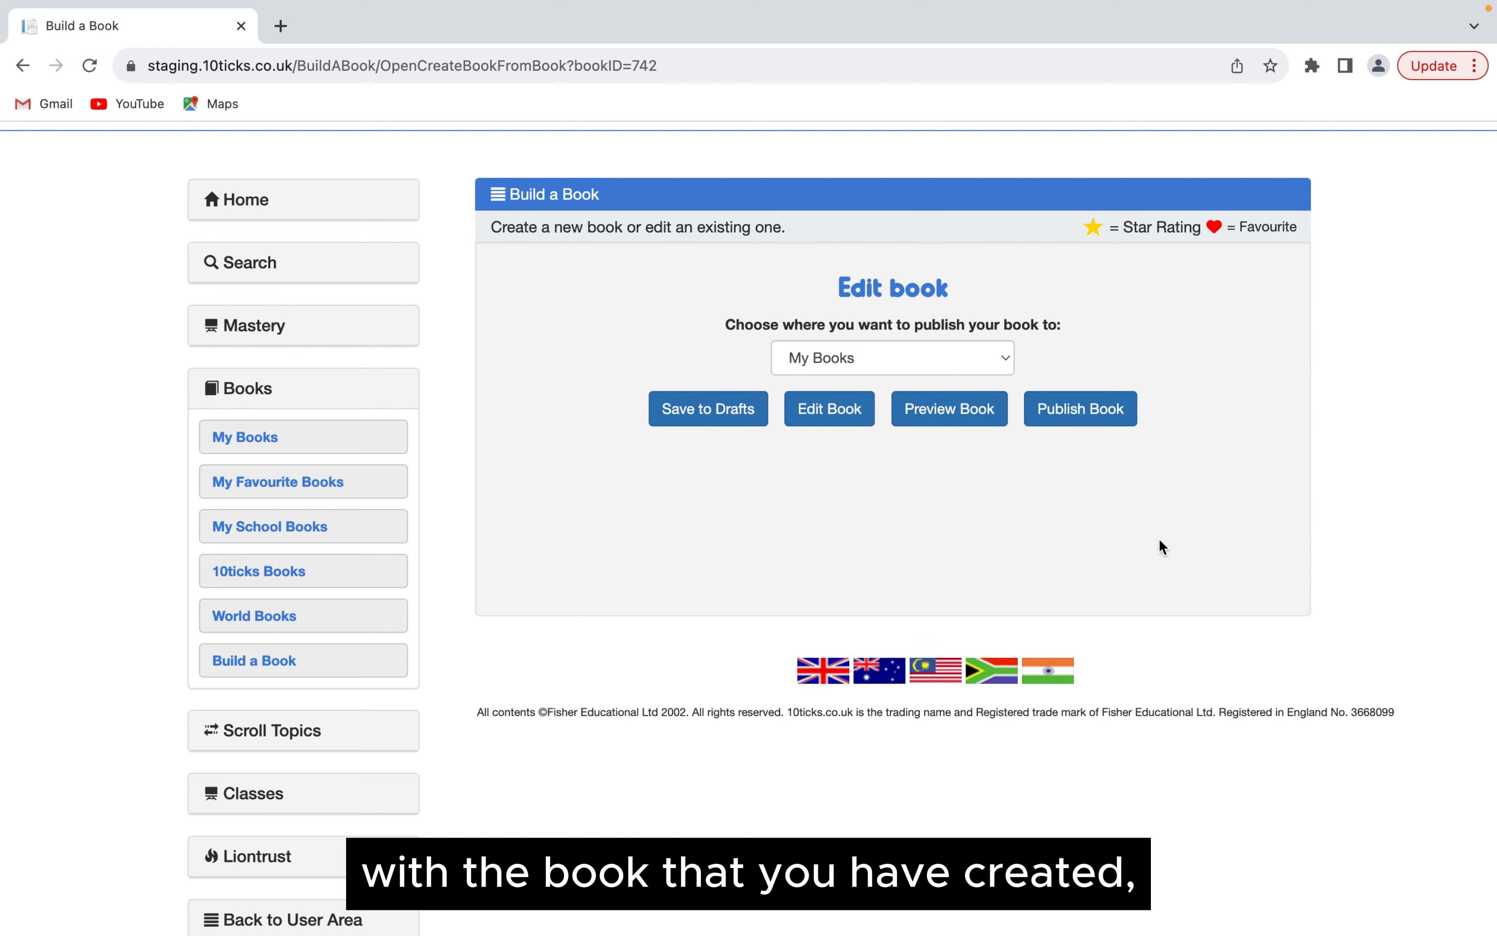
pyautogui.click(1005, 363)
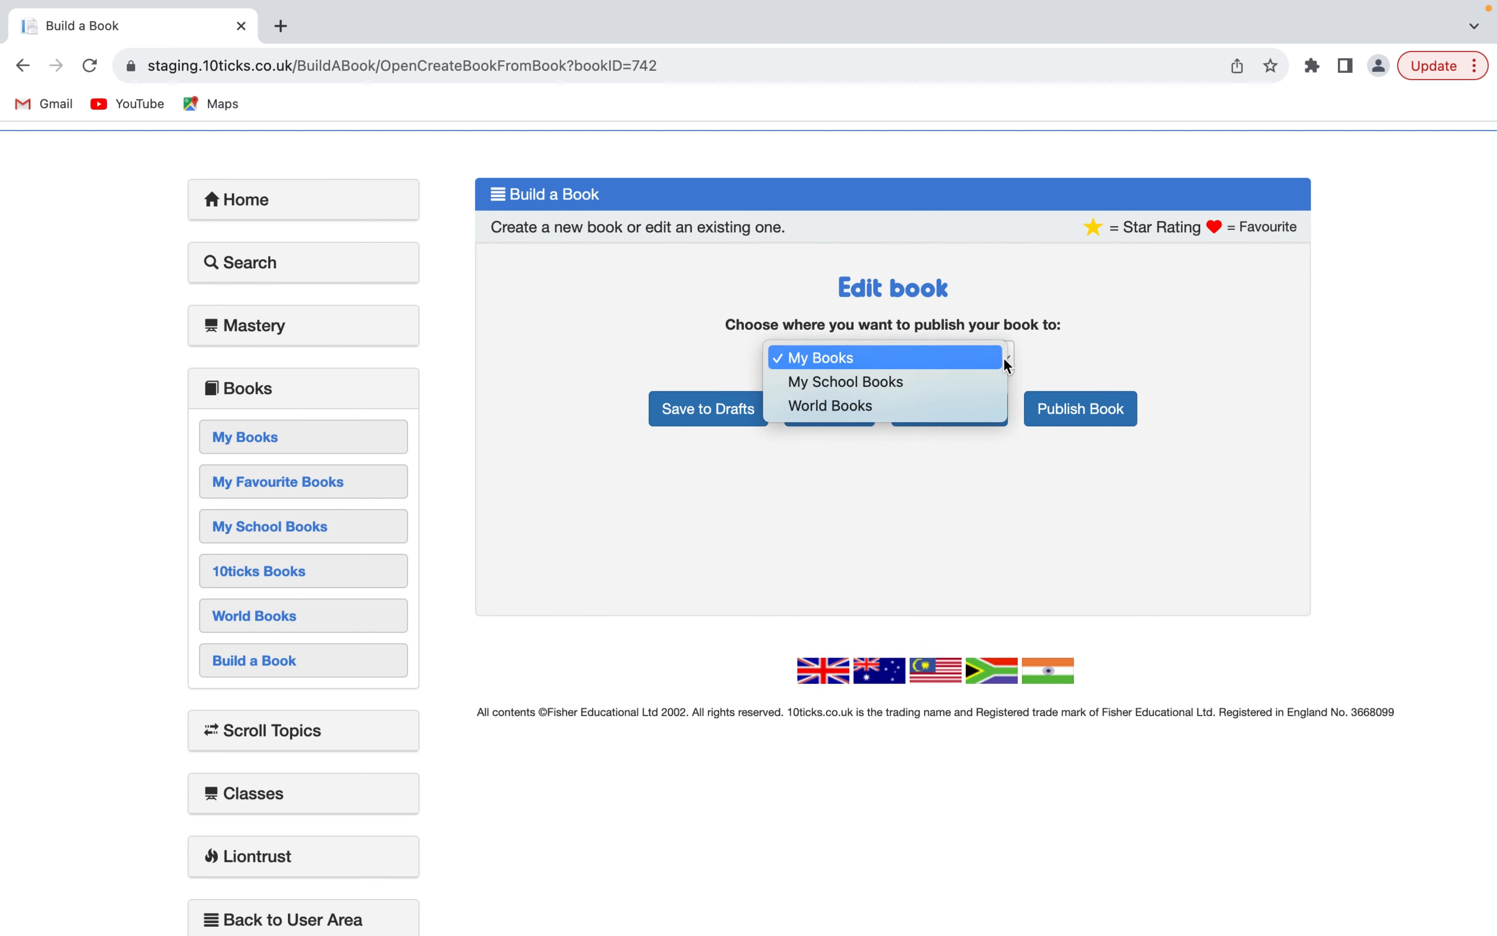
pyautogui.click(958, 403)
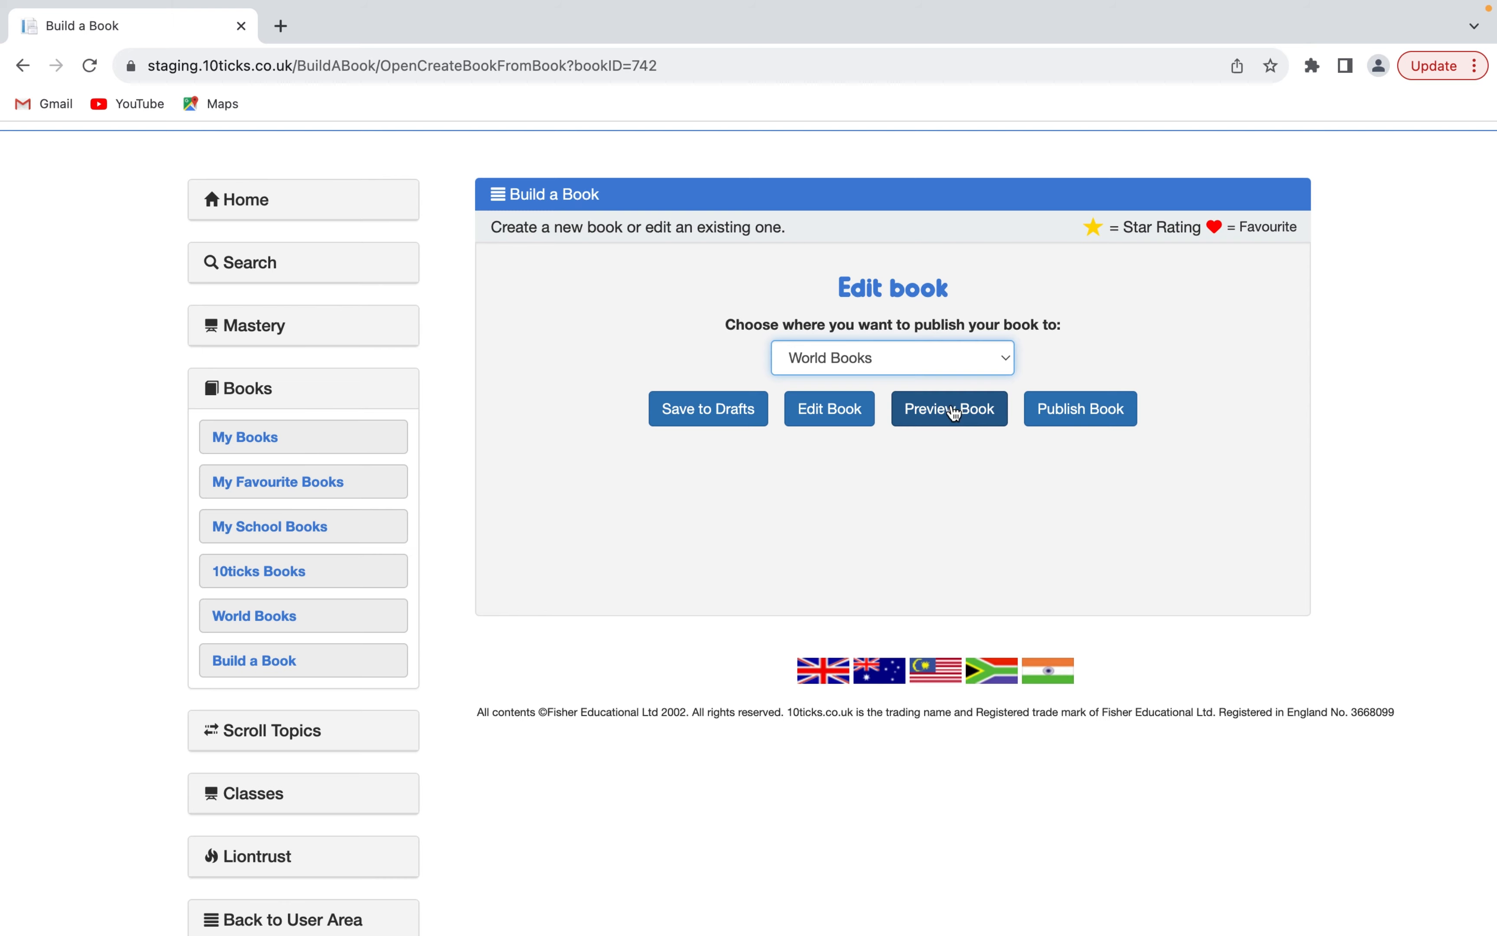
# - Preview the book, checking its title, description, chapters and worksheets, and close the preview
pyautogui.click(955, 411)
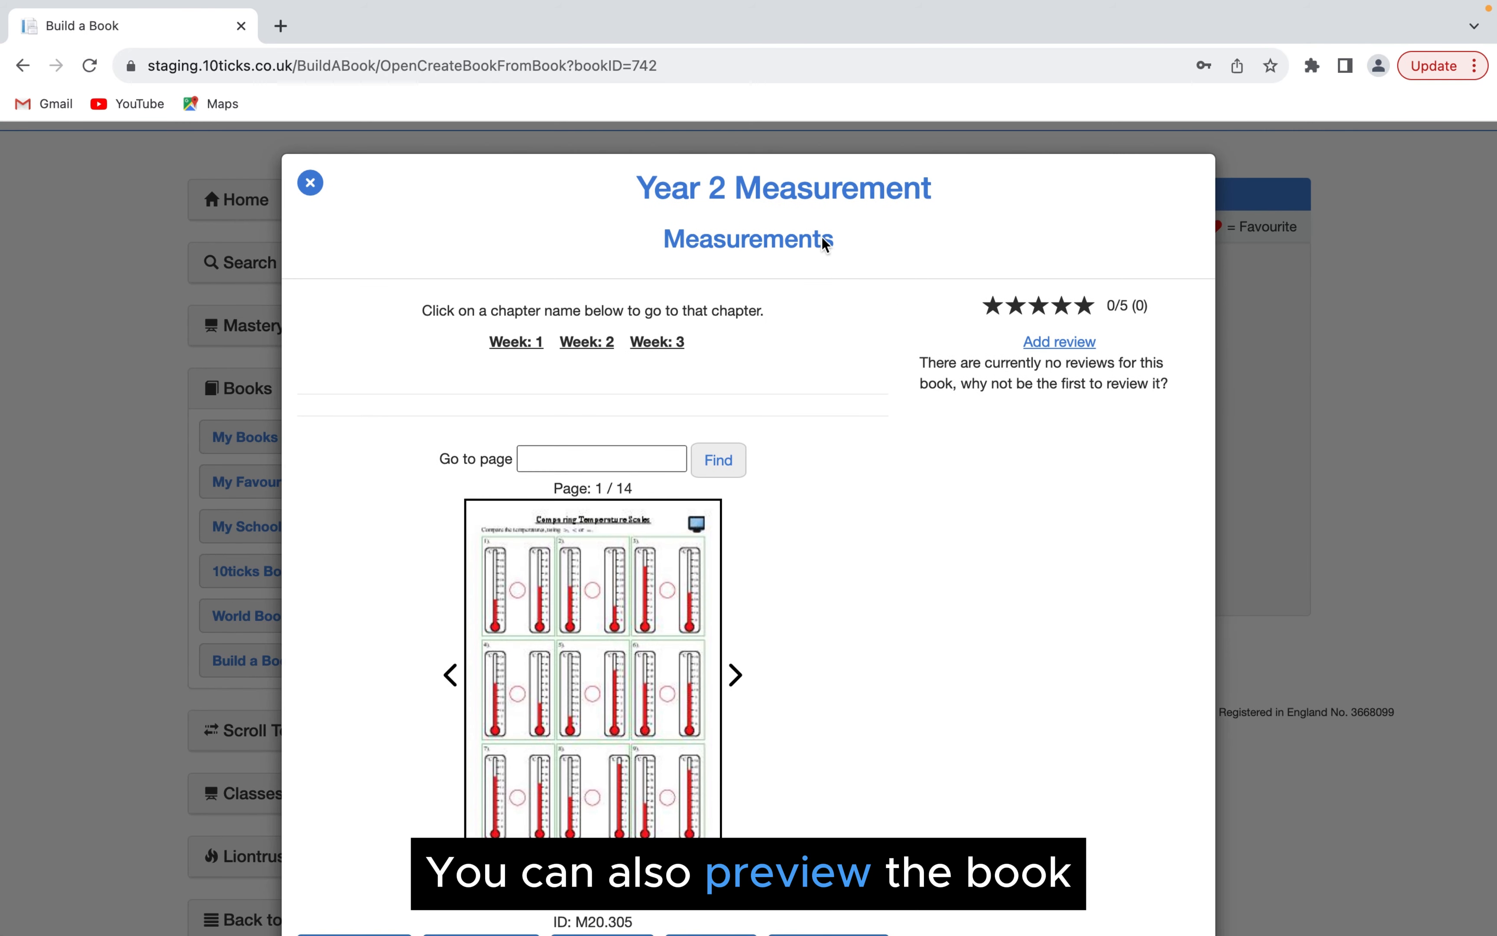
pyautogui.moveTo(958, 199); pyautogui.dragTo(535, 197)
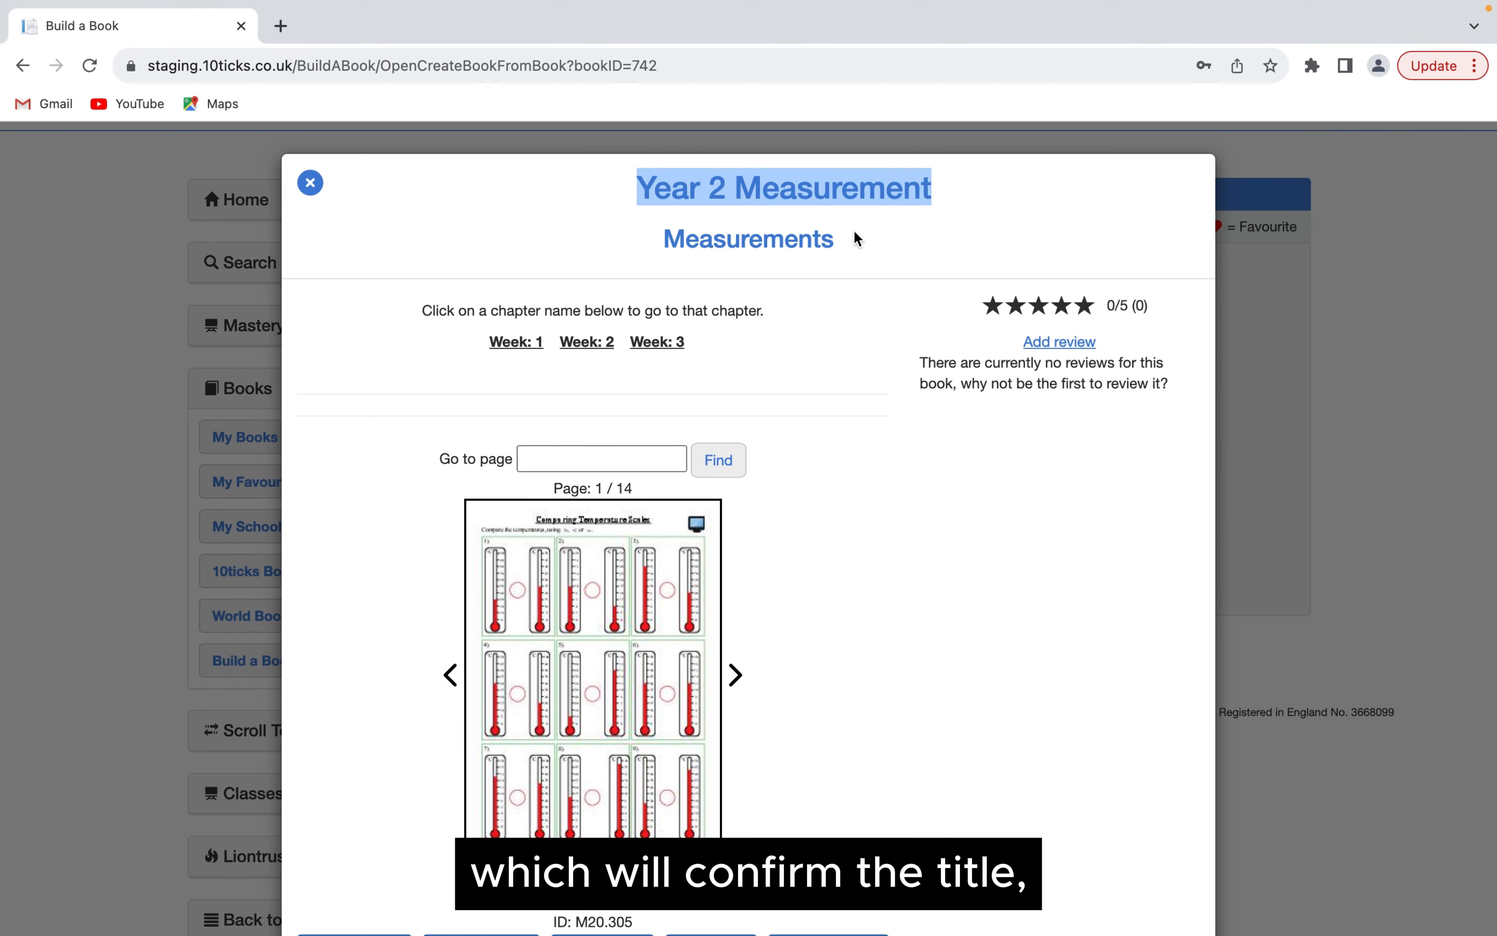
pyautogui.moveTo(856, 239); pyautogui.dragTo(645, 241)
pyautogui.click(731, 352)
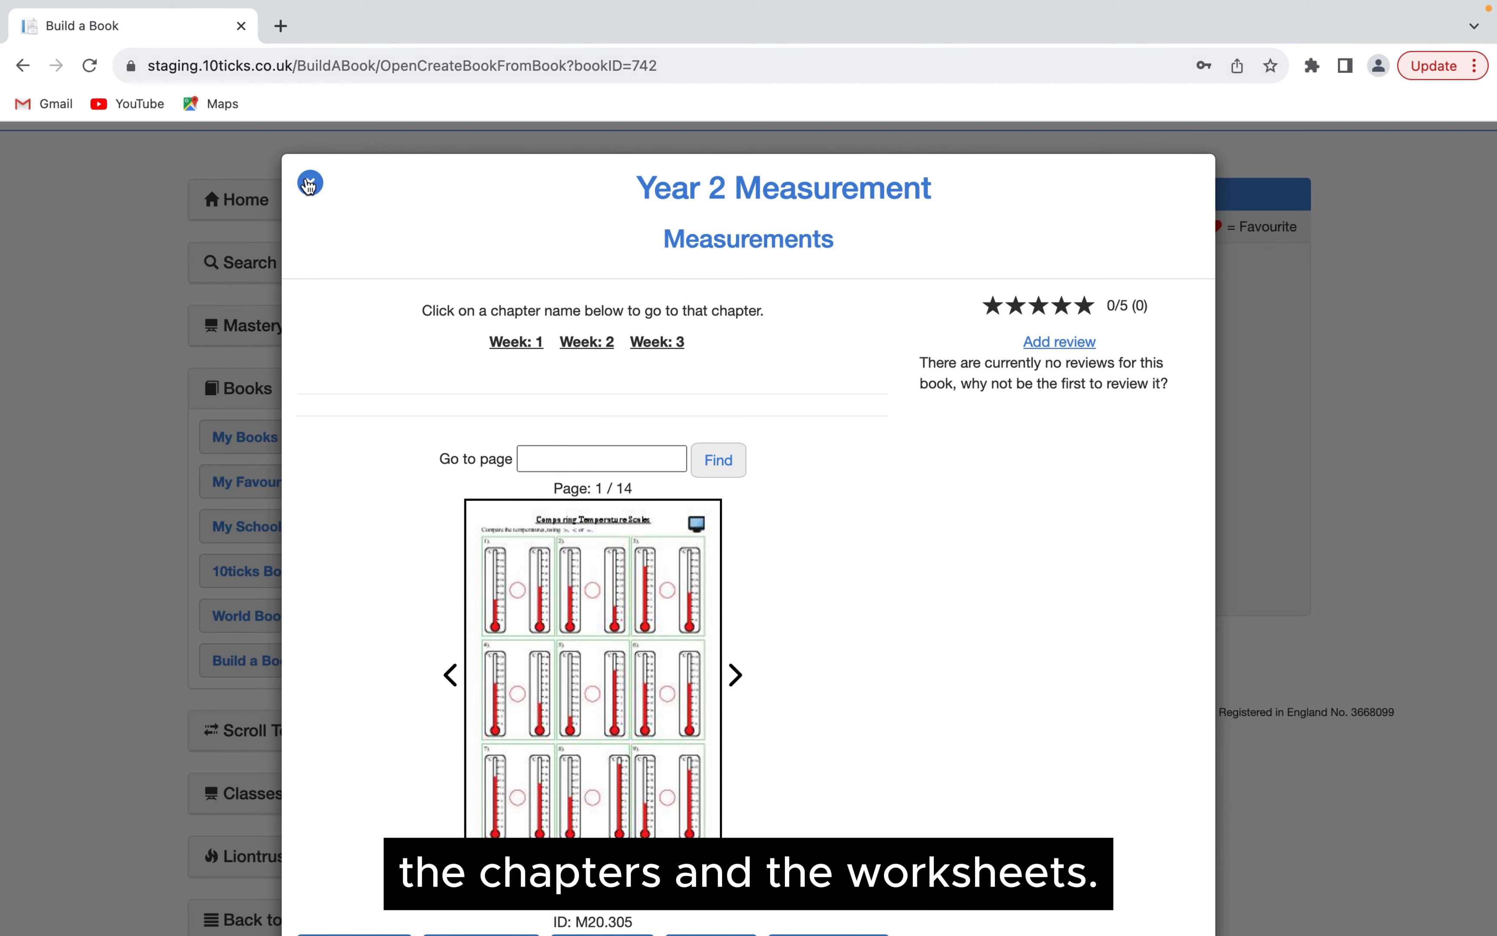
pyautogui.click(310, 183)
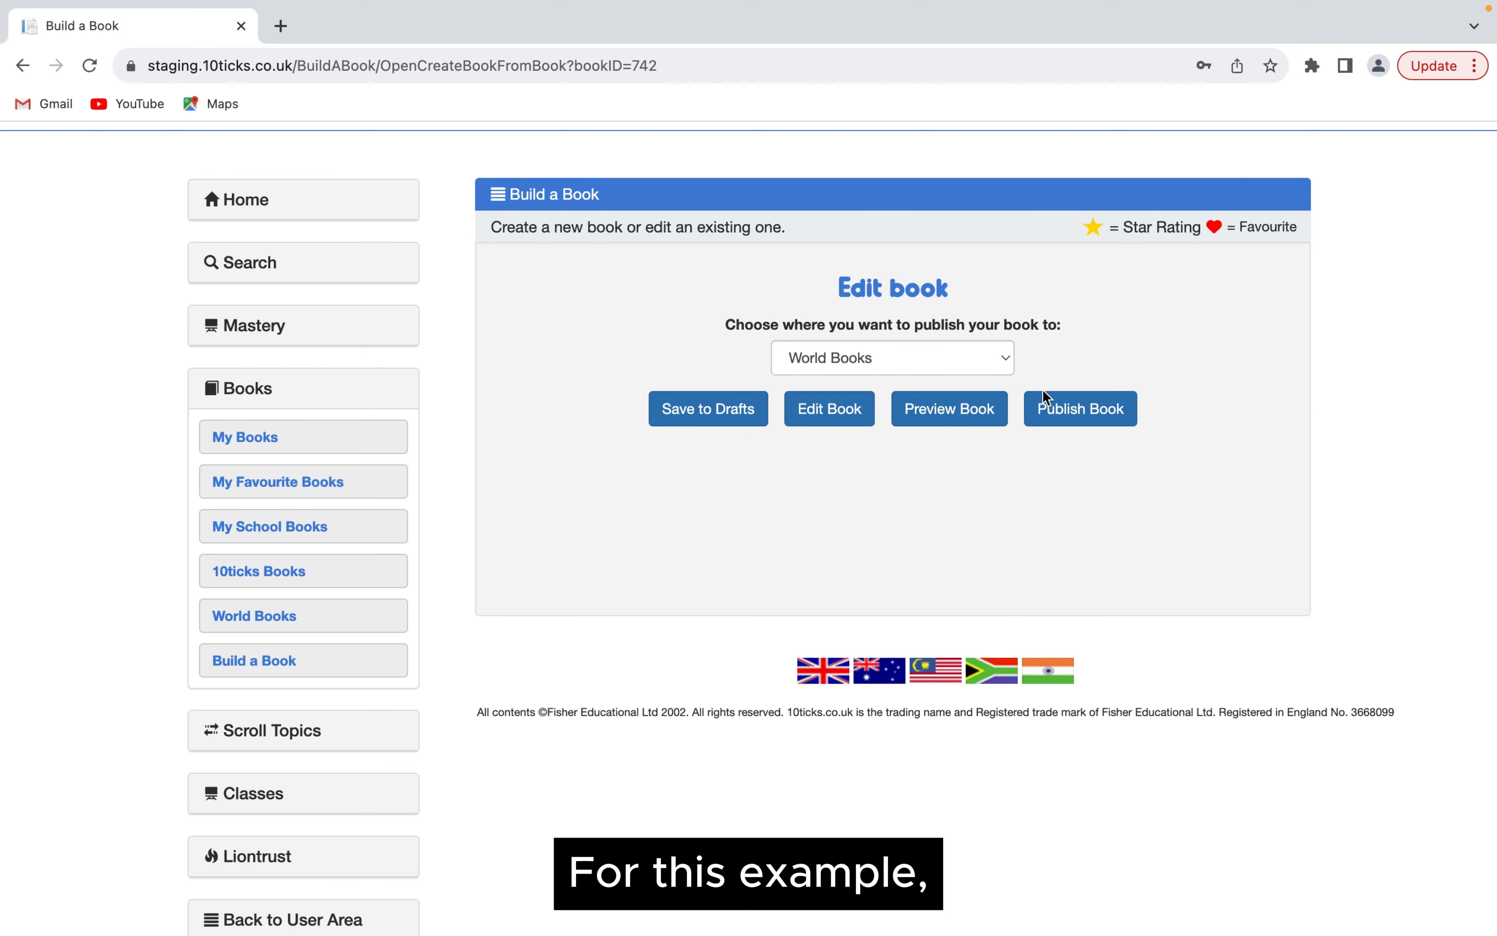
# - Publish the Year 2 Measurement book to World Books and open the published book for viewing
pyautogui.click(1054, 413)
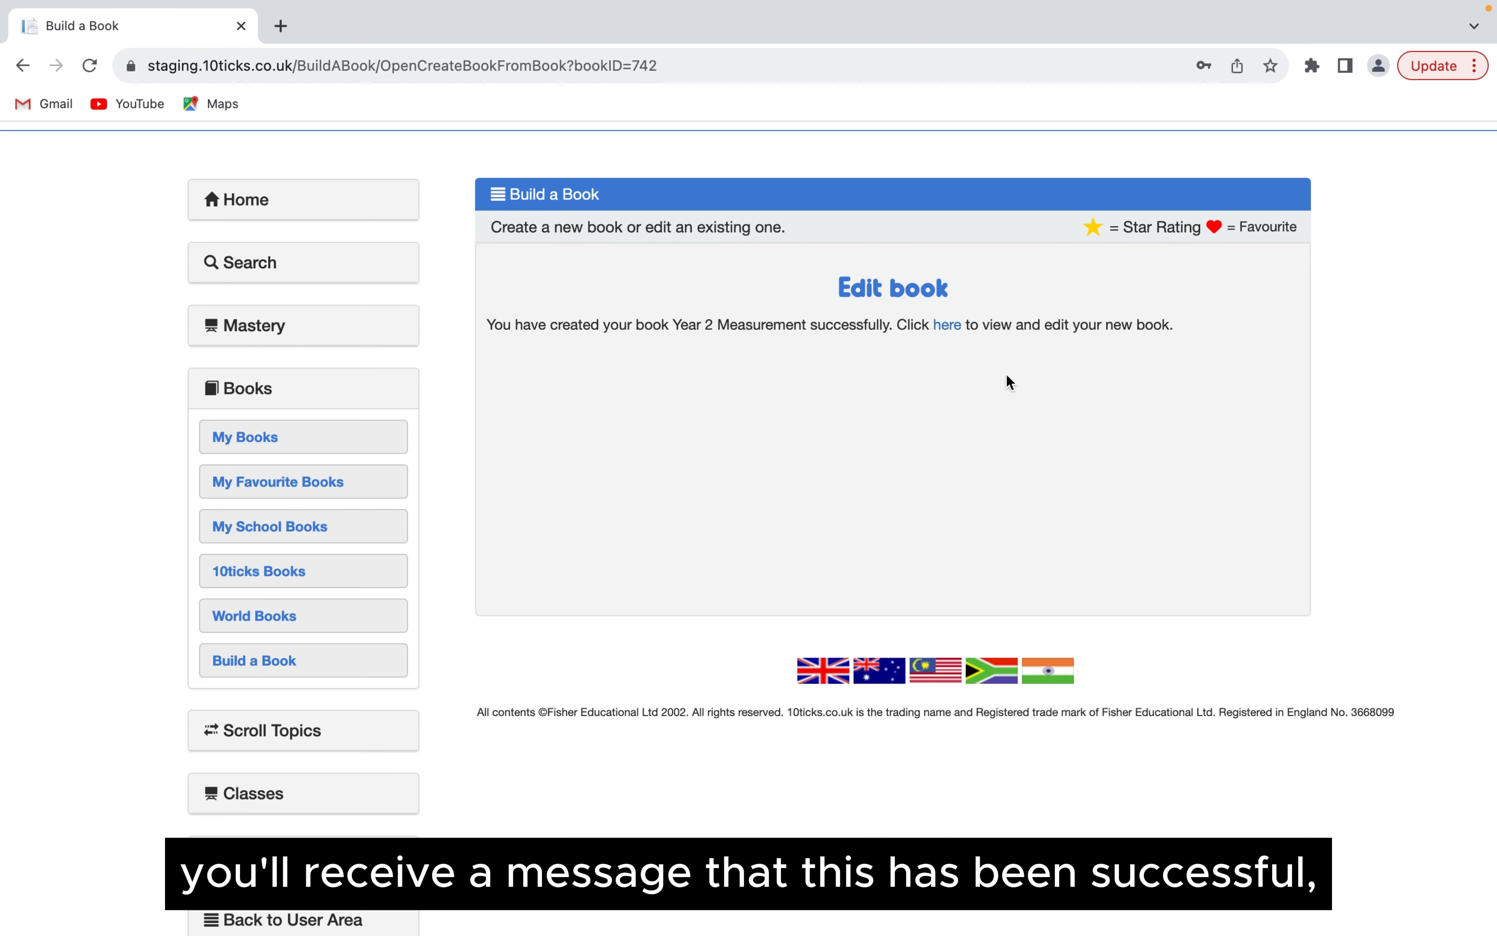
pyautogui.click(947, 333)
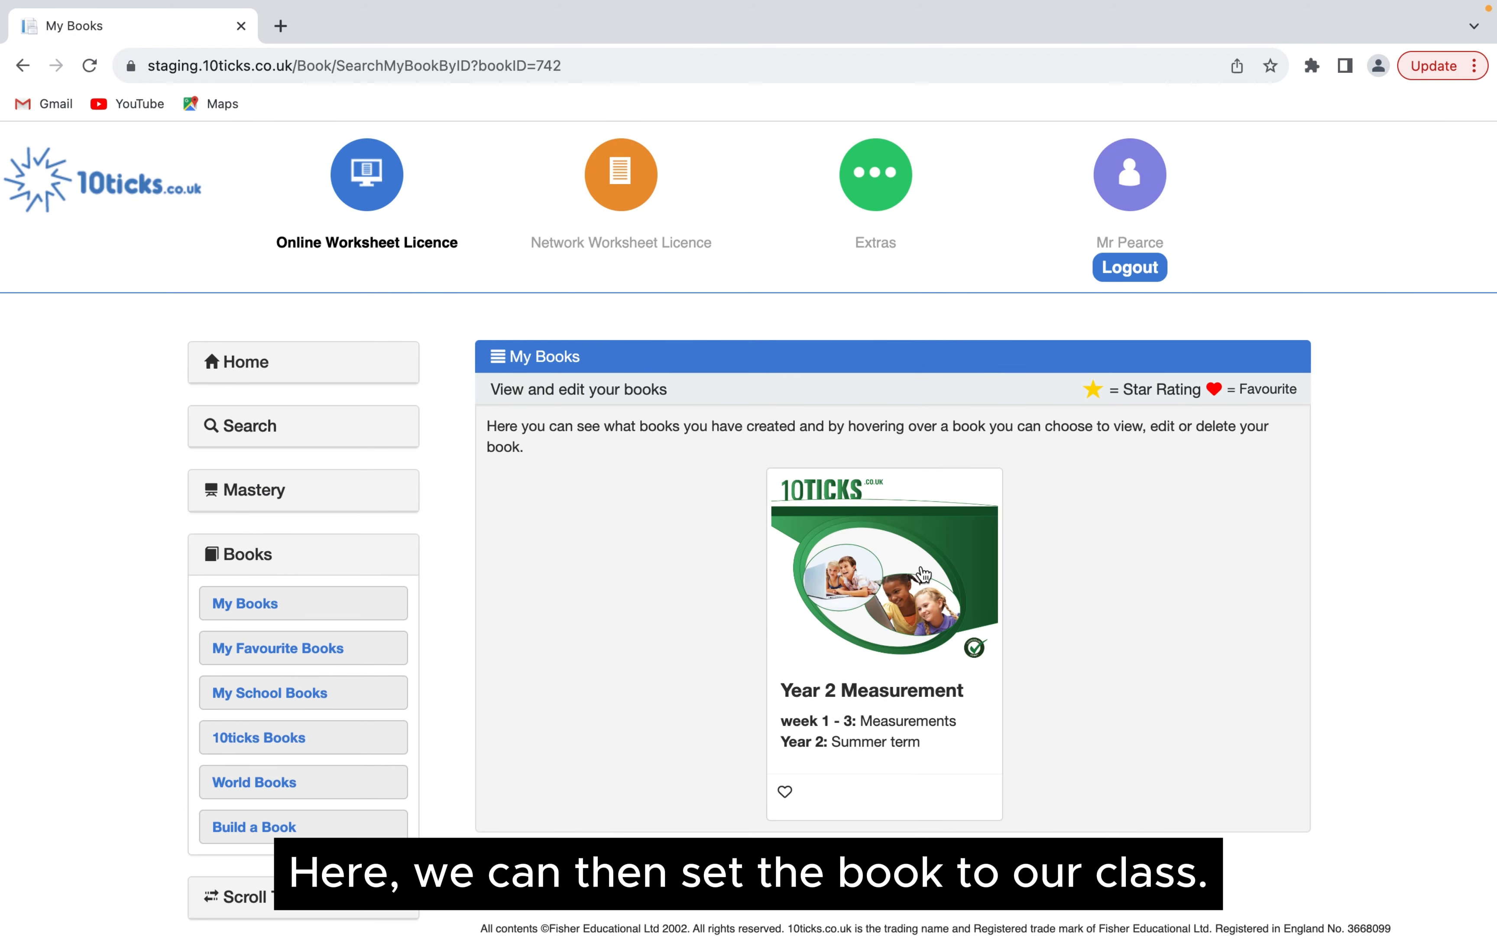
pyautogui.click(894, 560)
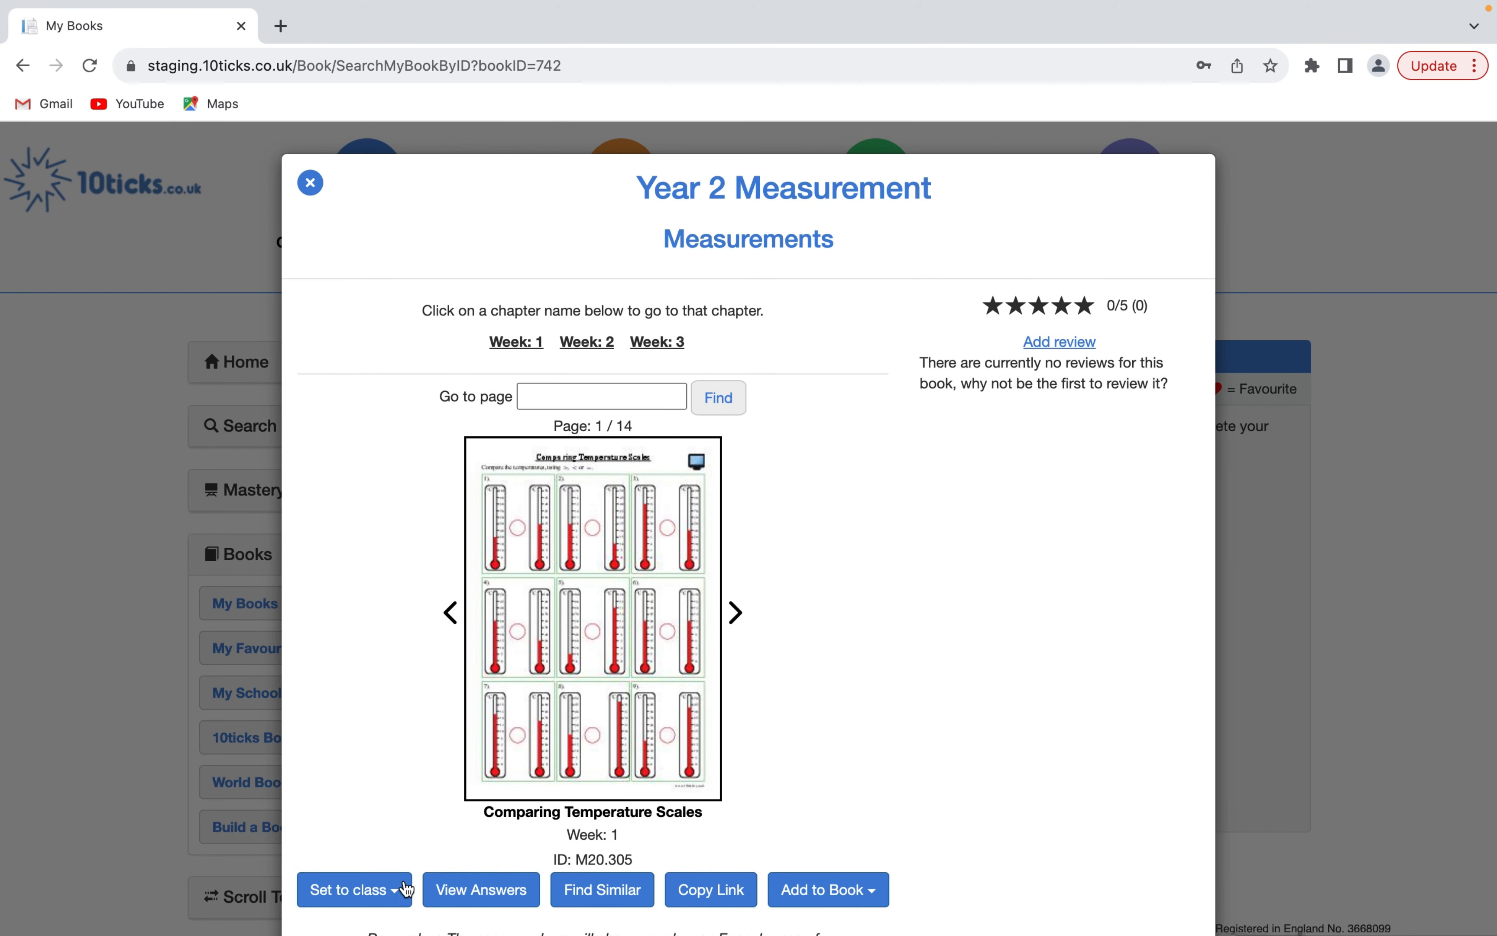
# - Set the whole book to the Year 2 class with the work due on 29/04/2023
pyautogui.click(396, 890)
pyautogui.scroll(-2, 484, 806)
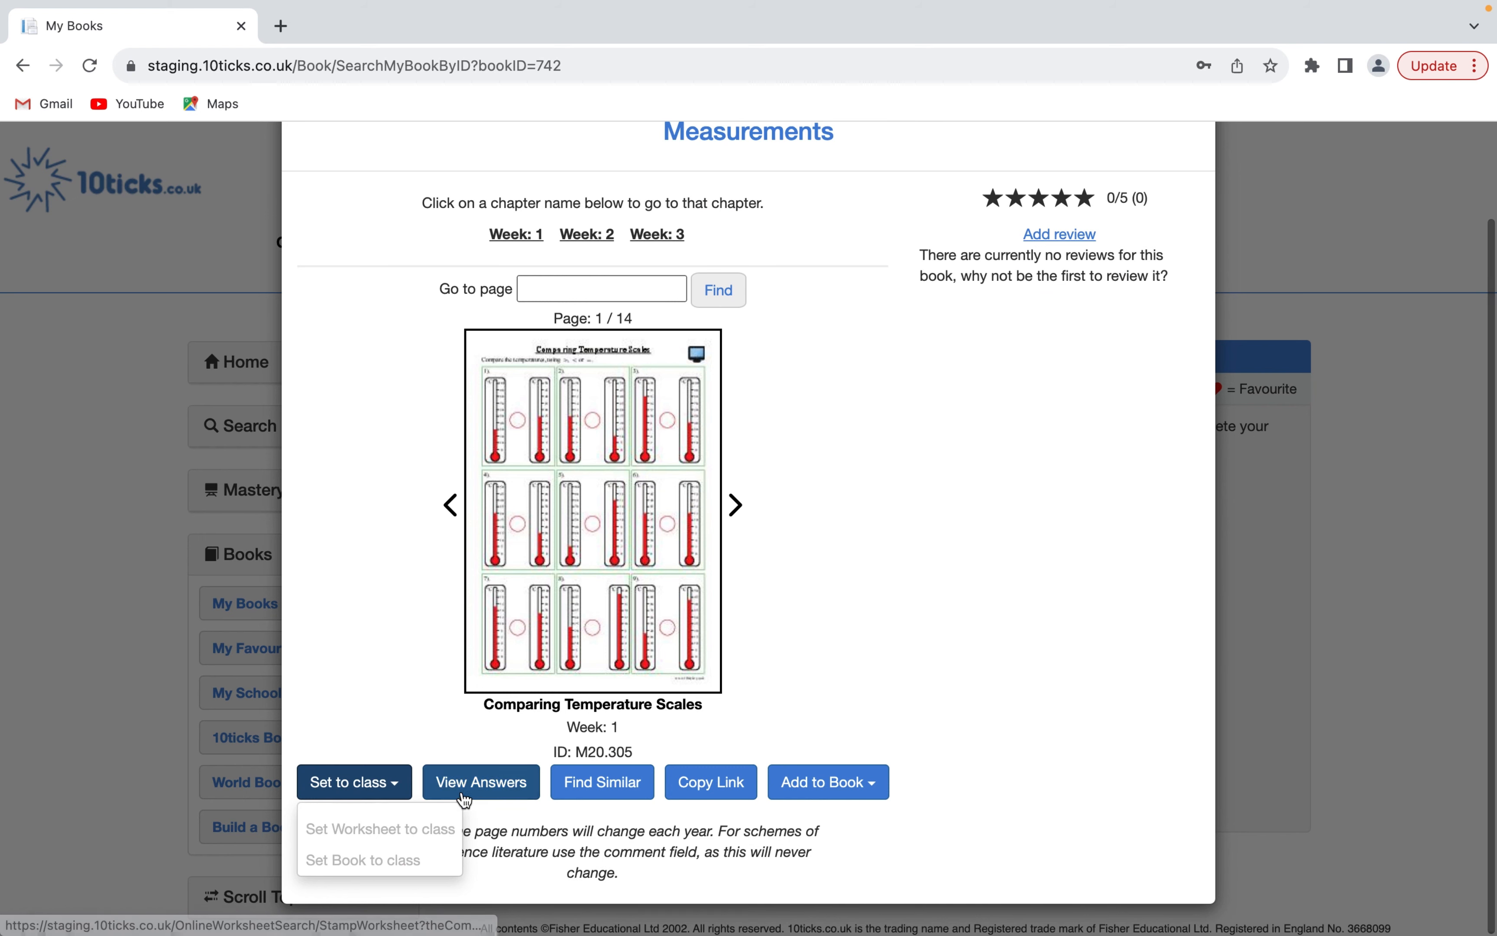
pyautogui.click(405, 862)
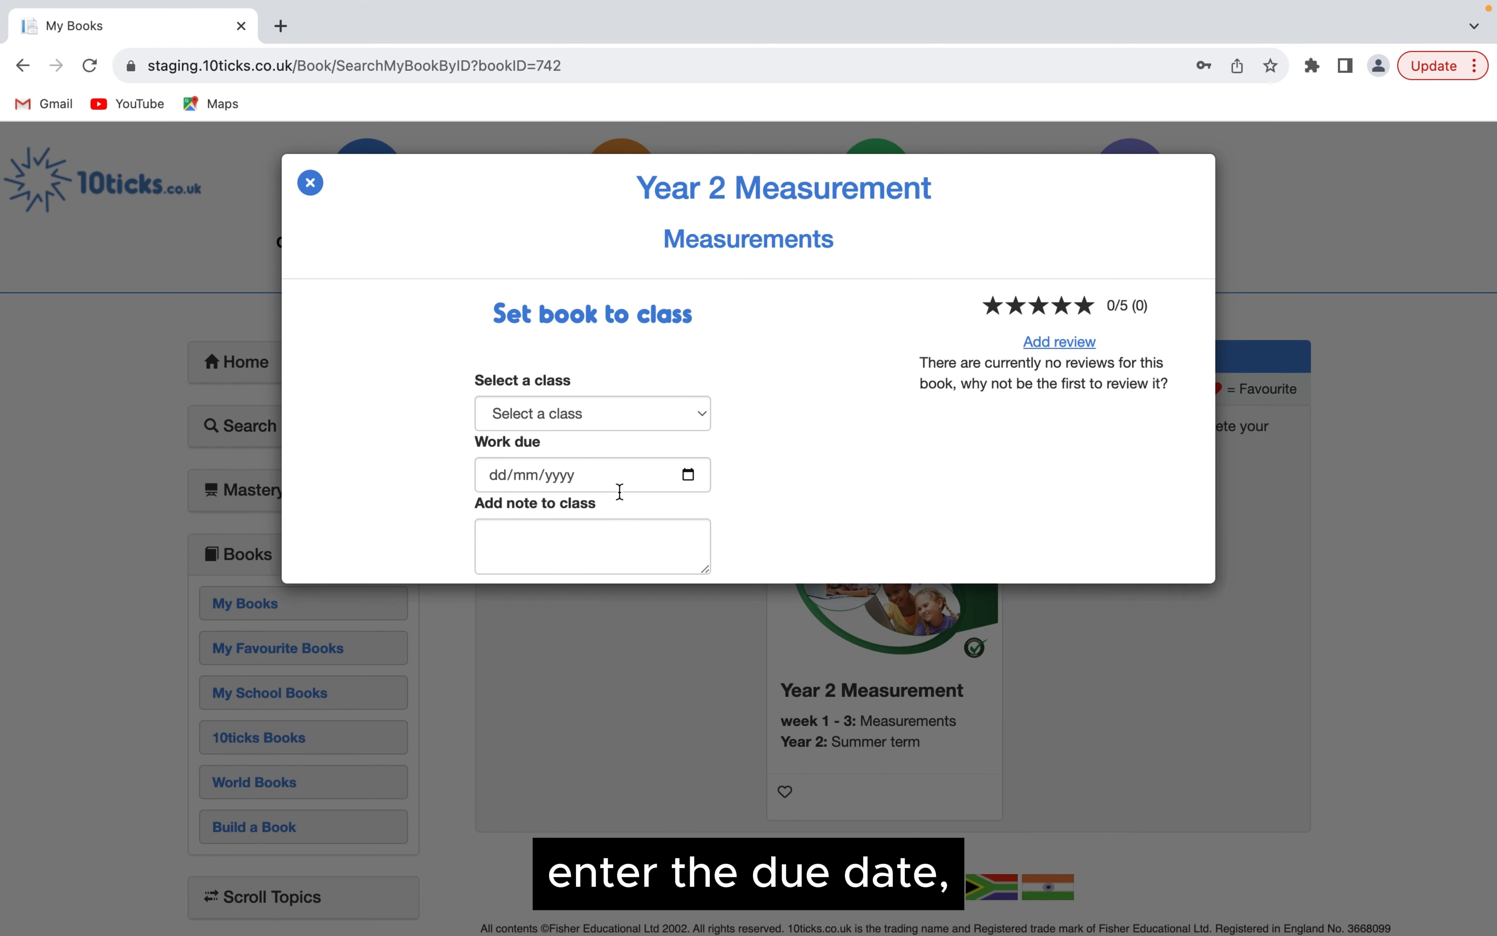
pyautogui.click(588, 423)
pyautogui.click(504, 480)
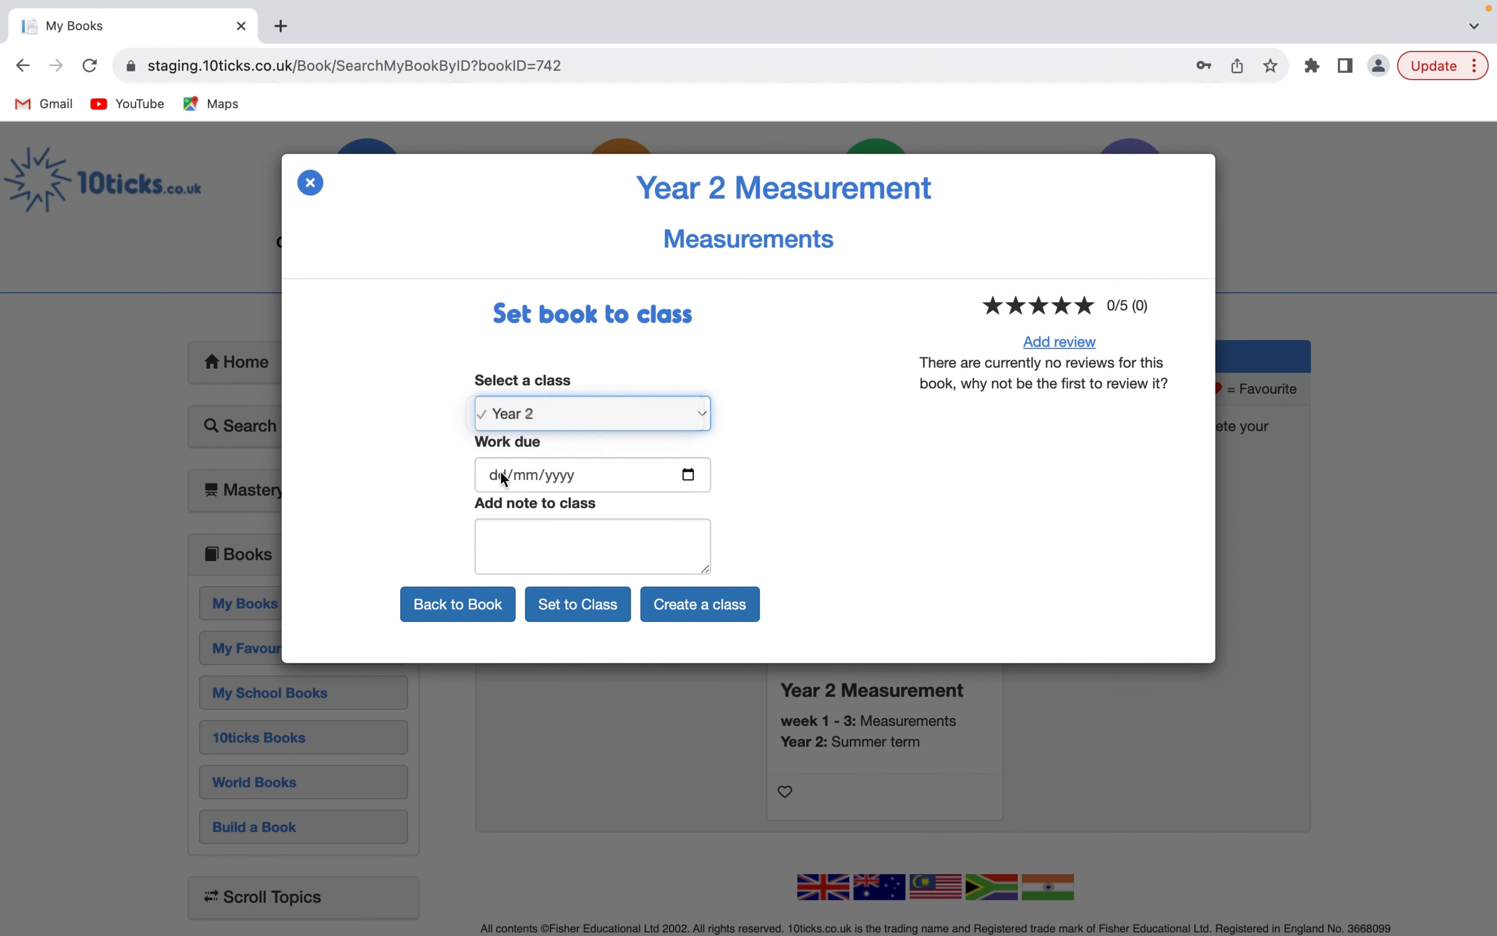
pyautogui.click(504, 480)
pyautogui.write('2904')
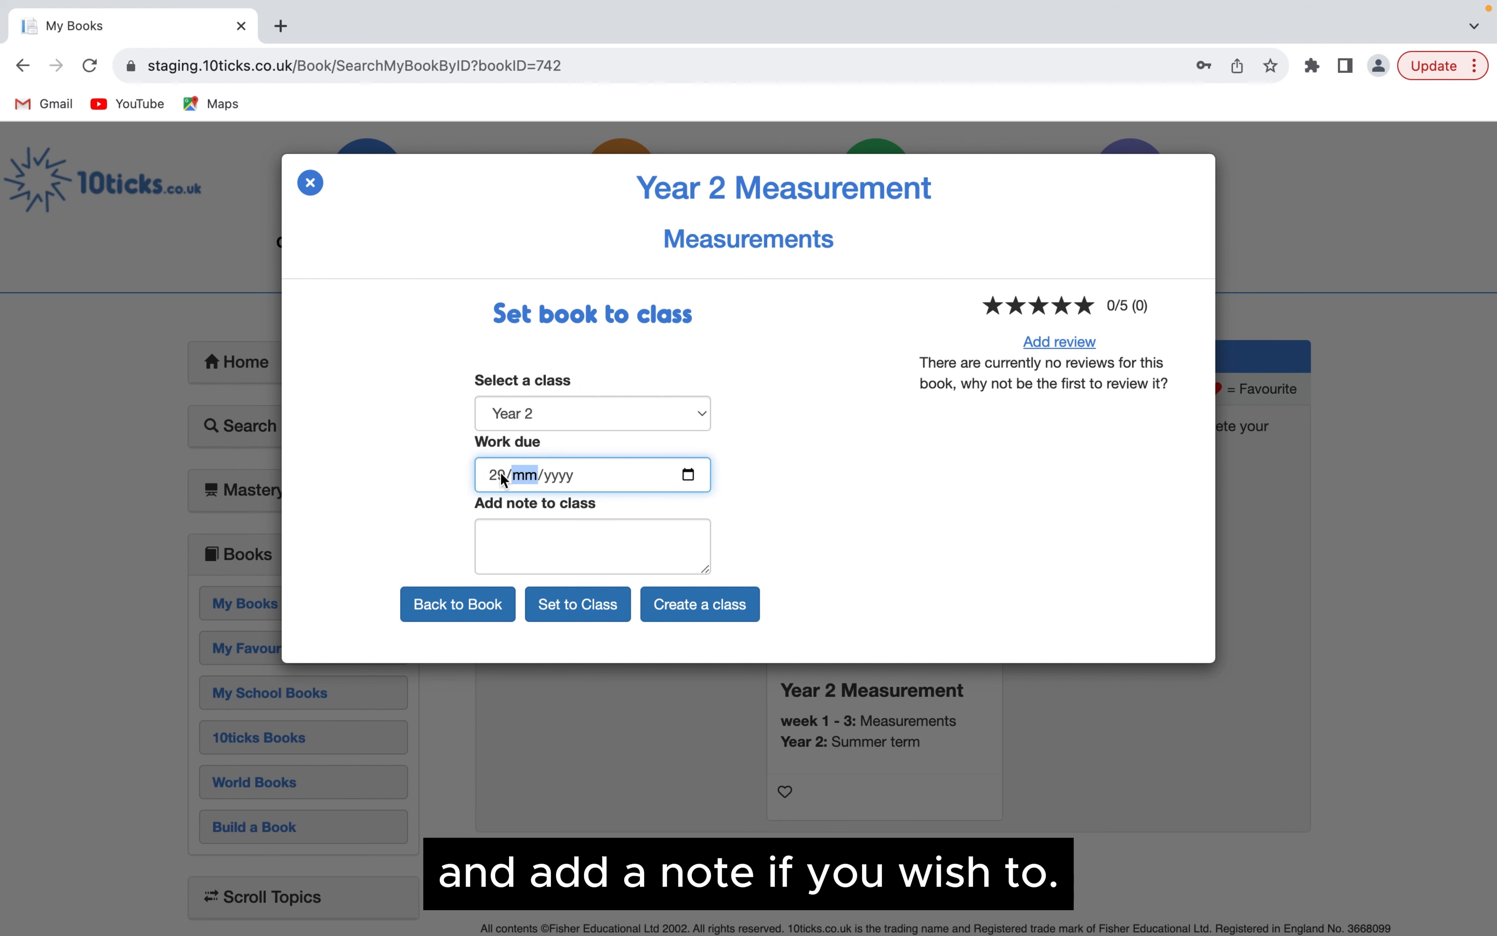
pyautogui.write('2023')
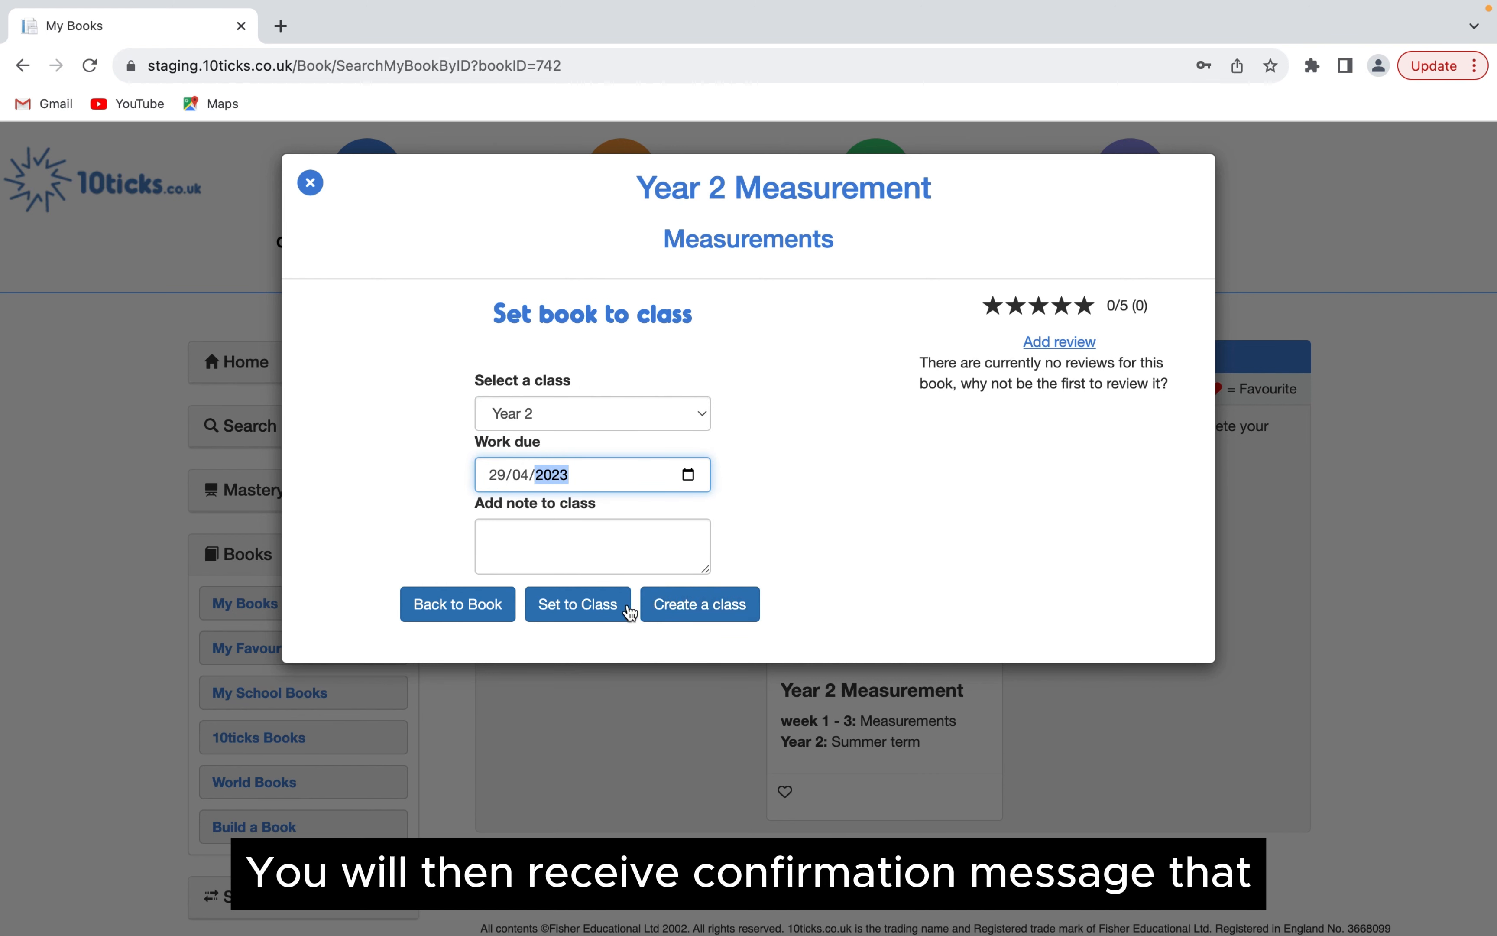
pyautogui.click(583, 612)
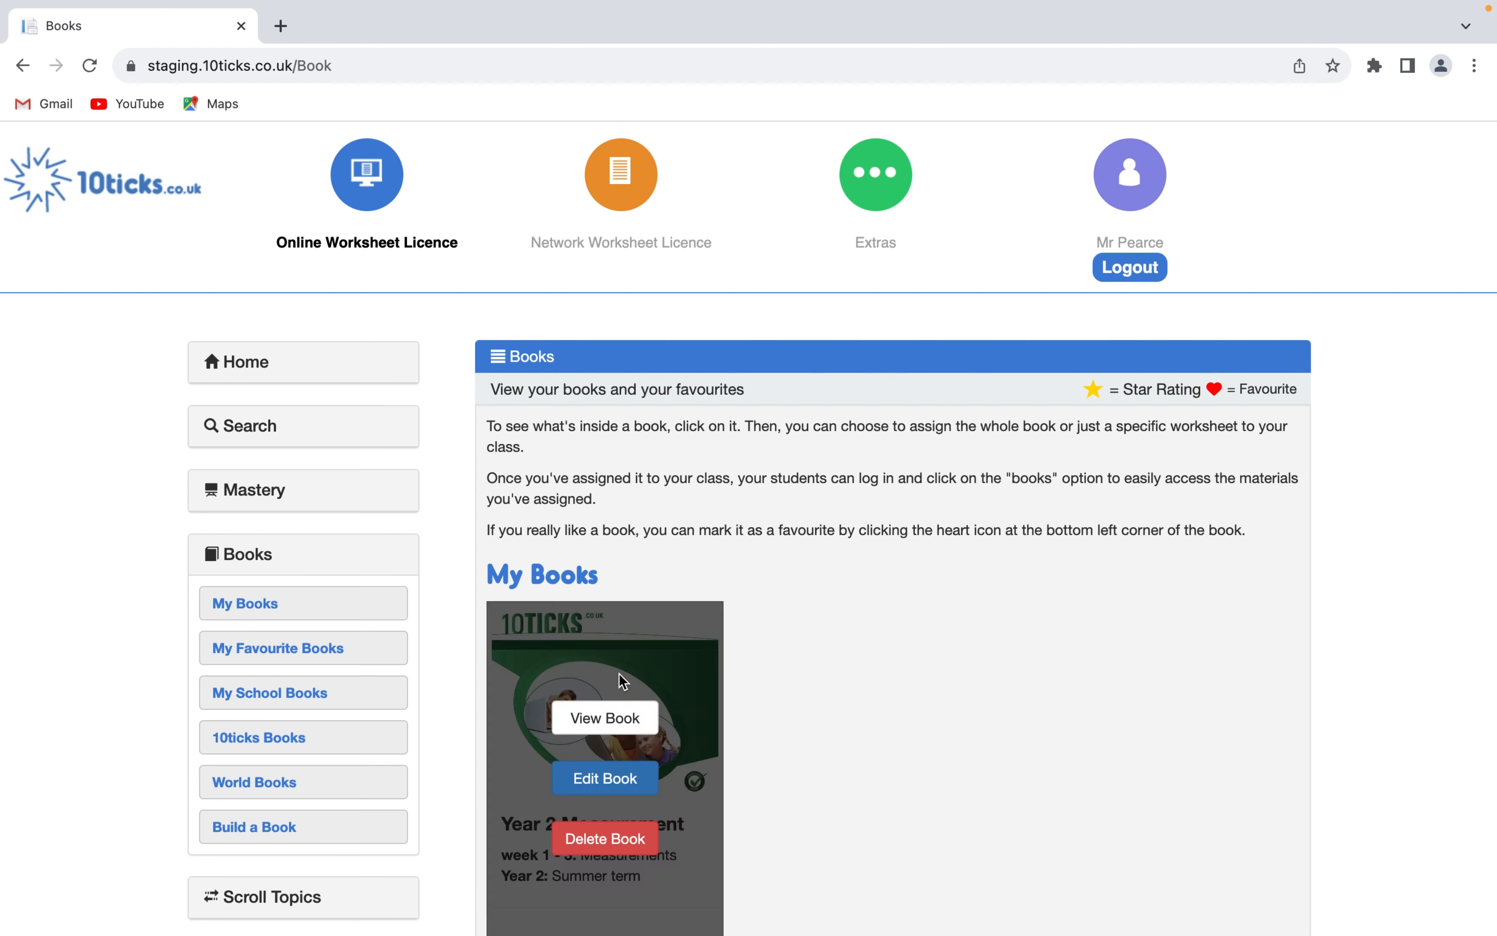
# - Open the Year 2 Measurement book from My Books for editing, confirming its return to drafts
pyautogui.click(319, 611)
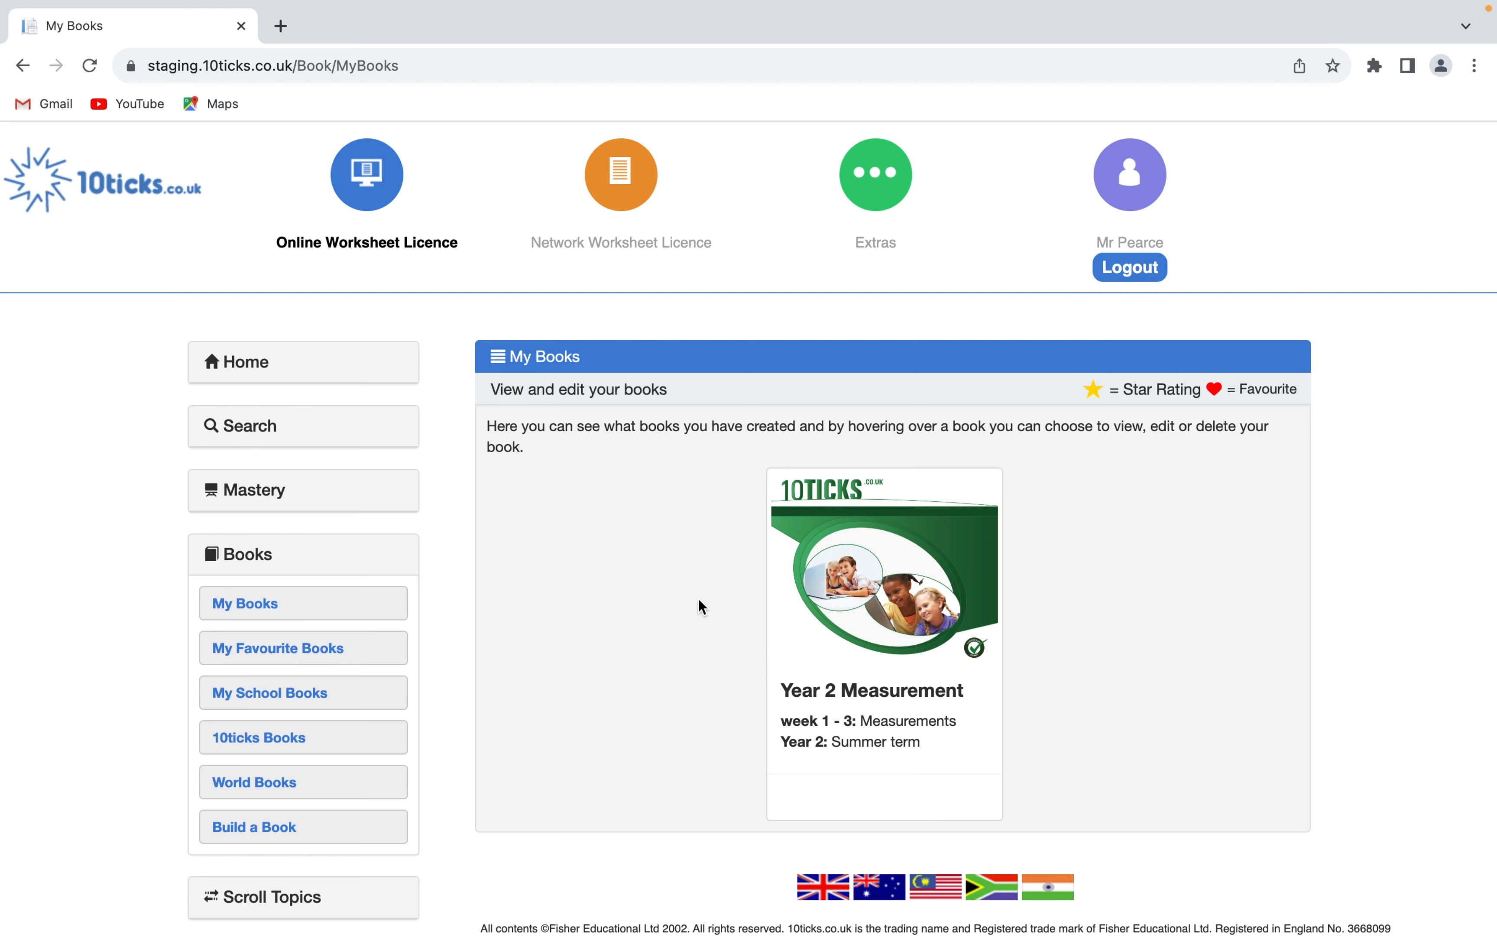
pyautogui.moveTo(950, 531)
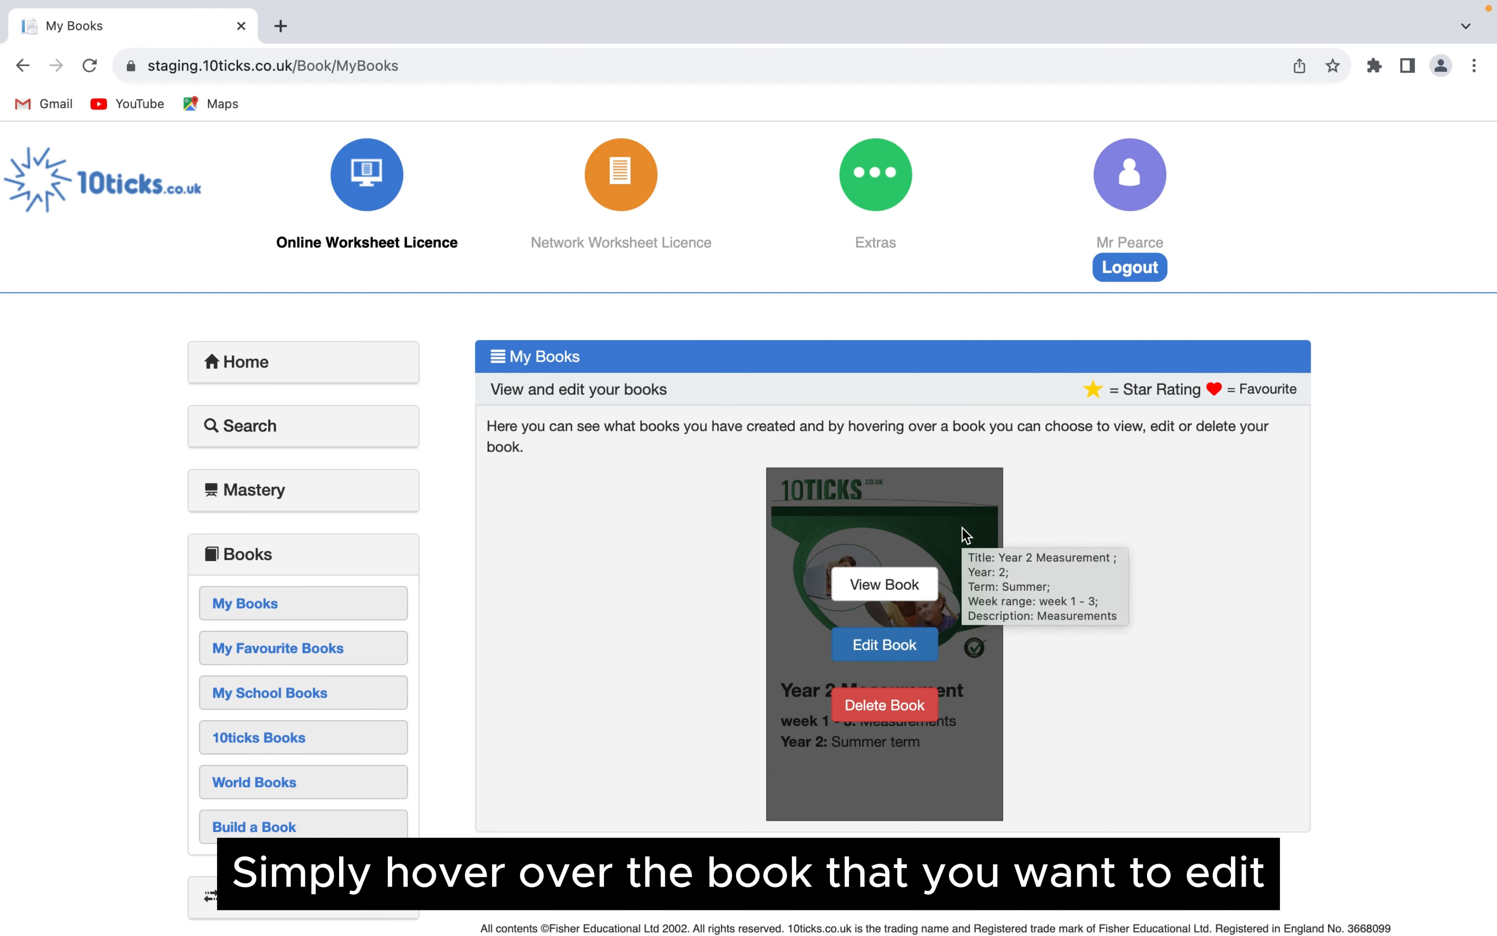
pyautogui.click(883, 645)
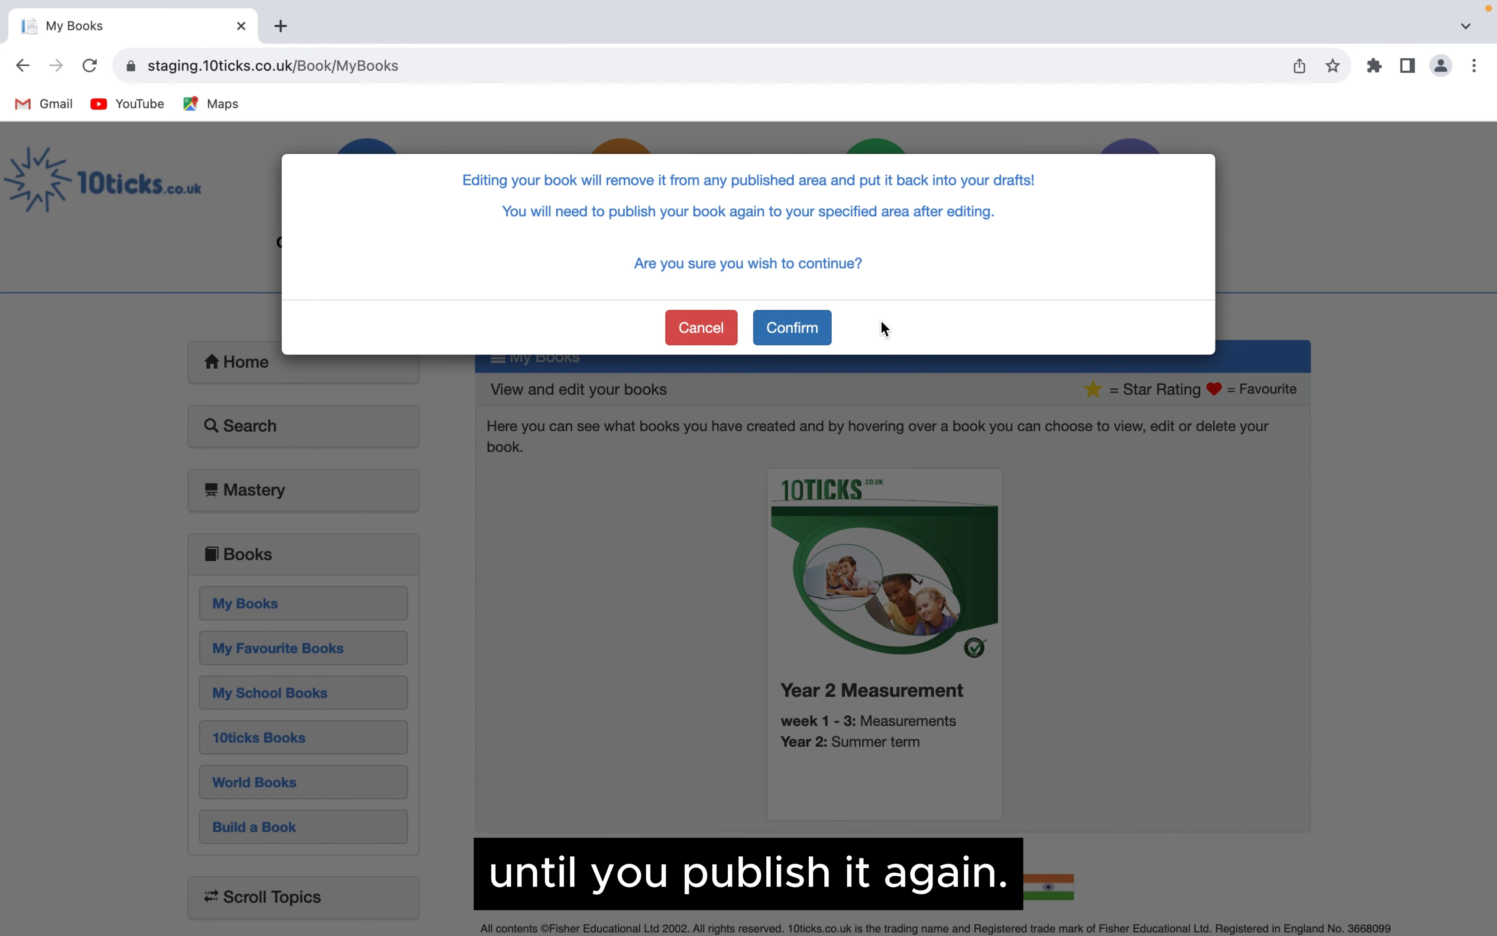
pyautogui.click(814, 335)
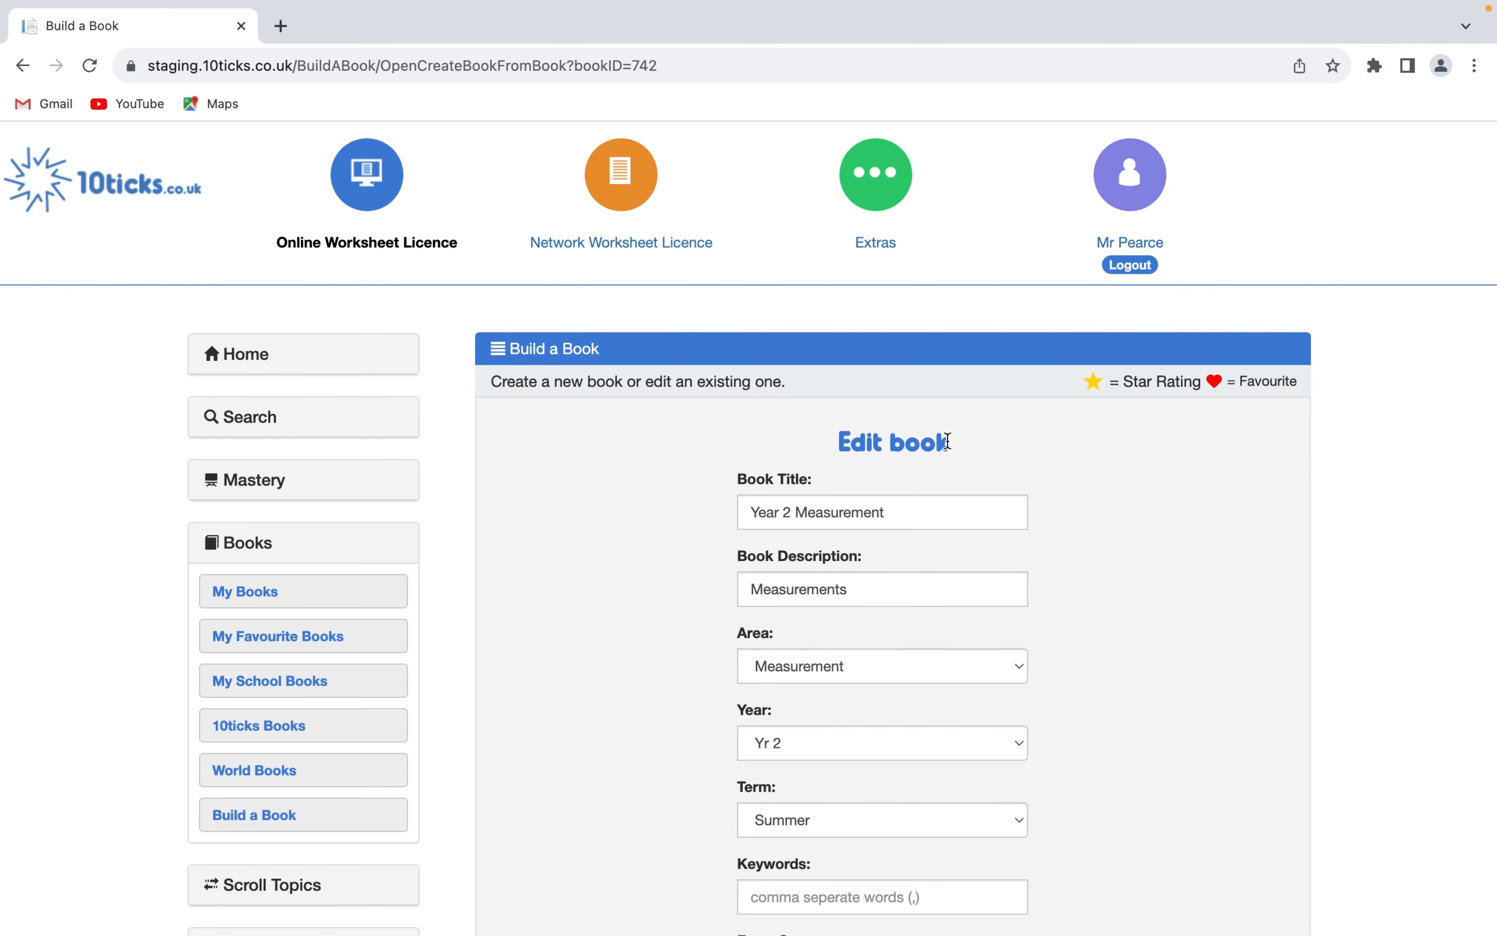
# - Add the keyword Measurement to the book's details and update its titles
pyautogui.scroll(-3, 883, 495)
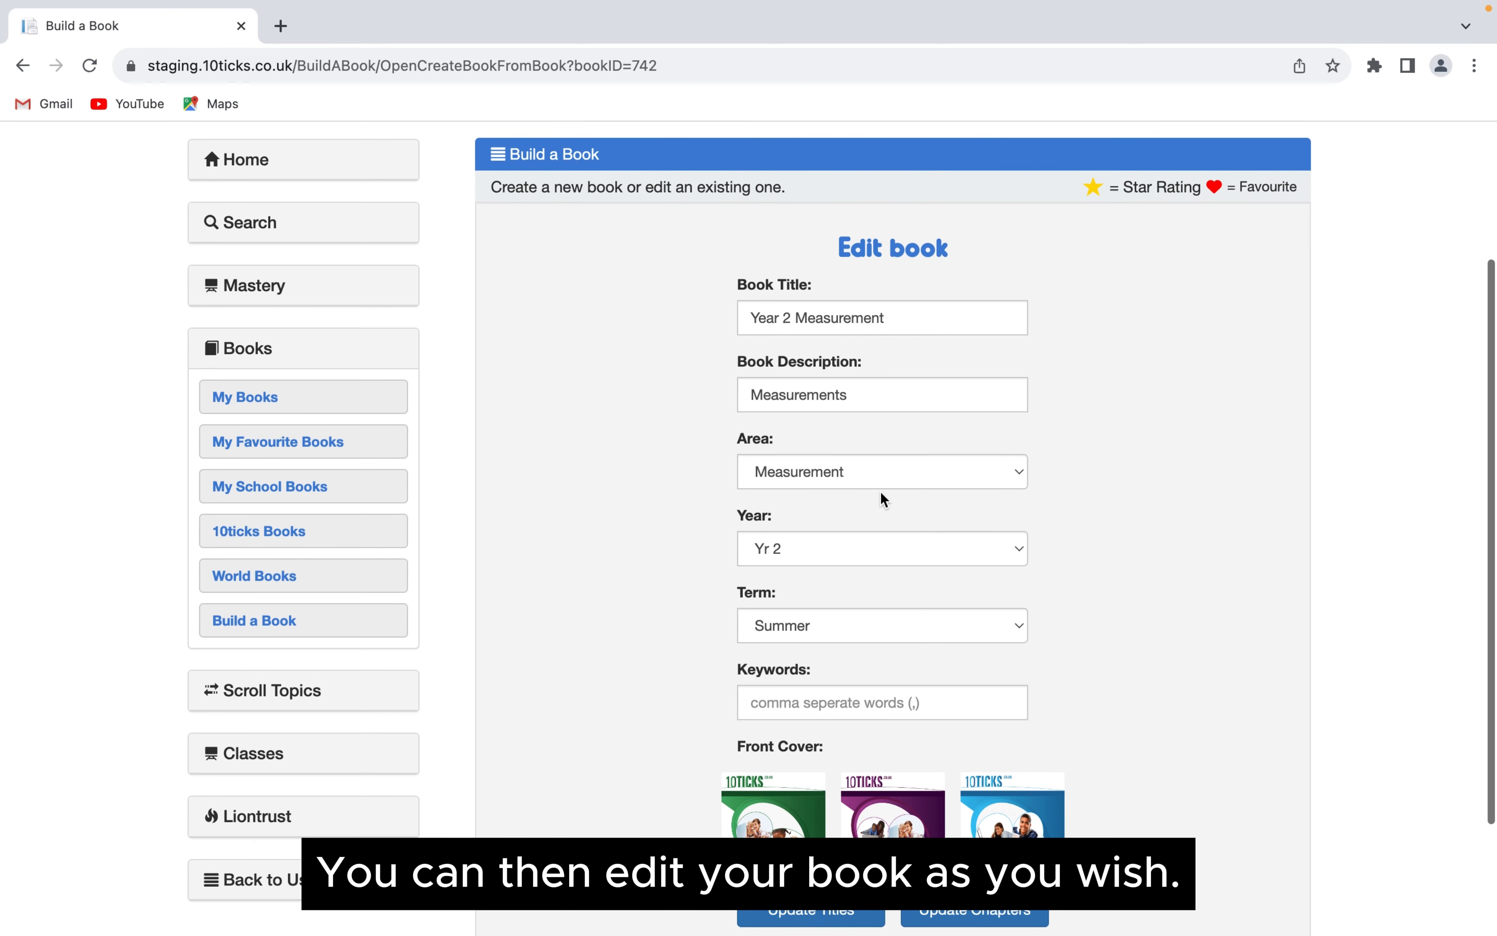
pyautogui.click(855, 706)
pyautogui.write('M')
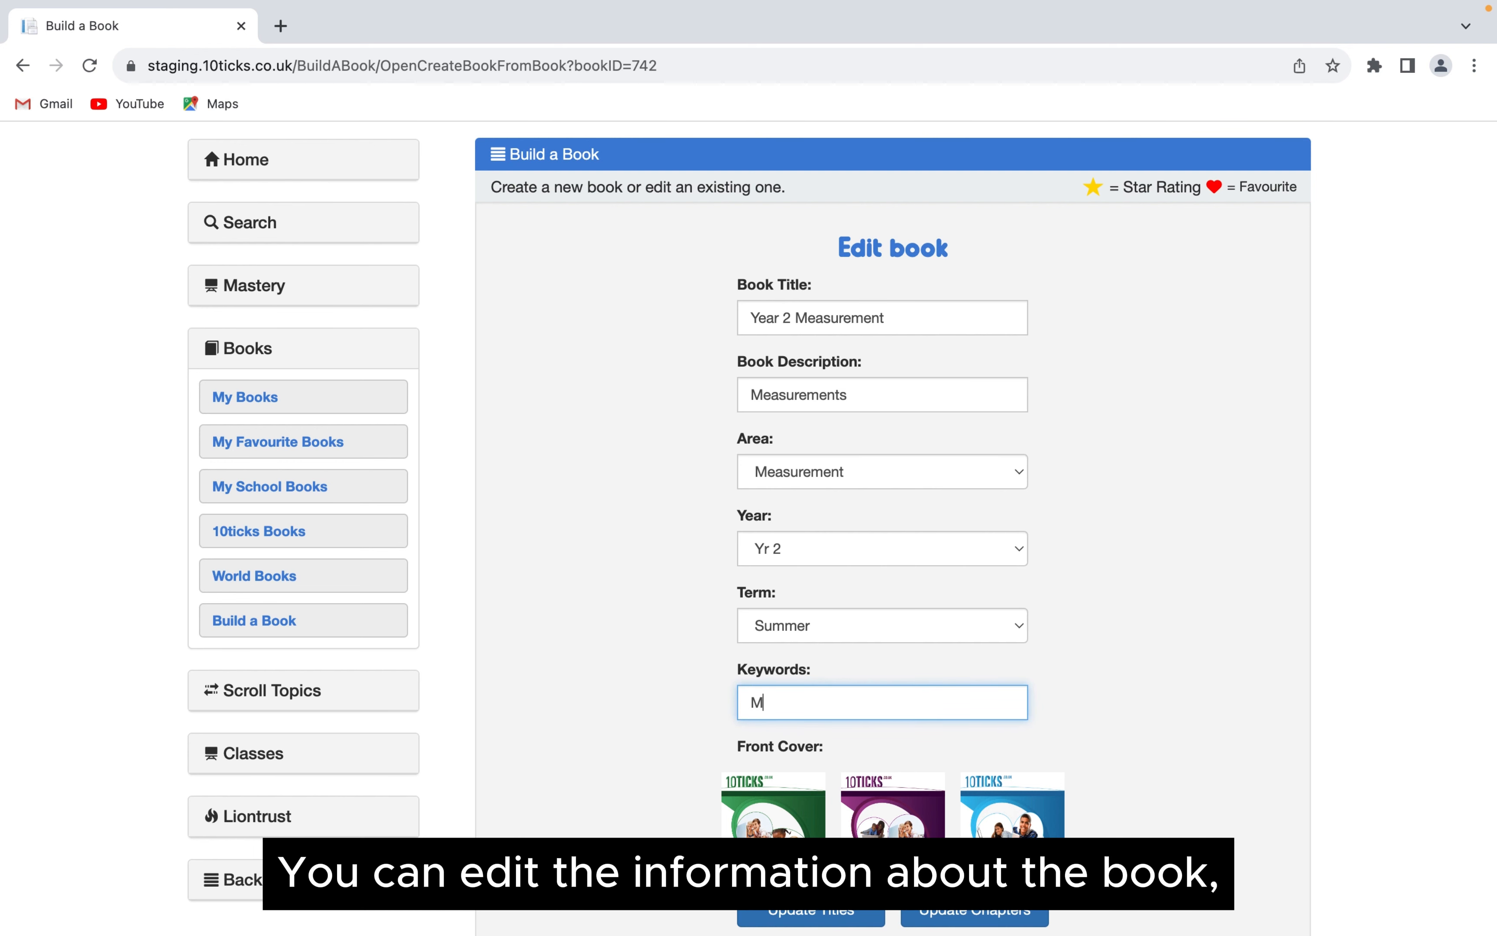
pyautogui.write('easurement')
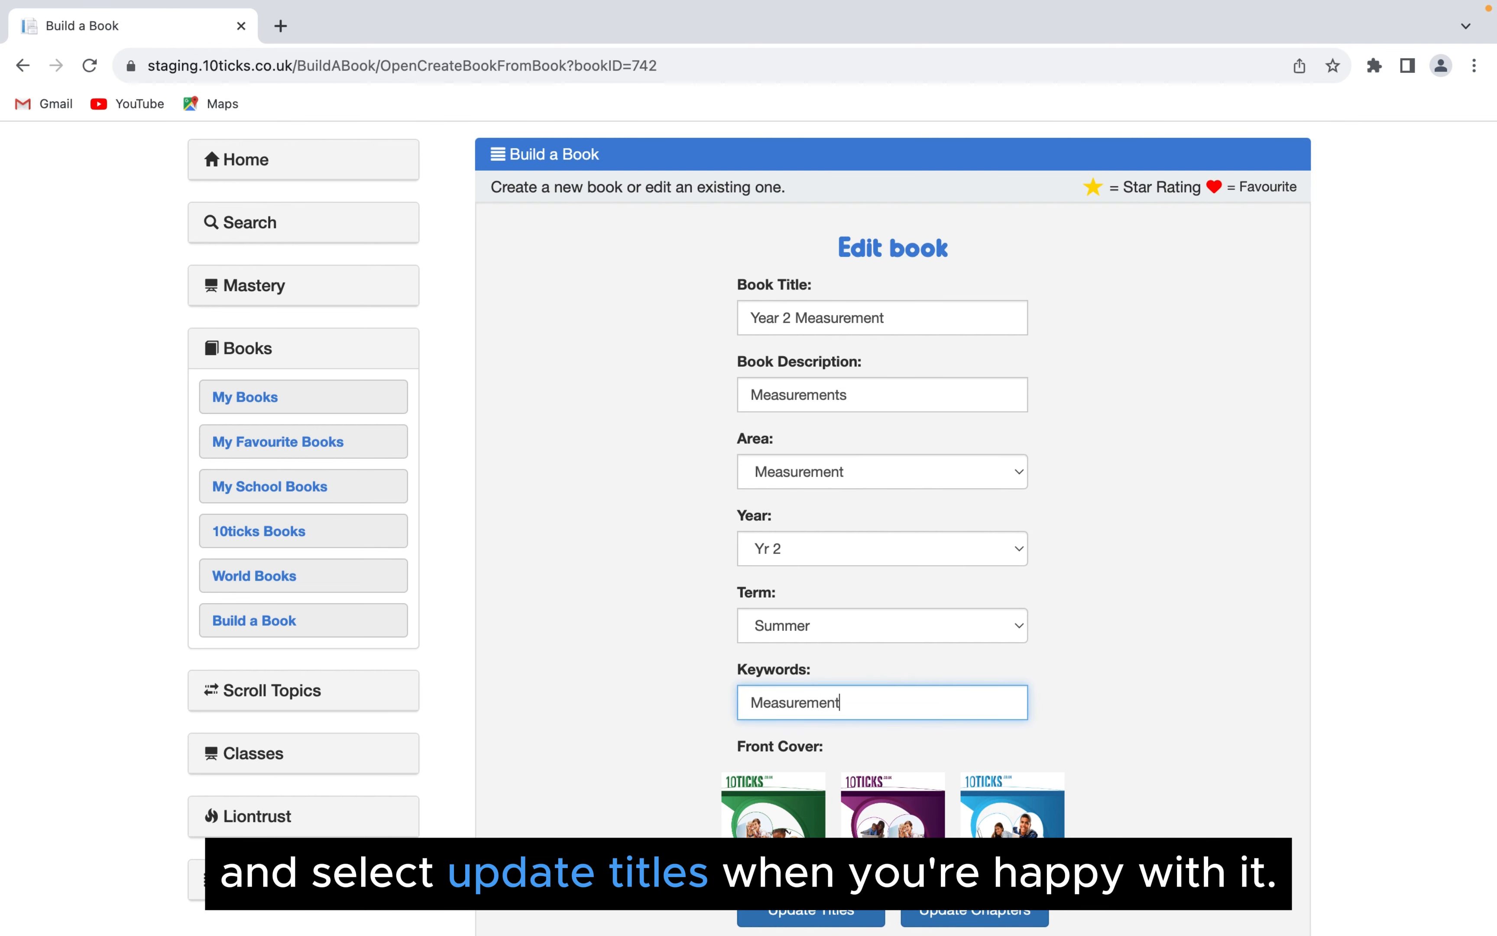
pyautogui.scroll(-3, 810, 743)
pyautogui.click(810, 781)
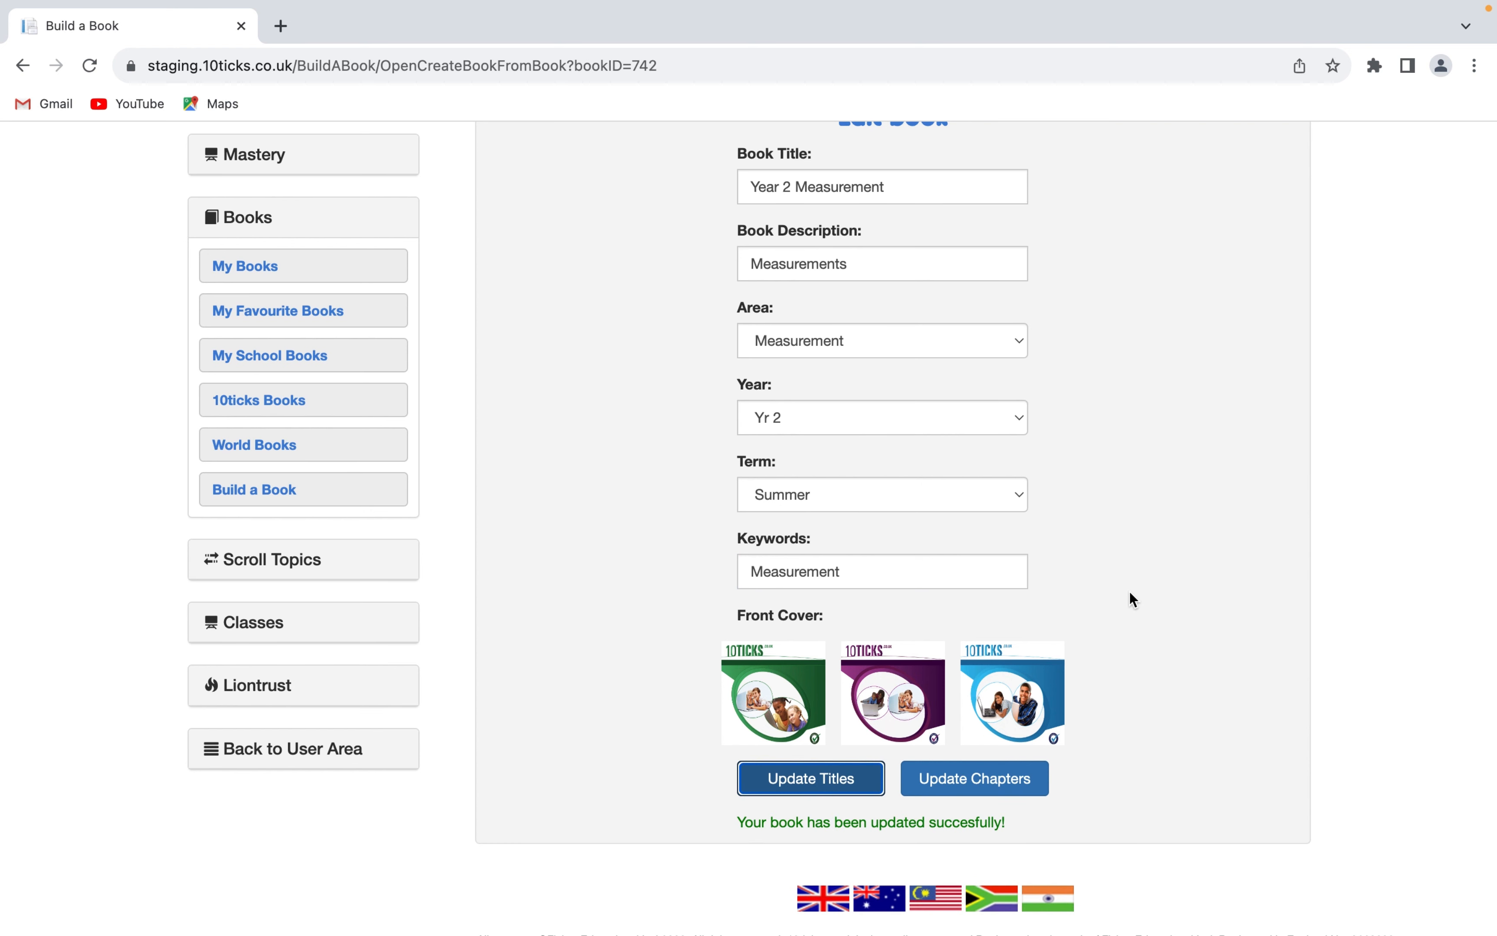
# - Open the book's chapter selection for updating and collapse the Temperature chapter
pyautogui.scroll(1, 1130, 600)
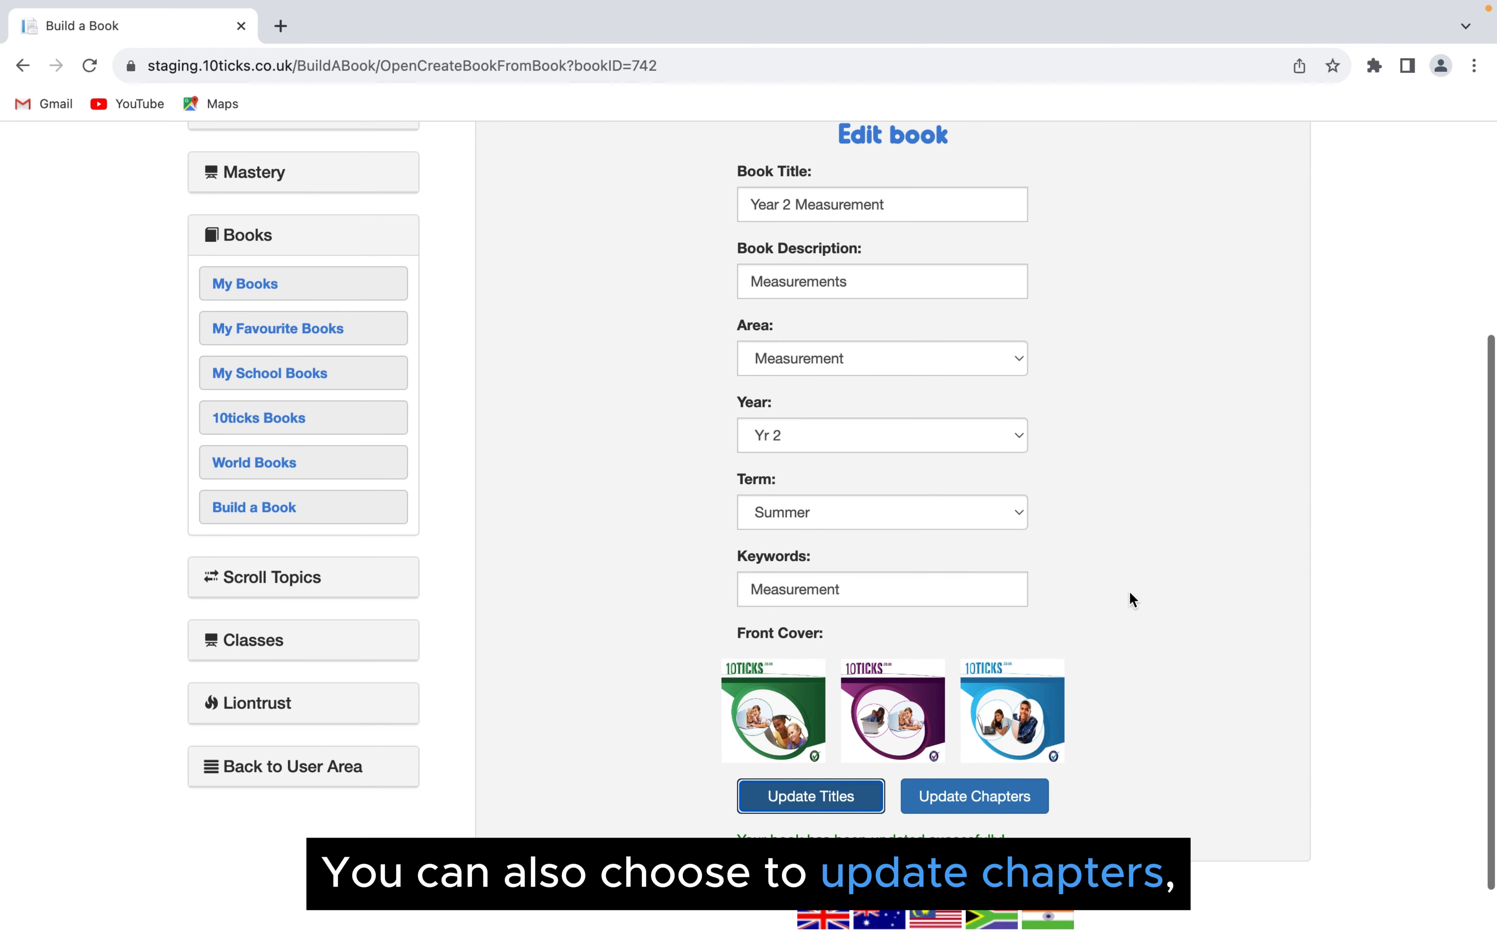
pyautogui.click(1036, 802)
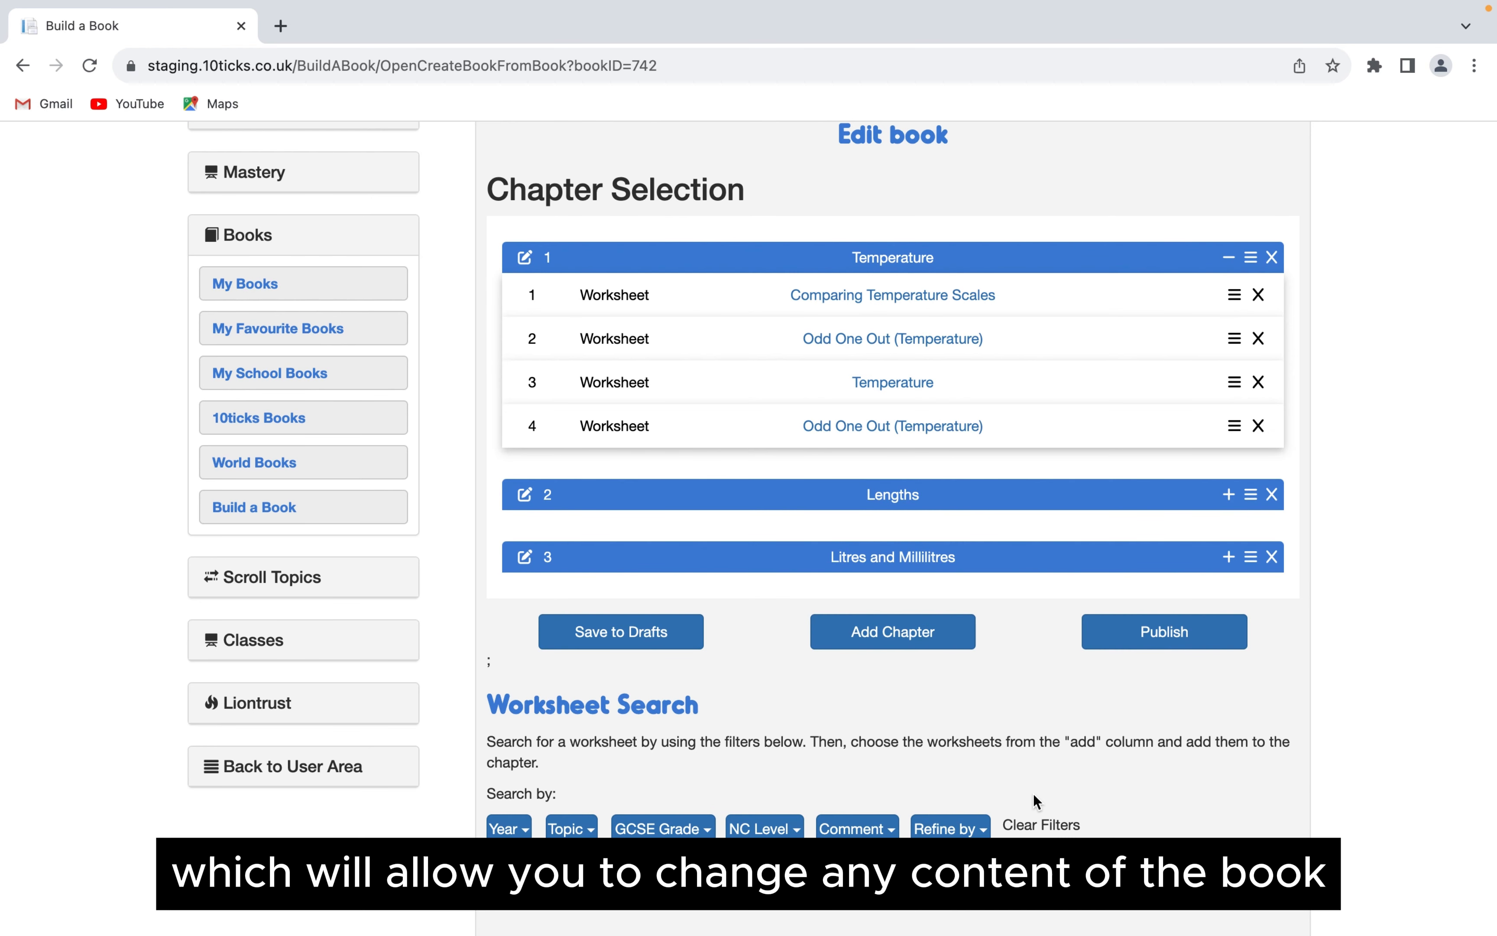
pyautogui.click(1230, 258)
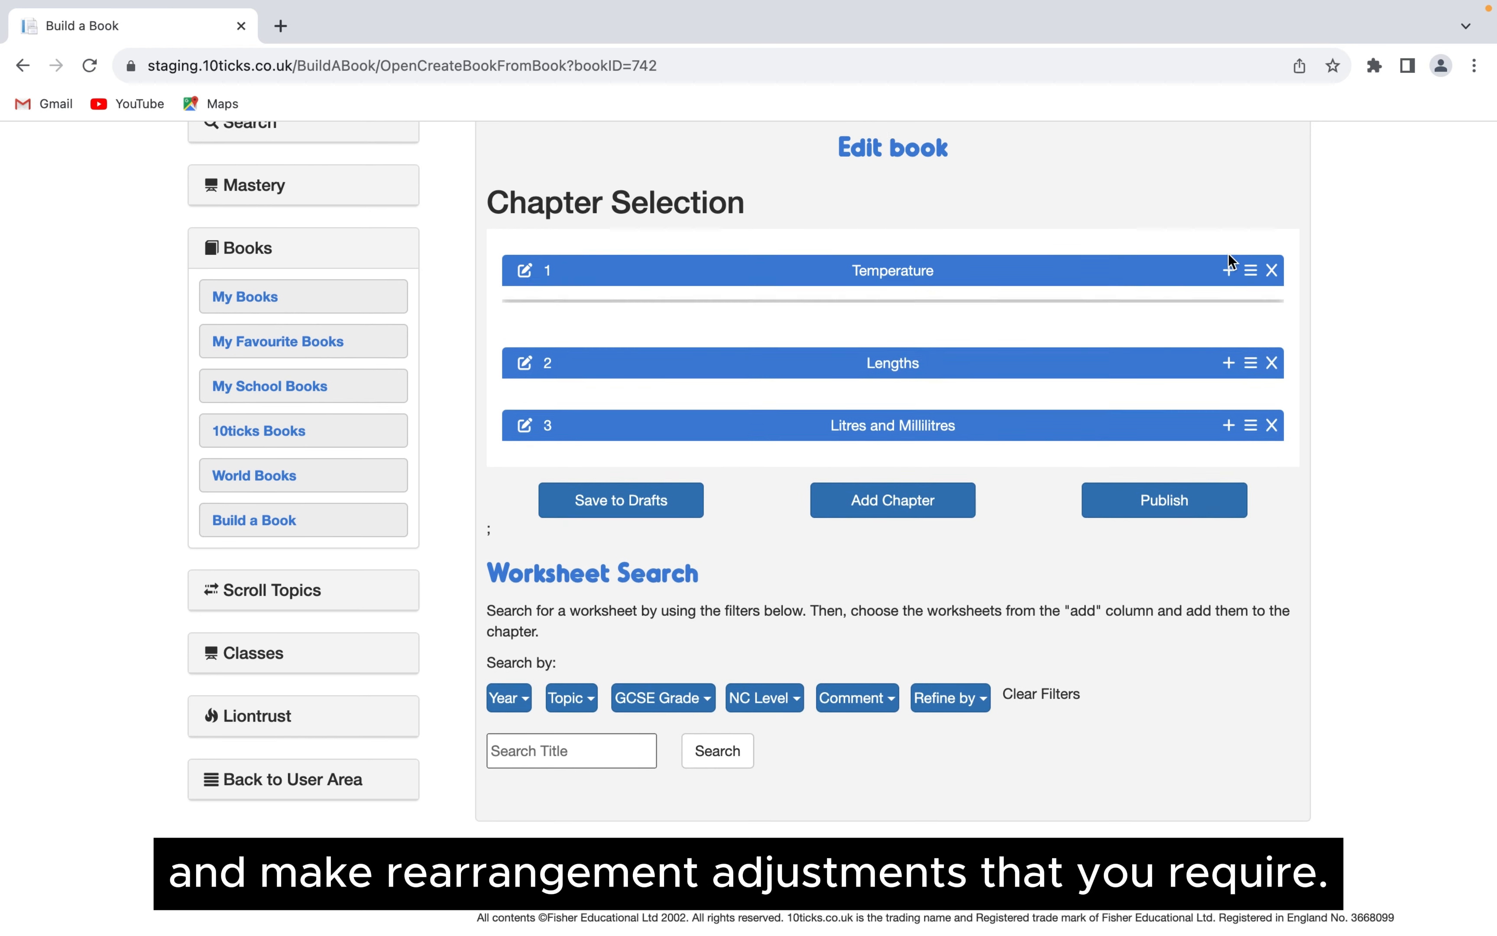
# - Publish the edited Year 2 Measurement book to My Books
pyautogui.scroll(2, 1188, 499)
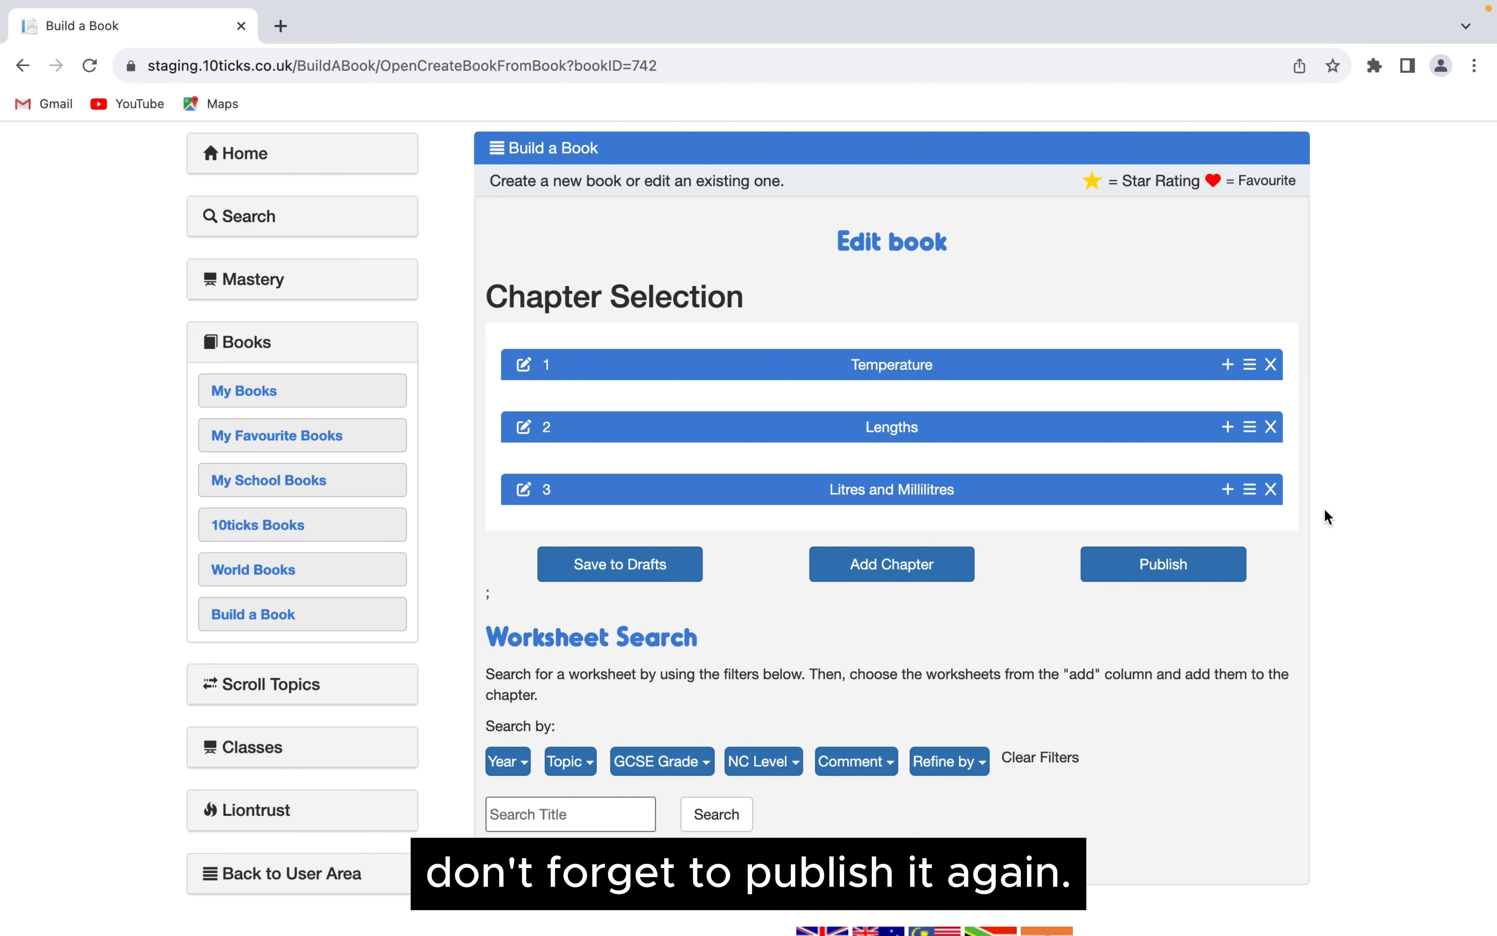
pyautogui.click(1182, 563)
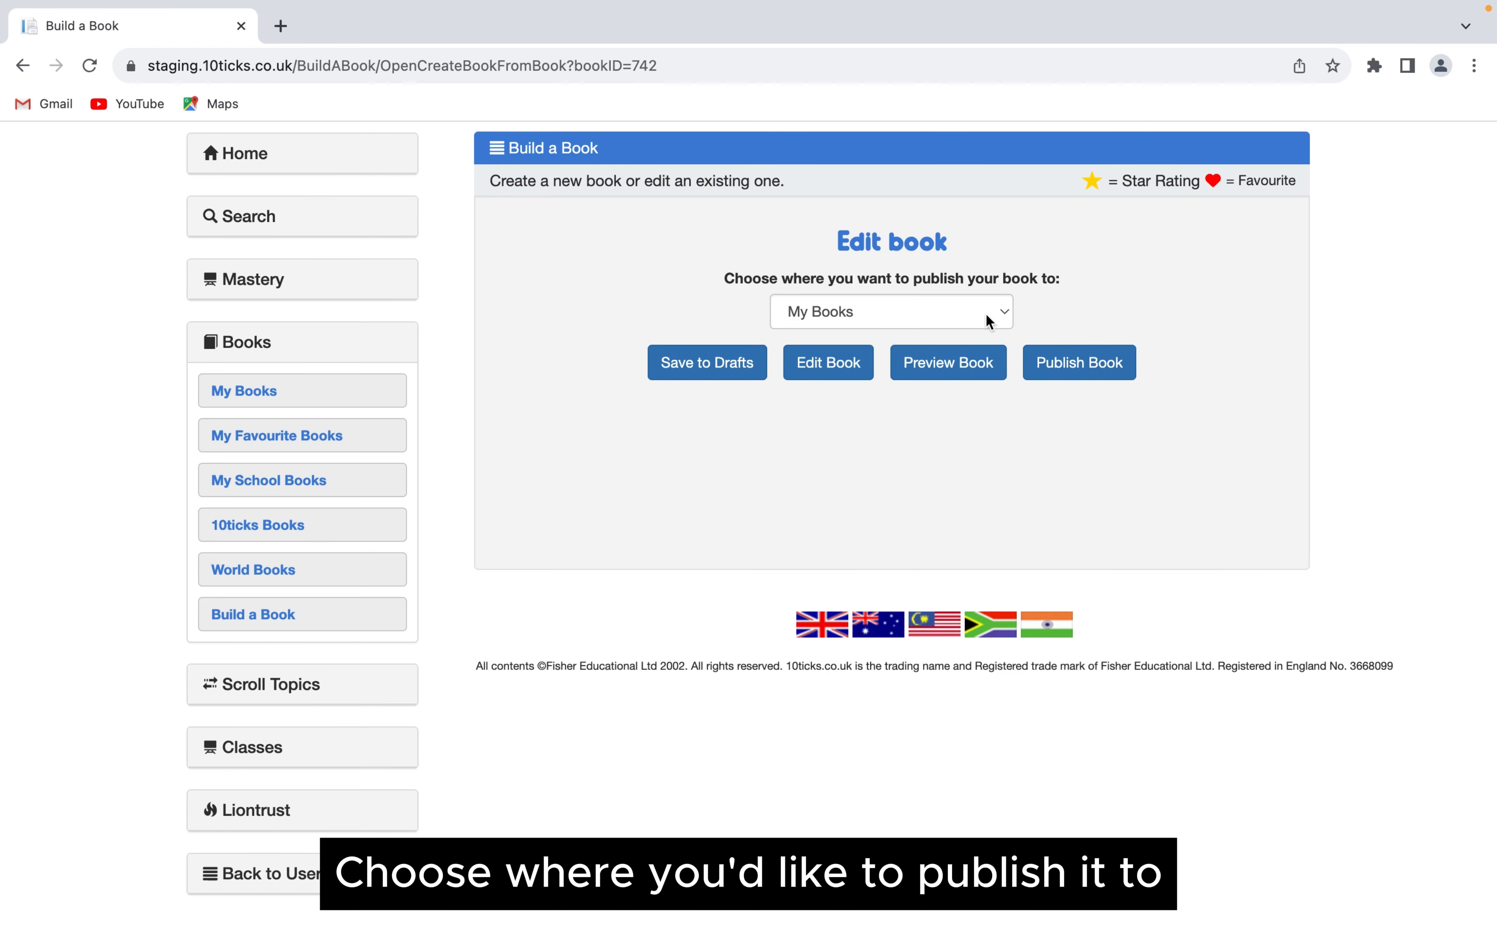
pyautogui.click(1101, 371)
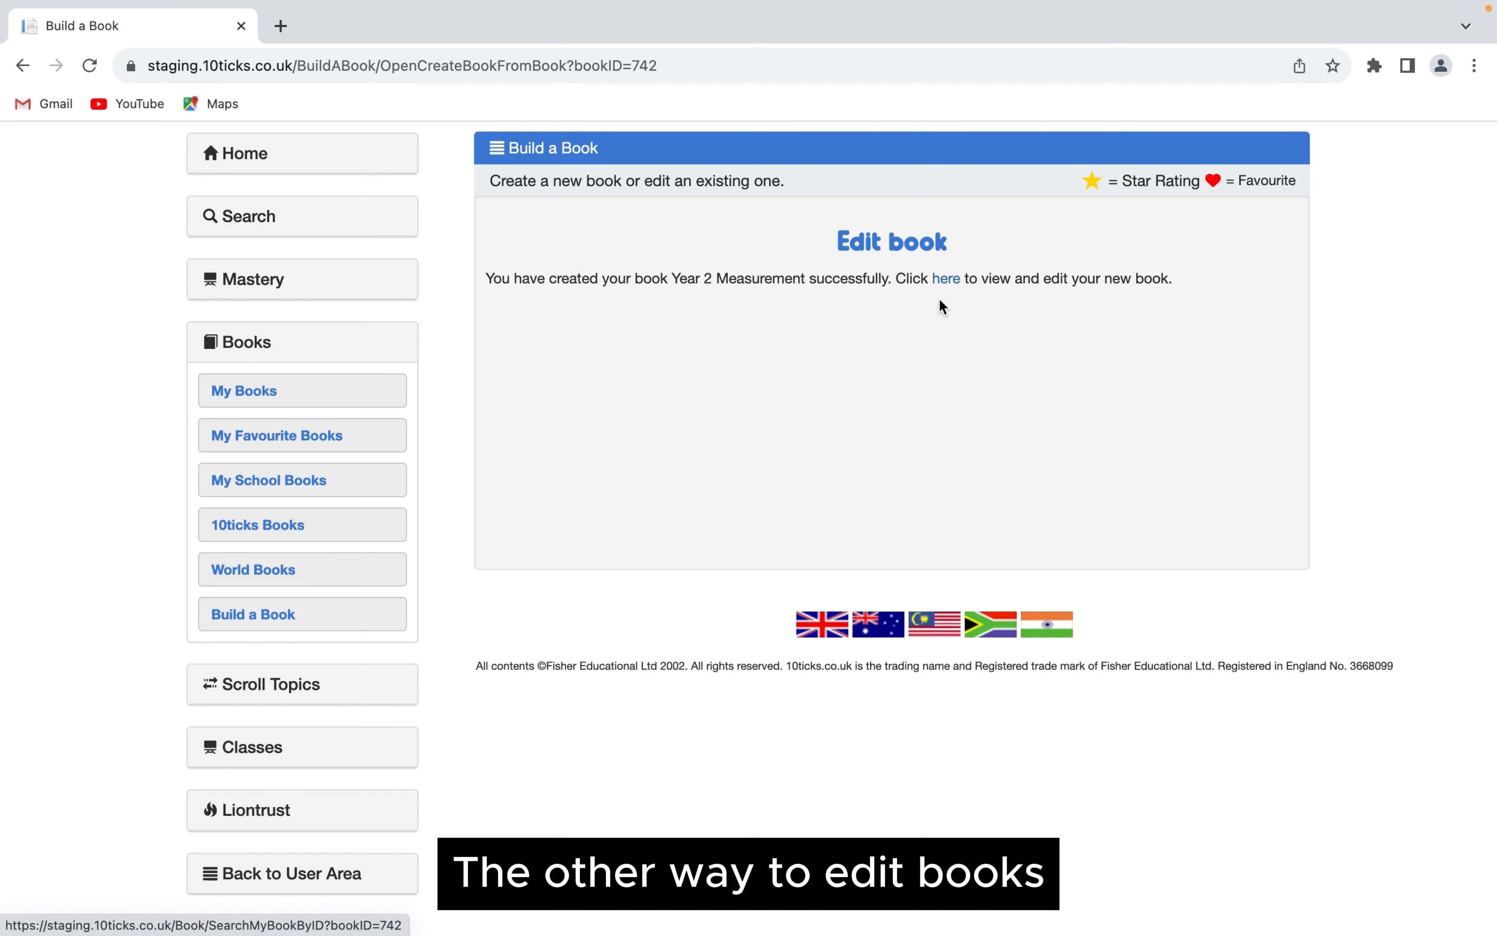
# - Open the 10ticks Books collection and filter it to Year 6, Spring term
pyautogui.click(347, 534)
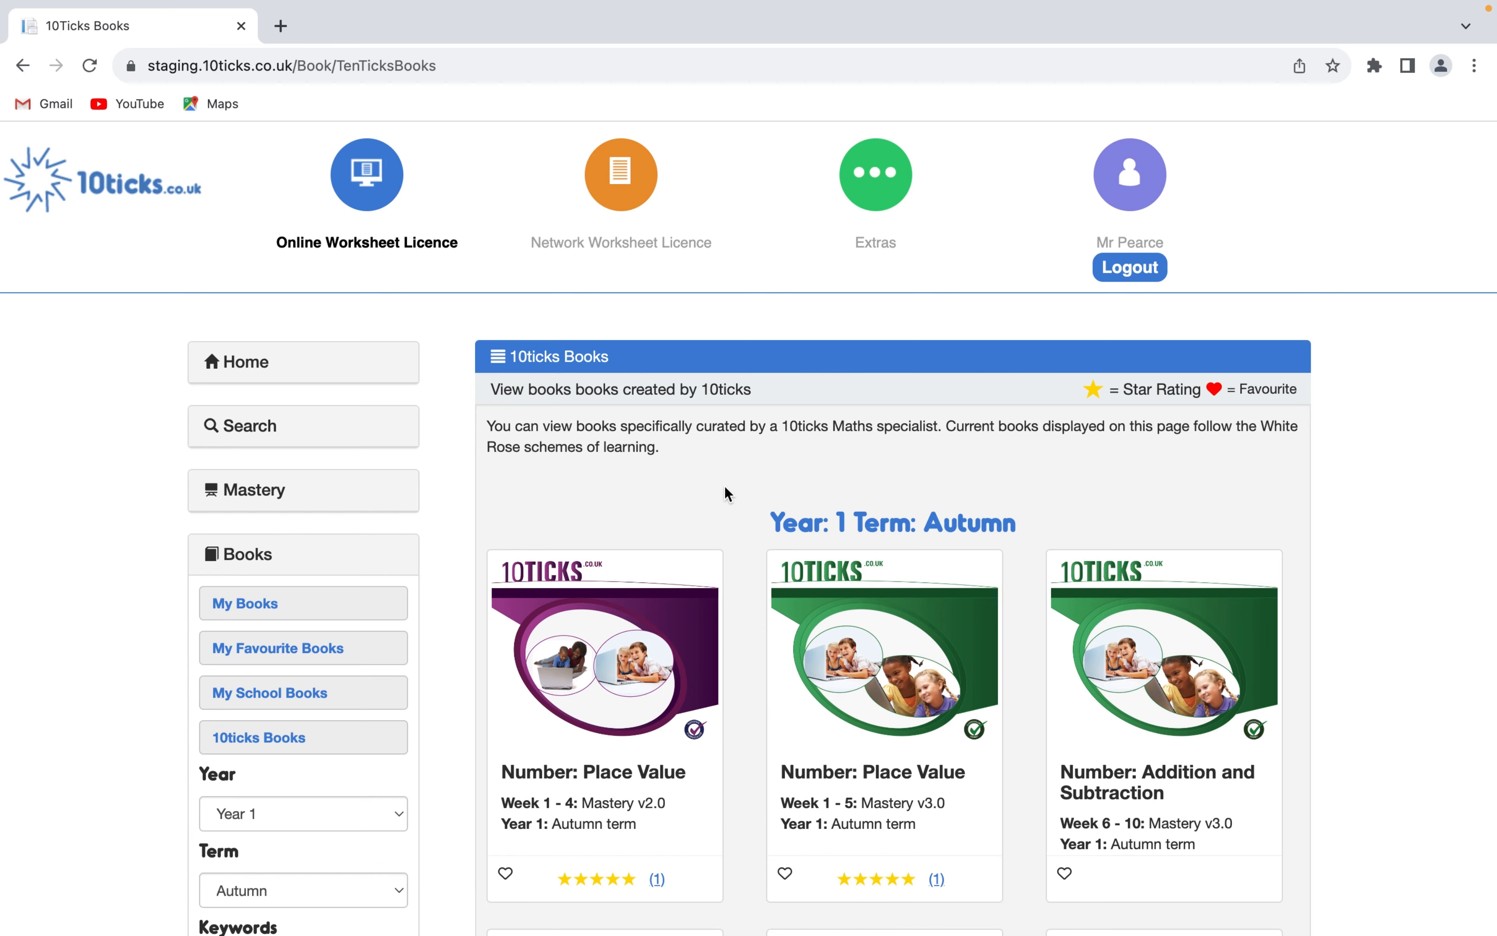
pyautogui.scroll(-1, 725, 487)
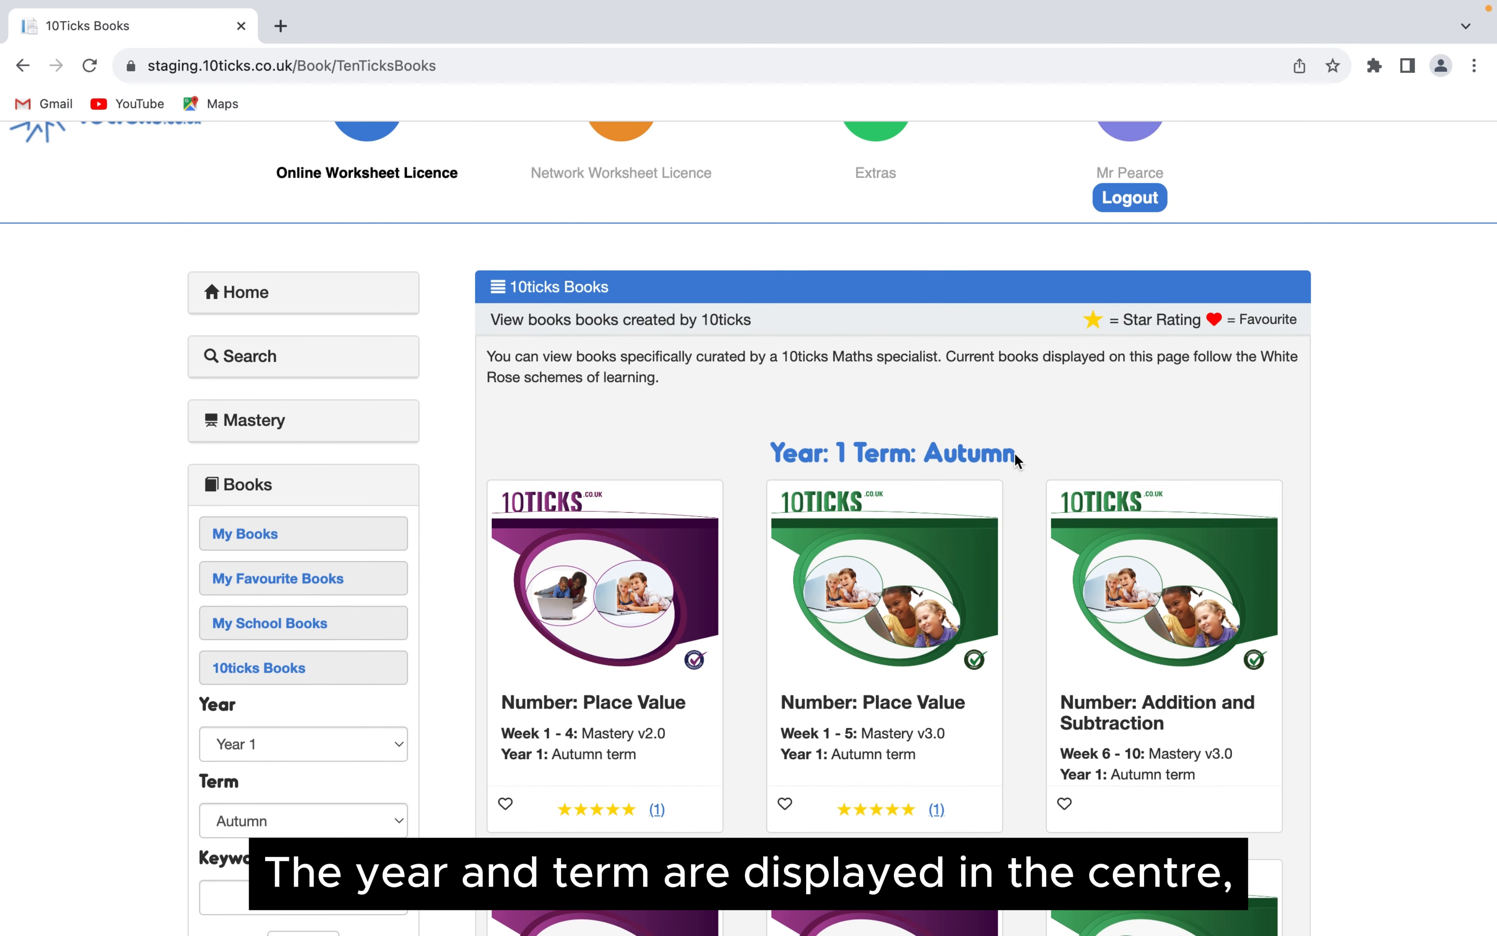
pyautogui.scroll(-1, 557, 507)
pyautogui.click(357, 672)
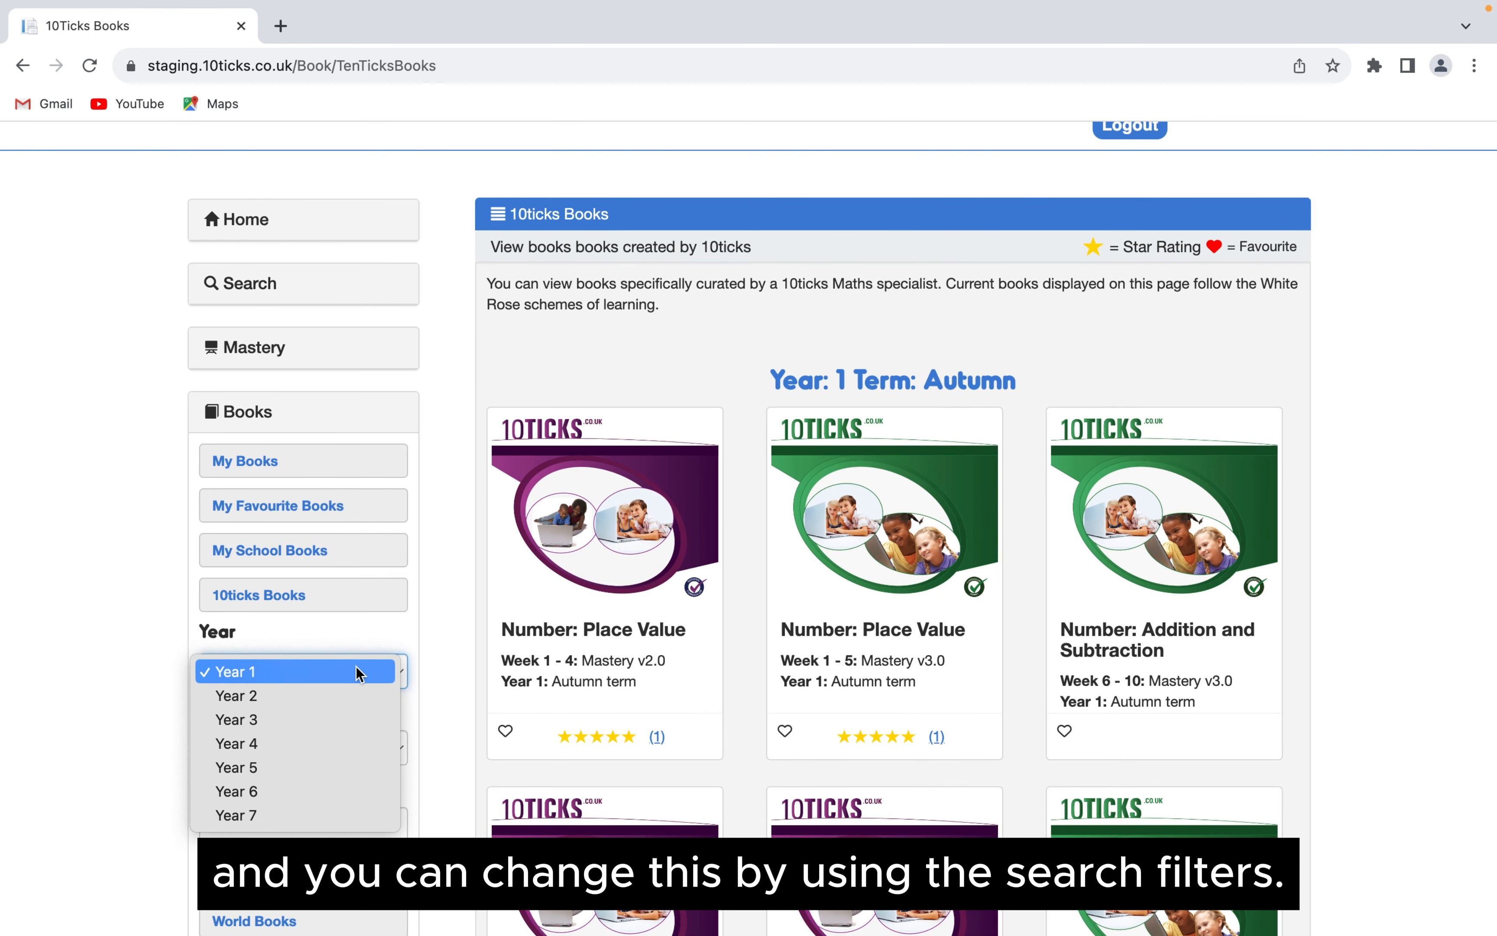
pyautogui.click(304, 796)
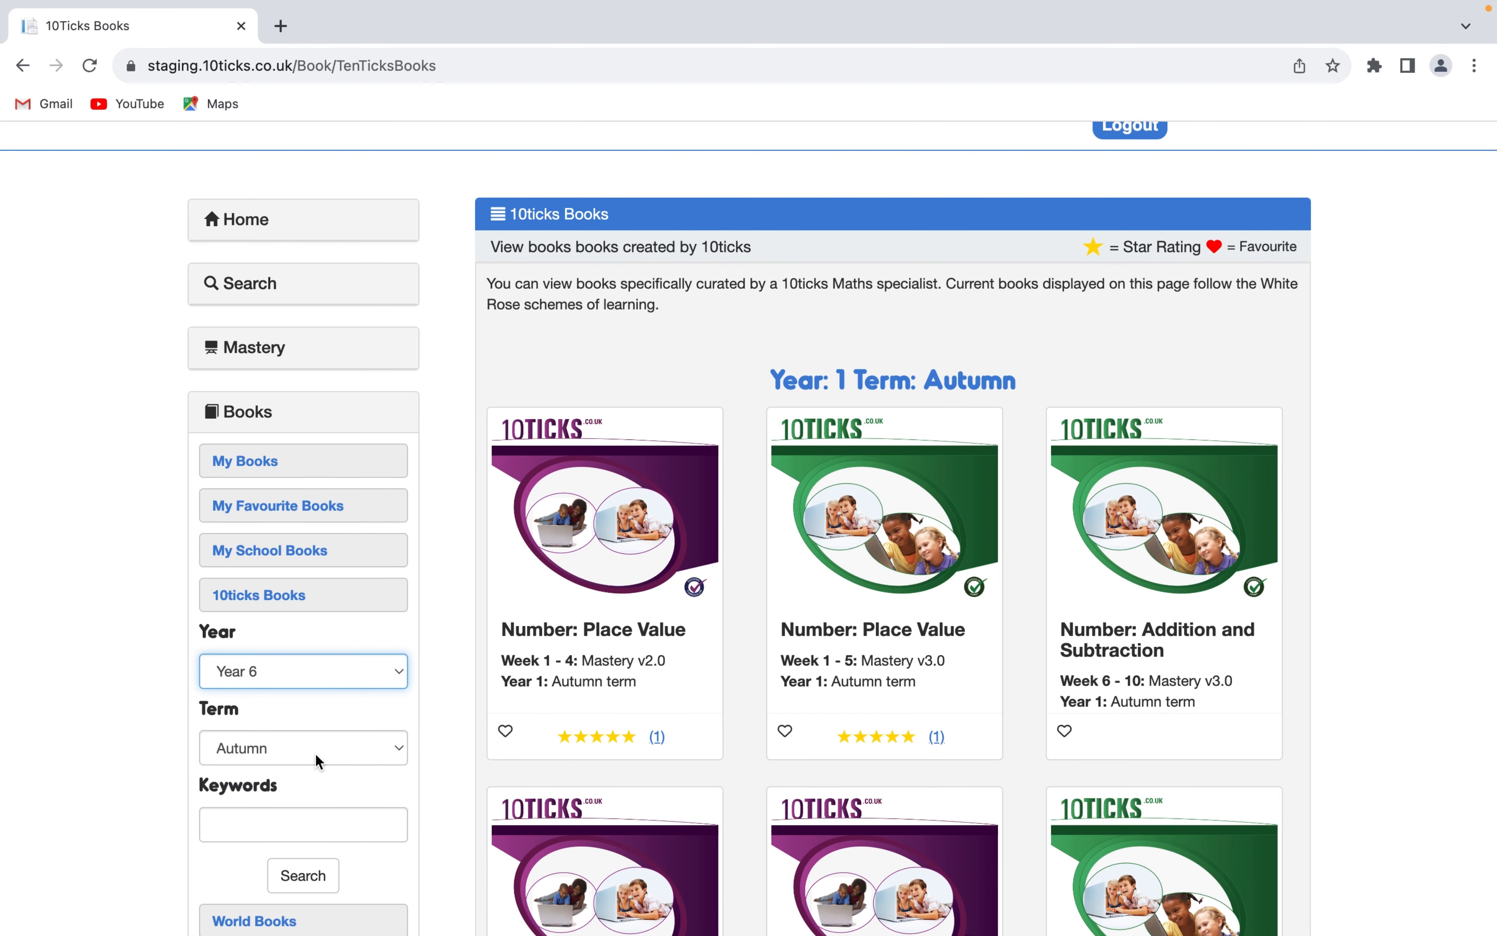
pyautogui.click(317, 760)
pyautogui.click(318, 774)
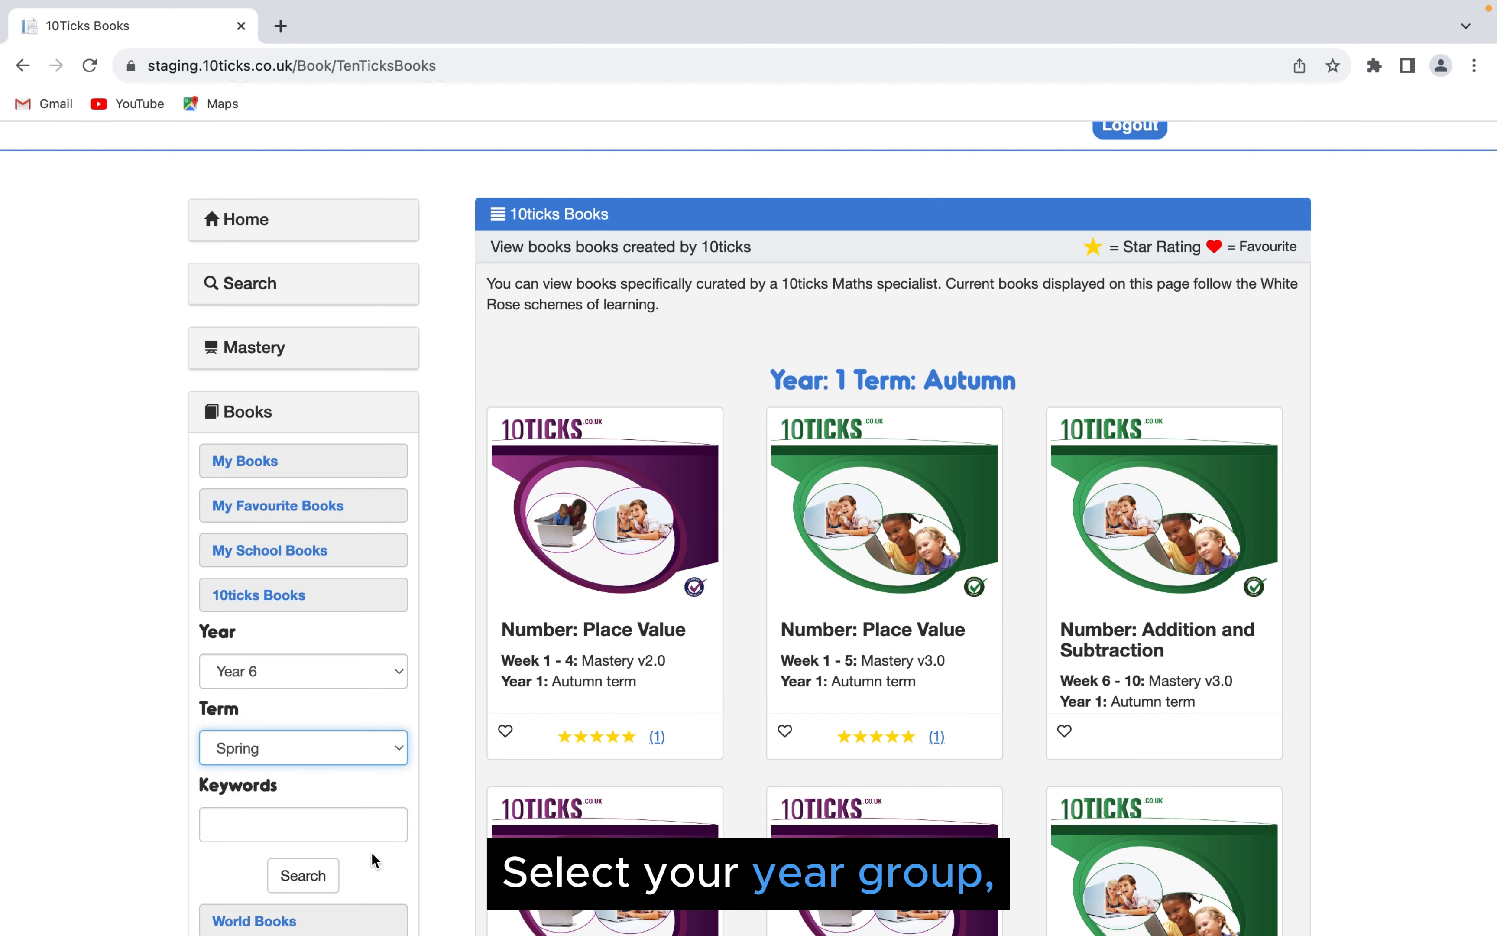
pyautogui.click(324, 878)
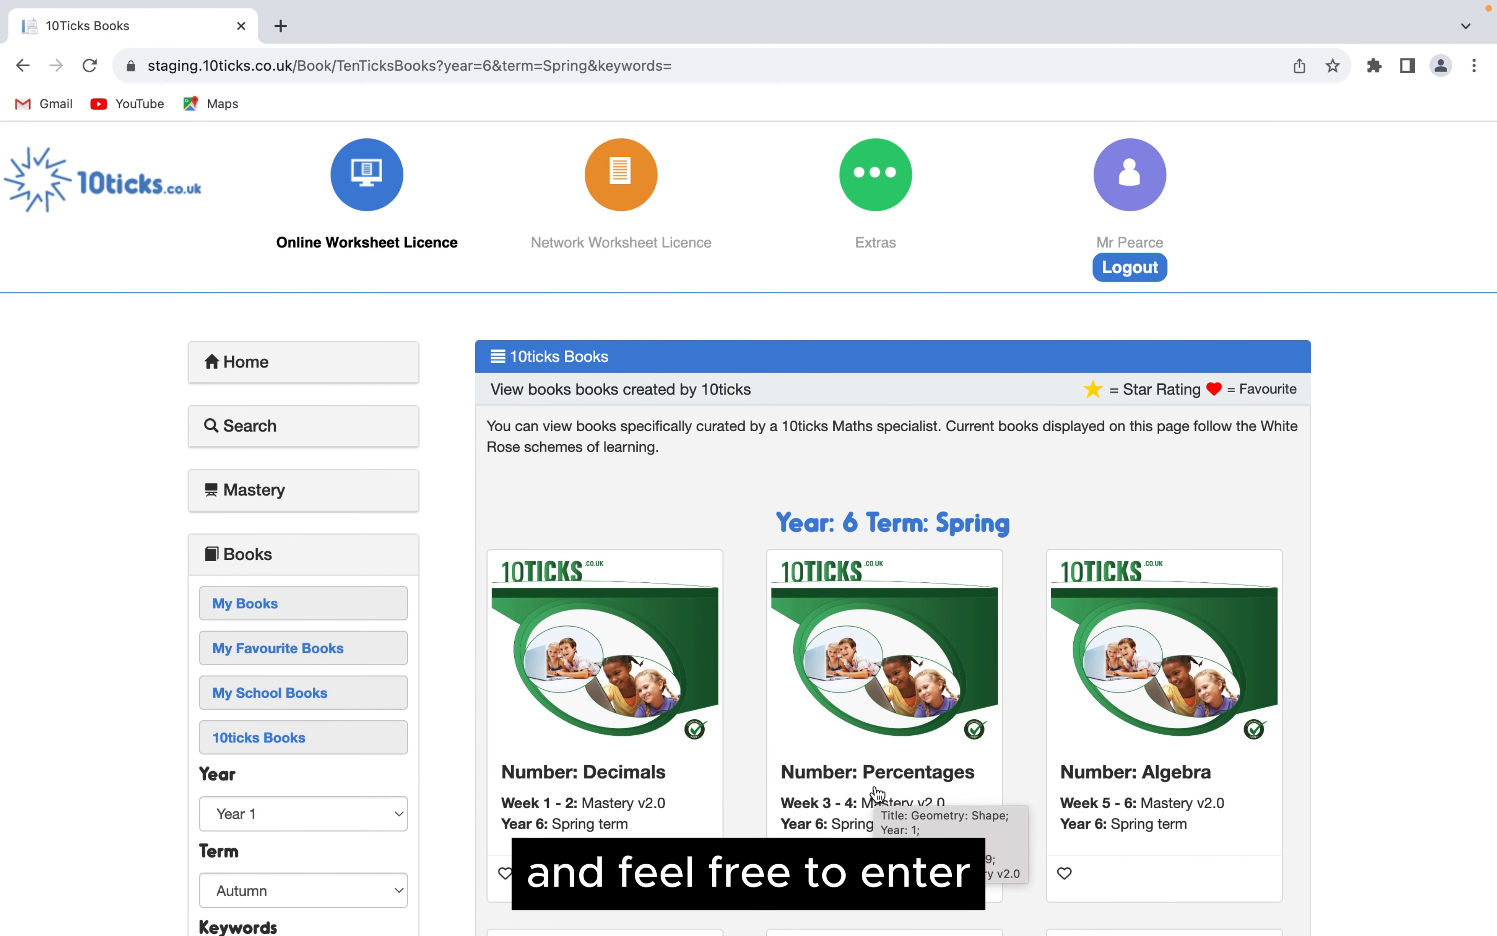
# - Open the Year 6 Number: Decimals book and add it to Build a Book for editing
pyautogui.scroll(-2, 1081, 446)
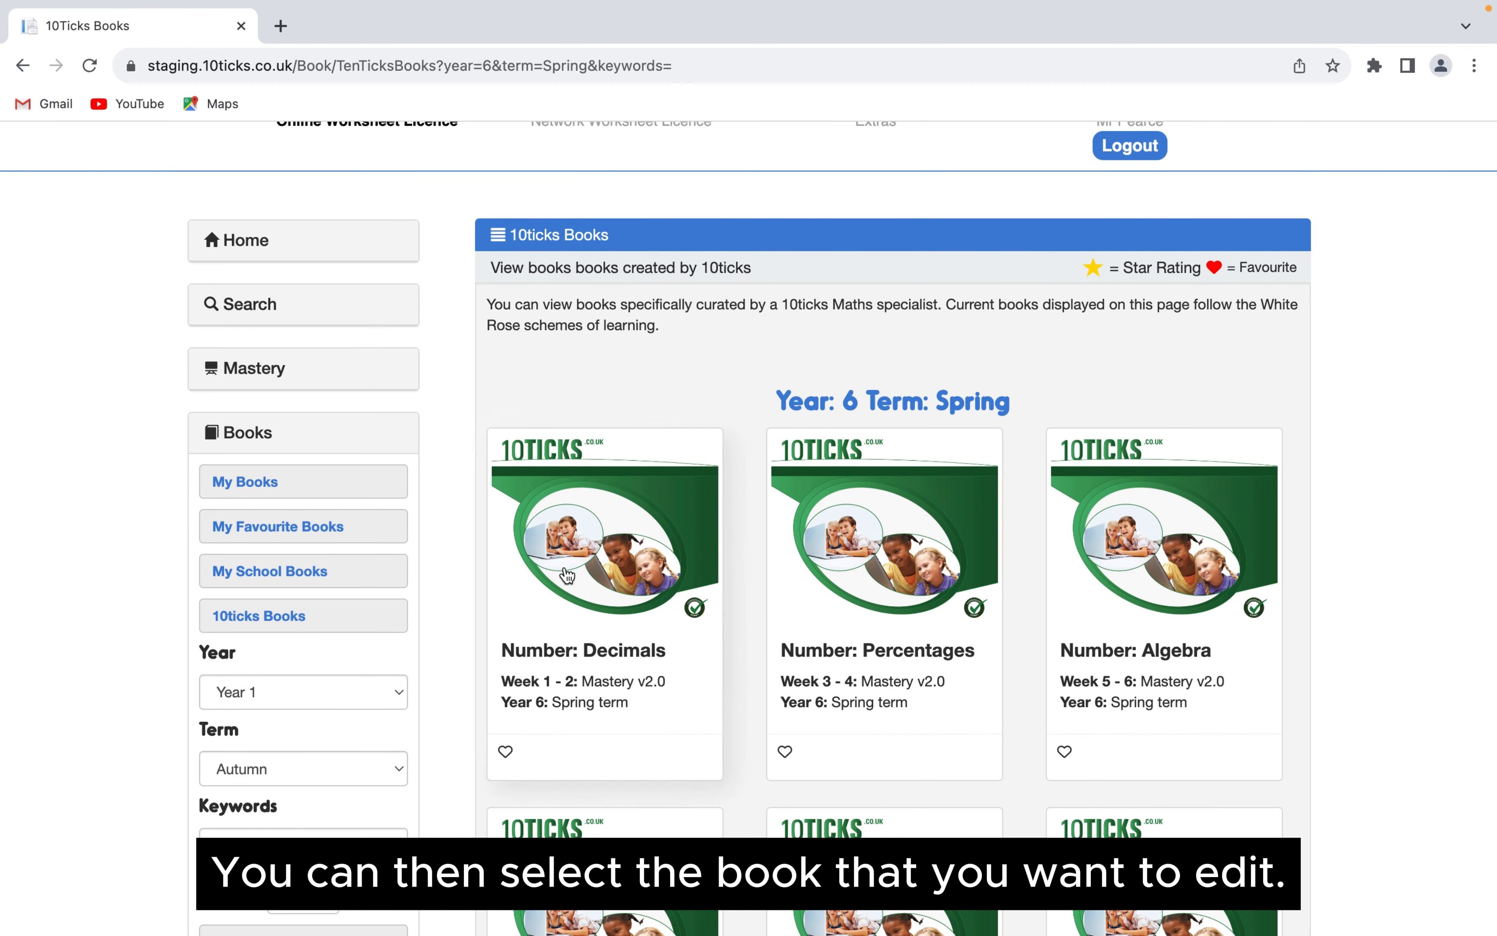
pyautogui.click(591, 543)
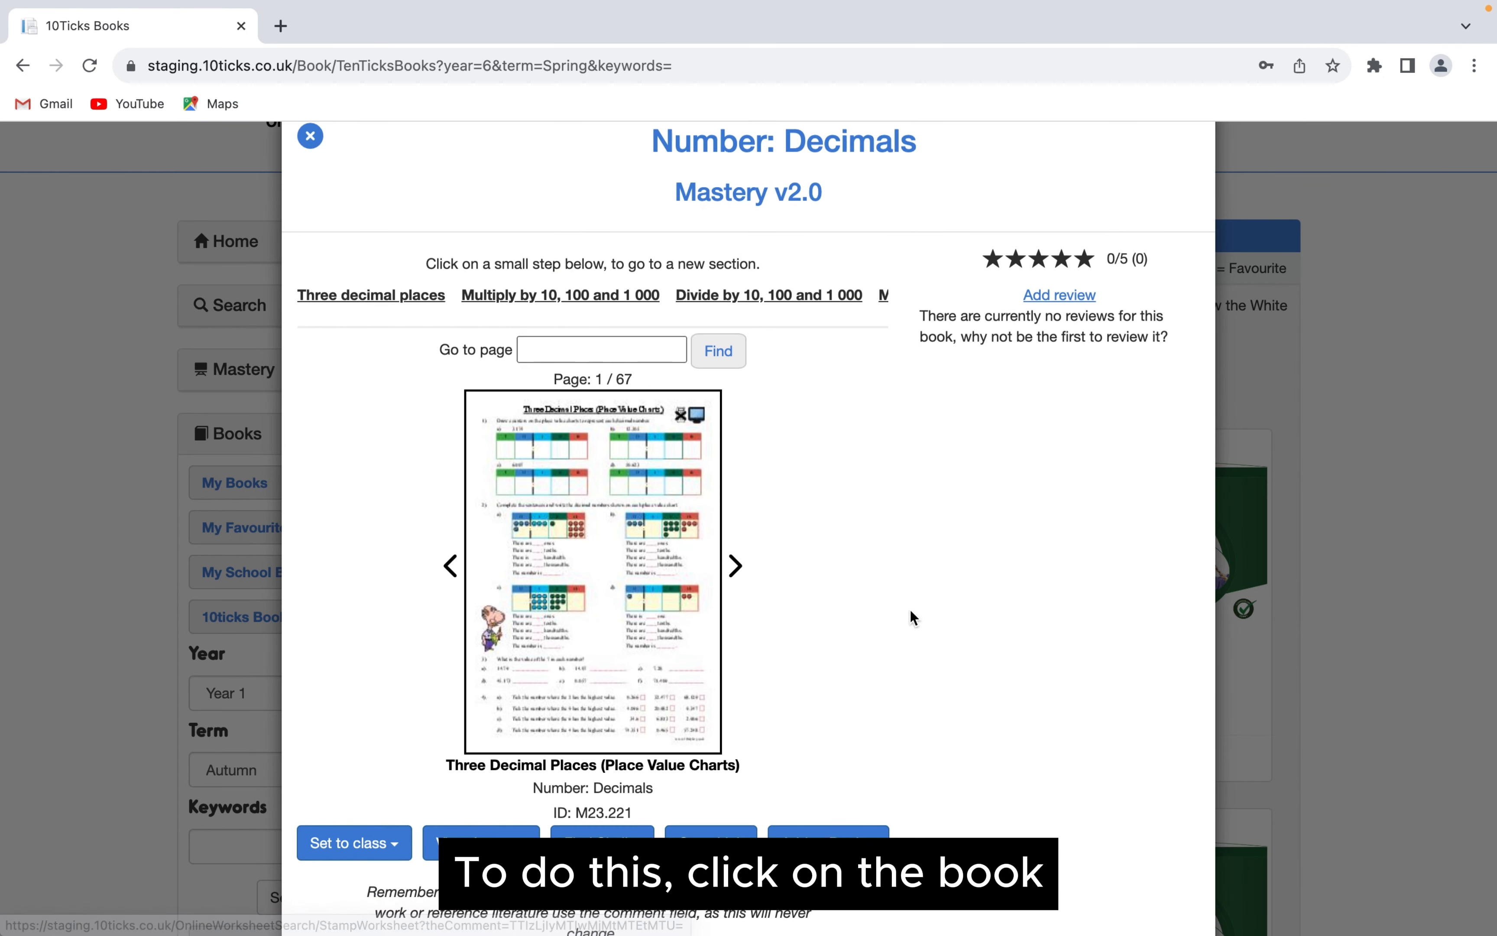
pyautogui.scroll(-1, 979, 622)
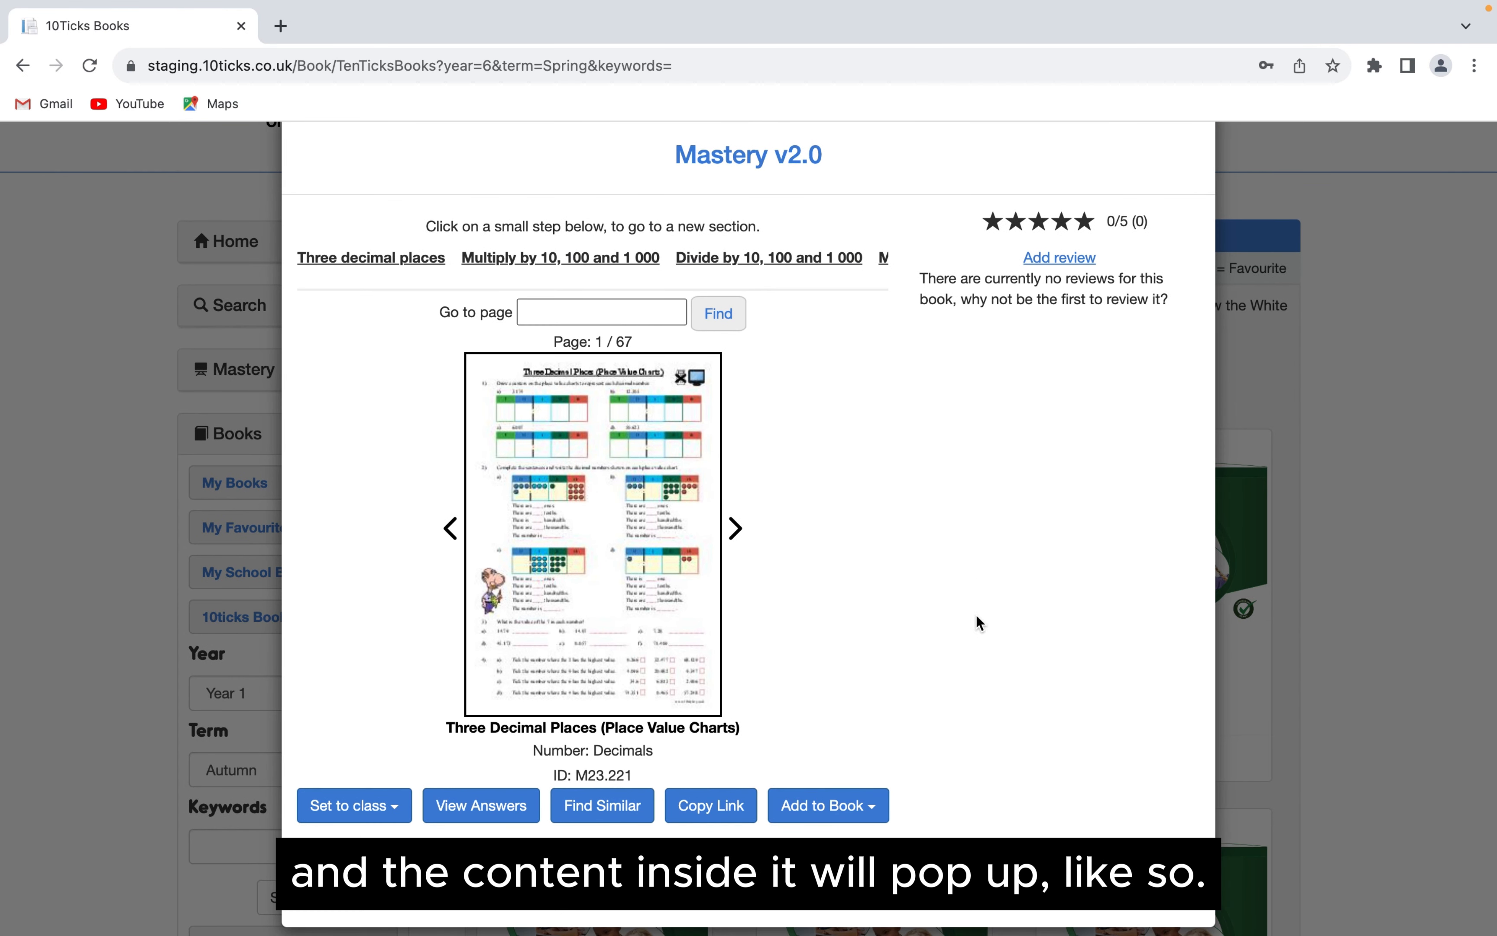
pyautogui.scroll(2, 980, 622)
pyautogui.scroll(-1, 979, 622)
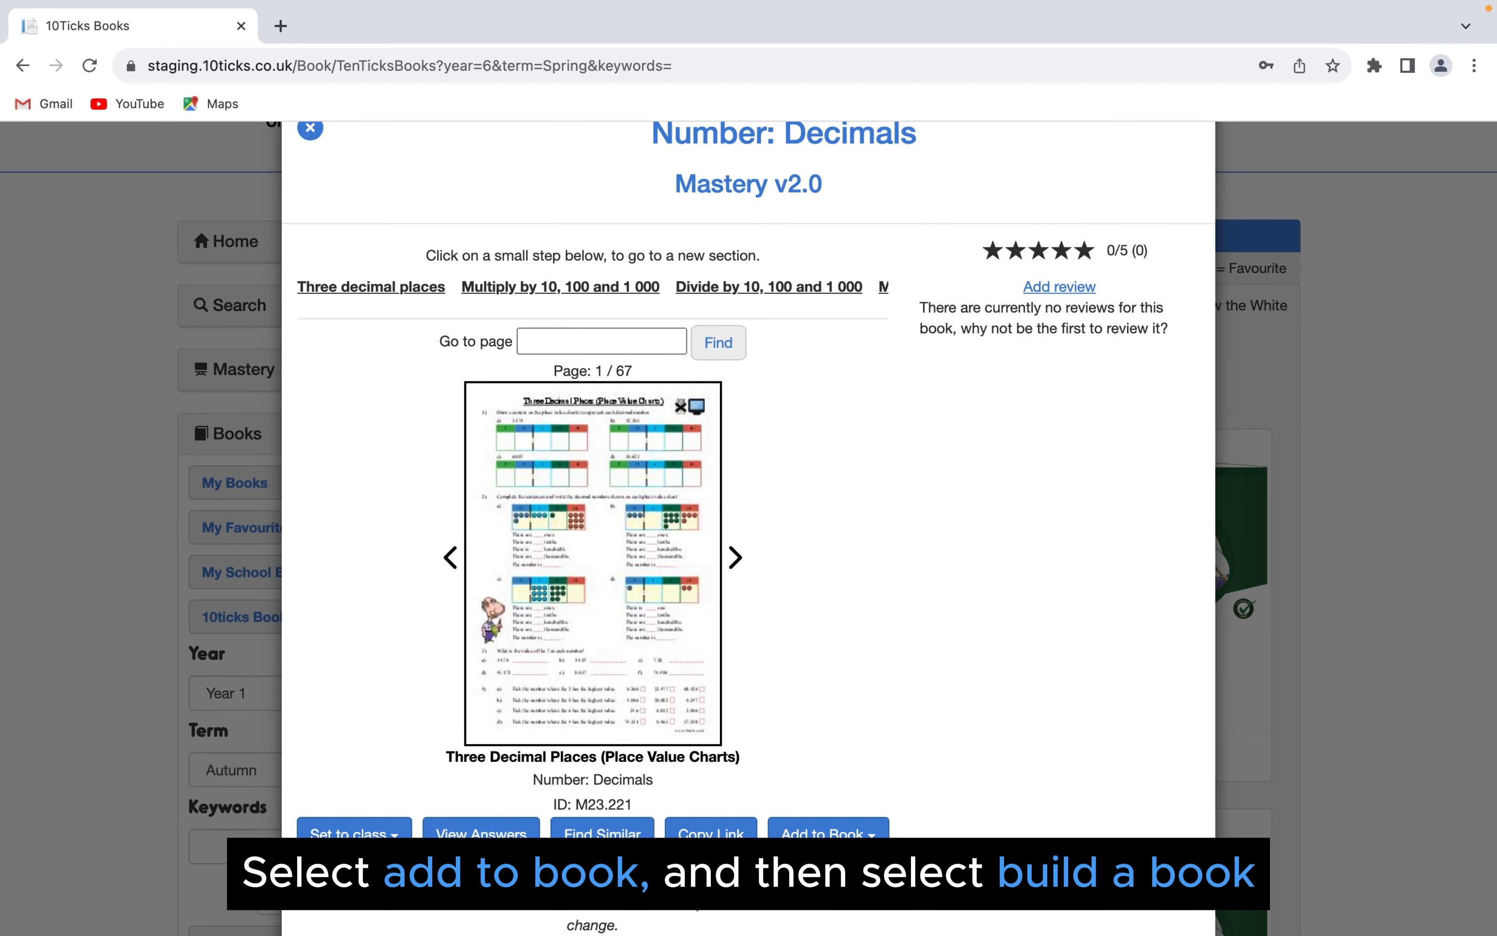
pyautogui.click(873, 829)
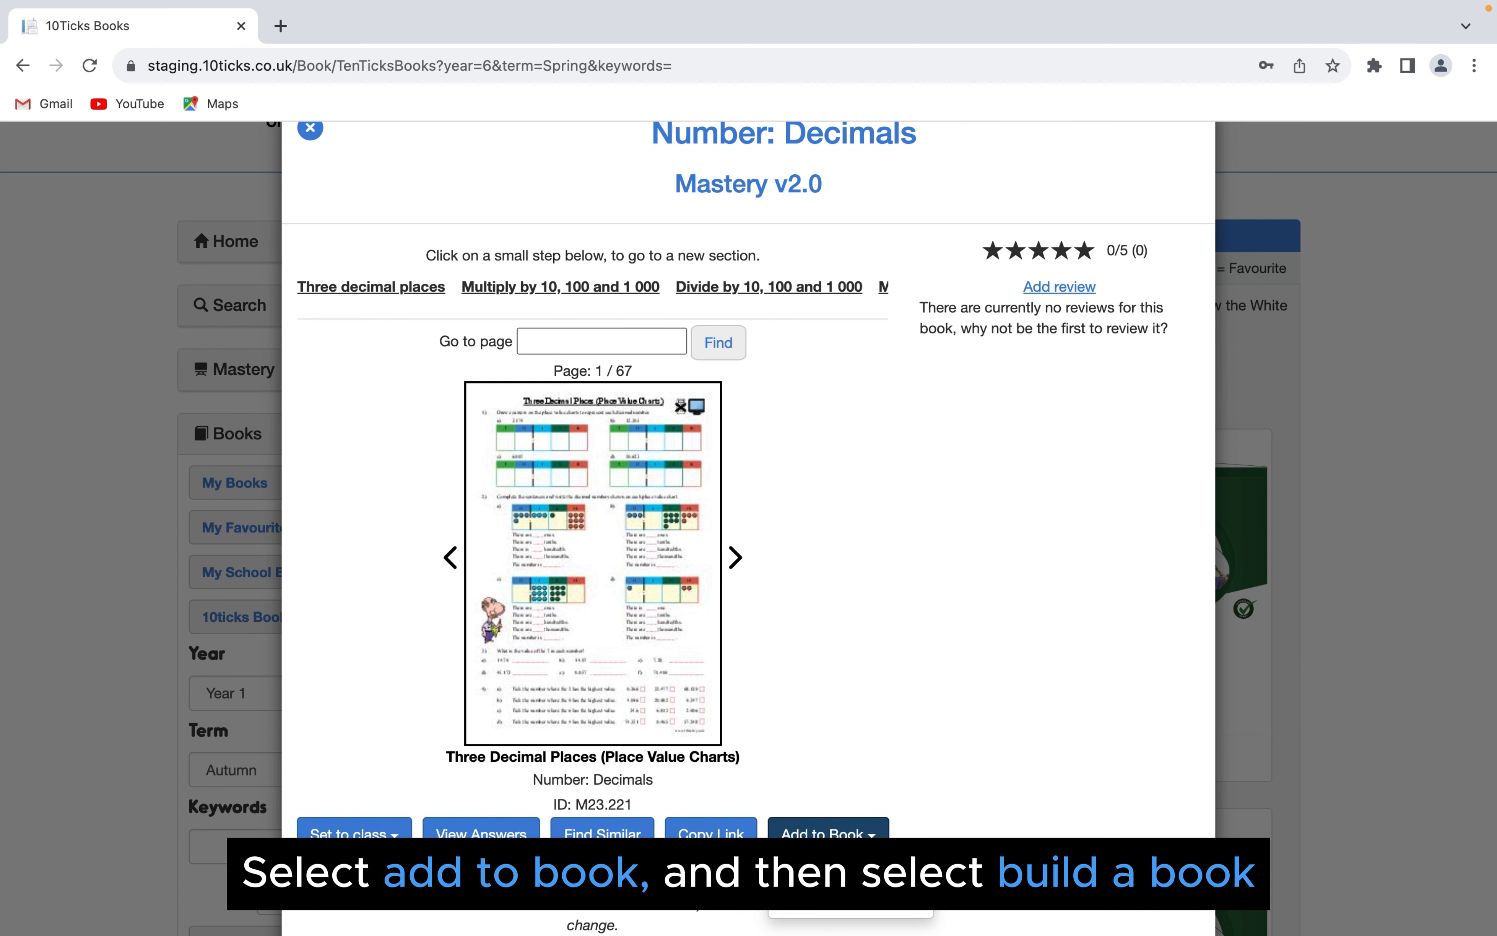
pyautogui.click(868, 892)
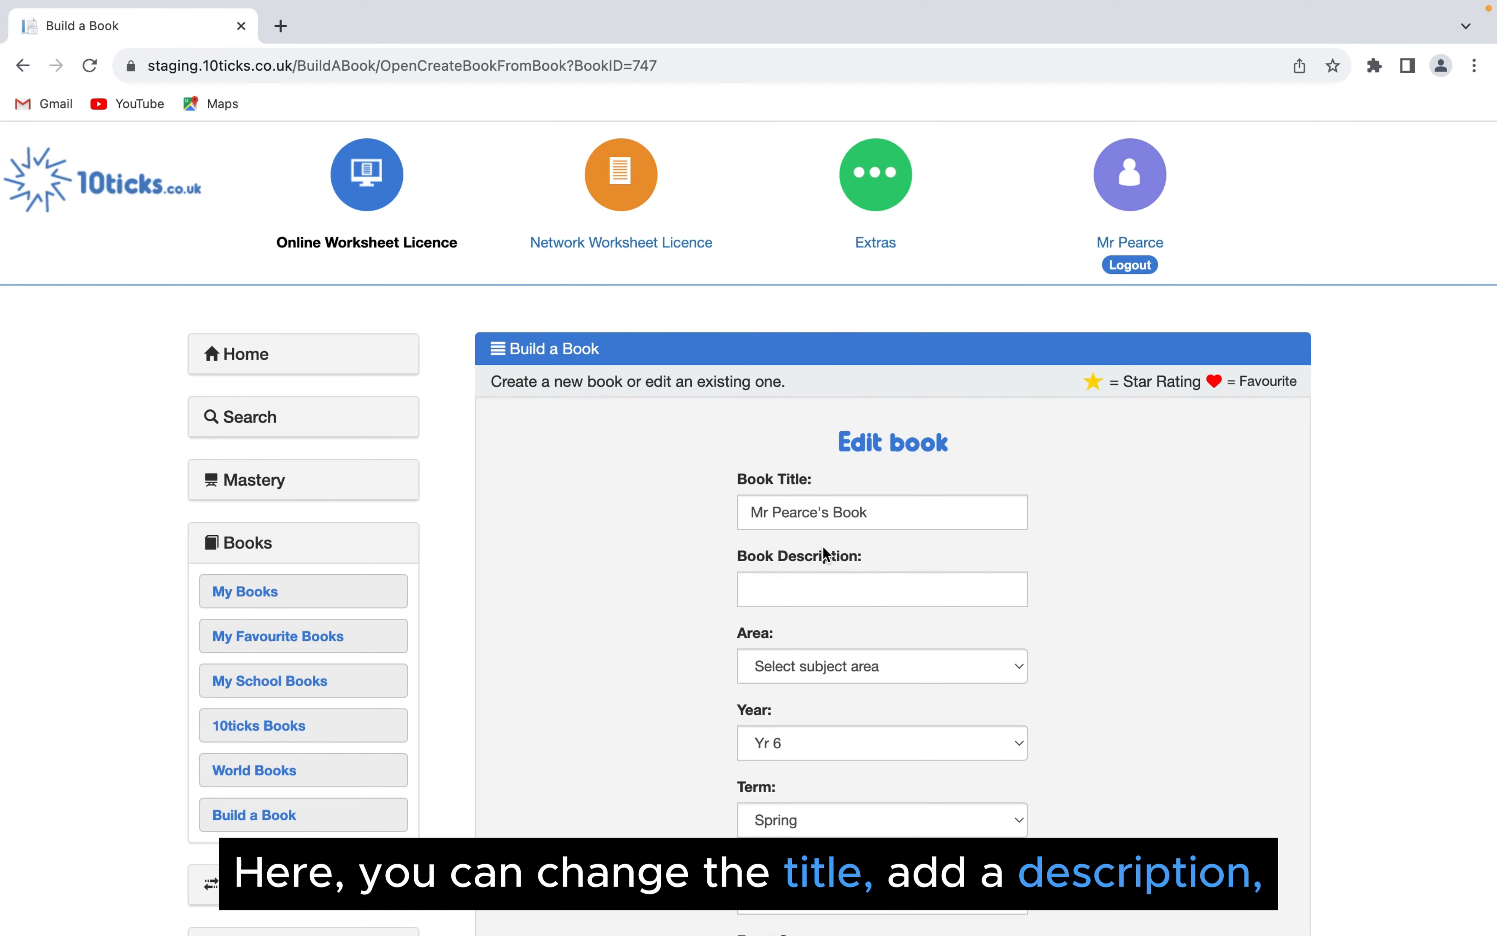
# - Enter "Year 6 Number" as the new book's description
pyautogui.scroll(-3, 823, 546)
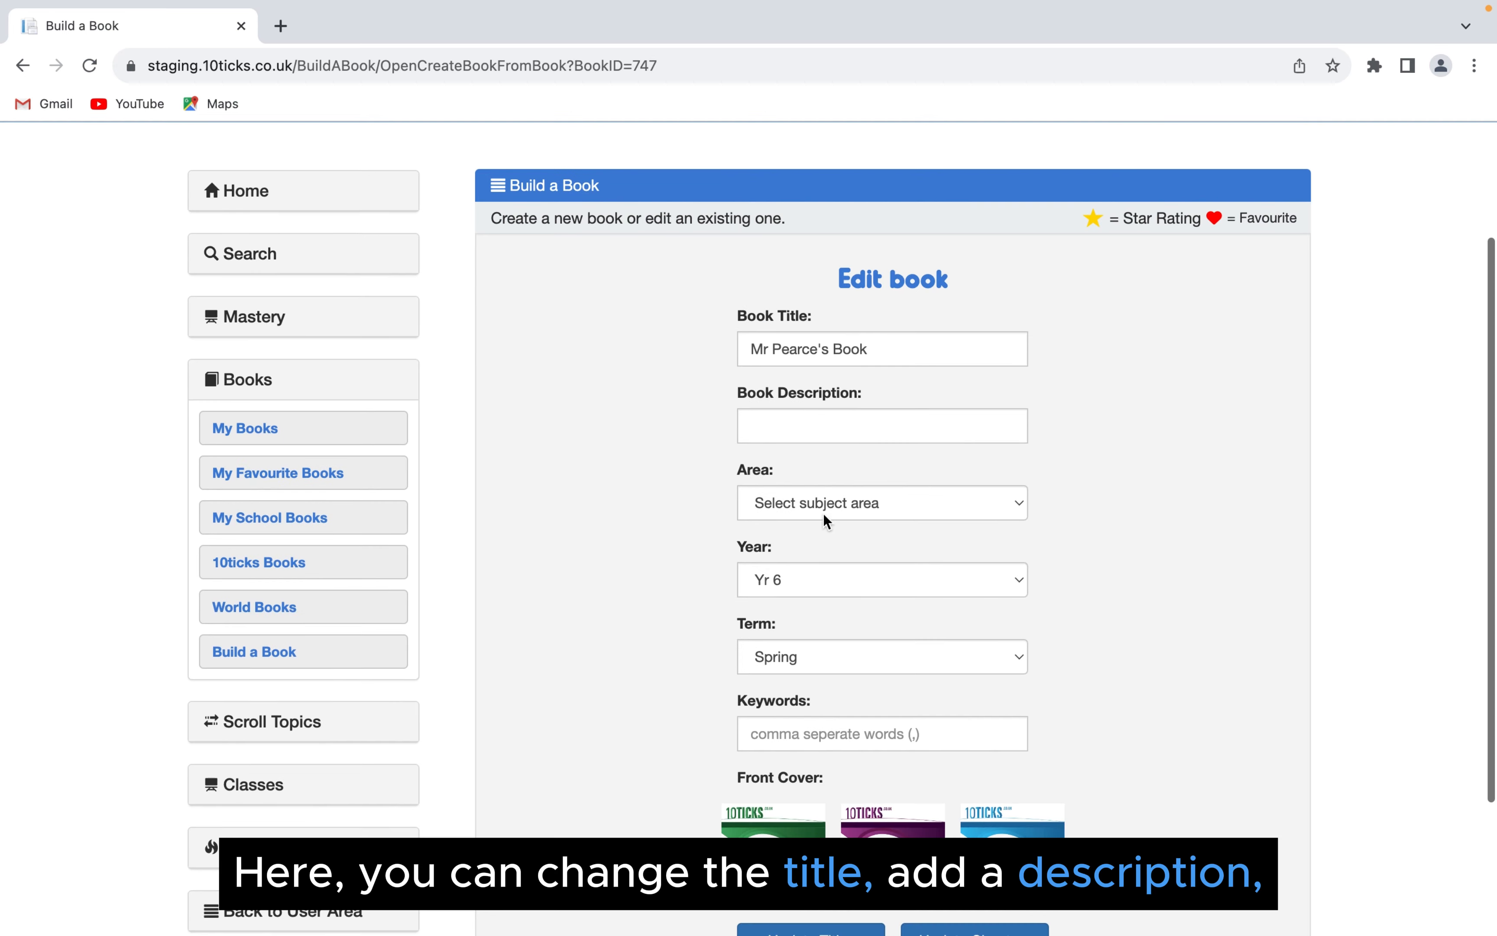
pyautogui.click(829, 430)
pyautogui.write('Yera')
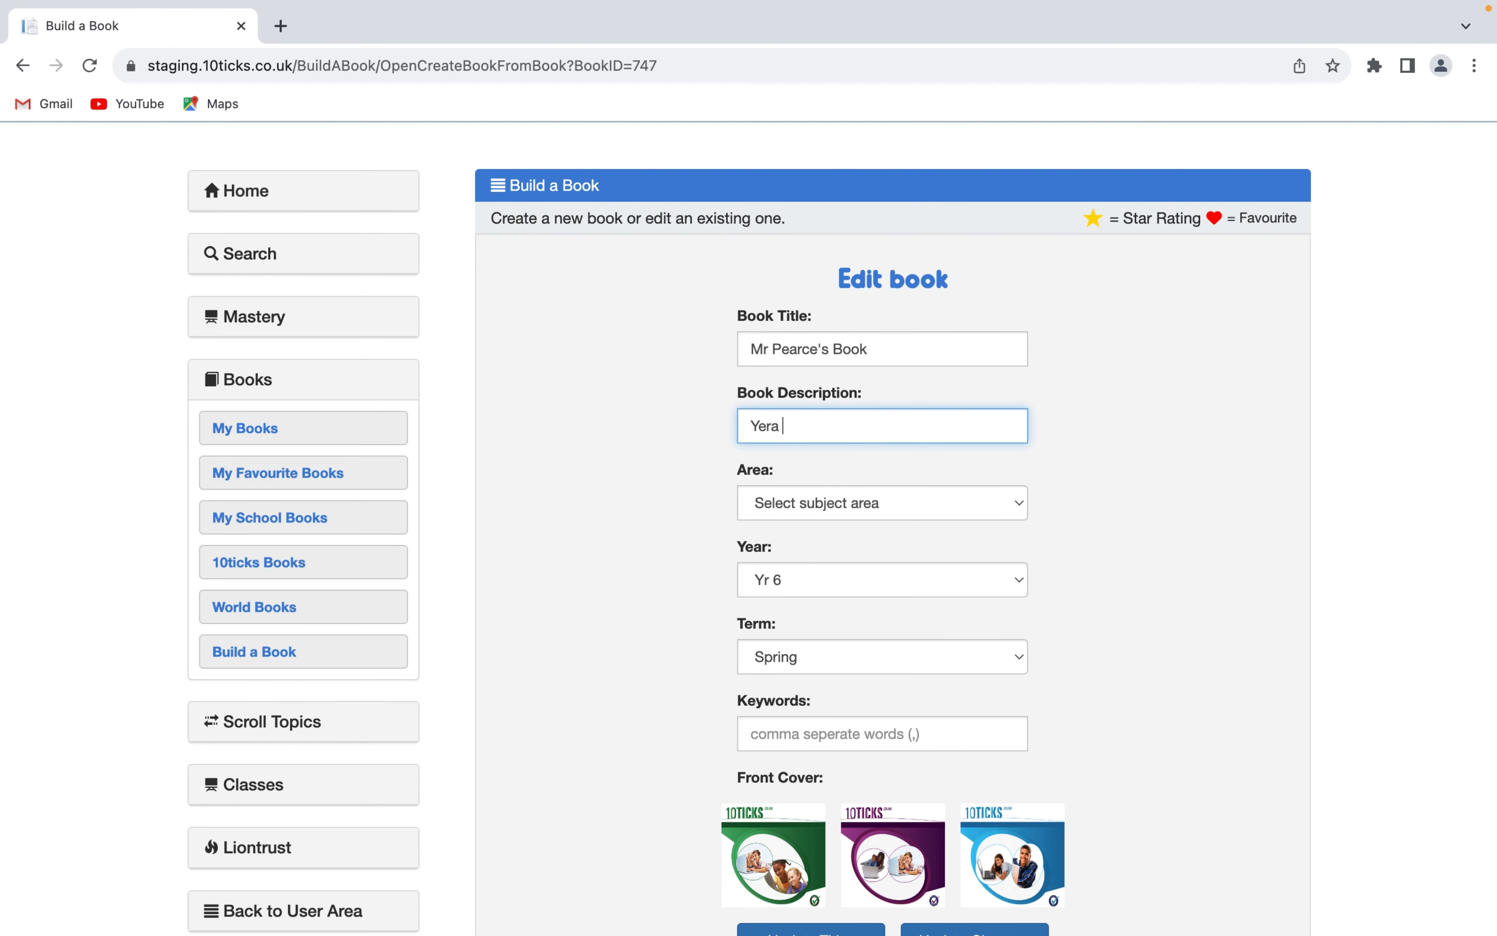
pyautogui.press('BackSpace')
pyautogui.press('BackSpace')
pyautogui.press('BackSpace')
pyautogui.write('ar')
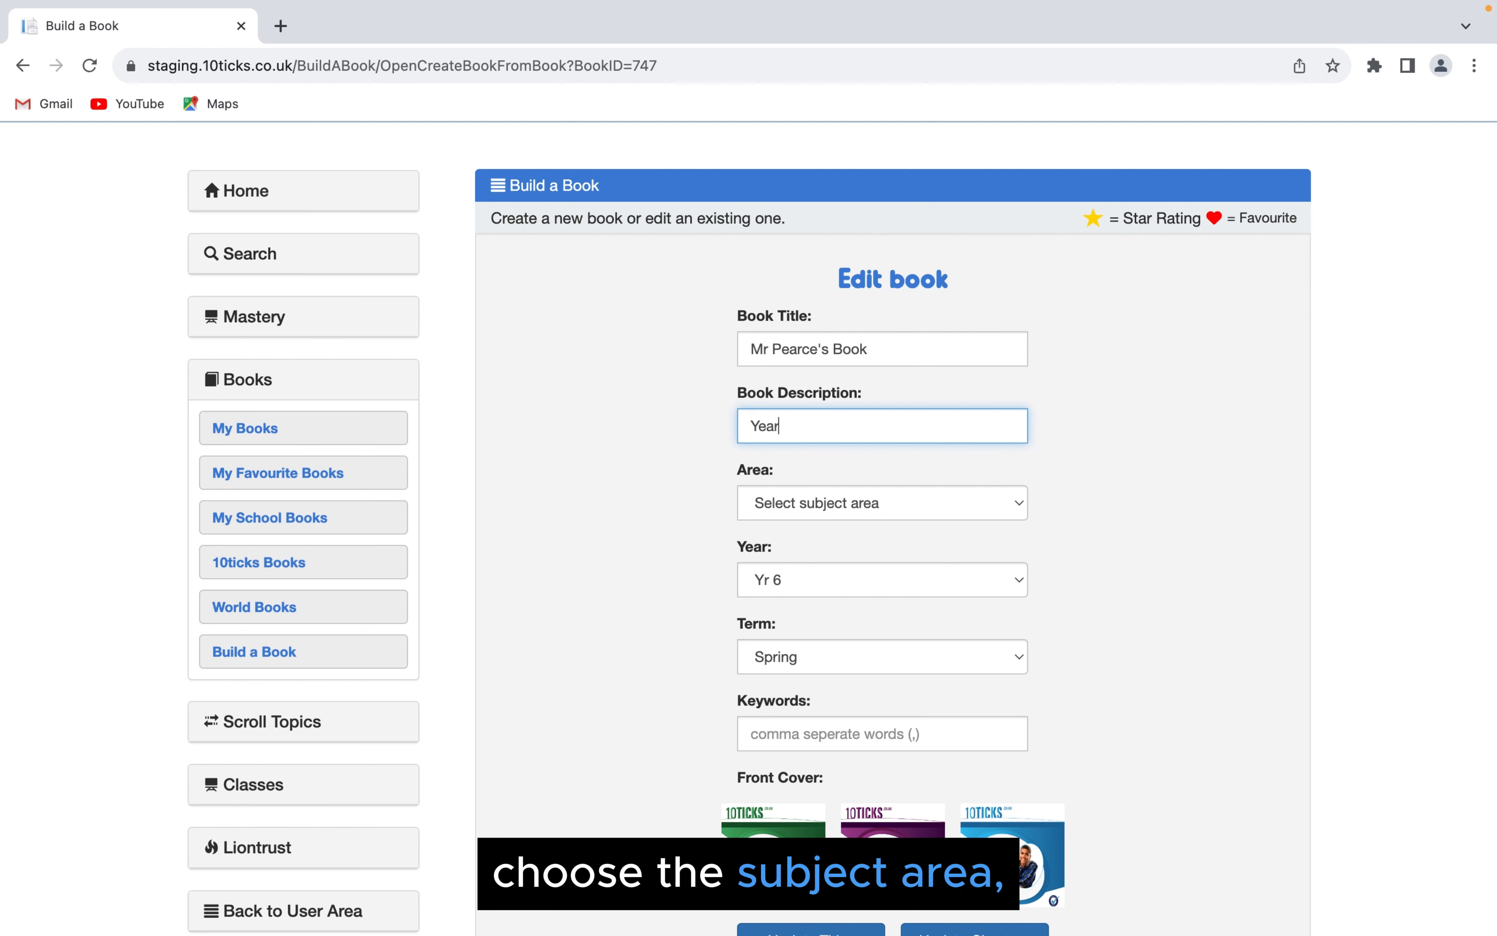
pyautogui.write(' 6 Numbe')
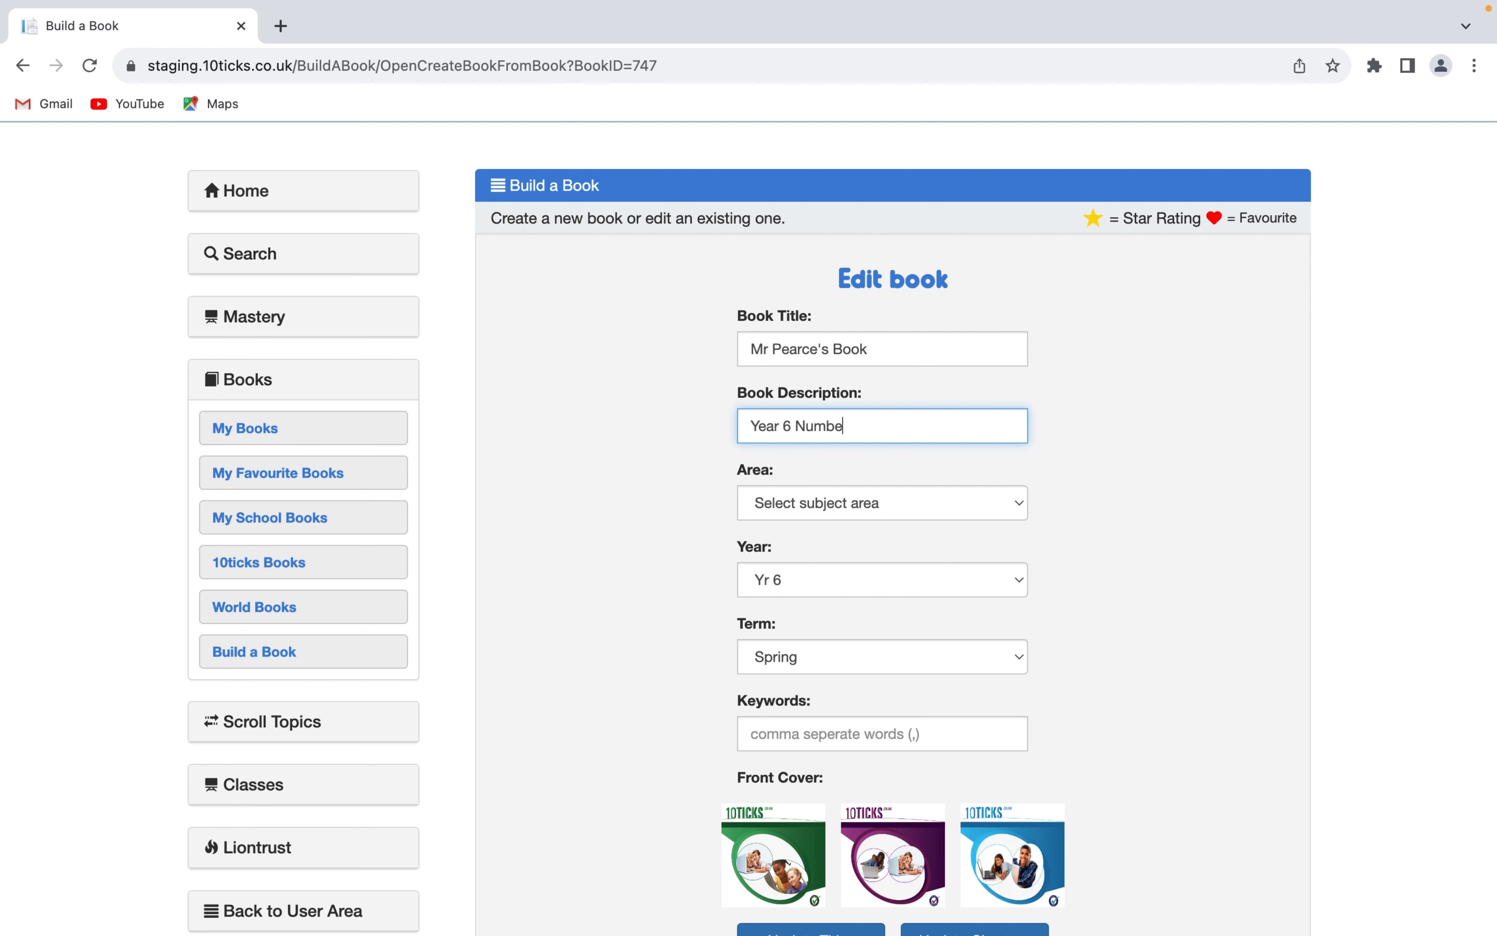
pyautogui.write('r')
# - Set the book's subject area to Numbers and enter the keyword Number
pyautogui.click(847, 504)
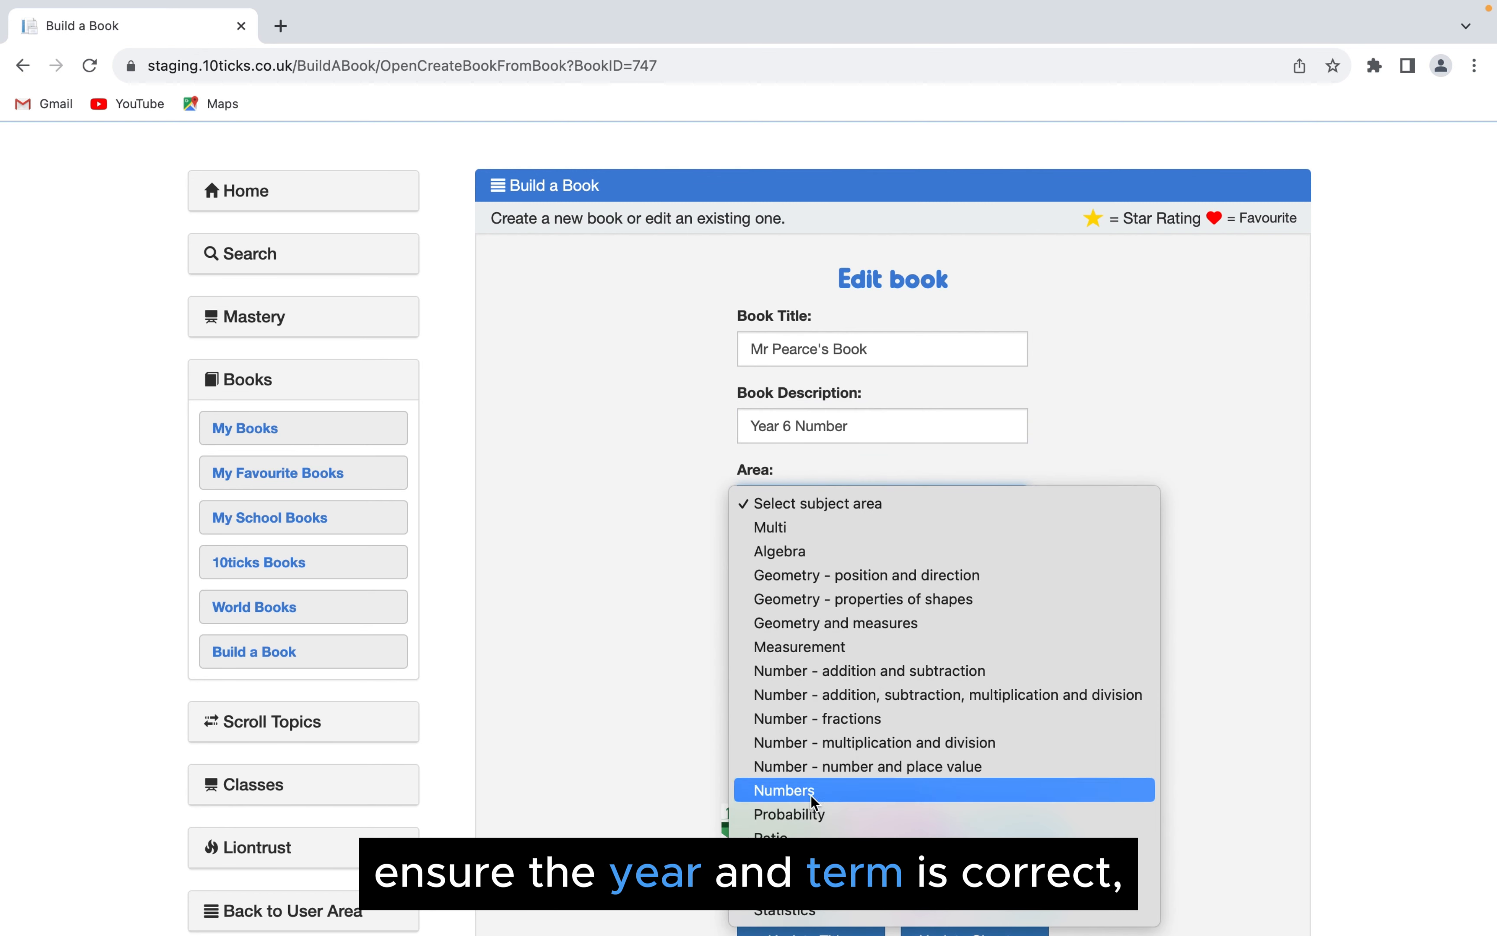
pyautogui.click(814, 797)
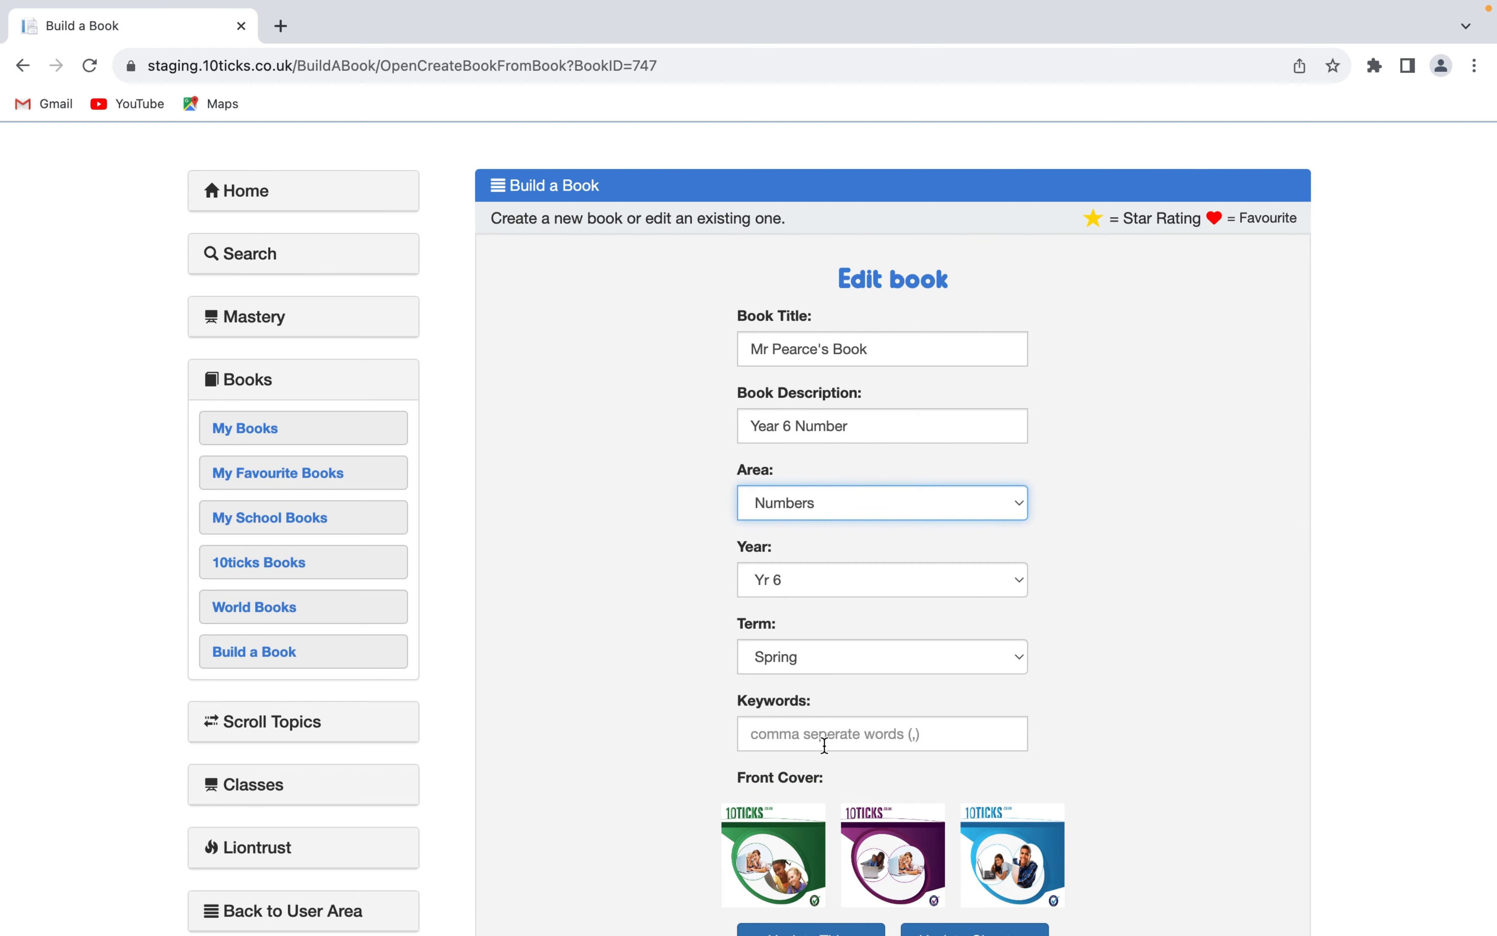
pyautogui.click(825, 745)
pyautogui.write('Number')
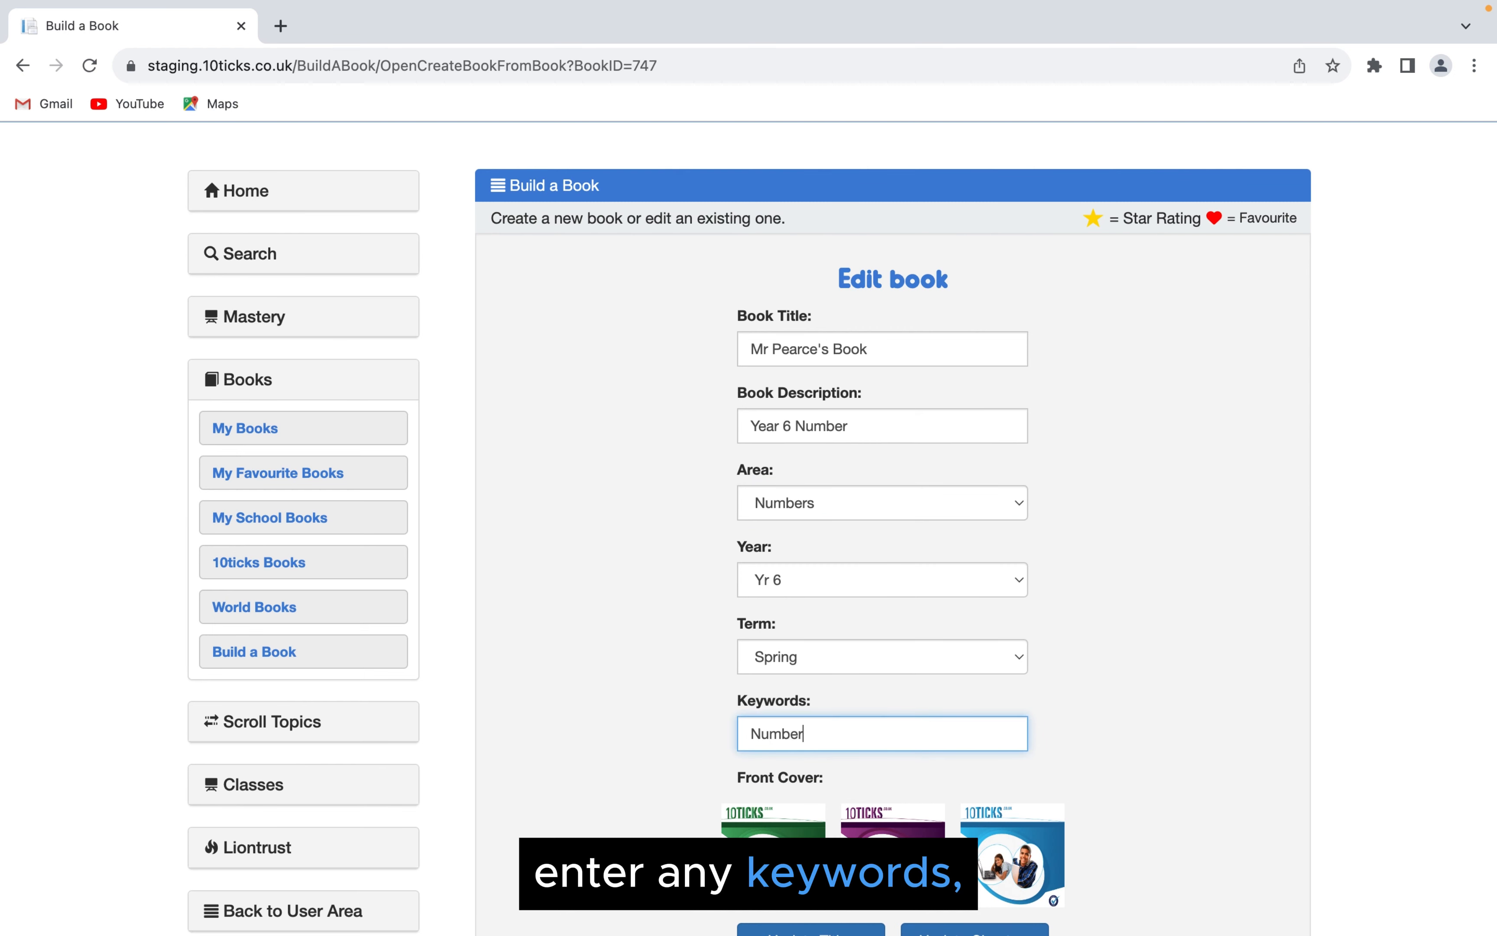
# - Choose the blue 10ticks Secondary front cover and update the book's titles
pyautogui.scroll(-3, 979, 654)
pyautogui.click(1000, 684)
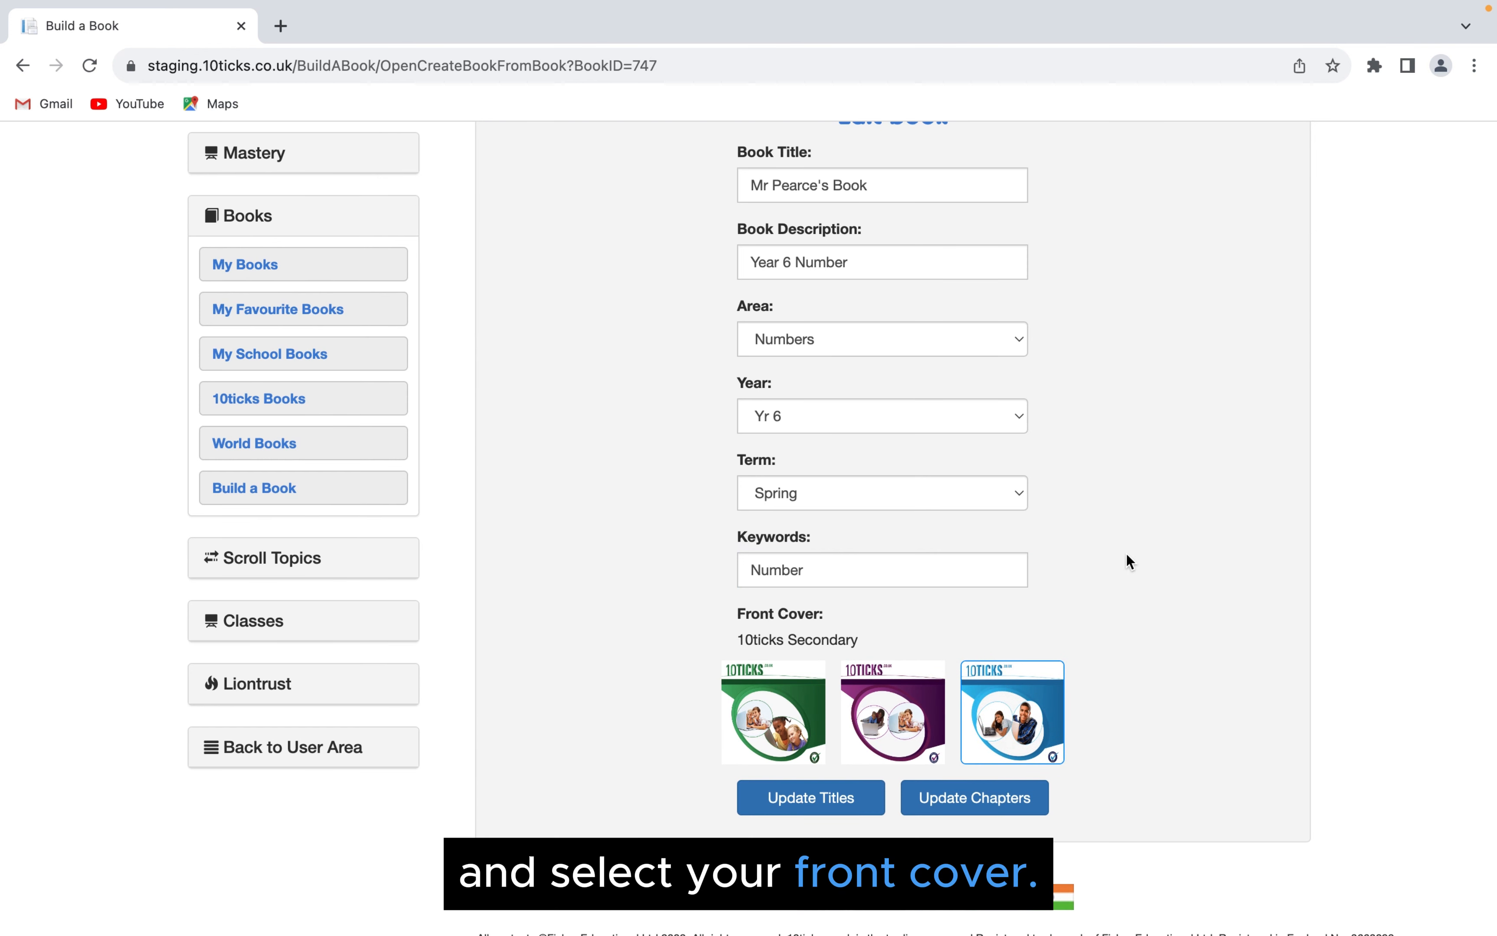
pyautogui.scroll(1, 1140, 615)
pyautogui.click(837, 828)
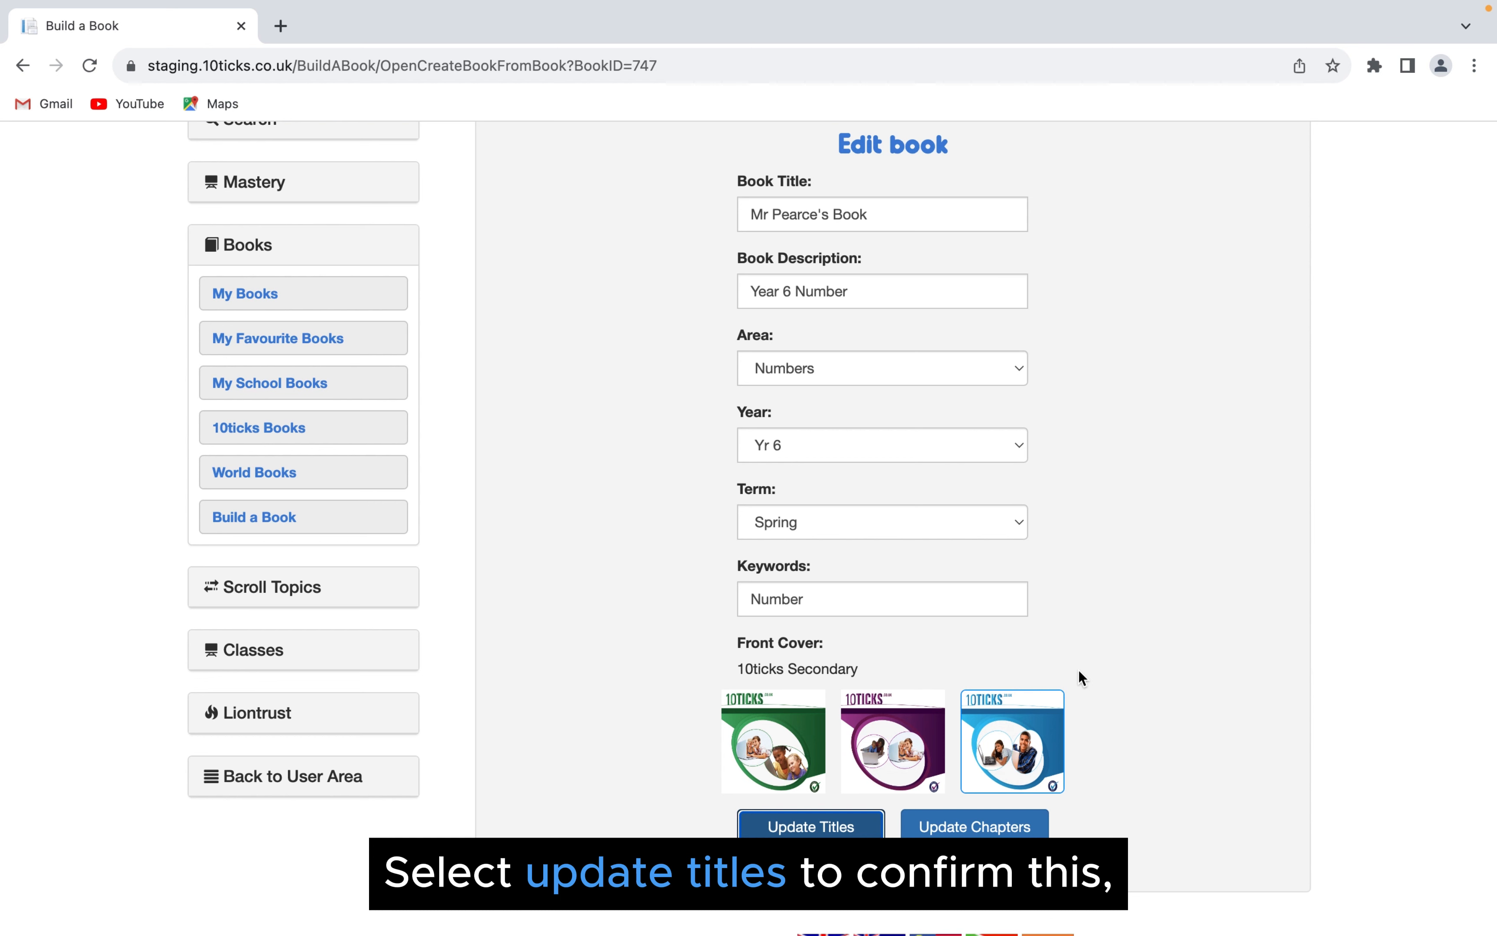
# - Open the book's chapter selection for updating and collapse the Week 1 chapter's worksheet list
pyautogui.scroll(-1, 1105, 668)
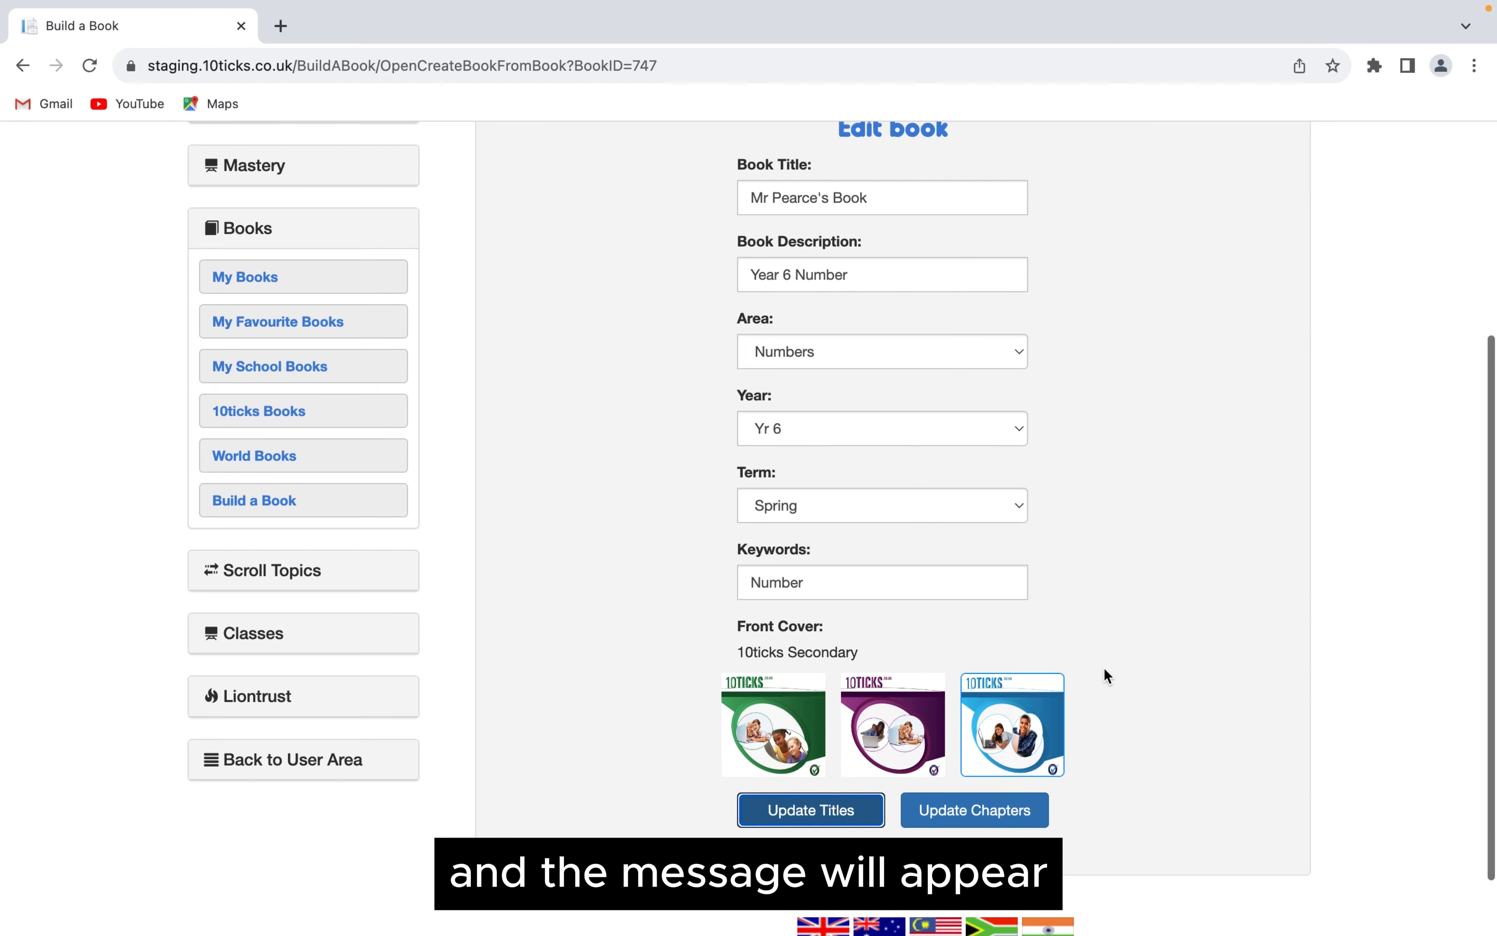
pyautogui.scroll(1, 1104, 669)
pyautogui.scroll(-1, 1106, 676)
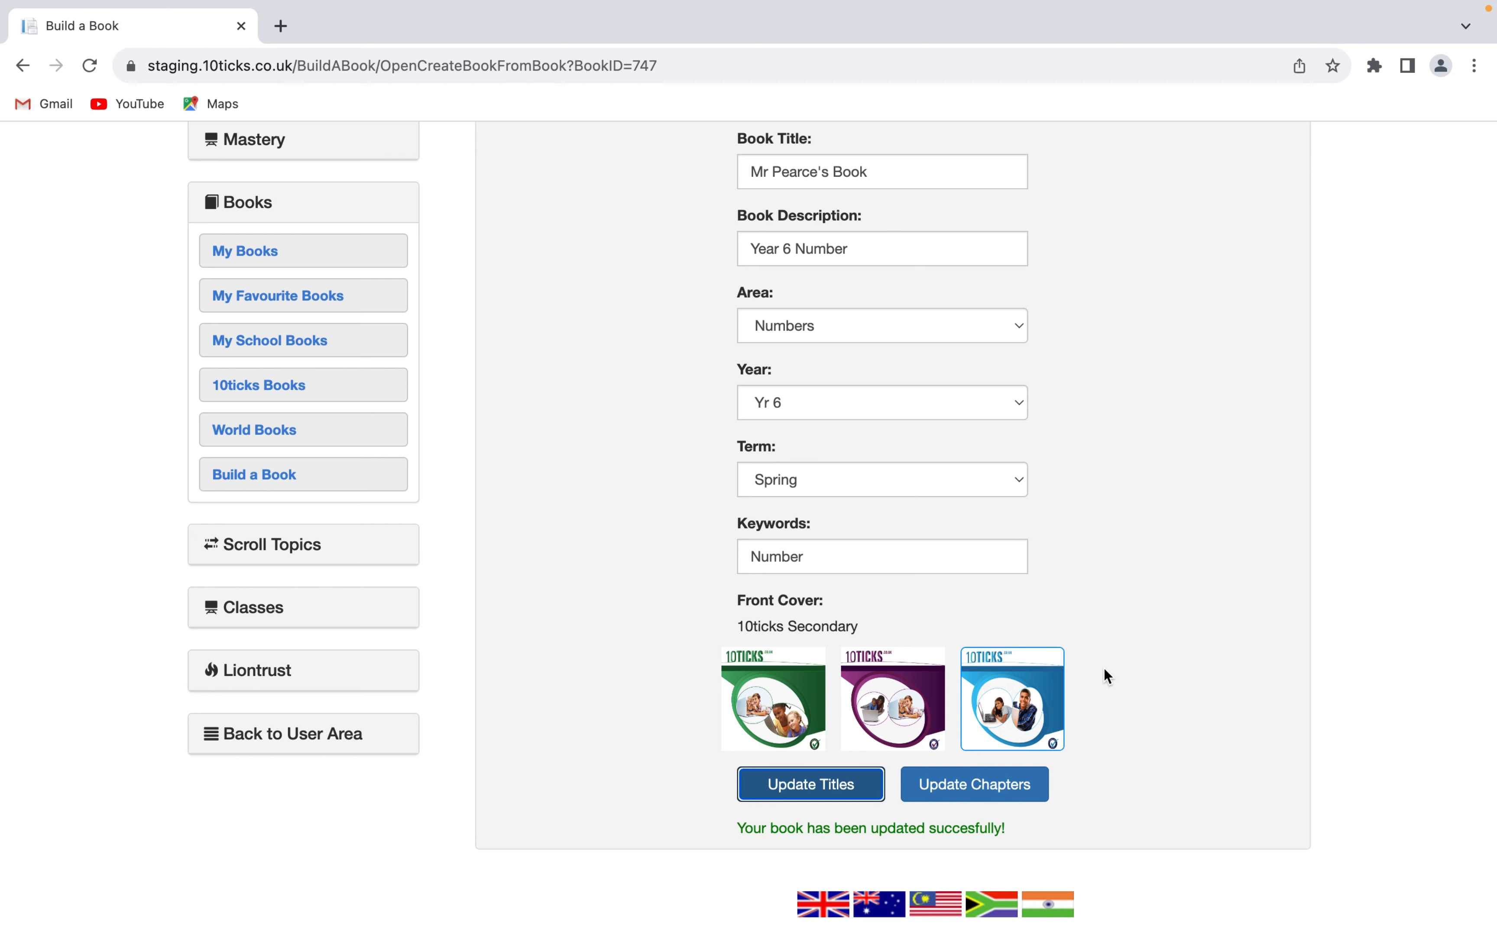
pyautogui.click(968, 792)
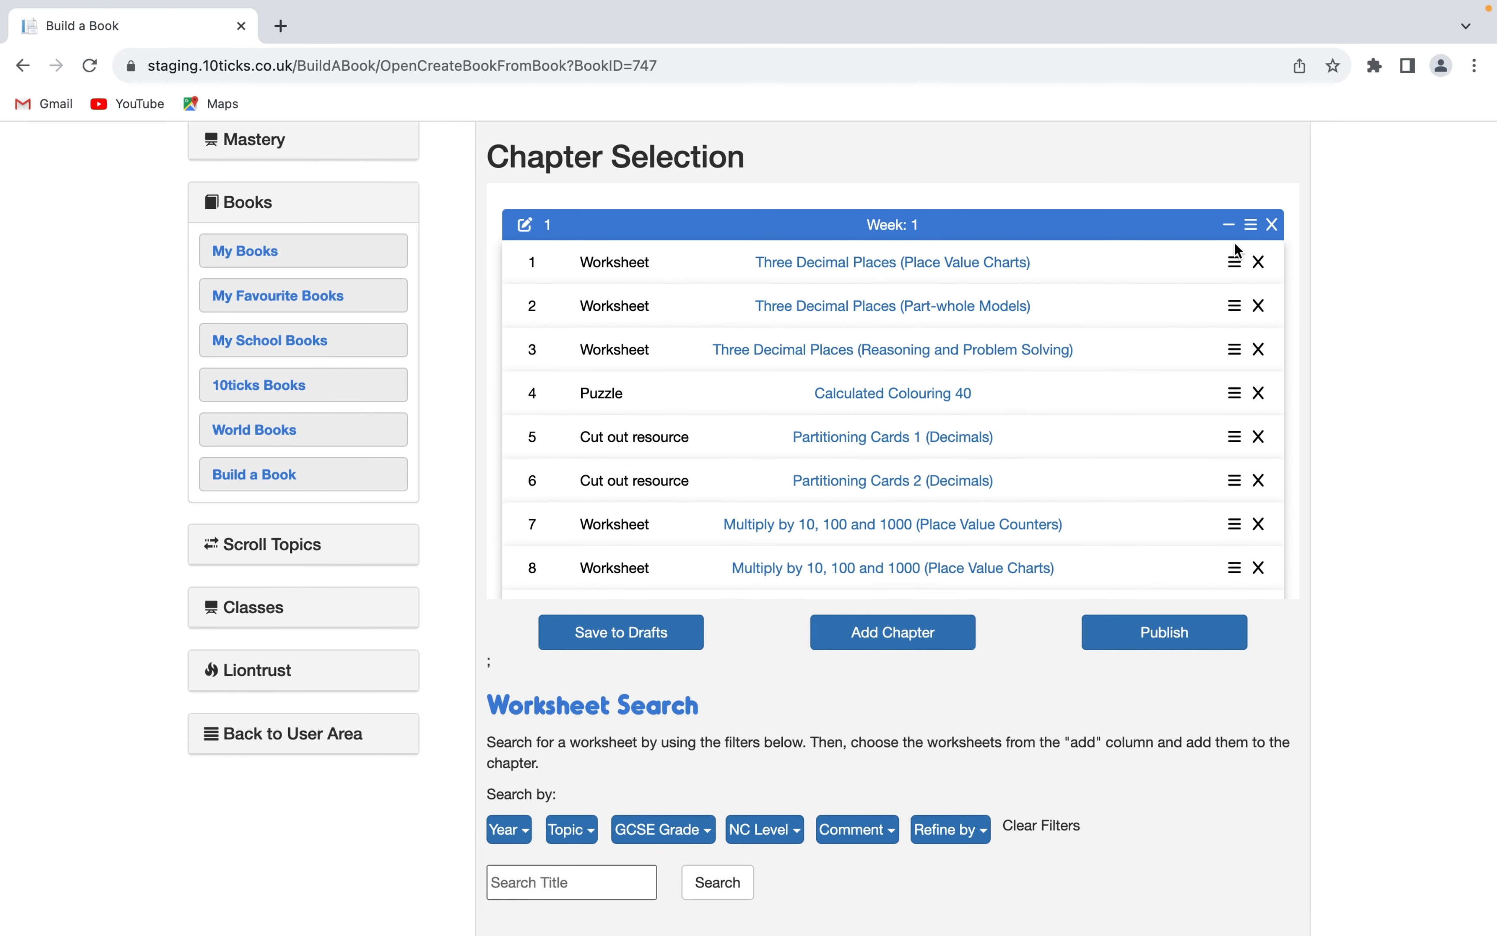
pyautogui.scroll(-5, 1154, 266)
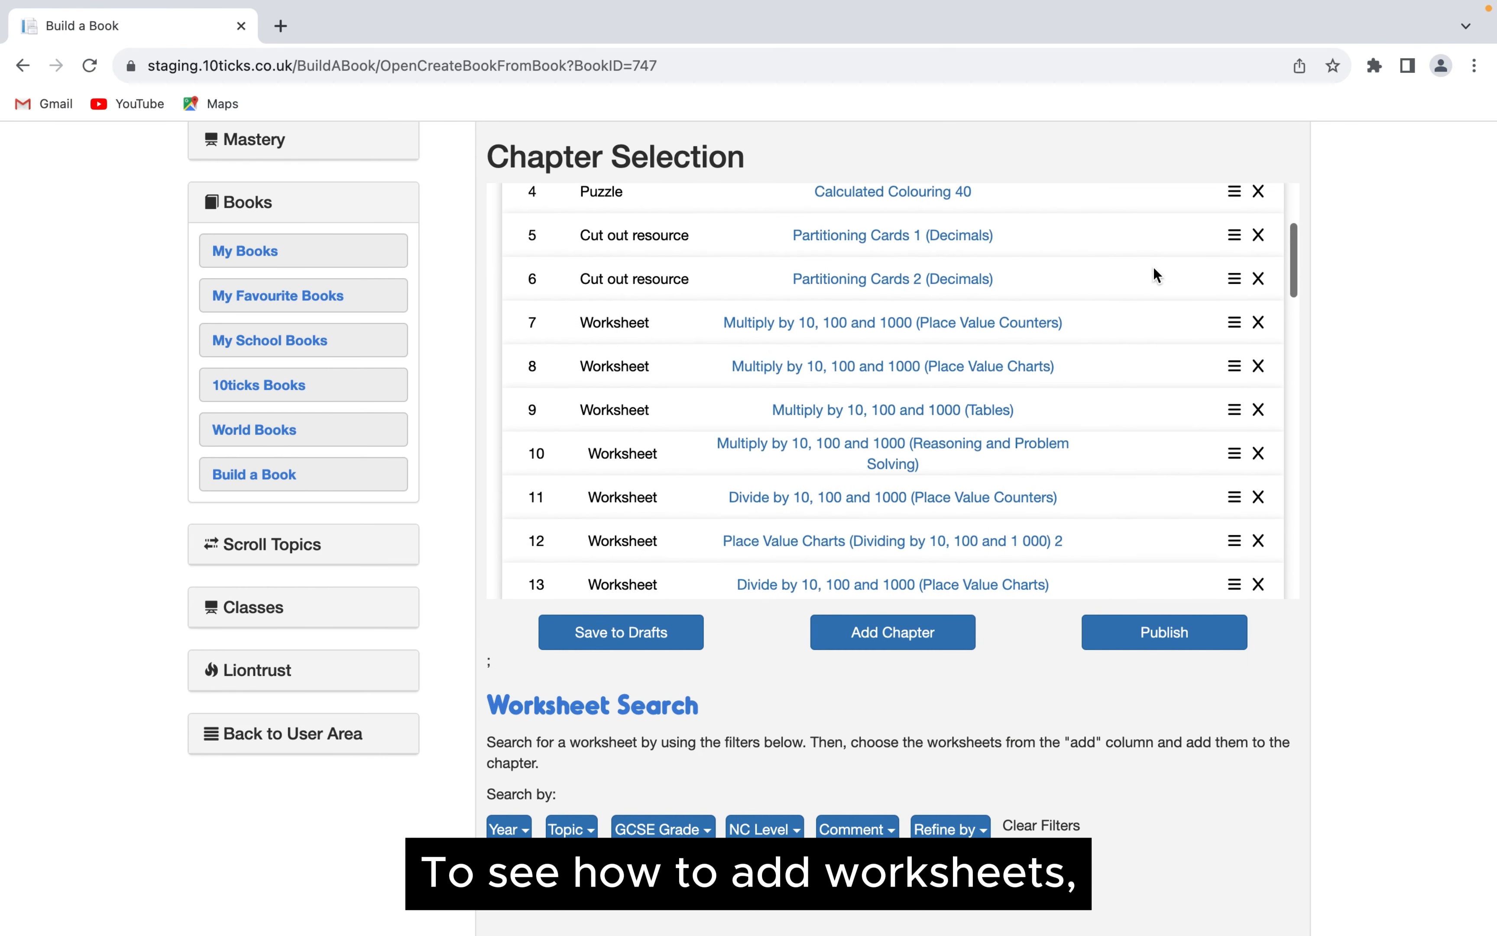
pyautogui.scroll(5, 1153, 267)
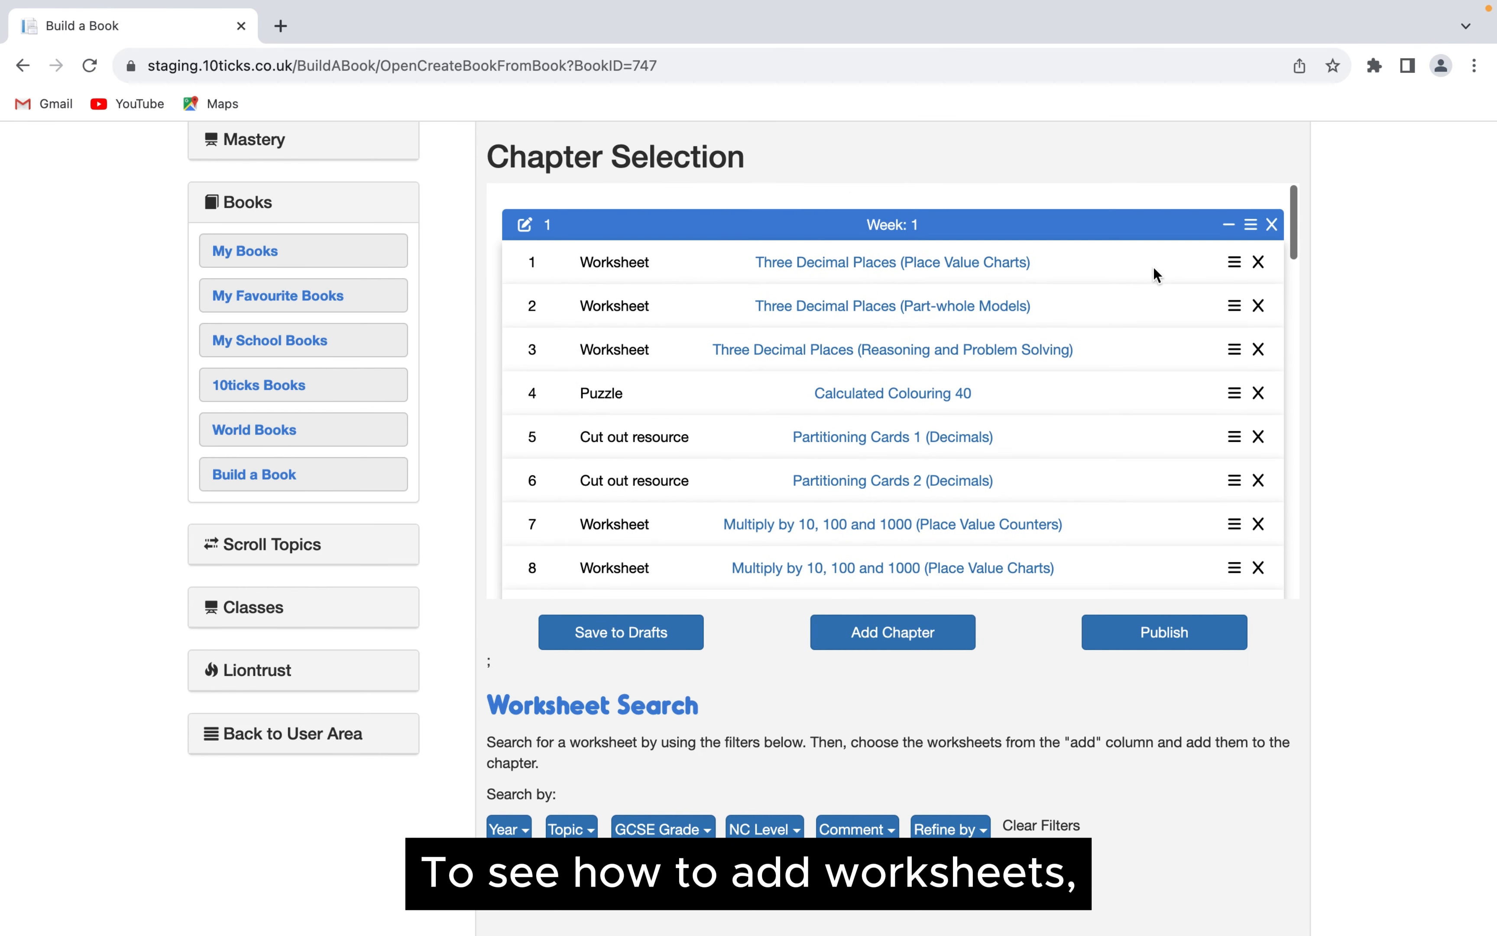
pyautogui.click(1228, 224)
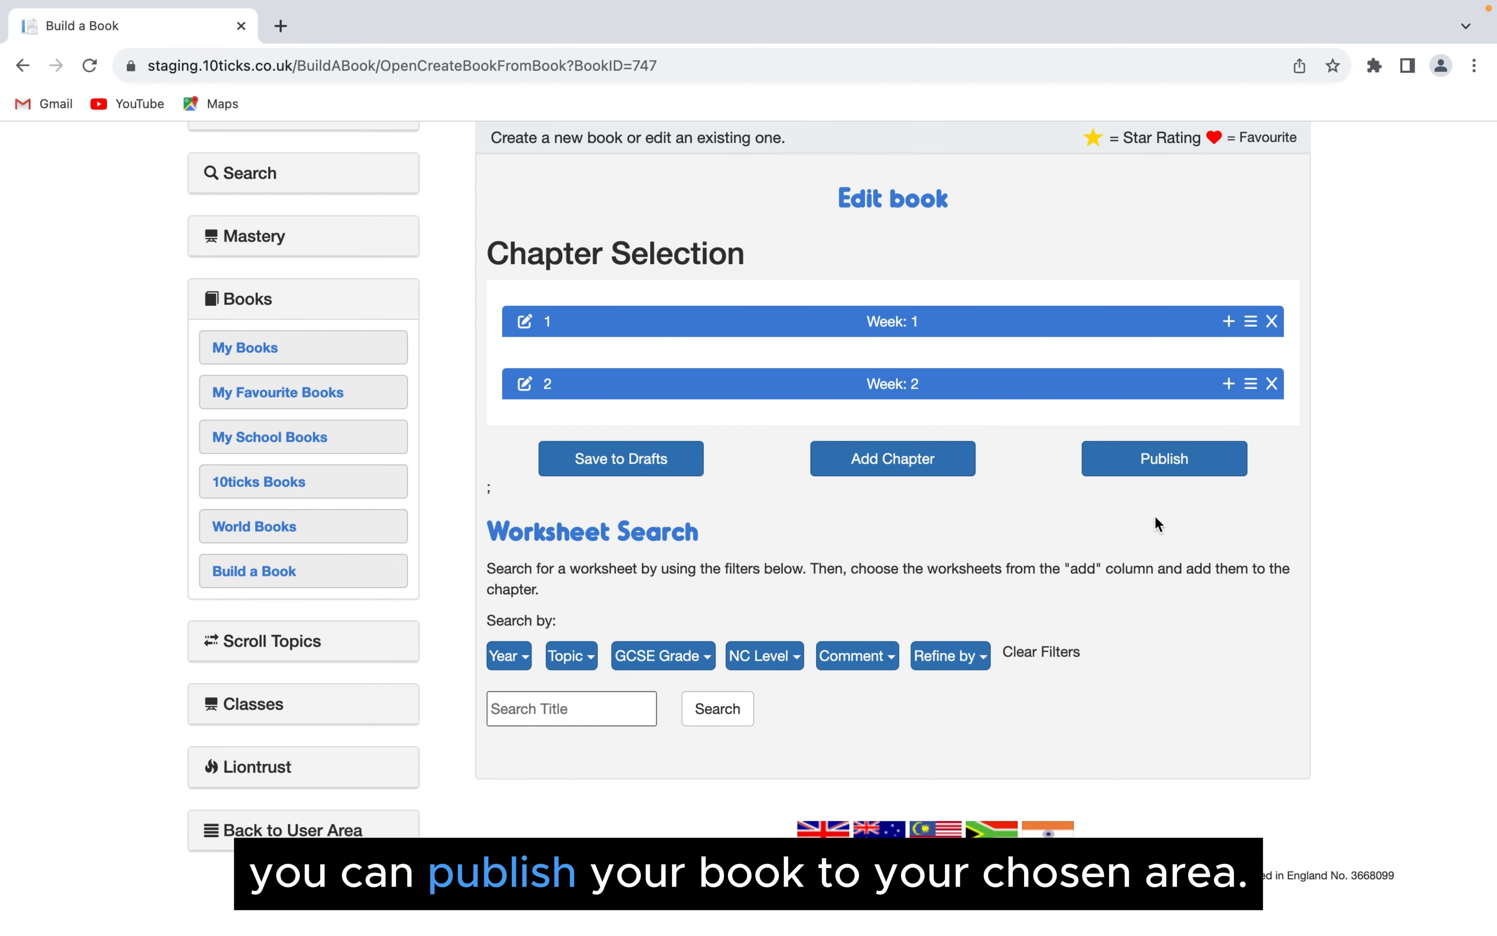
# - Publish the edited book to My Books and view the newly published book
pyautogui.click(1151, 461)
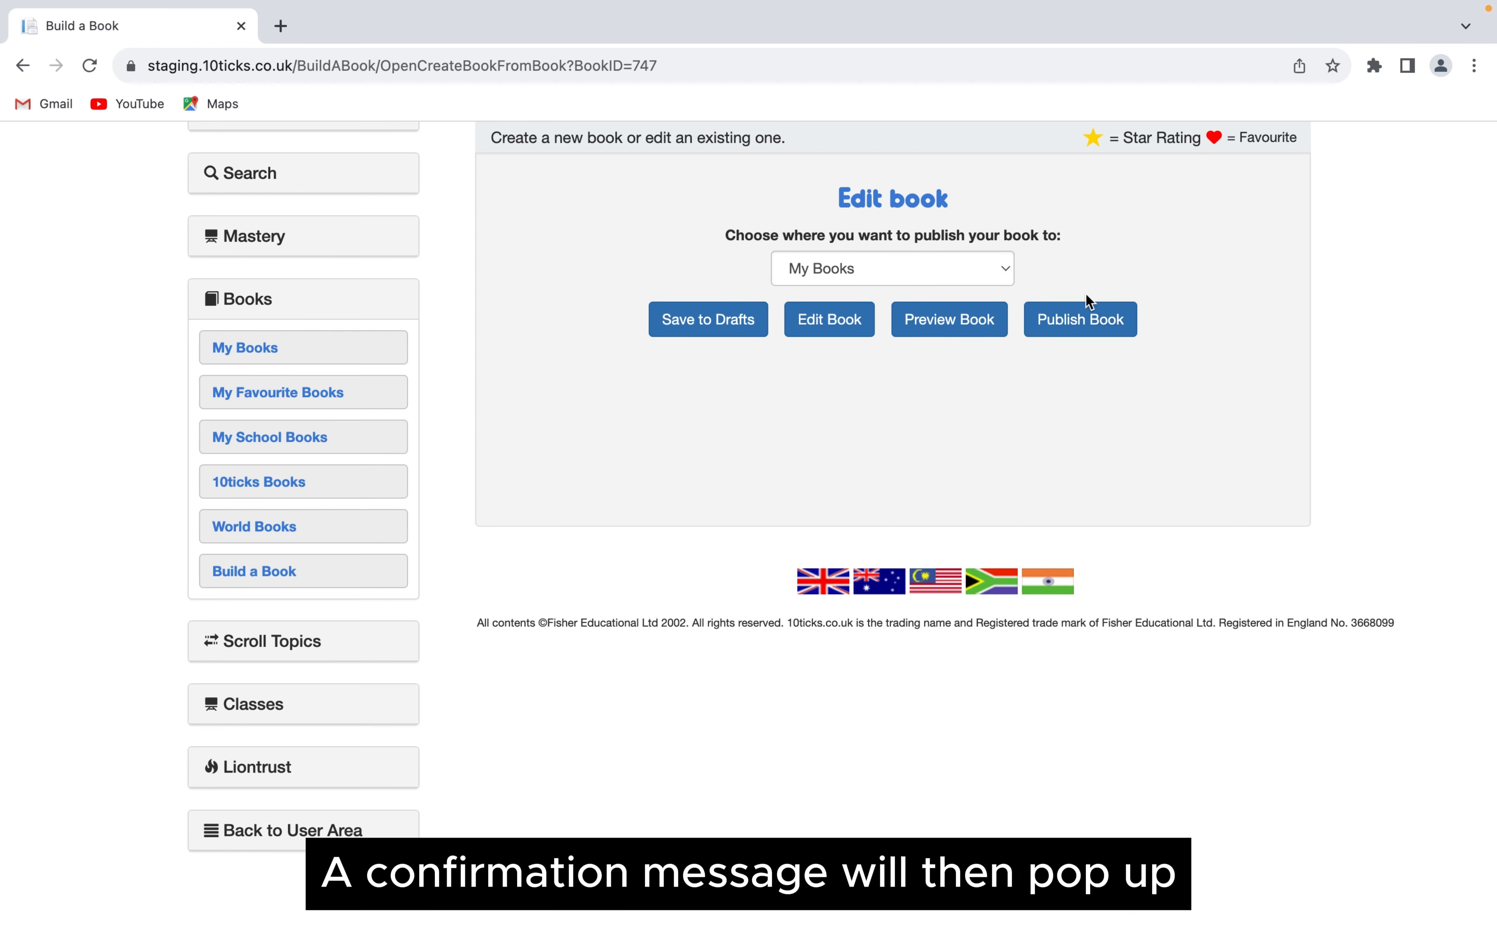
pyautogui.click(1073, 331)
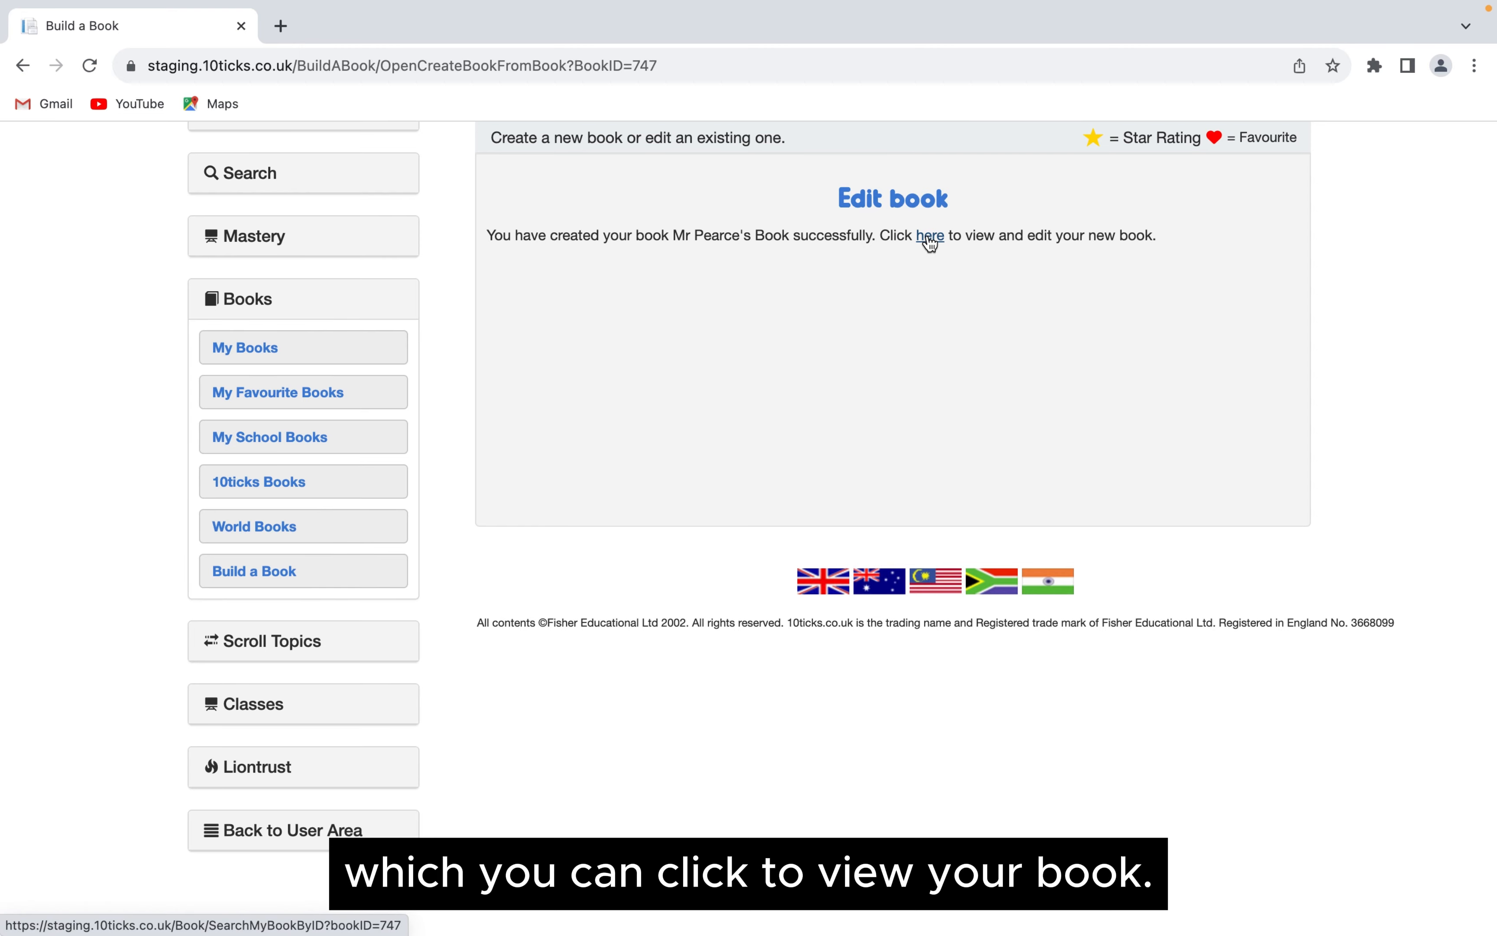
pyautogui.click(929, 238)
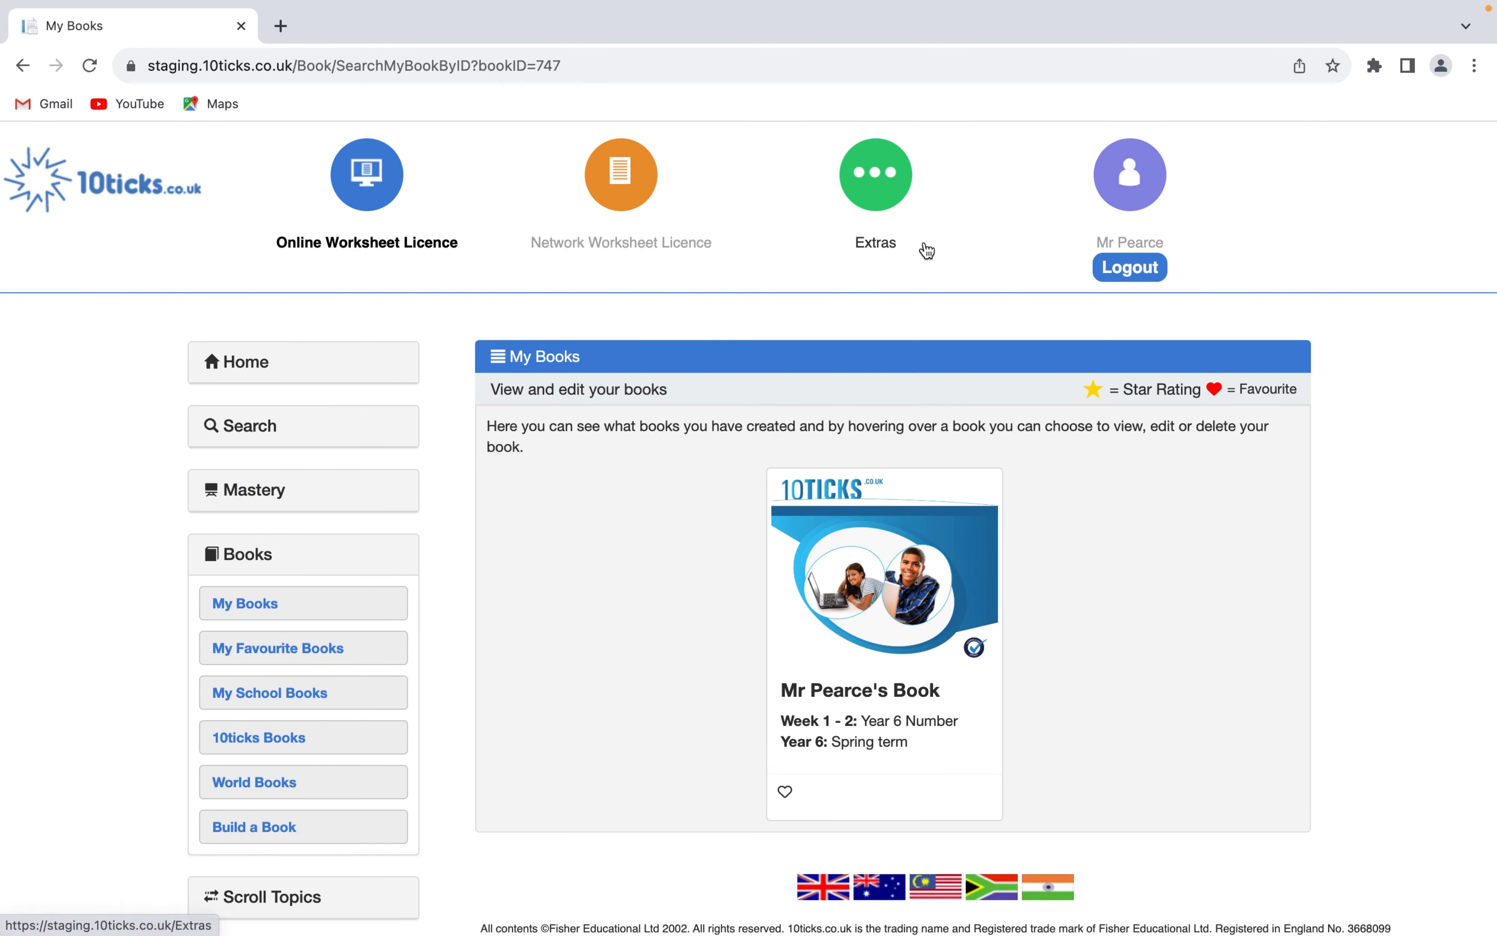
# - Open the published book, start setting the whole book to a class and choose the Year 6 class
pyautogui.click(838, 681)
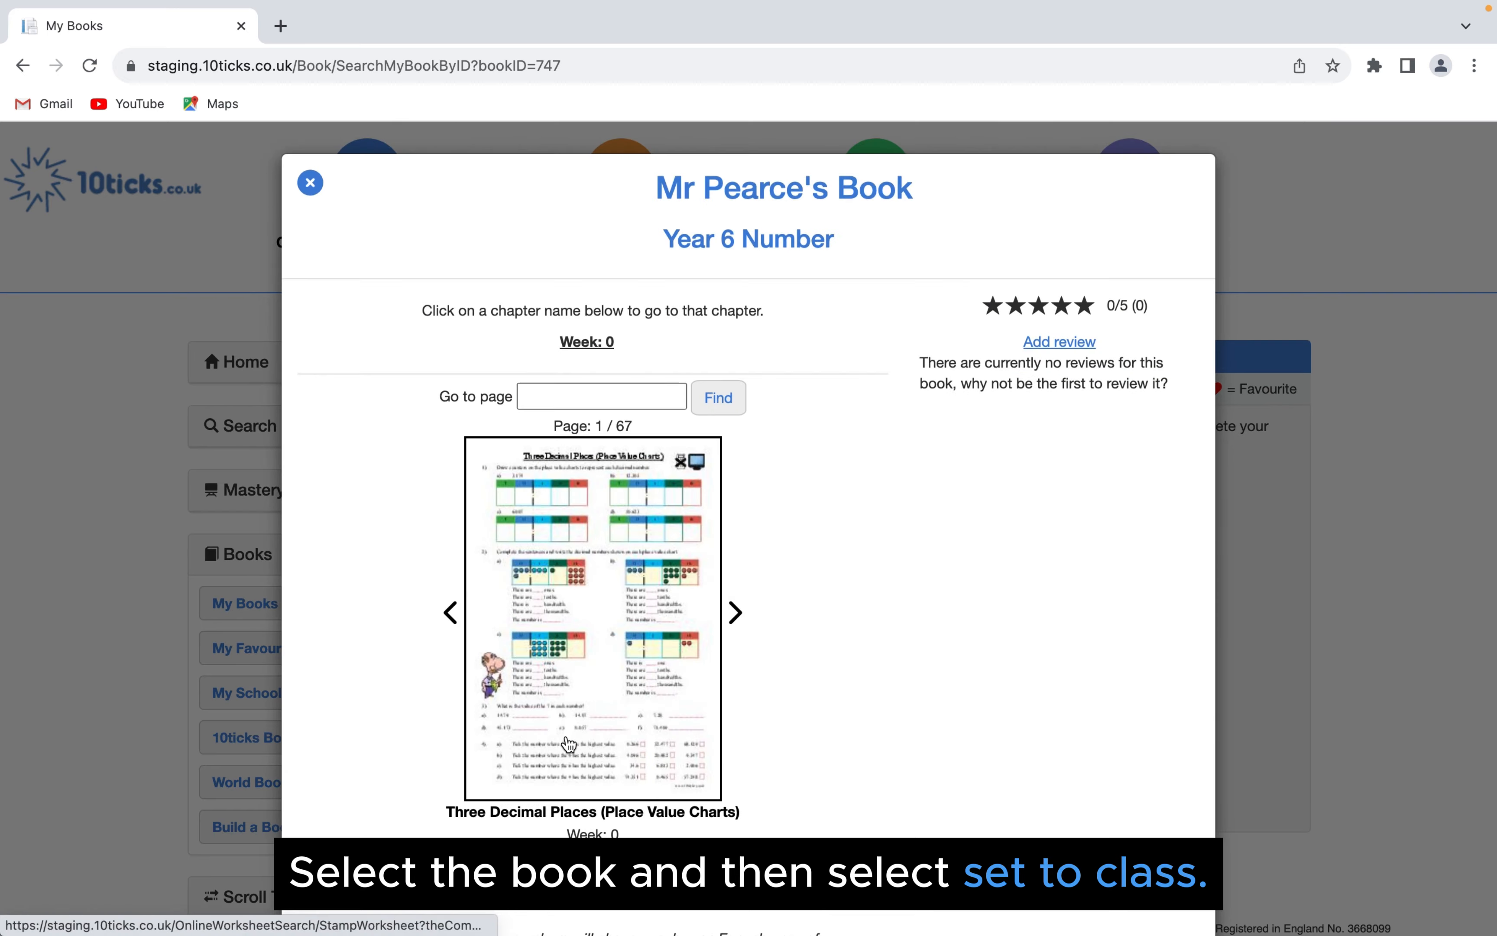
pyautogui.scroll(-2, 484, 795)
pyautogui.click(383, 799)
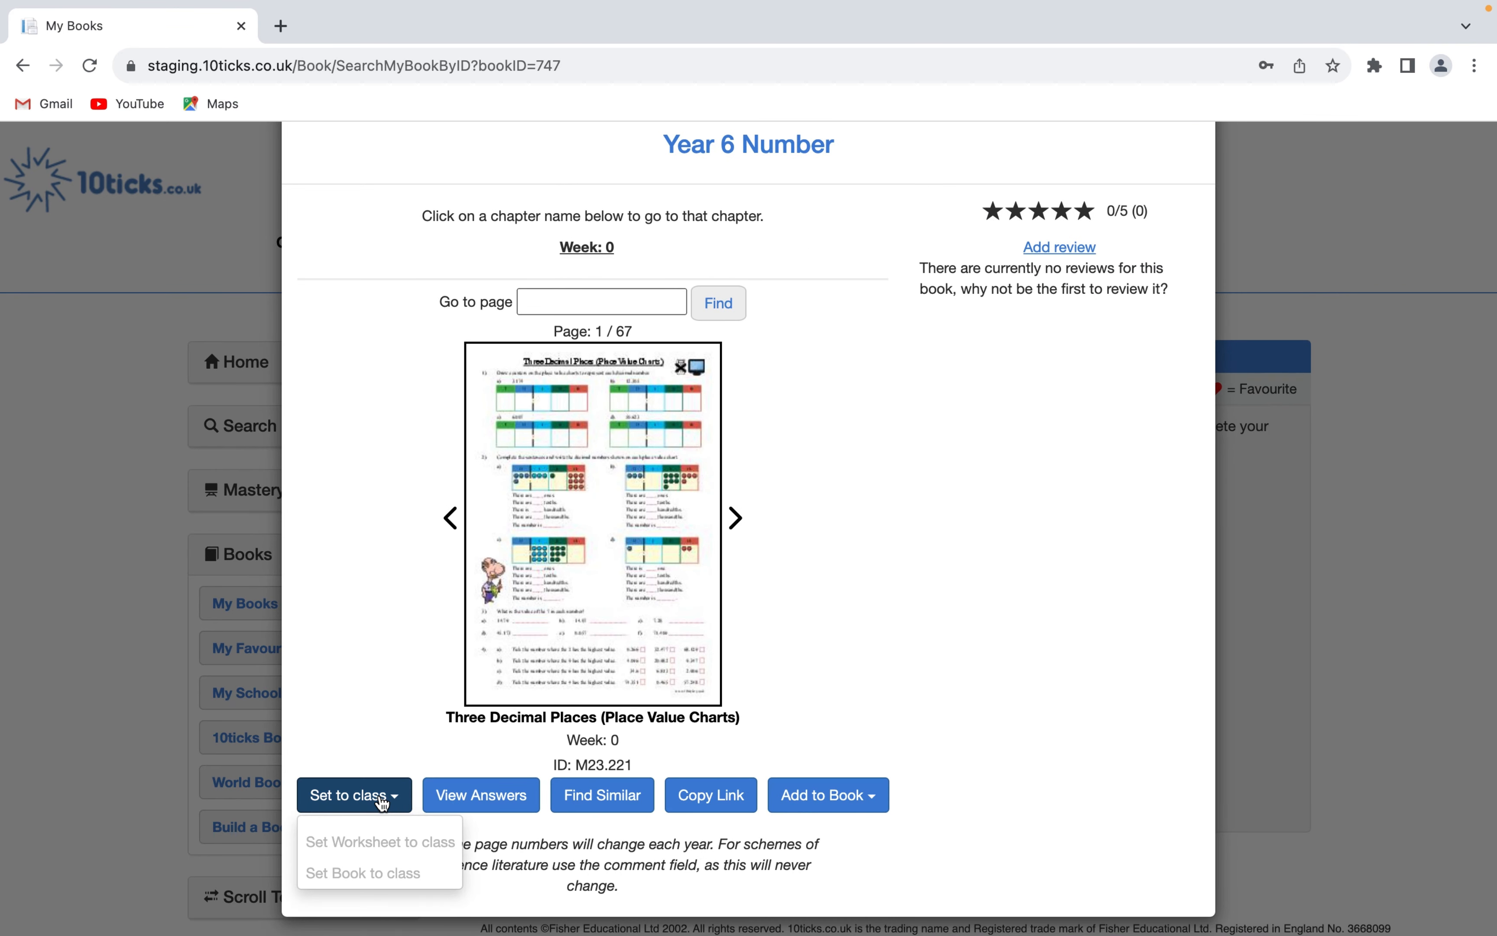
pyautogui.click(387, 874)
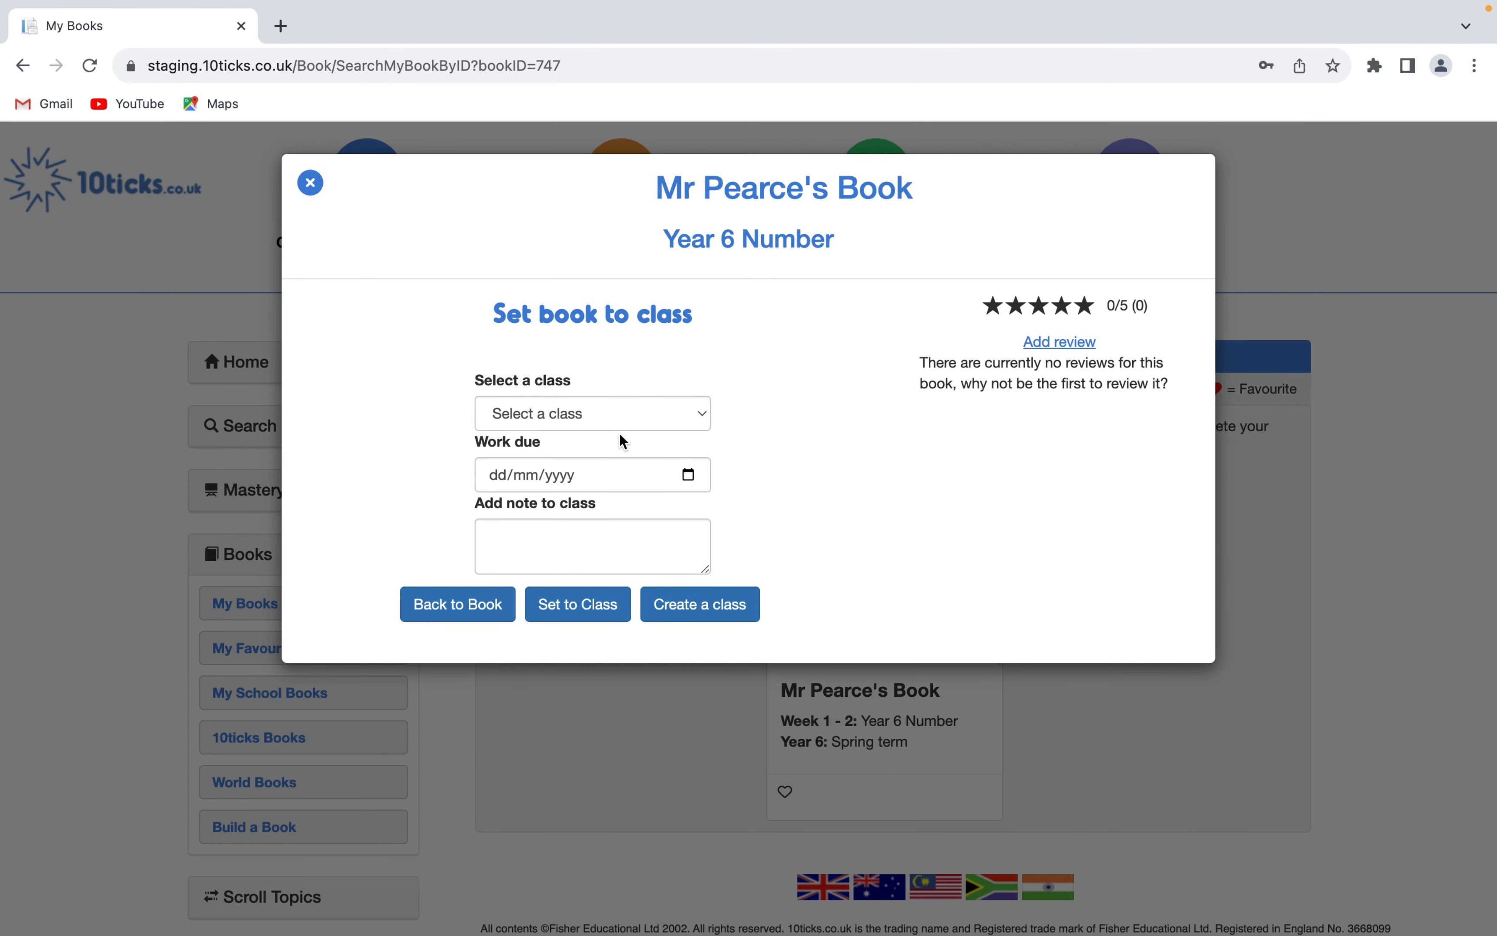
pyautogui.click(616, 423)
pyautogui.click(588, 435)
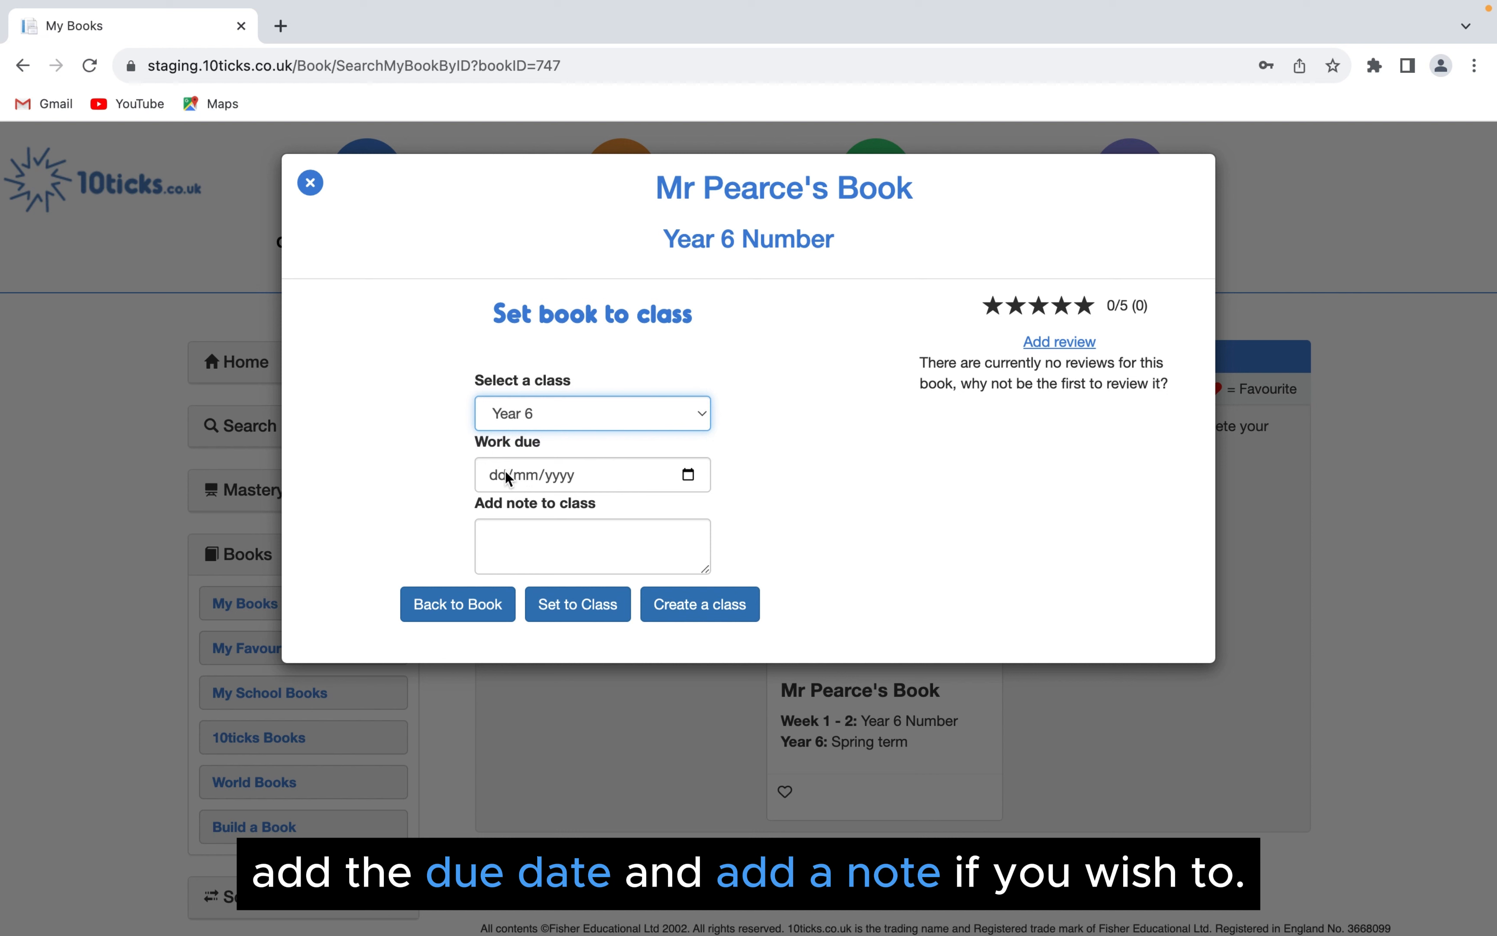
# - Set the book to the class with a work due date of 22/01/2024 and go to that class
pyautogui.click(506, 478)
pyautogui.write('22/')
pyautogui.write('01/202')
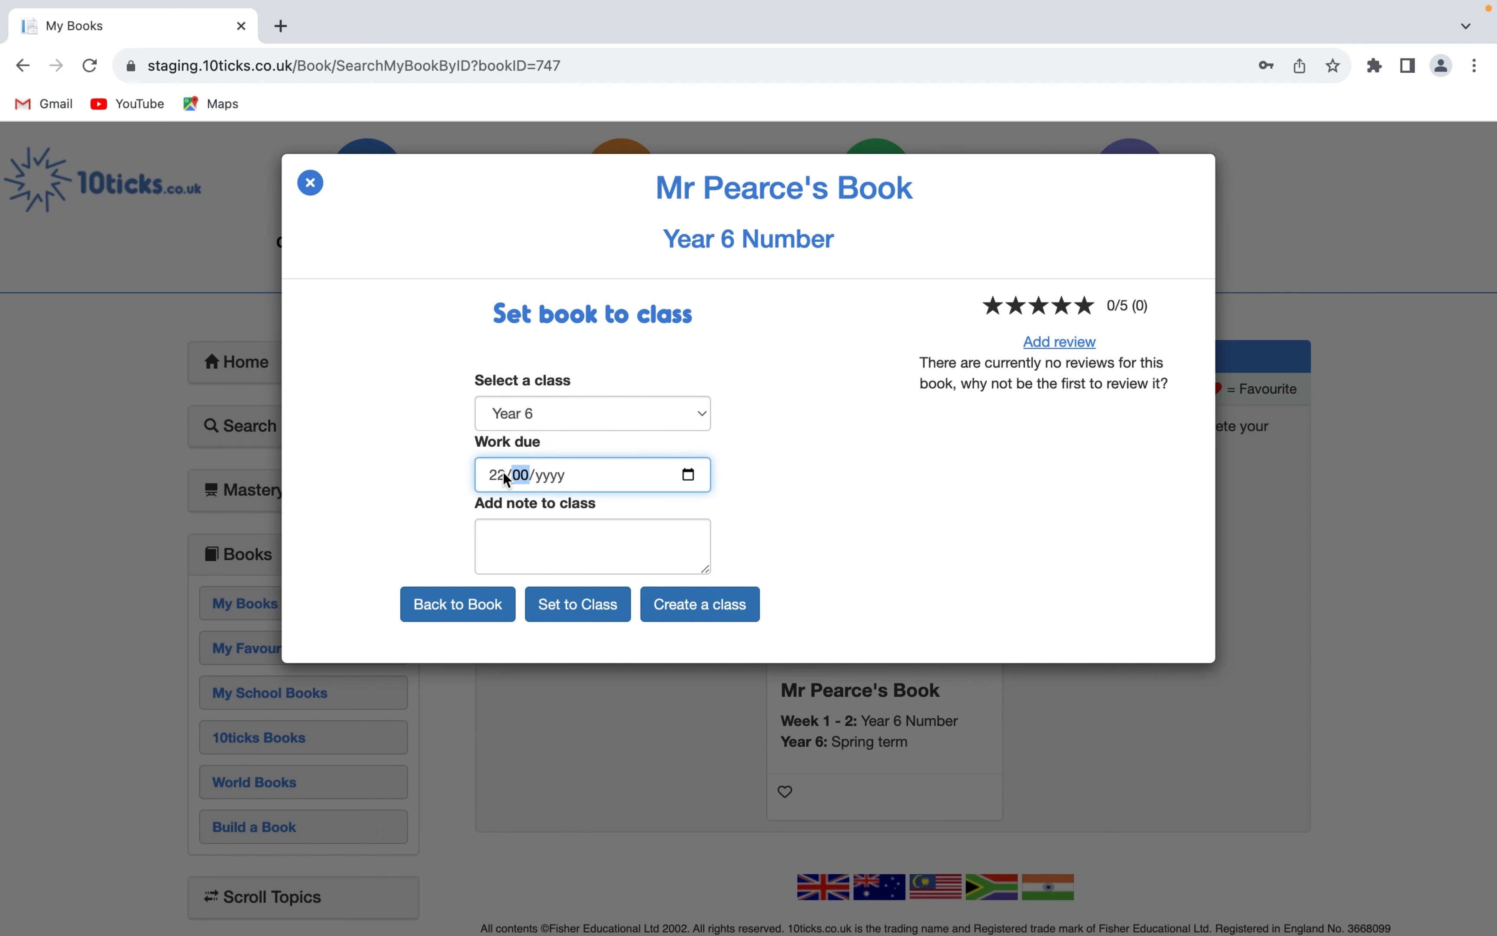
pyautogui.write('4')
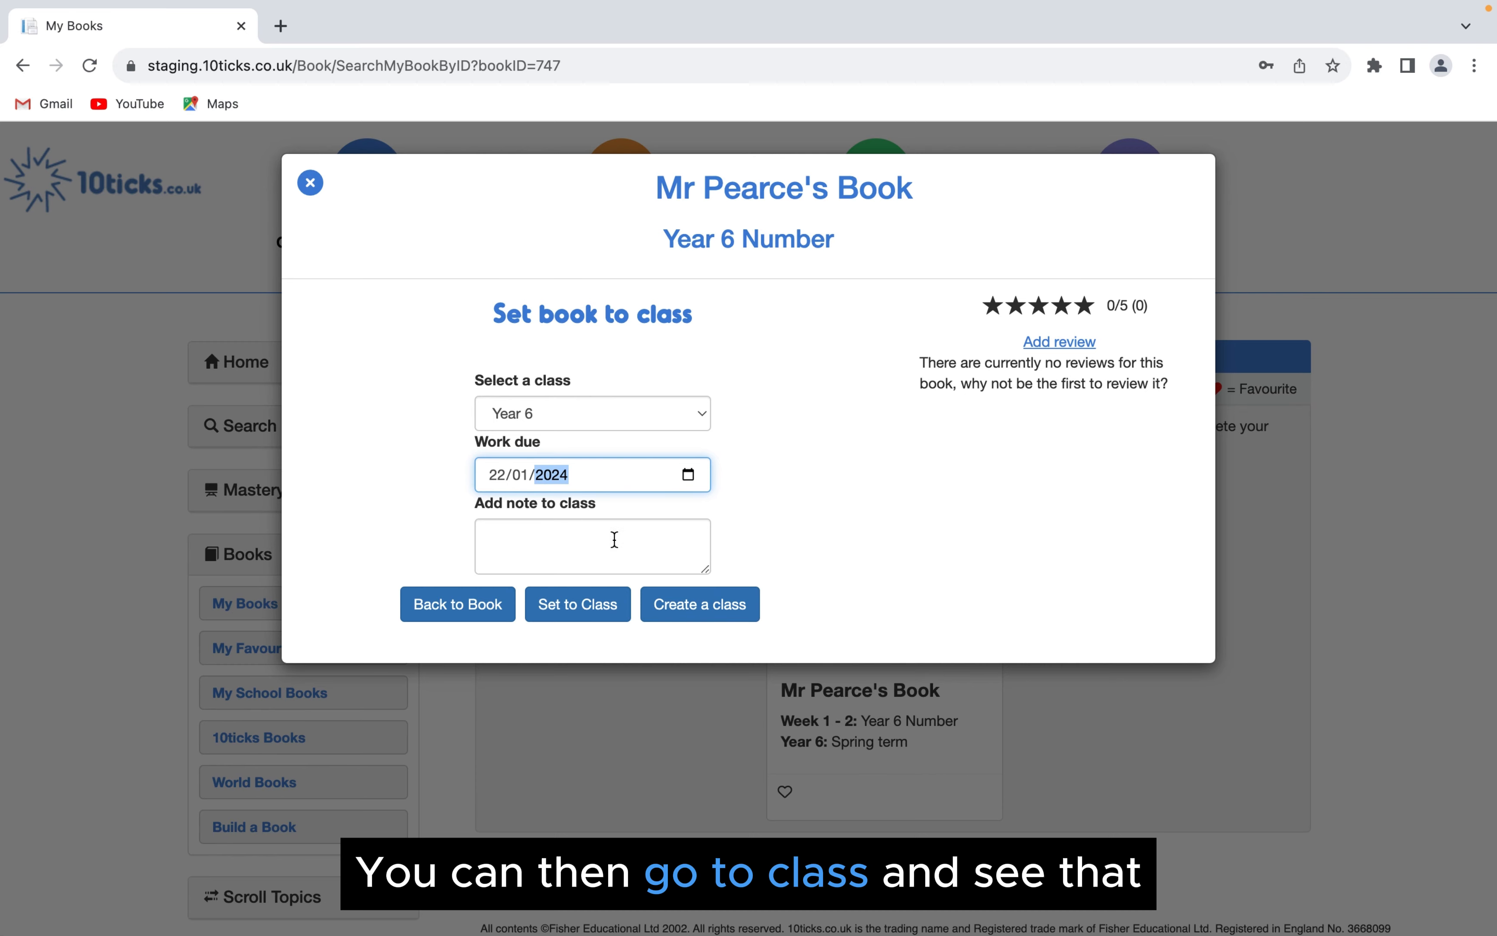
pyautogui.click(577, 609)
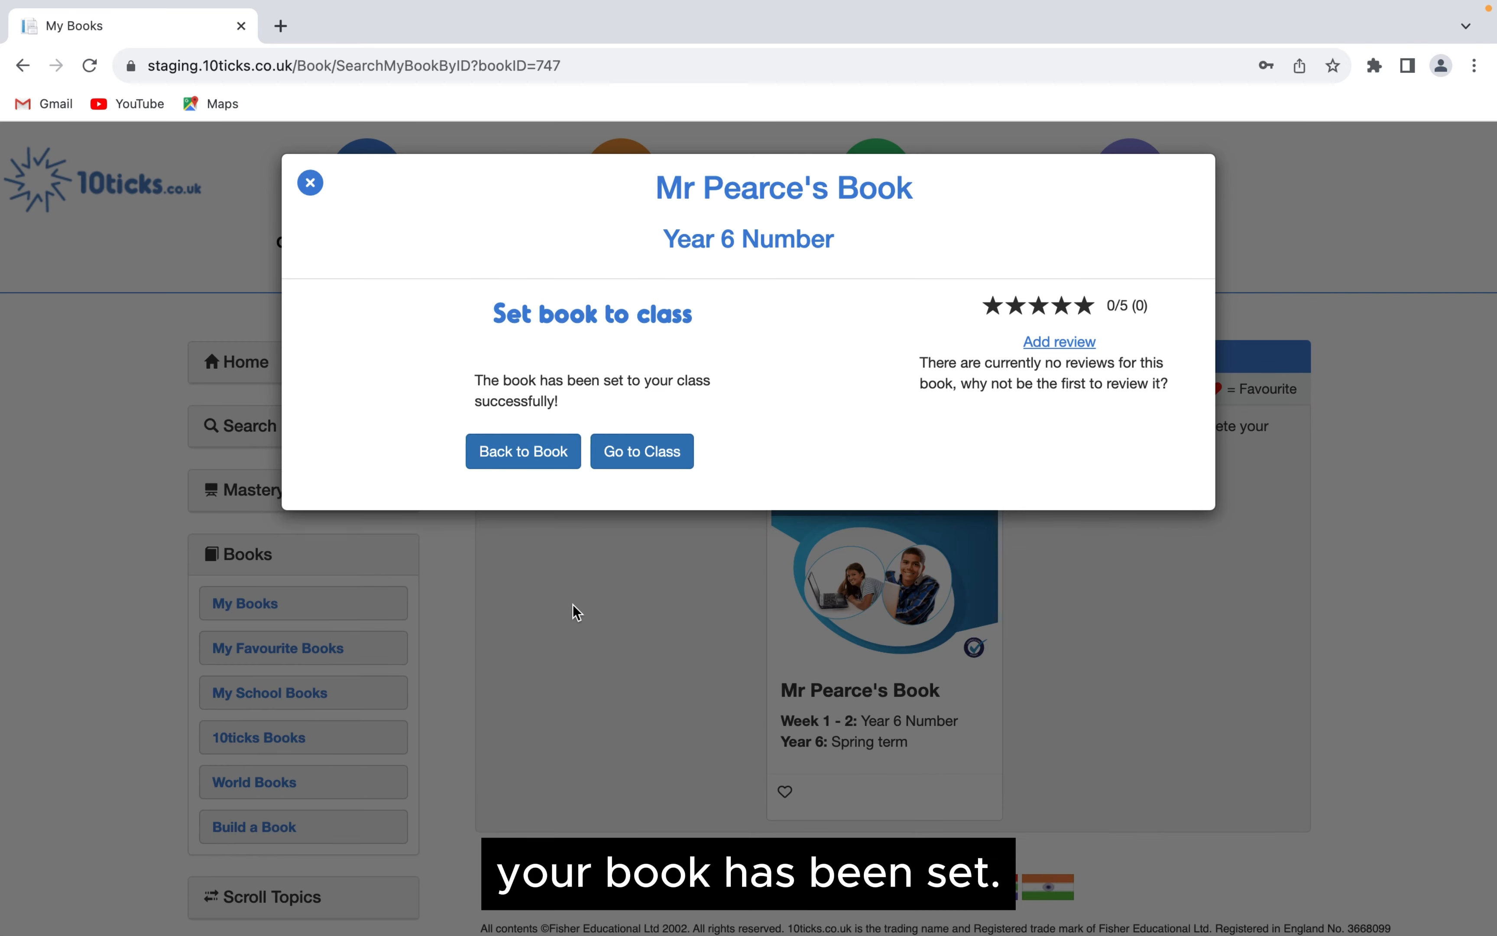
pyautogui.click(639, 444)
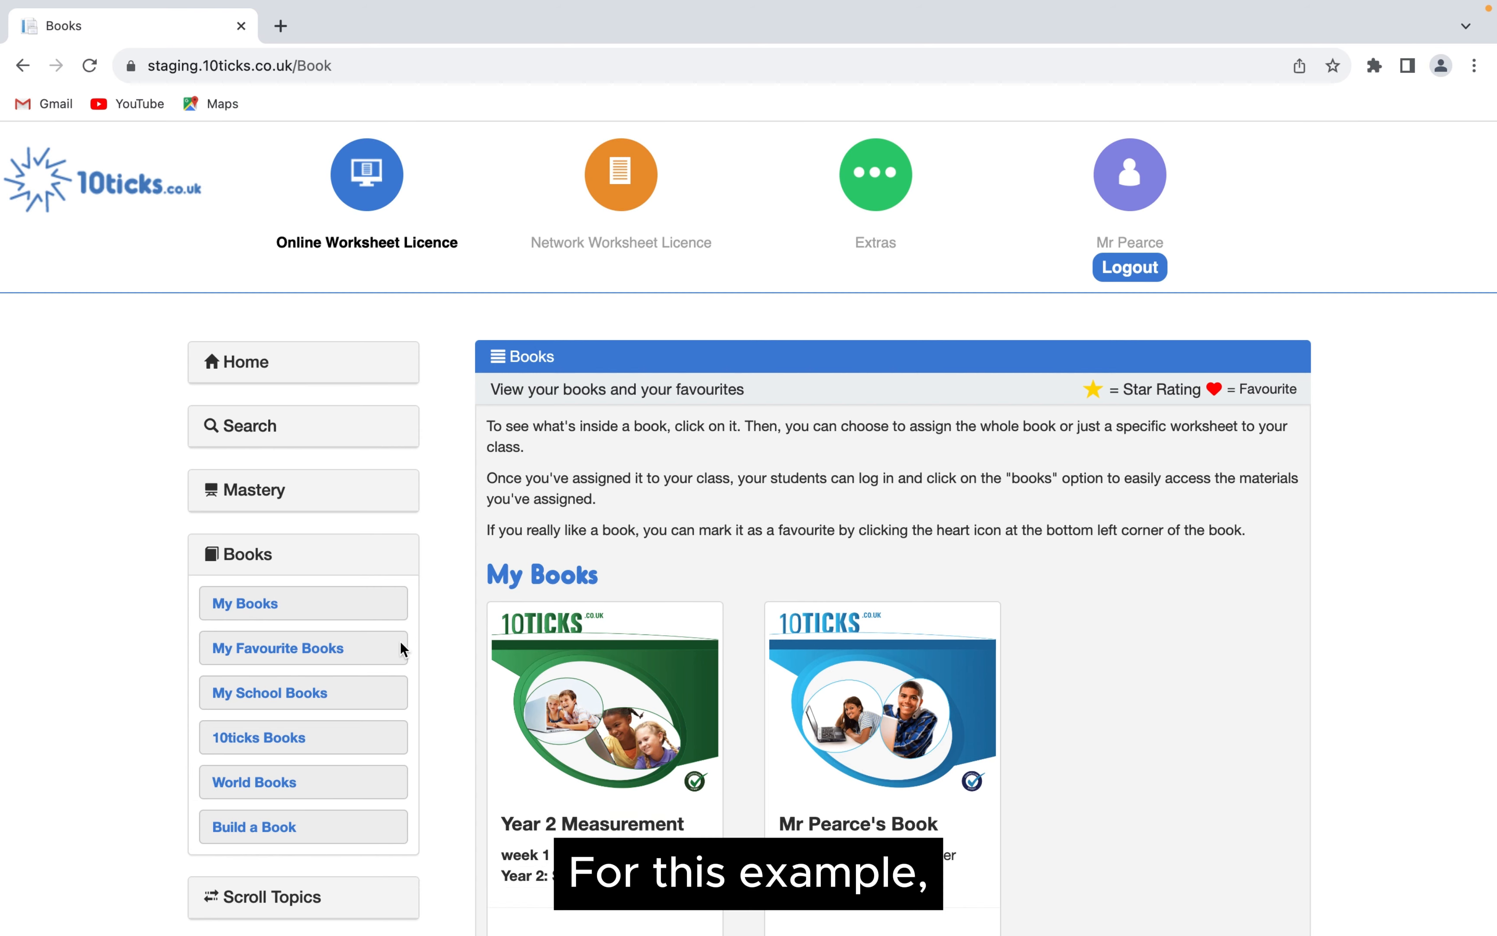
# - Open the Year 1 Autumn "Number: Addition and Subtraction" Mastery v3.0 book from 10ticks Books and start a review
pyautogui.click(343, 749)
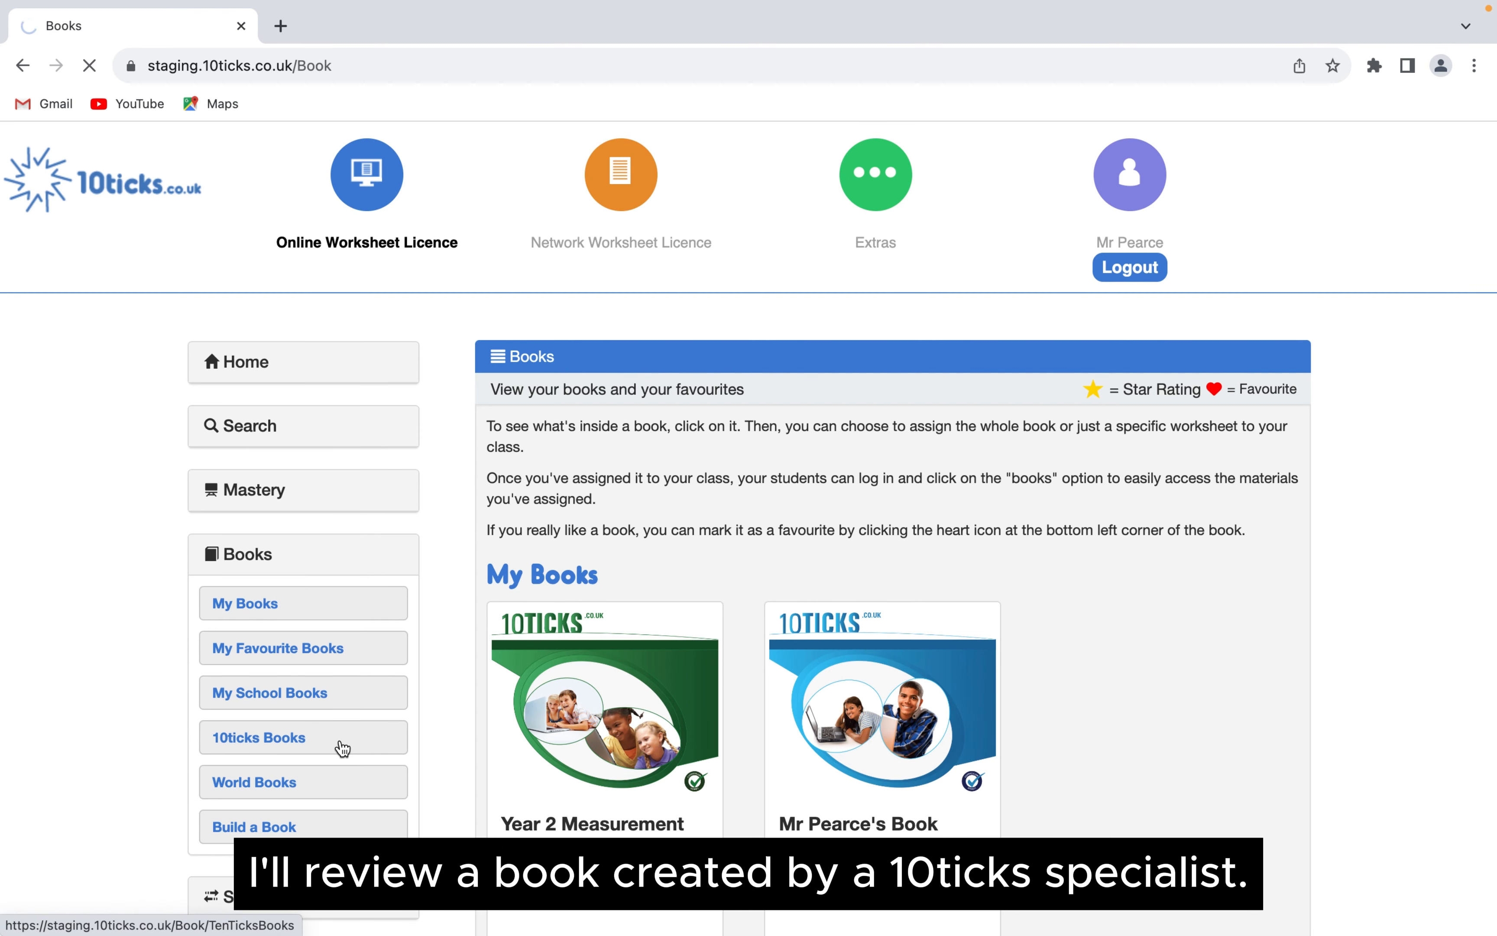
pyautogui.scroll(-2, 1122, 524)
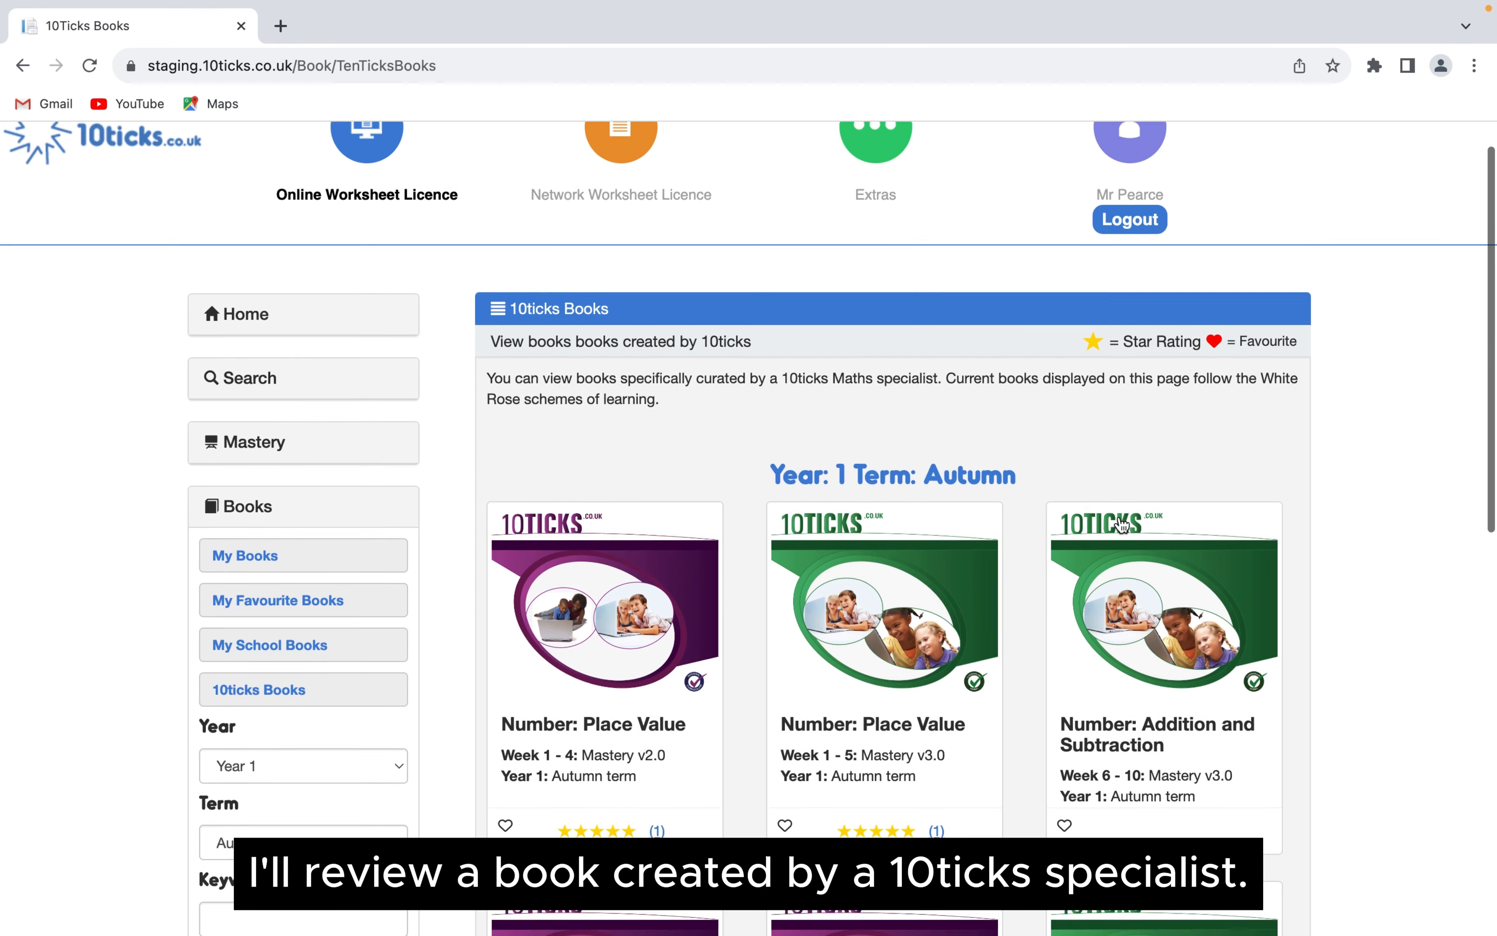
pyautogui.scroll(-4, 1121, 524)
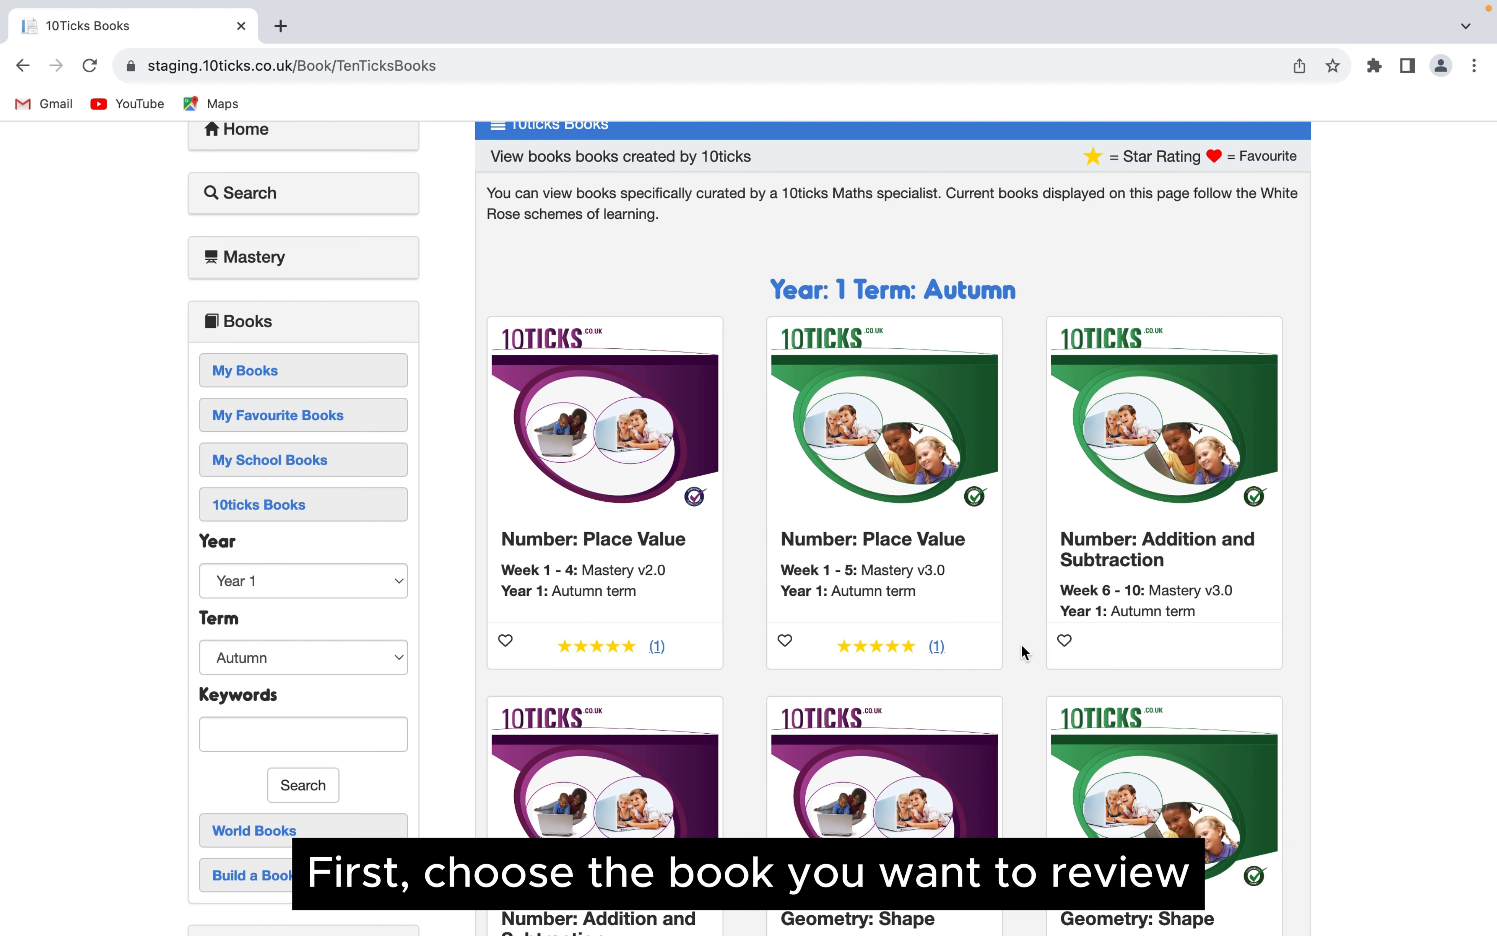
pyautogui.click(1148, 431)
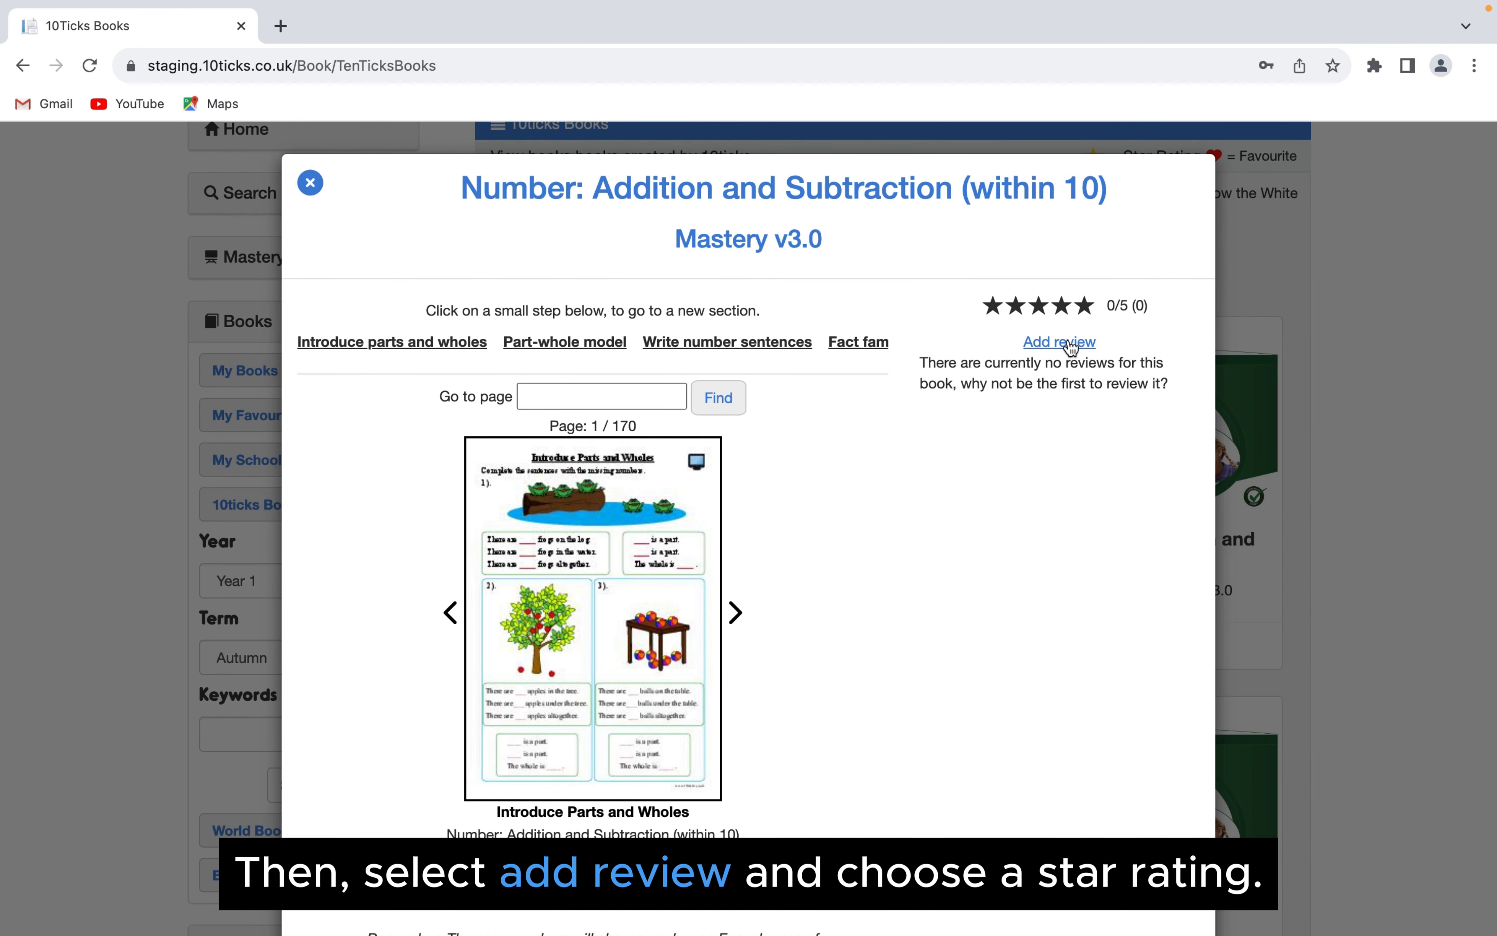
pyautogui.click(1069, 344)
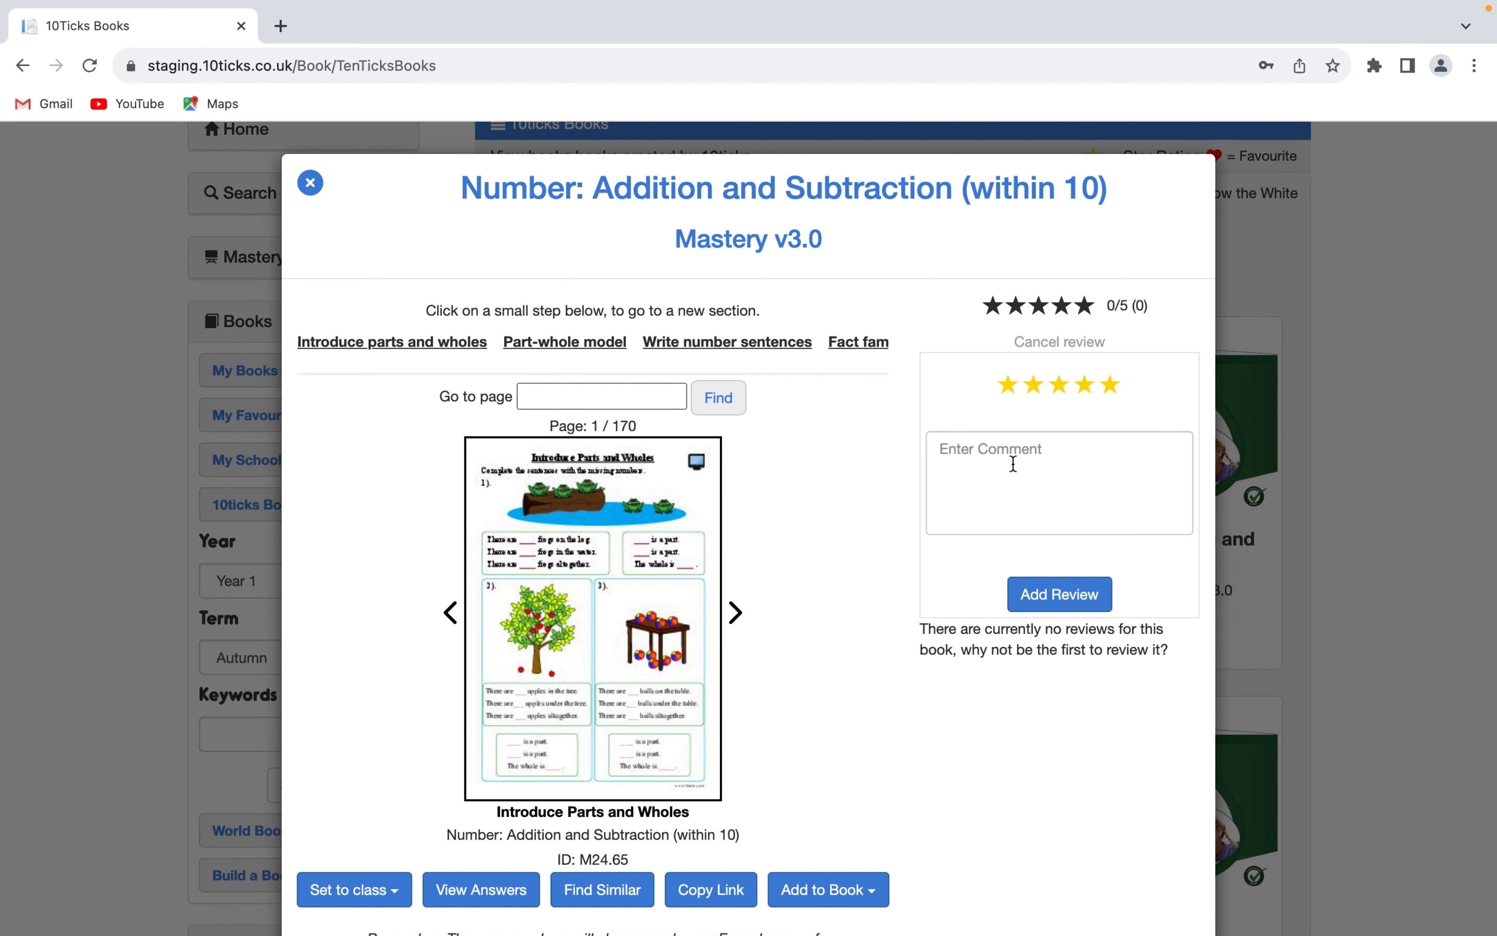
# - Post a five-star review with the comment "Amazing book!" and return to the refreshed 10ticks Books list
pyautogui.click(1012, 464)
pyautogui.write('Ama')
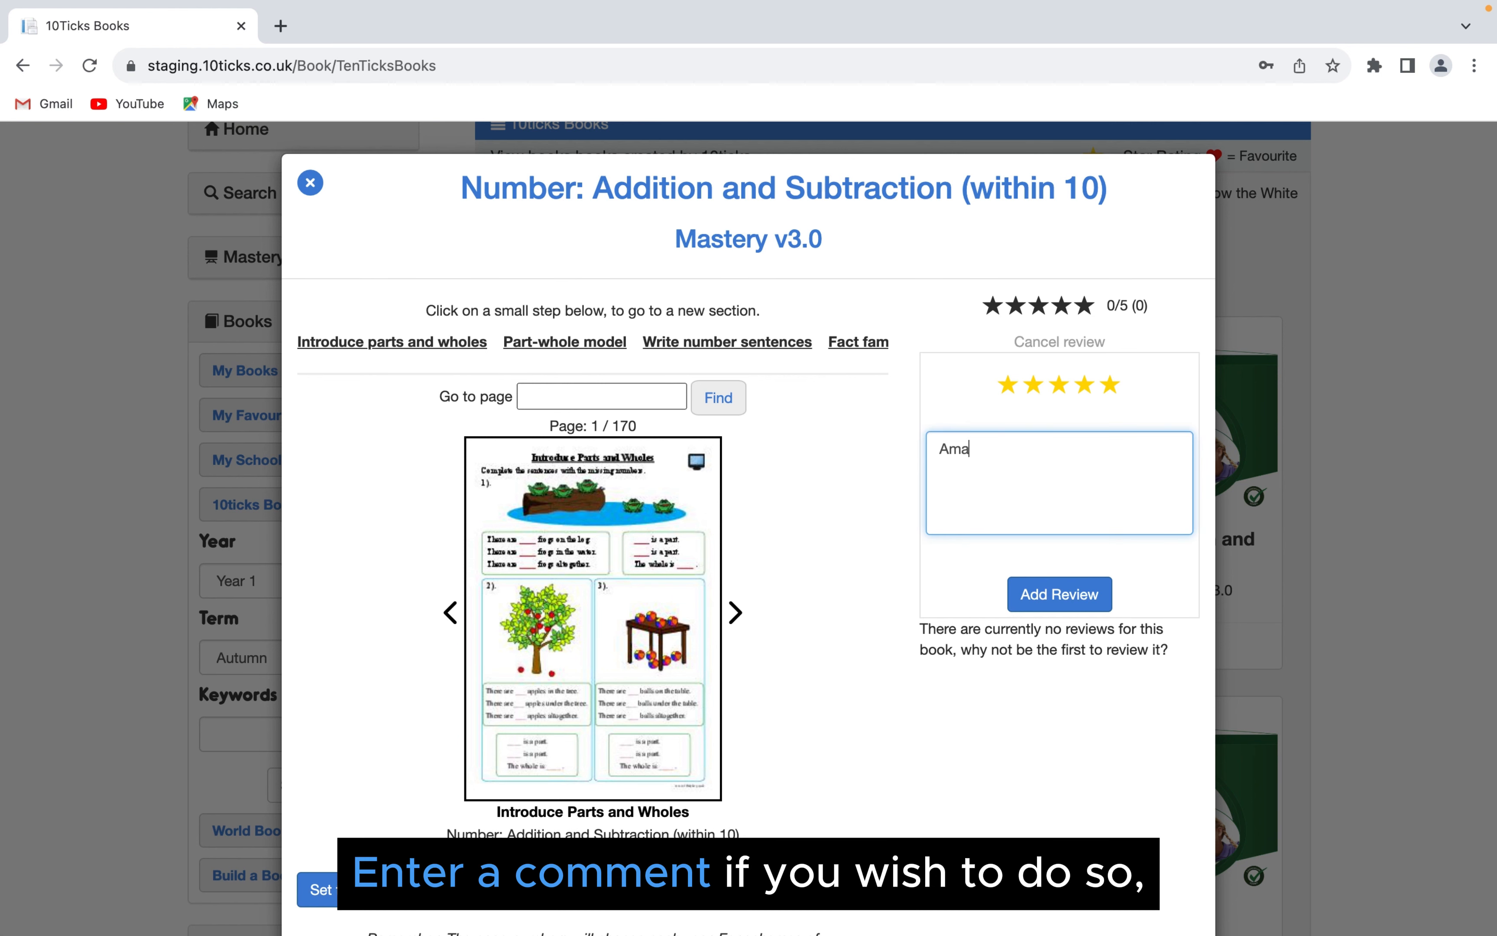
pyautogui.write('zing book!')
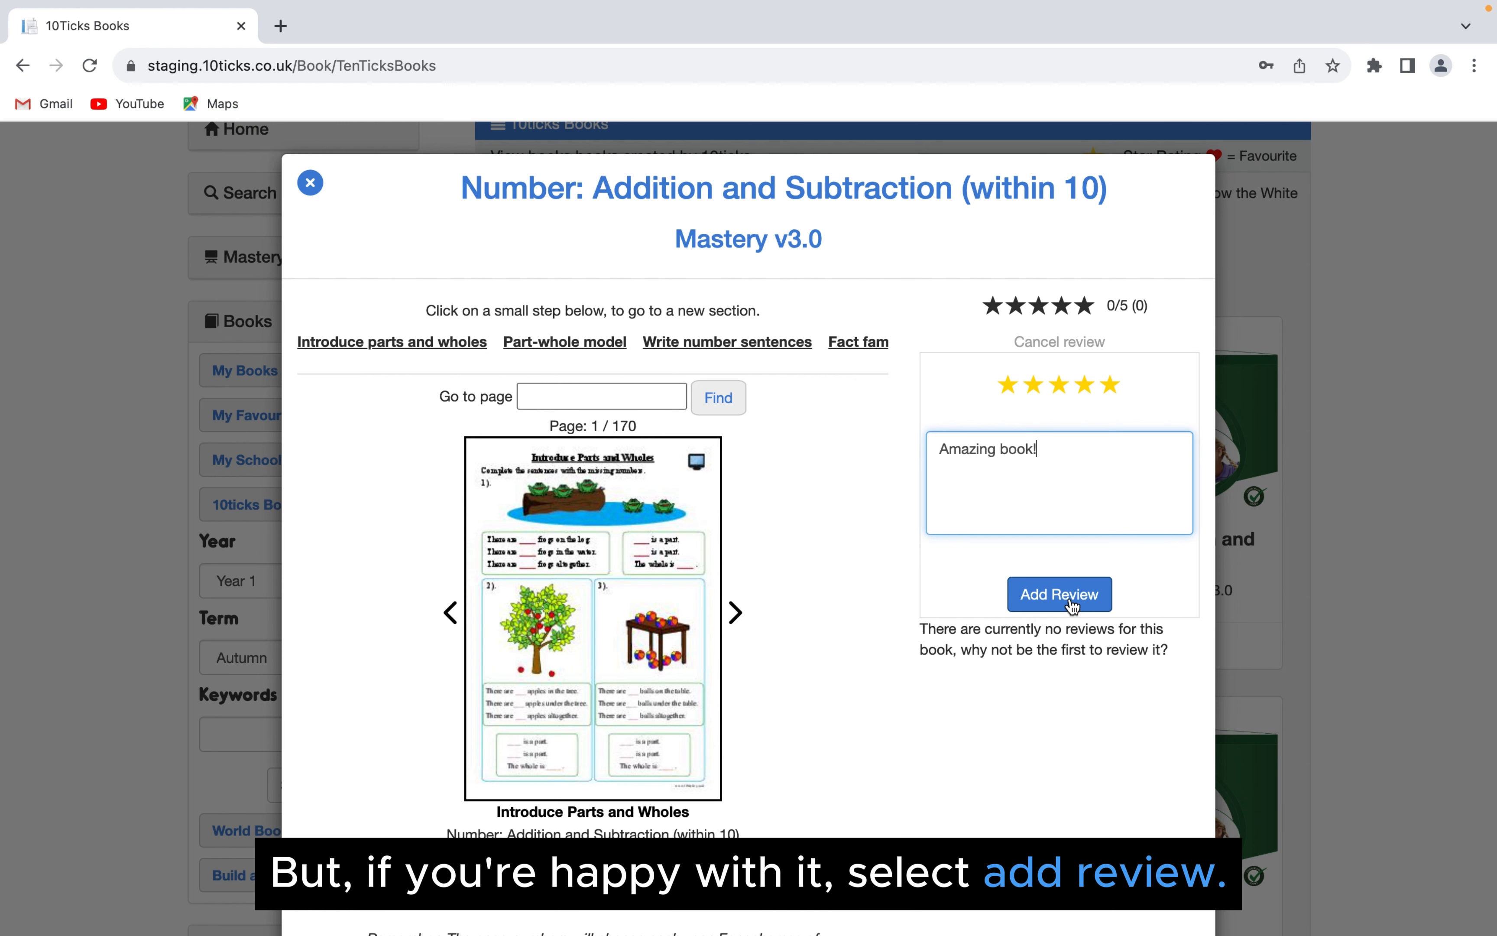
pyautogui.click(1069, 598)
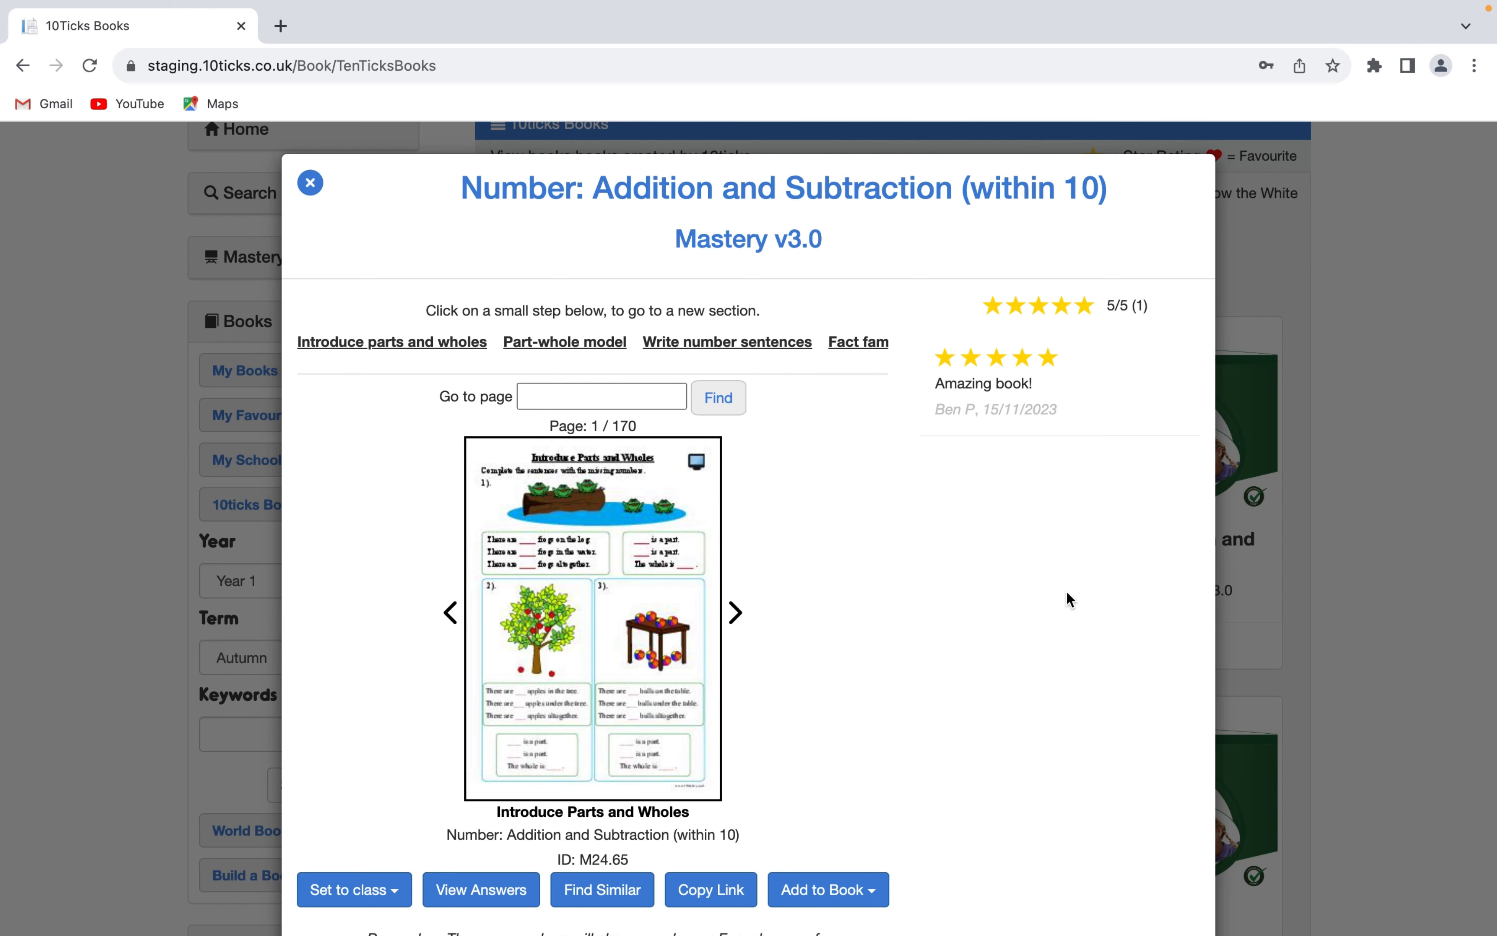
pyautogui.click(300, 188)
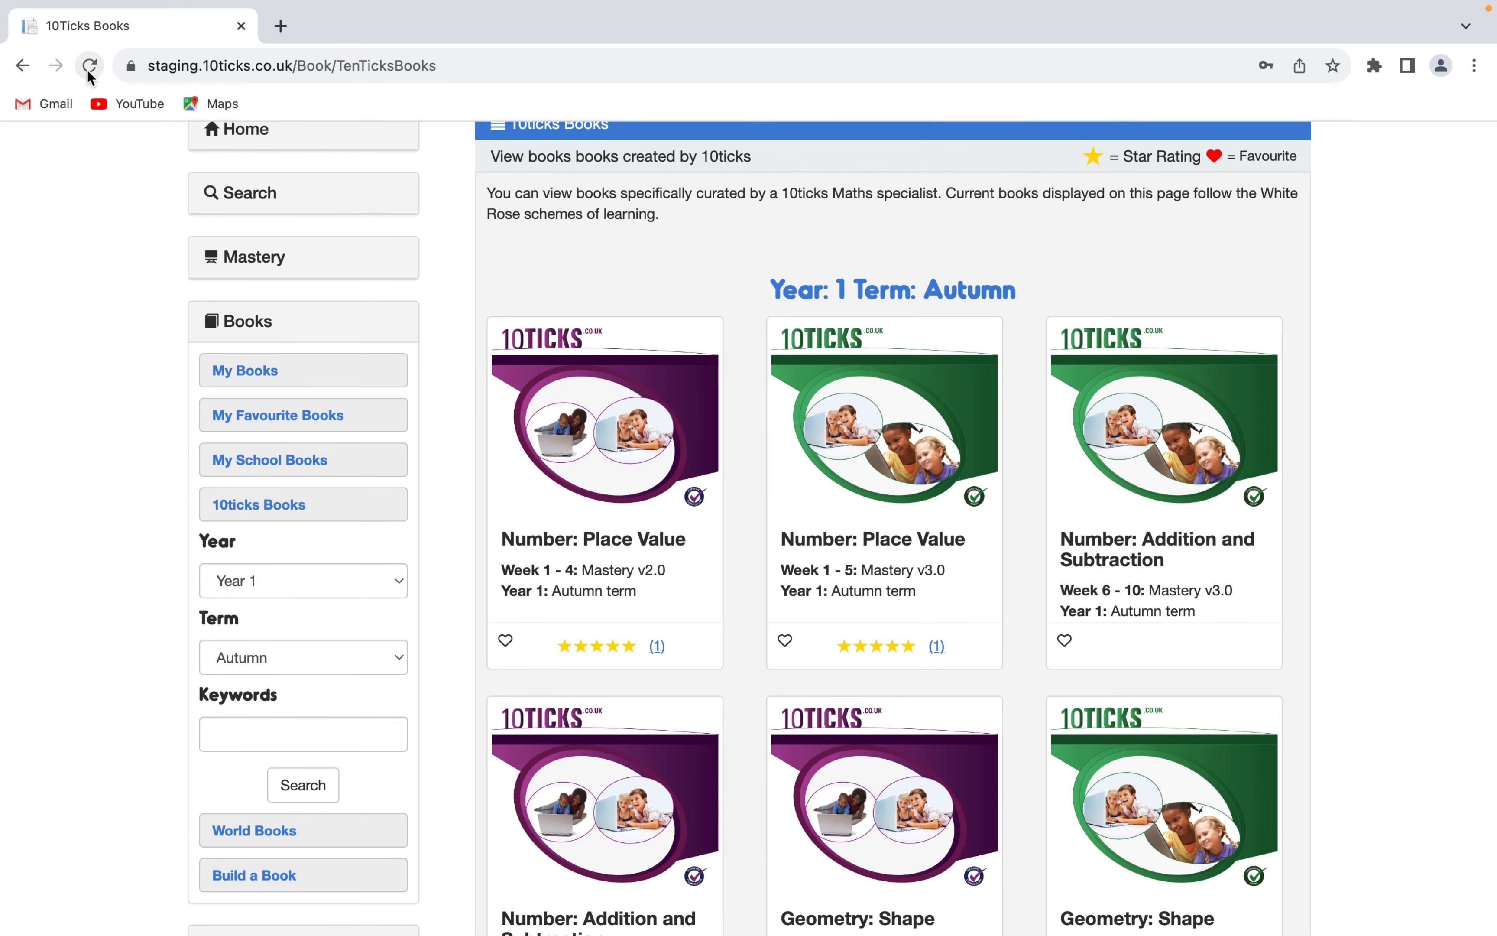
pyautogui.click(87, 70)
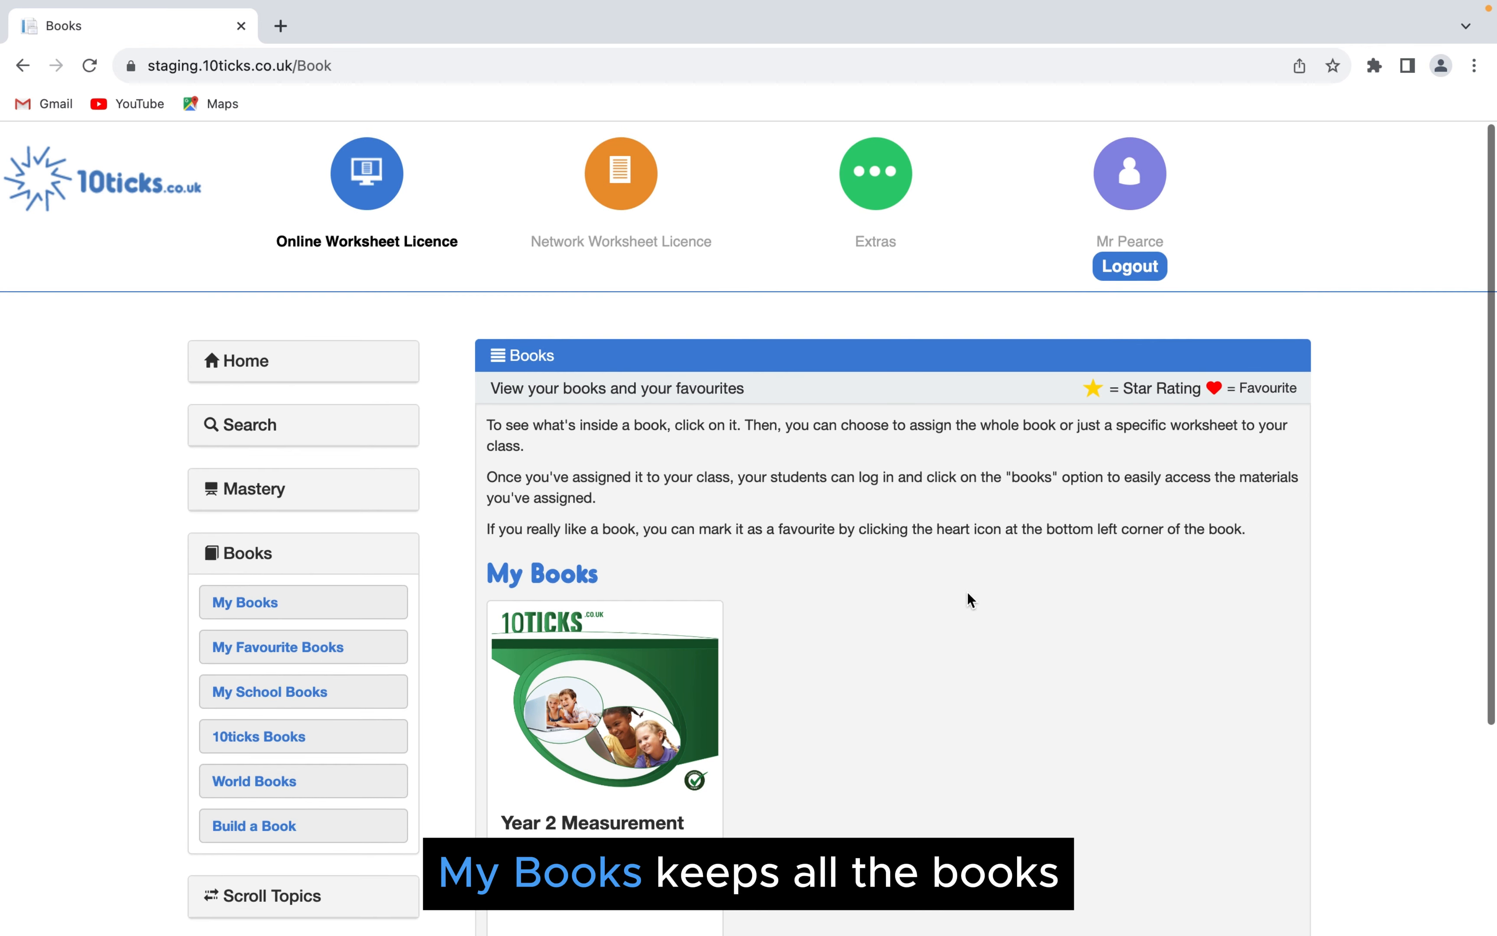
# - Look at the options offered for the Year 2 Measurement book in My Books and view the My Favourite Books section
pyautogui.scroll(-3, 968, 594)
pyautogui.scroll(-1, 968, 592)
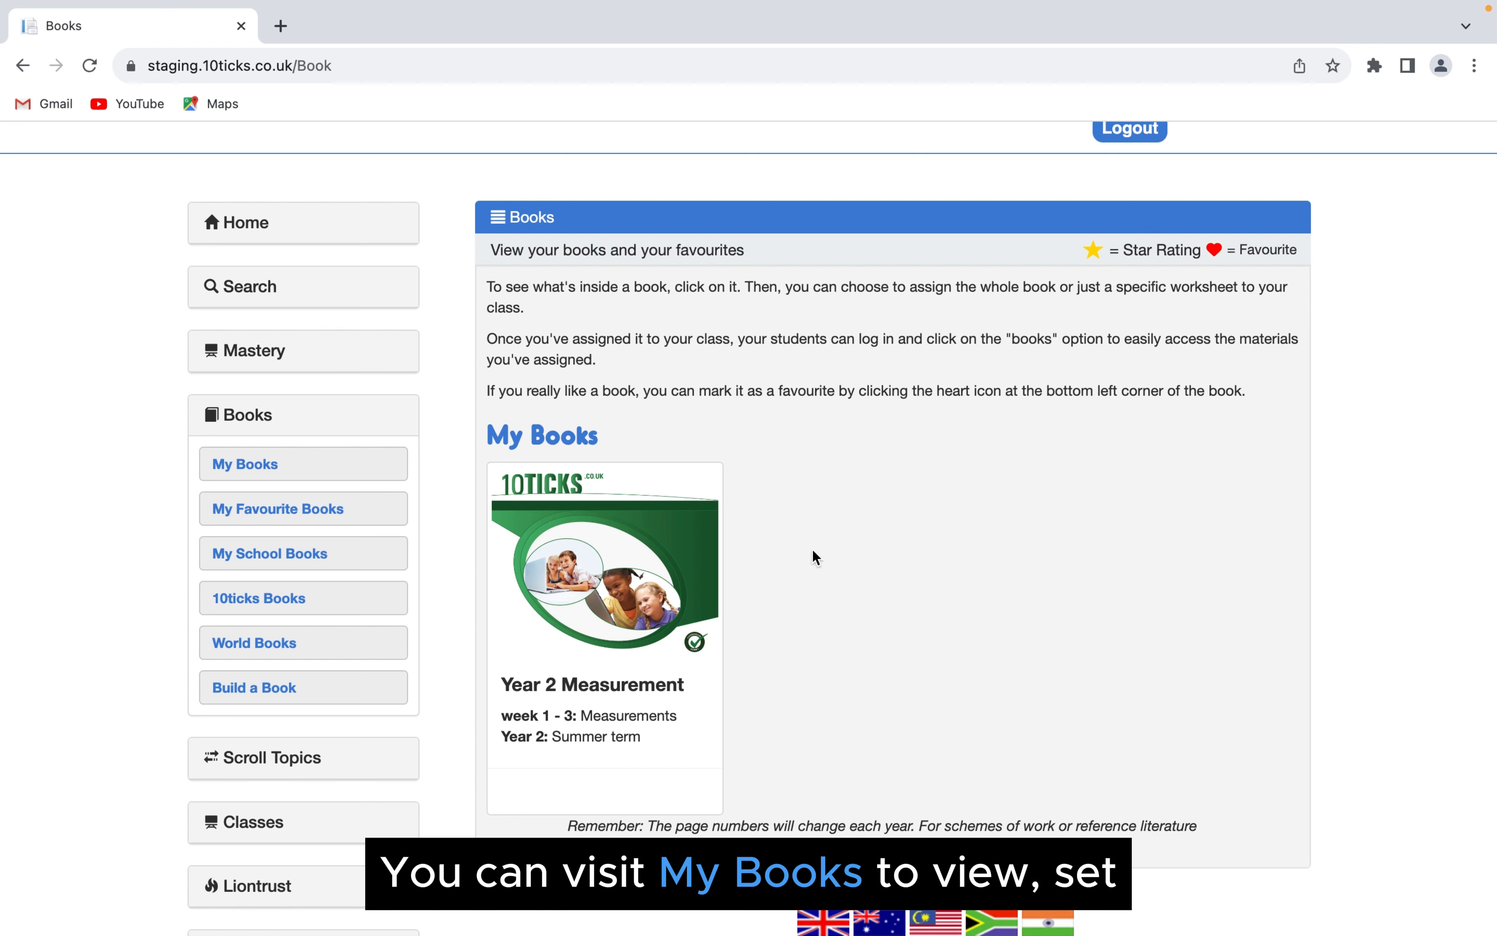
pyautogui.moveTo(605, 557)
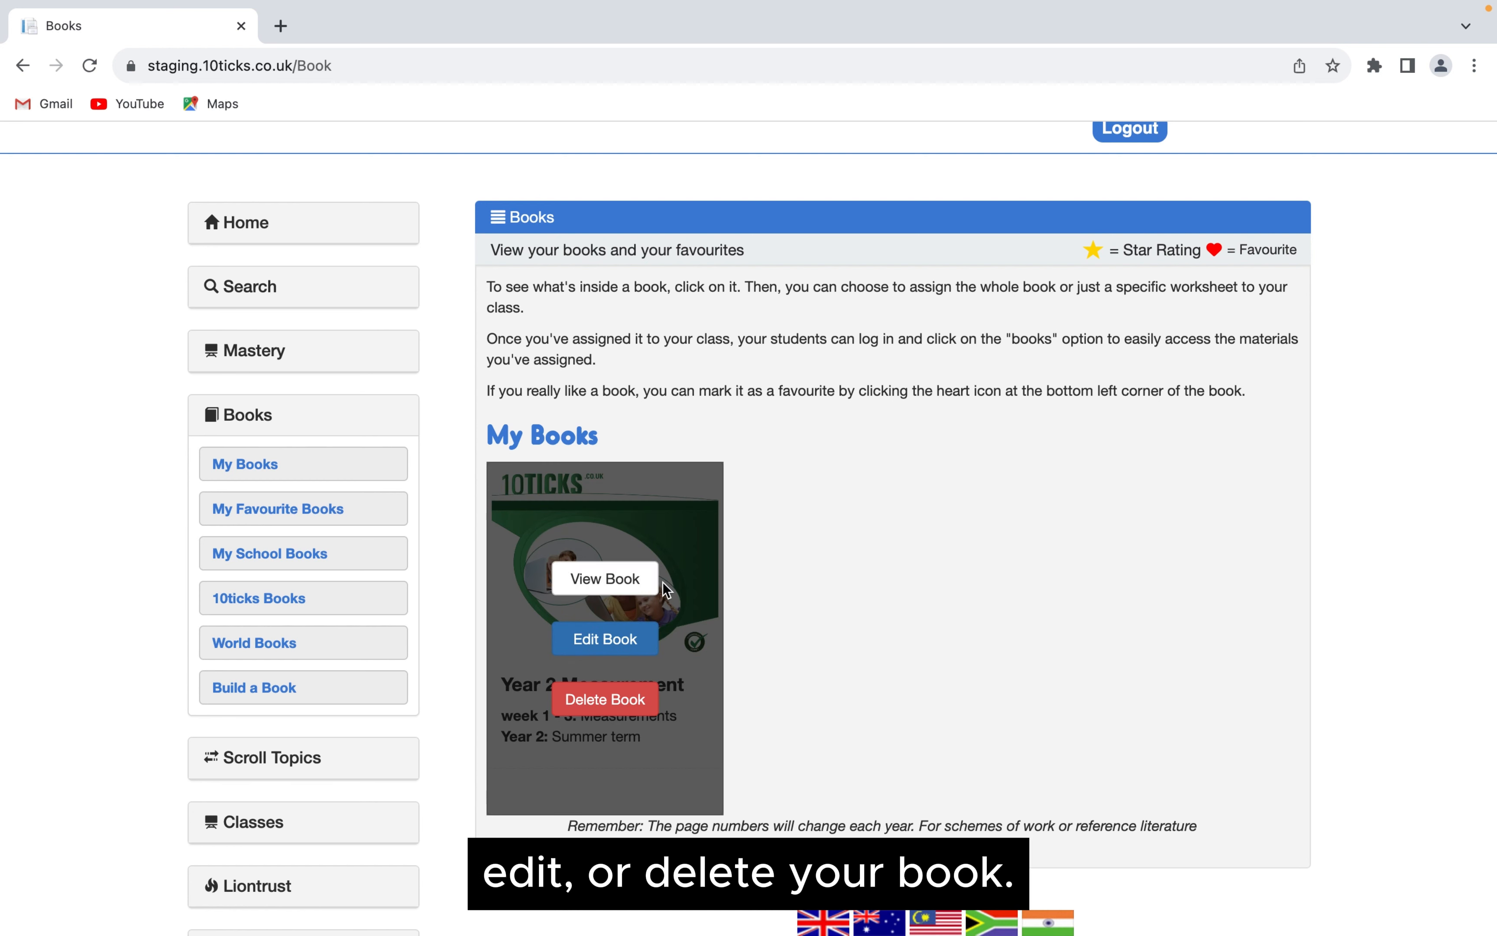
pyautogui.moveTo(688, 545)
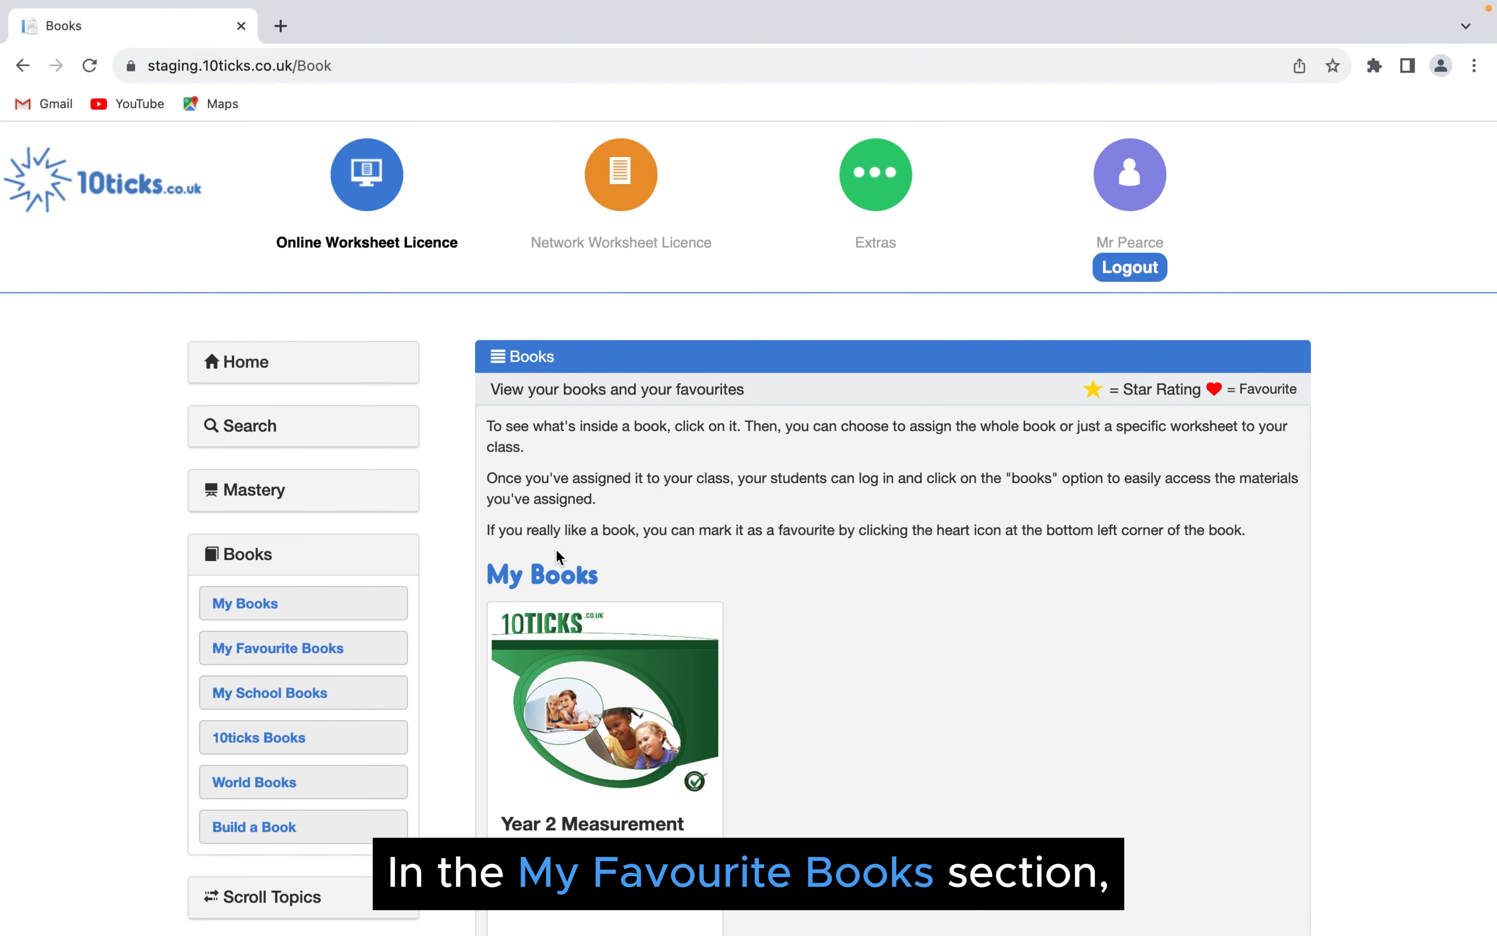
pyautogui.click(328, 651)
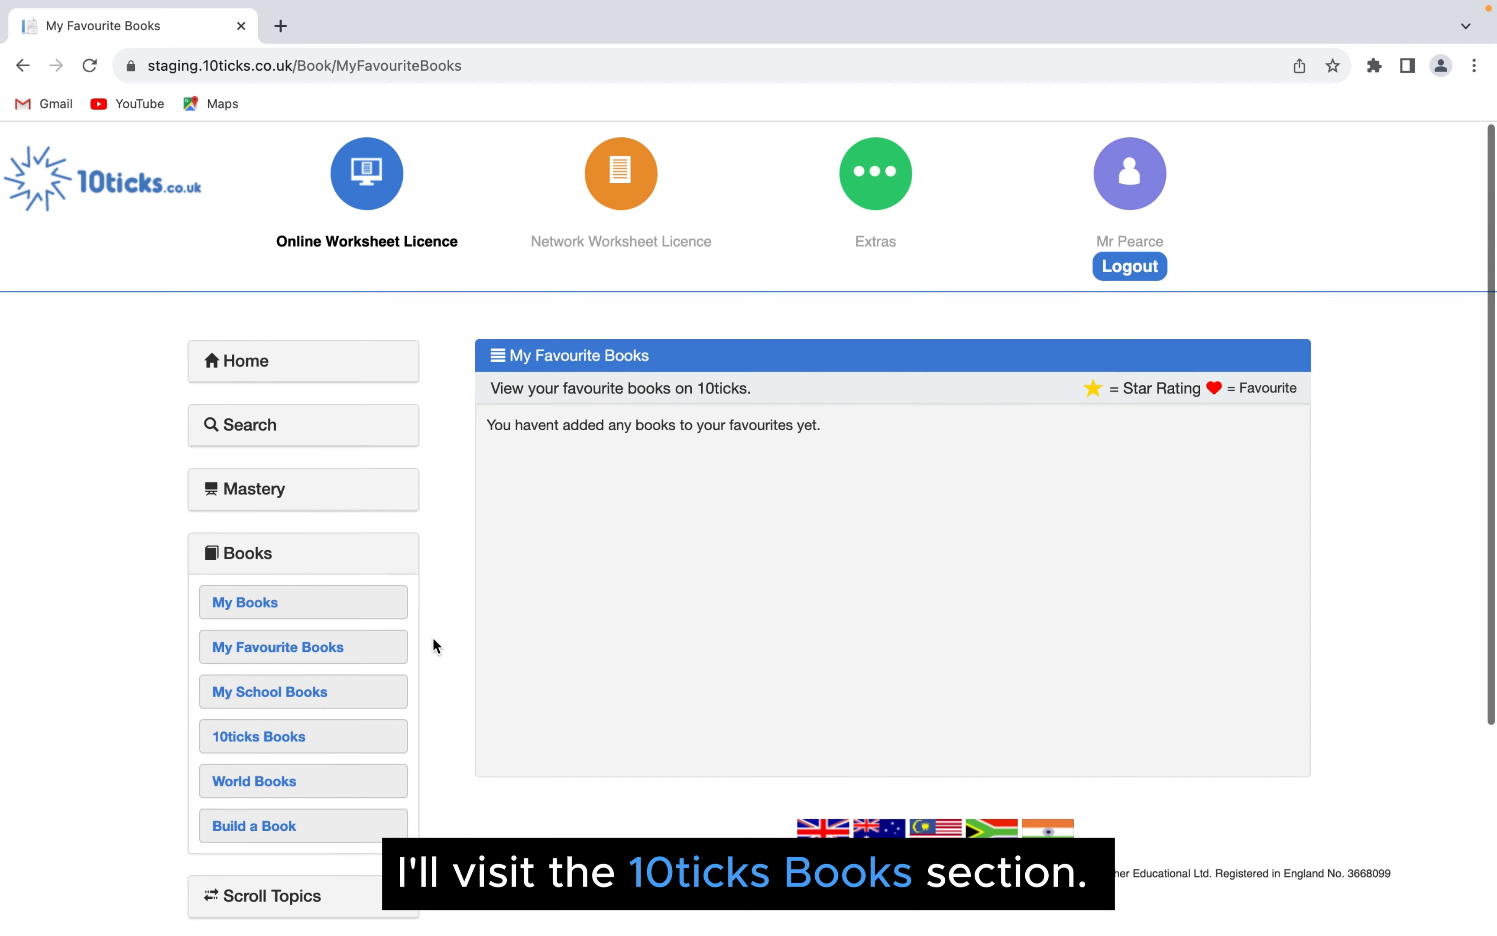
# - Search the 10ticks Books section for Year 2 books for the Autumn term
pyautogui.scroll(-1, 434, 640)
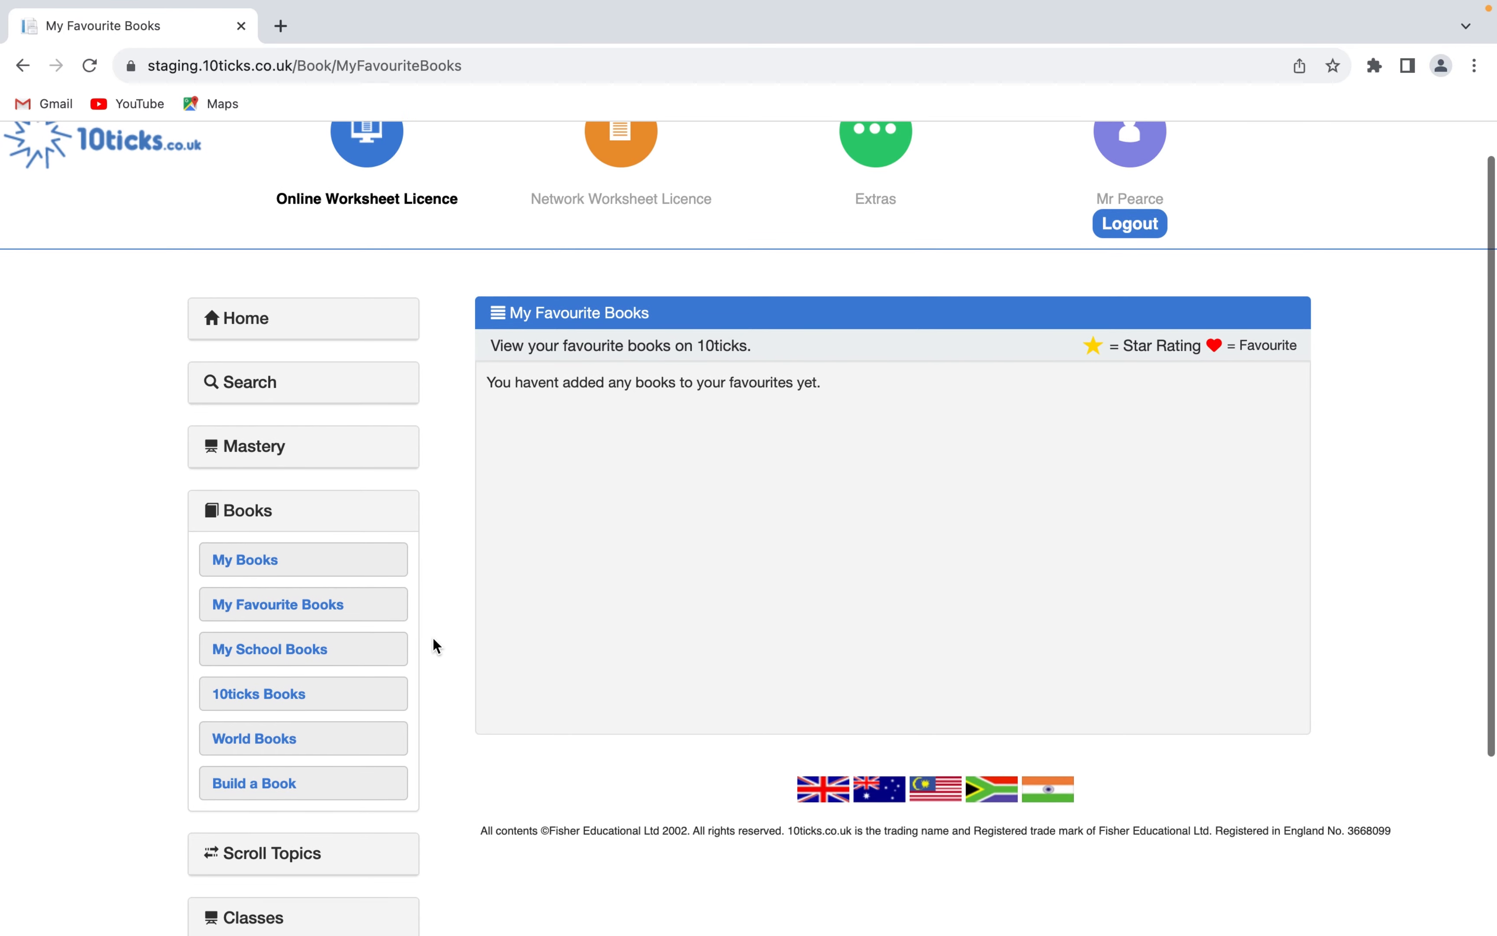
pyautogui.click(278, 700)
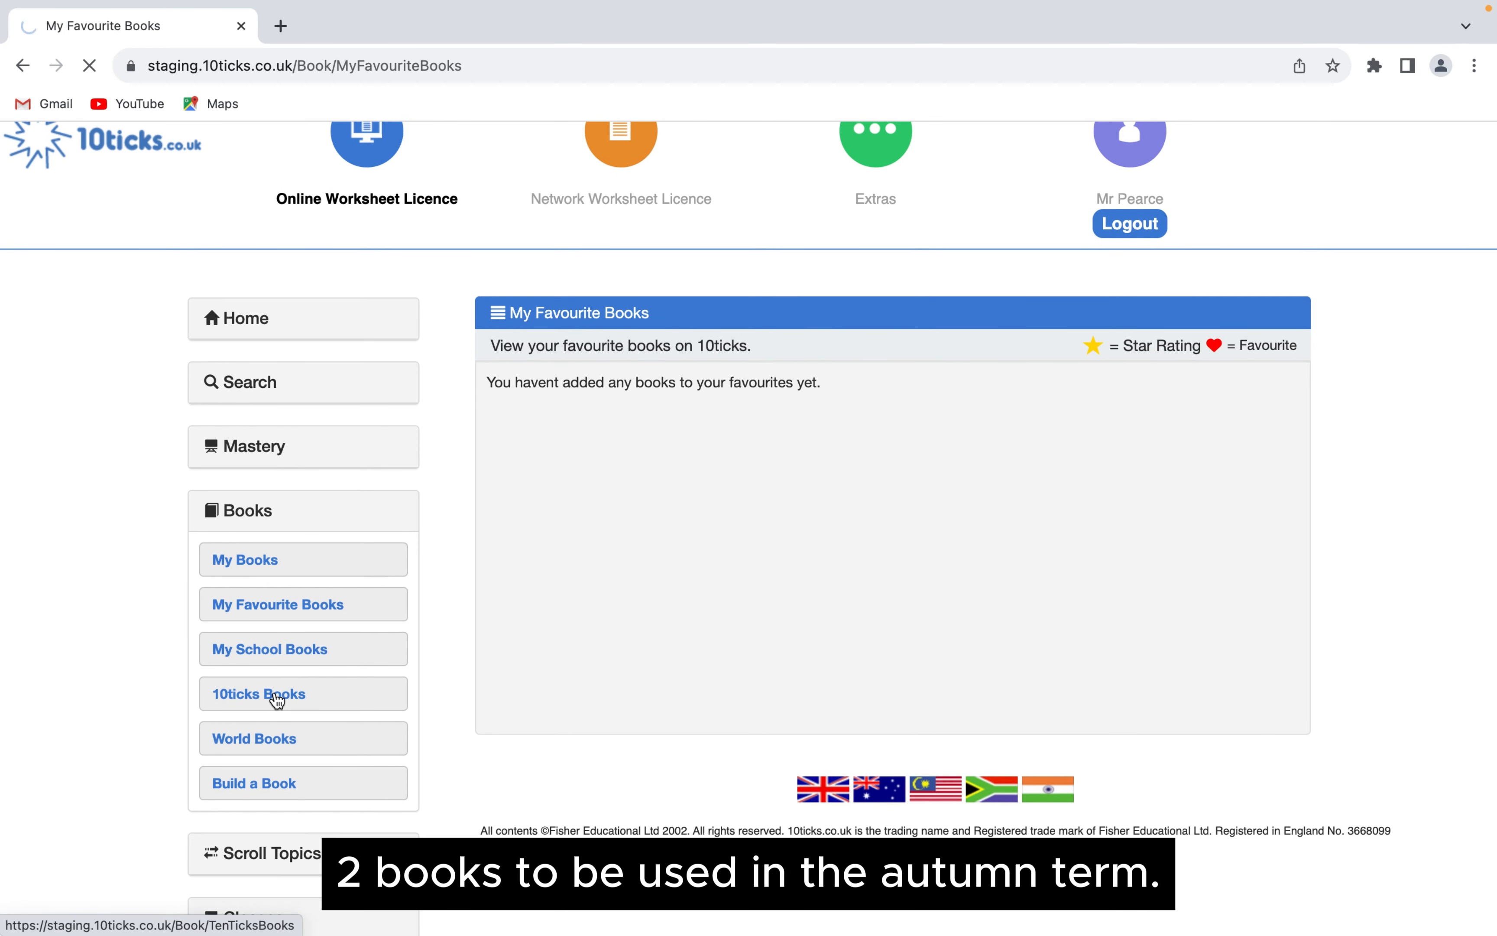
pyautogui.scroll(-1, 273, 763)
pyautogui.click(279, 737)
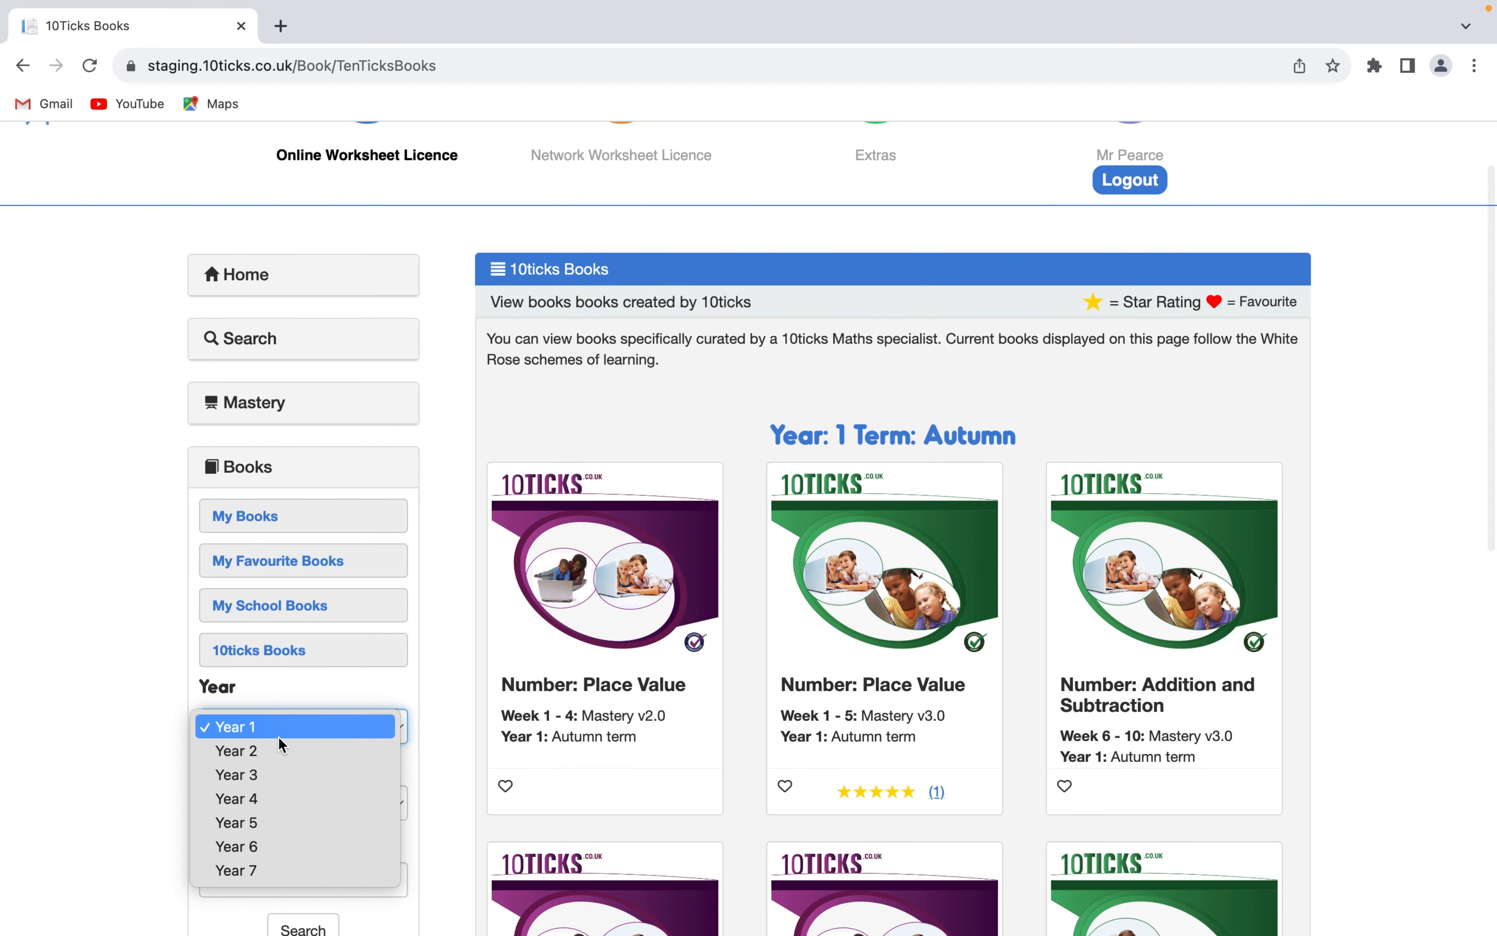
pyautogui.click(280, 751)
pyautogui.scroll(-3, 320, 800)
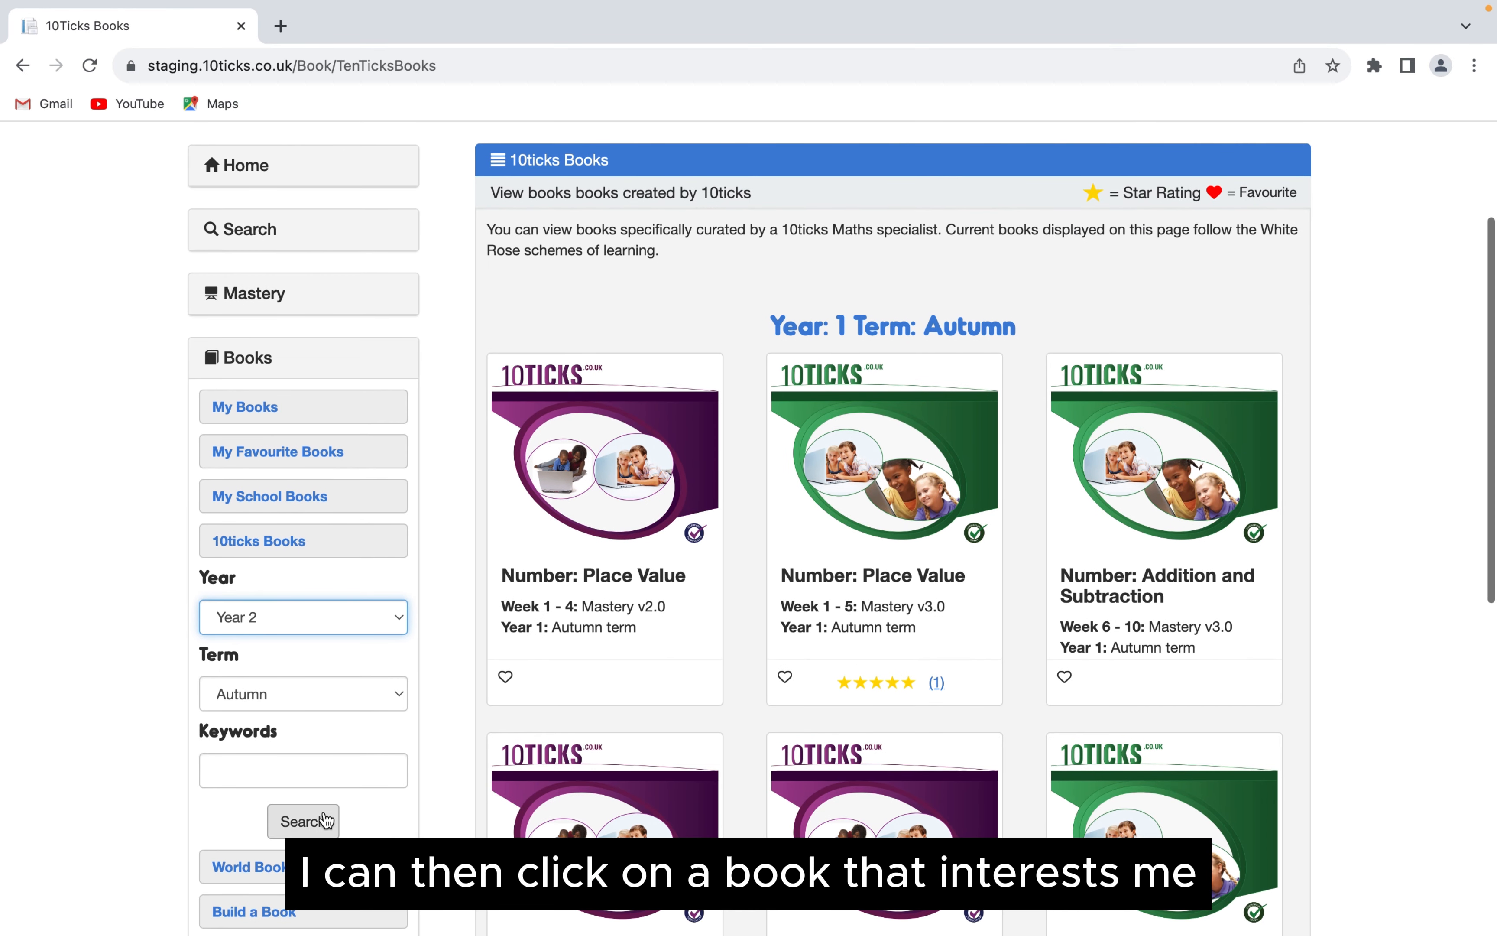
pyautogui.click(322, 817)
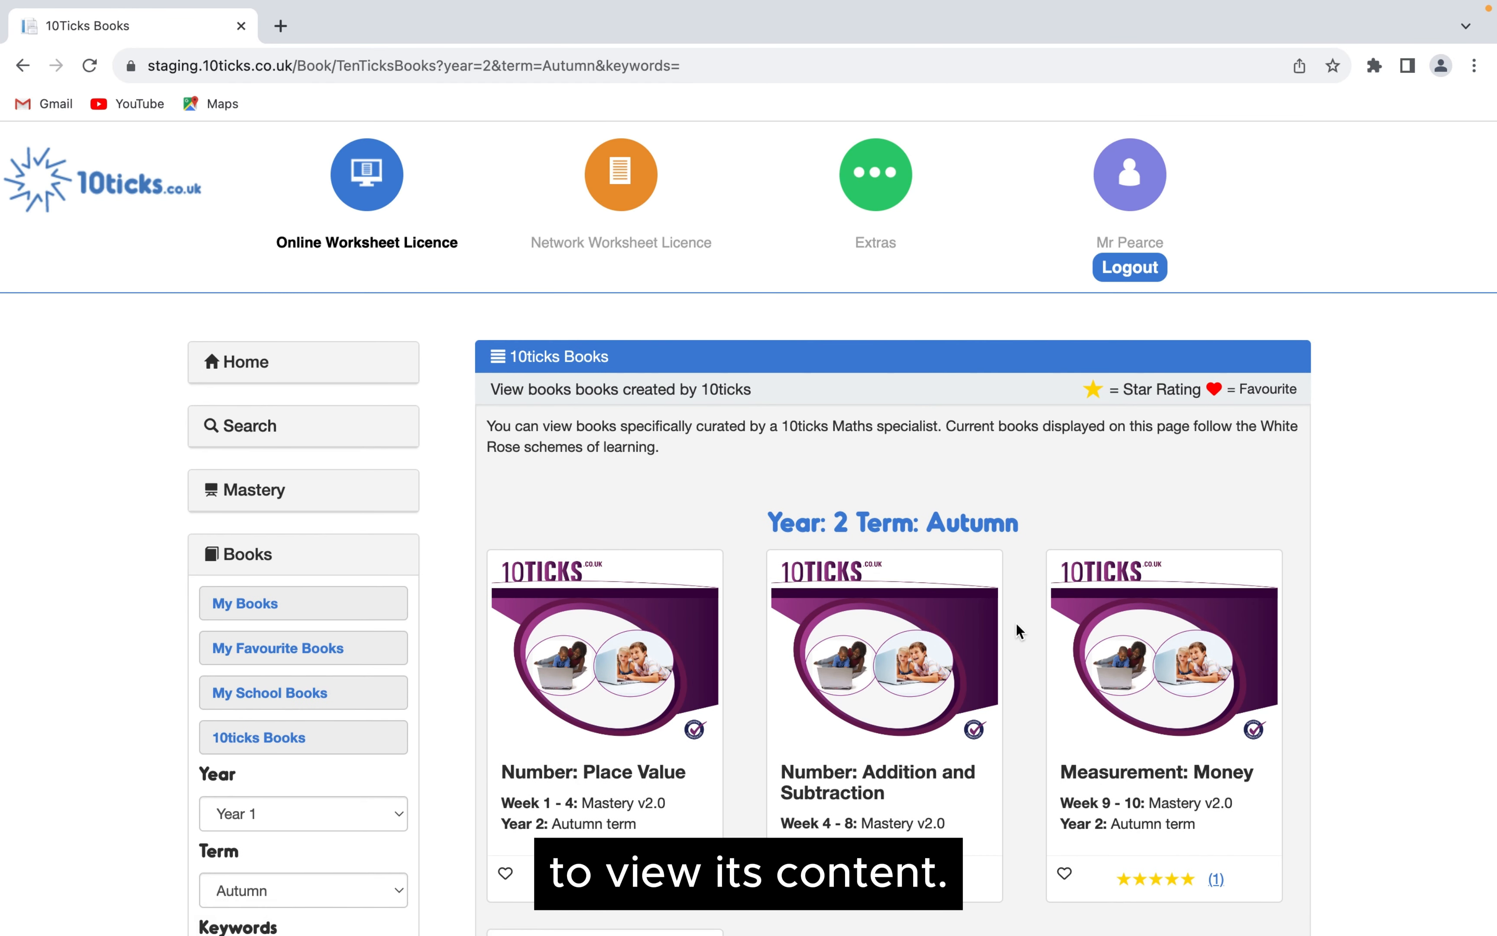
# - Open the Year 2 "Number: Addition and Subtraction" Mastery v2.0 book, look over its content and close it
pyautogui.scroll(-5, 1018, 624)
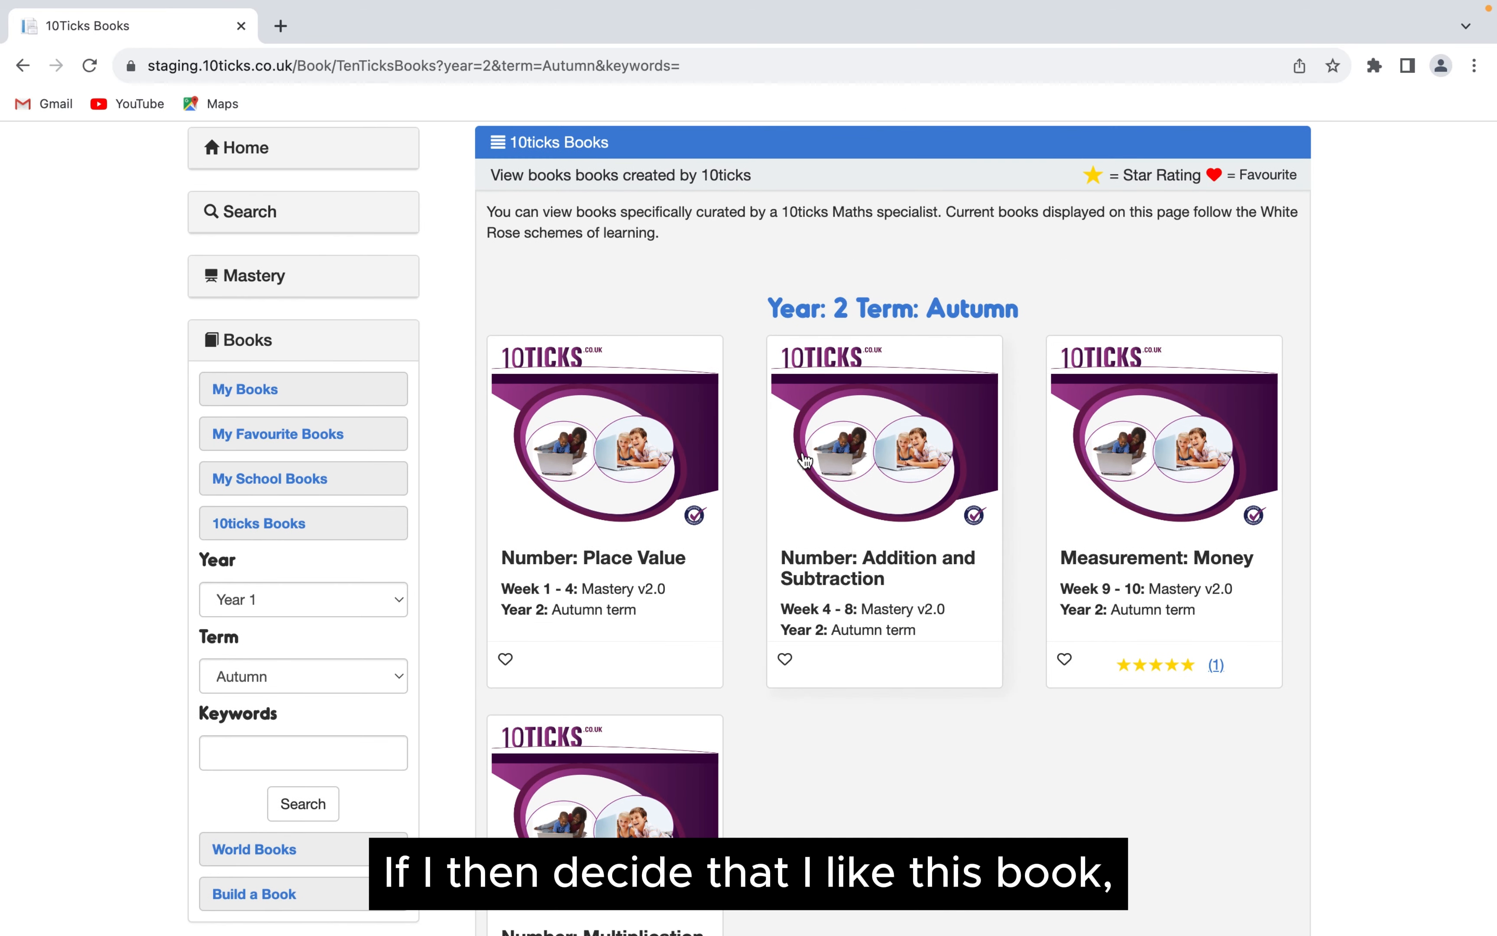
pyautogui.click(857, 471)
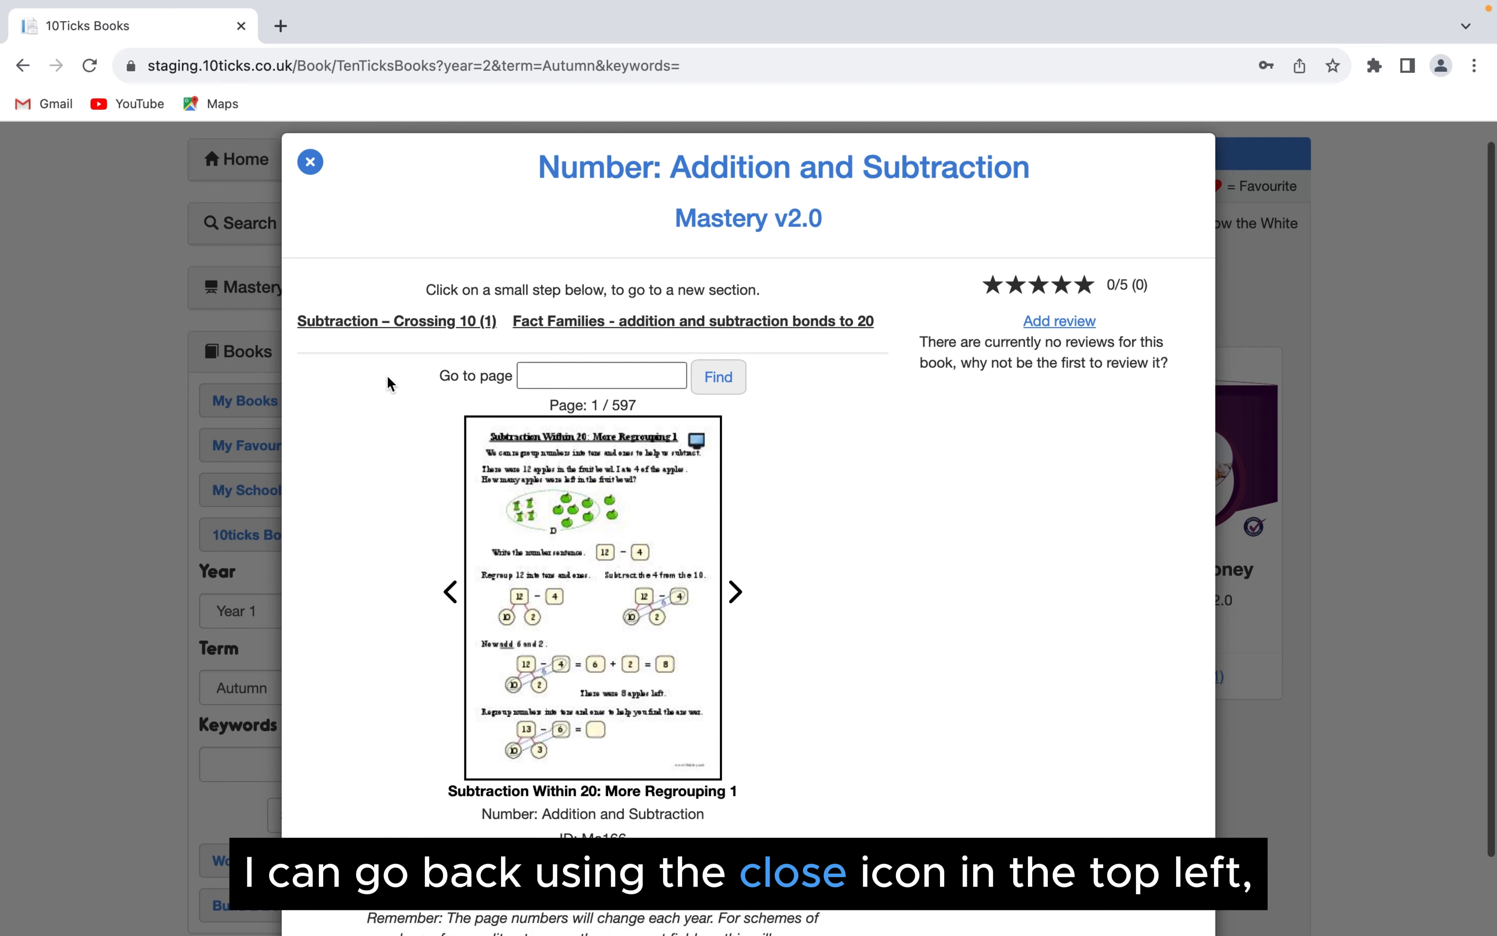
pyautogui.scroll(-2, 388, 376)
pyautogui.scroll(3, 389, 370)
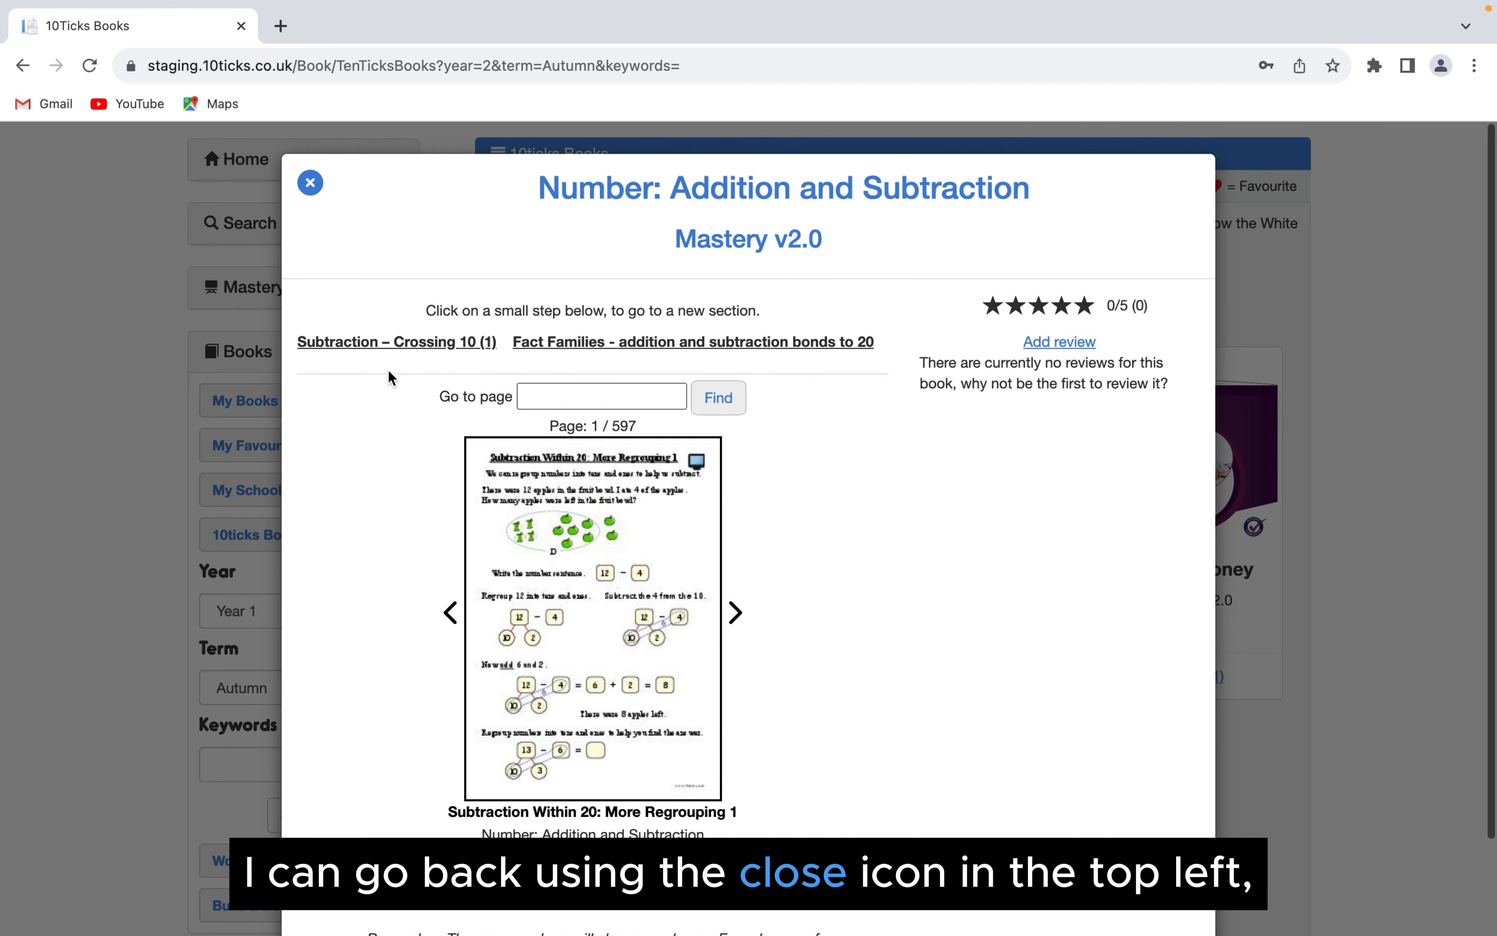
pyautogui.click(312, 184)
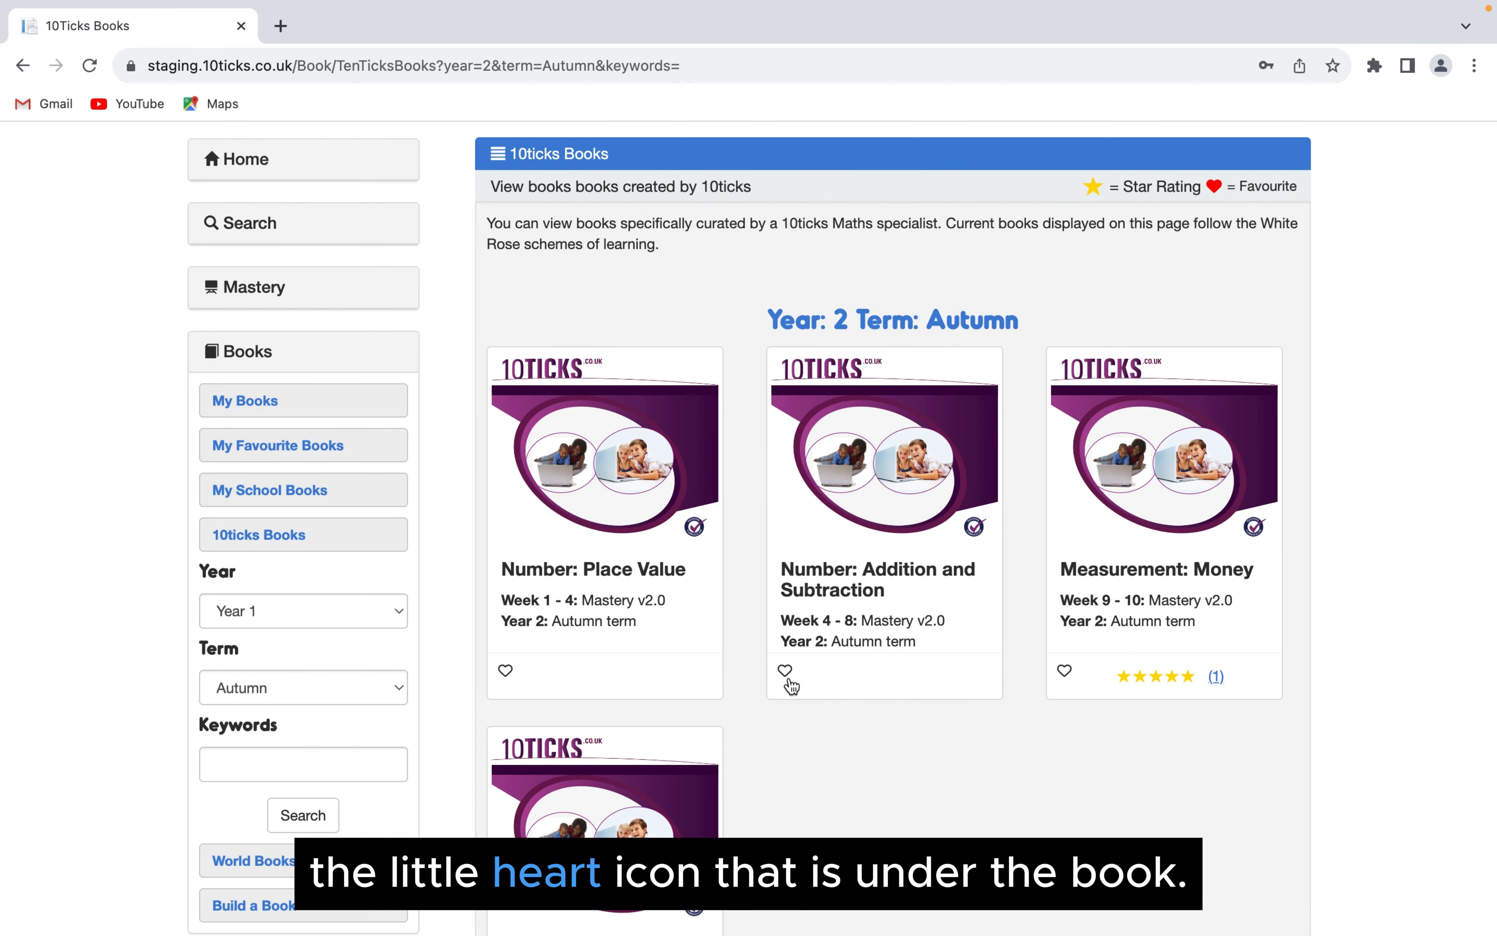
# - Mark the Year 2 "Number: Addition and Subtraction" book as a favourite and go to My Favourite Books
pyautogui.scroll(1, 787, 672)
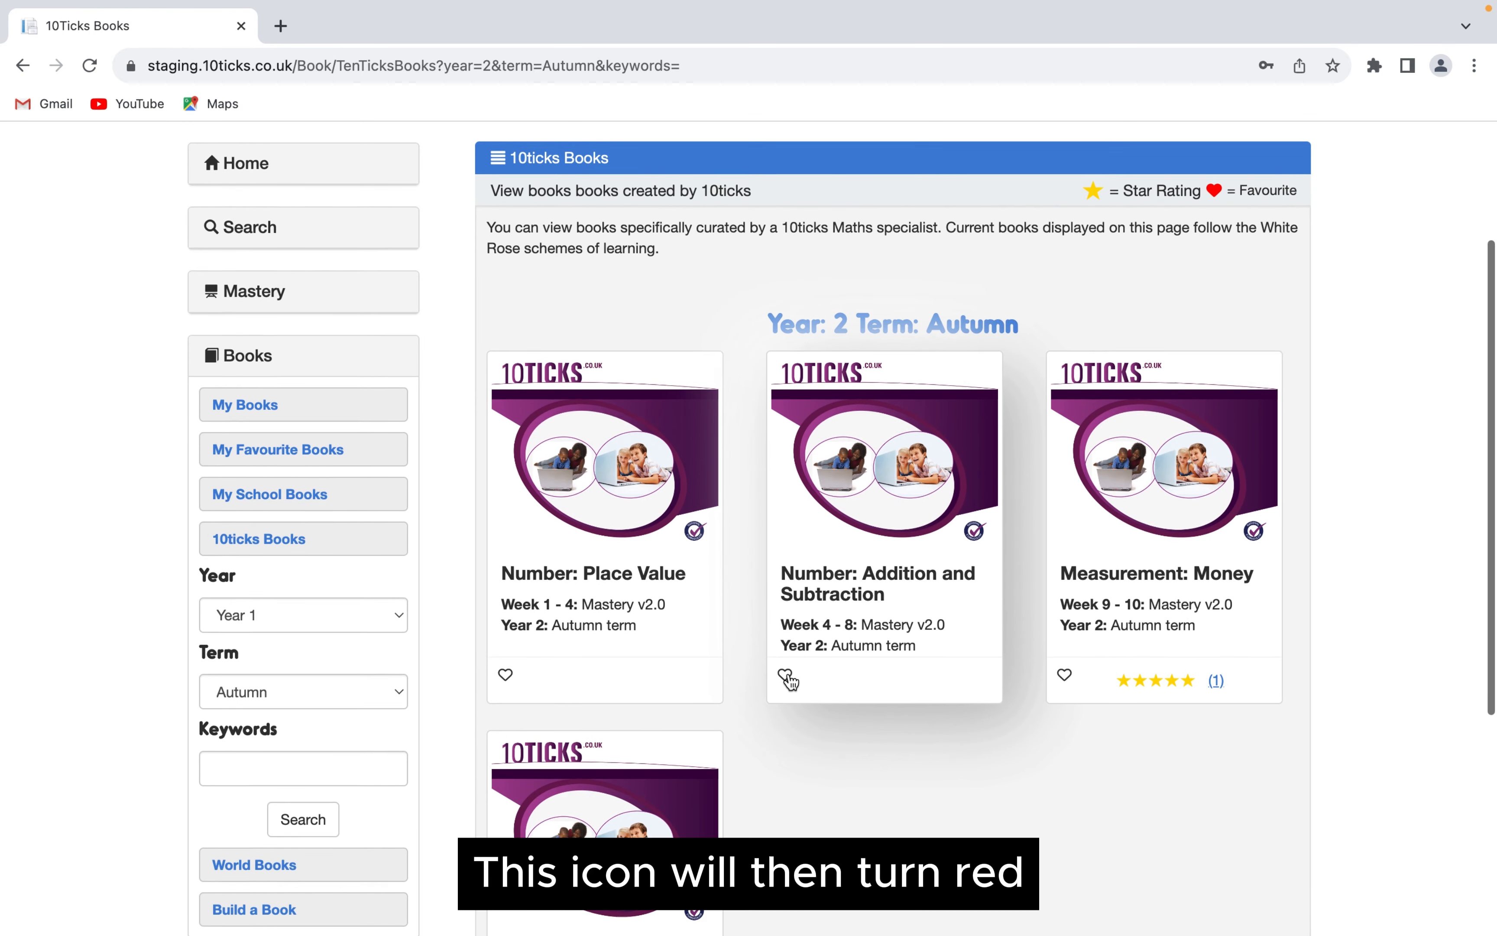
pyautogui.click(786, 677)
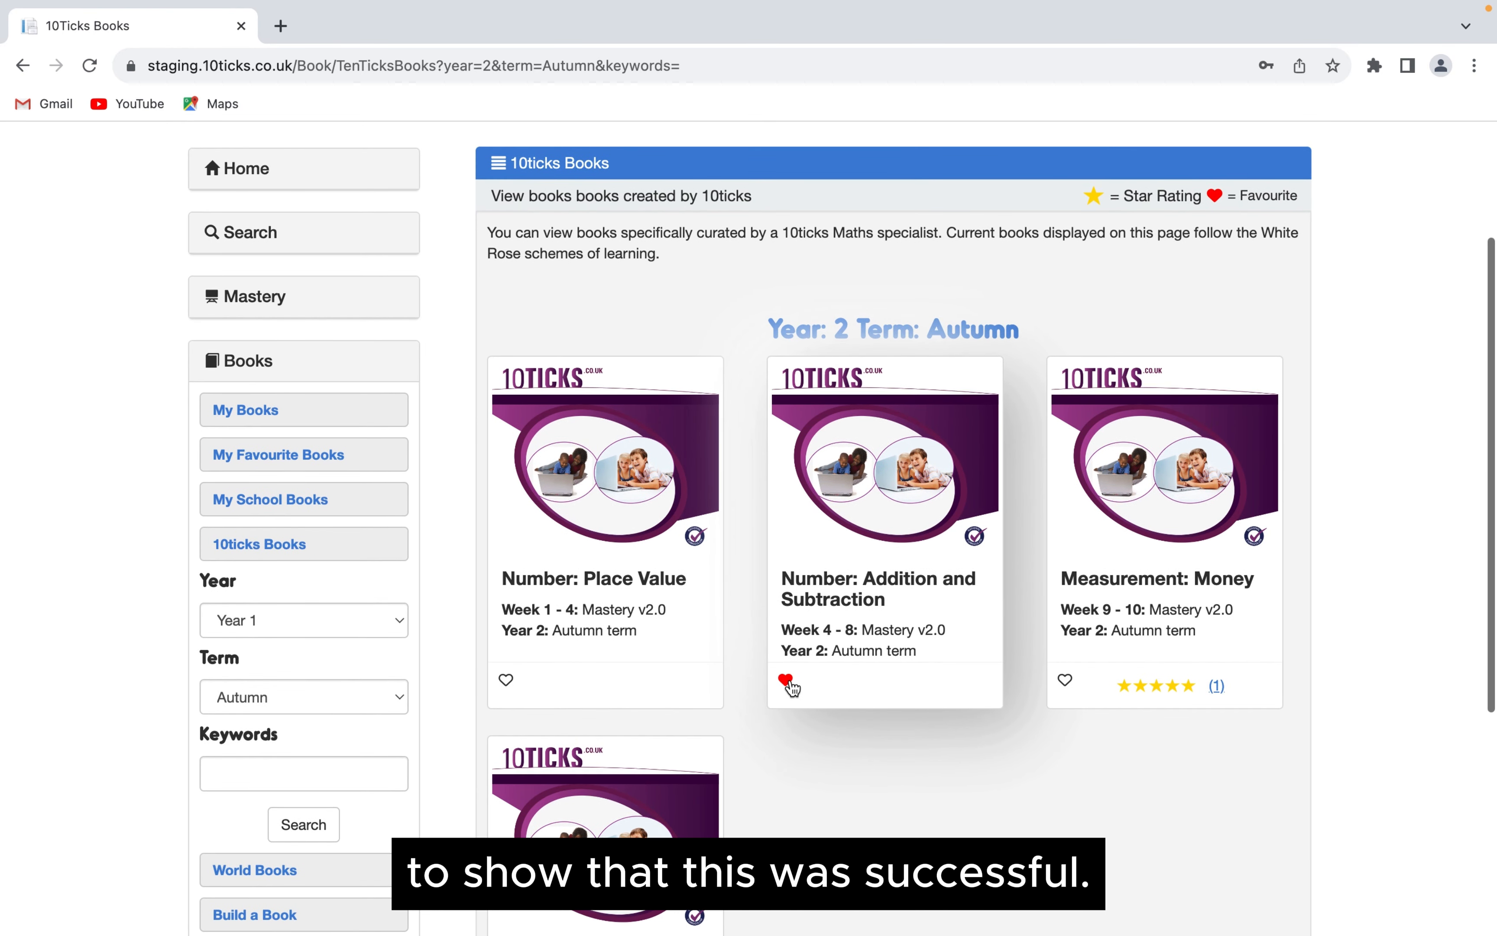
pyautogui.scroll(1, 792, 687)
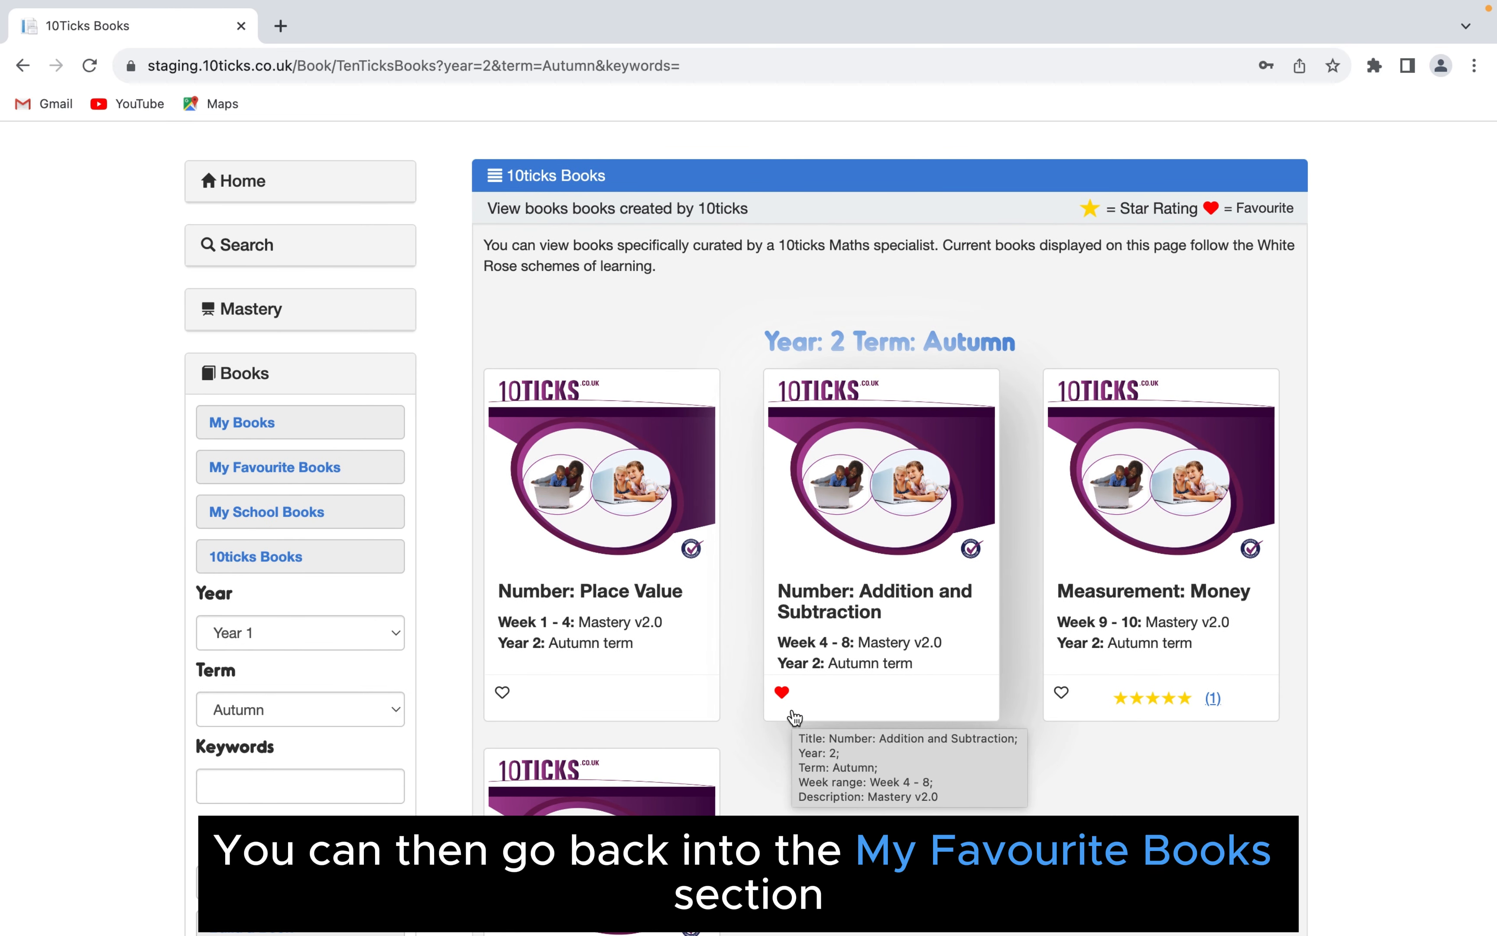
pyautogui.click(315, 474)
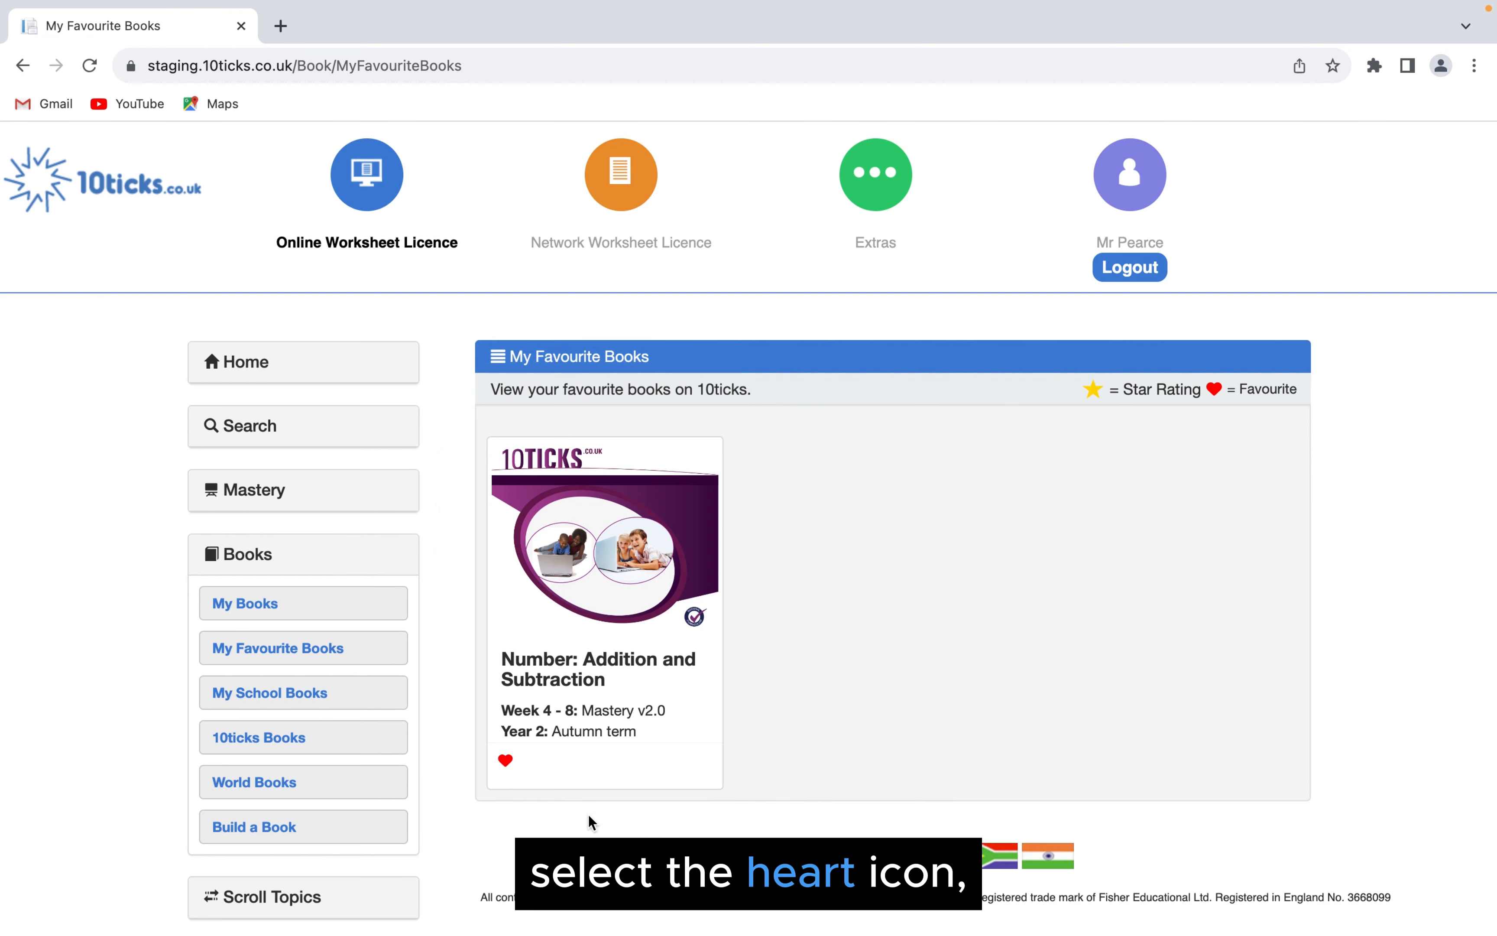
# - Remove the "Number: Addition and Subtraction" book from the favourites and refresh the page
pyautogui.click(506, 763)
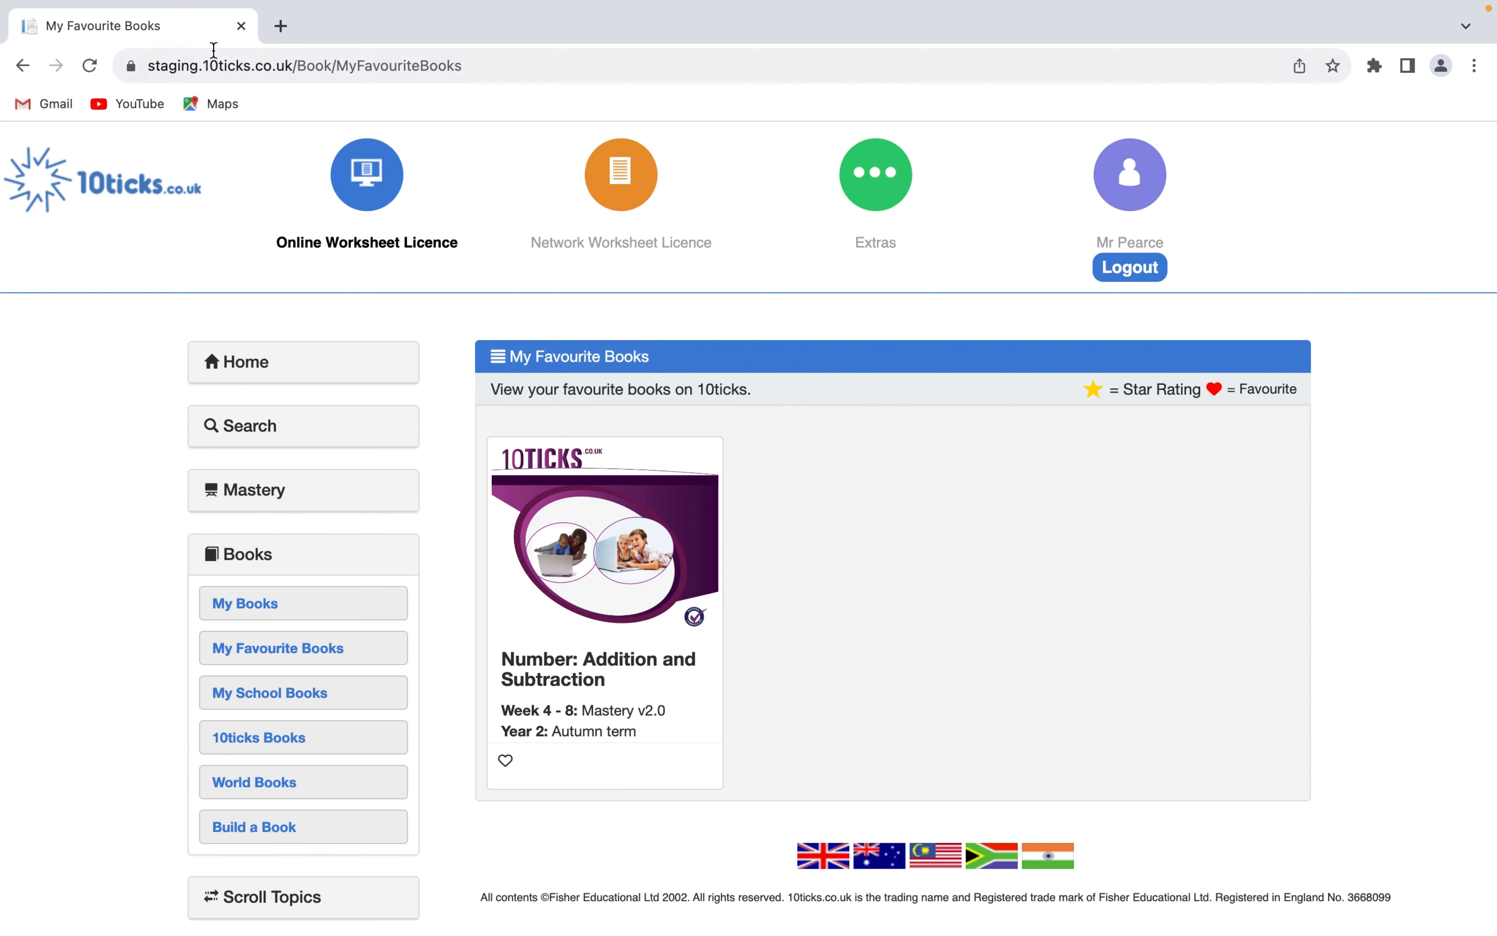
pyautogui.click(89, 65)
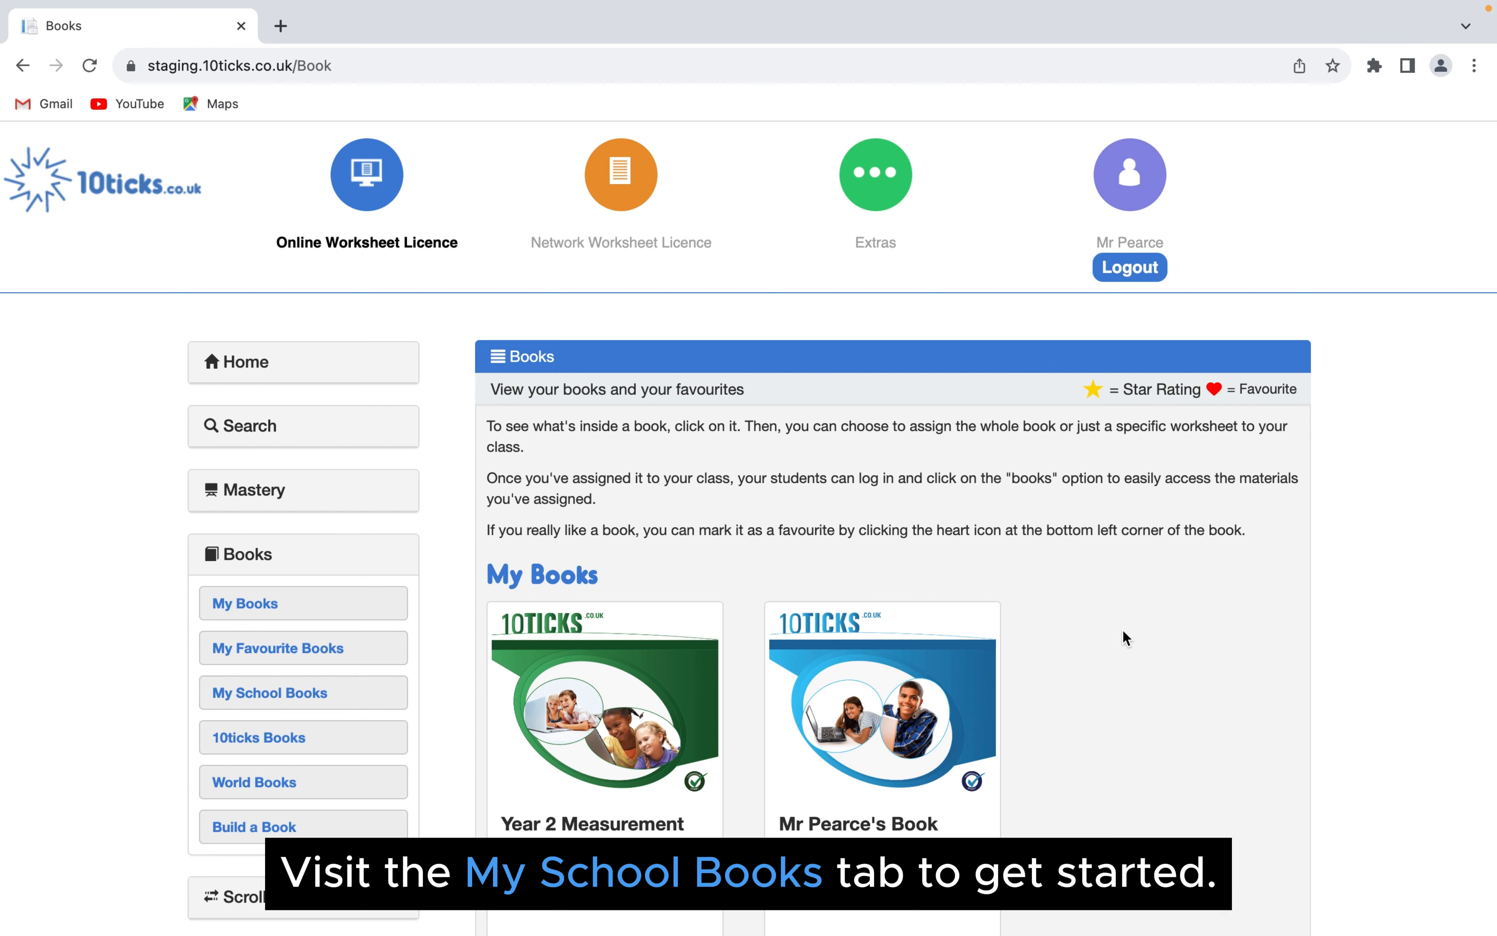
# - Open the "Algebra Topics - Year 4" book from My School Books and look at its option to build a book based on it
pyautogui.moveTo(644, 637)
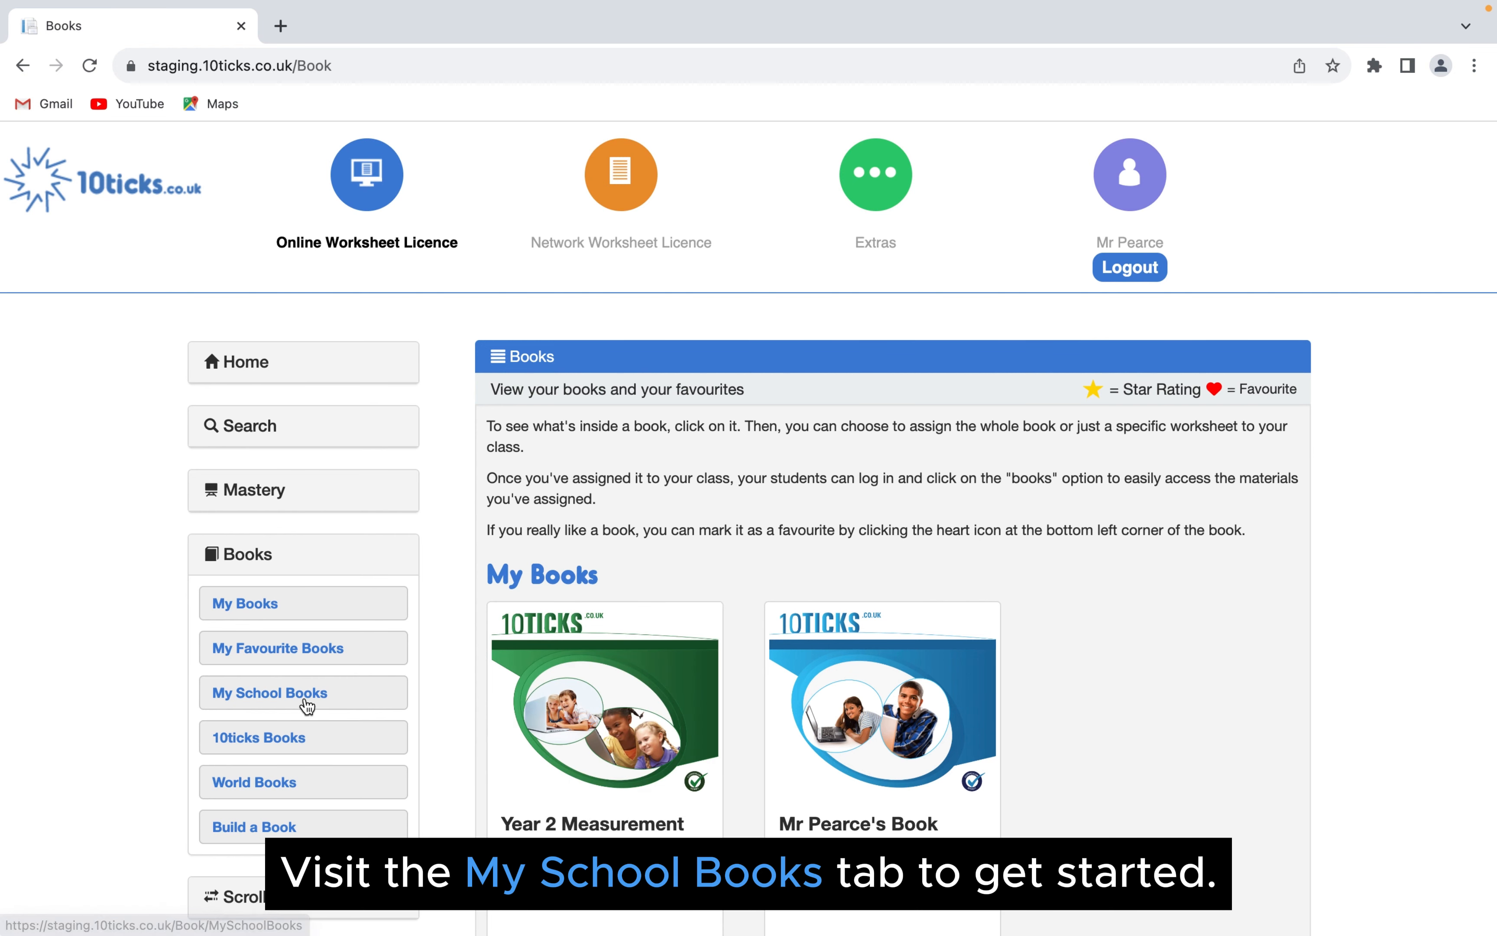
pyautogui.click(339, 700)
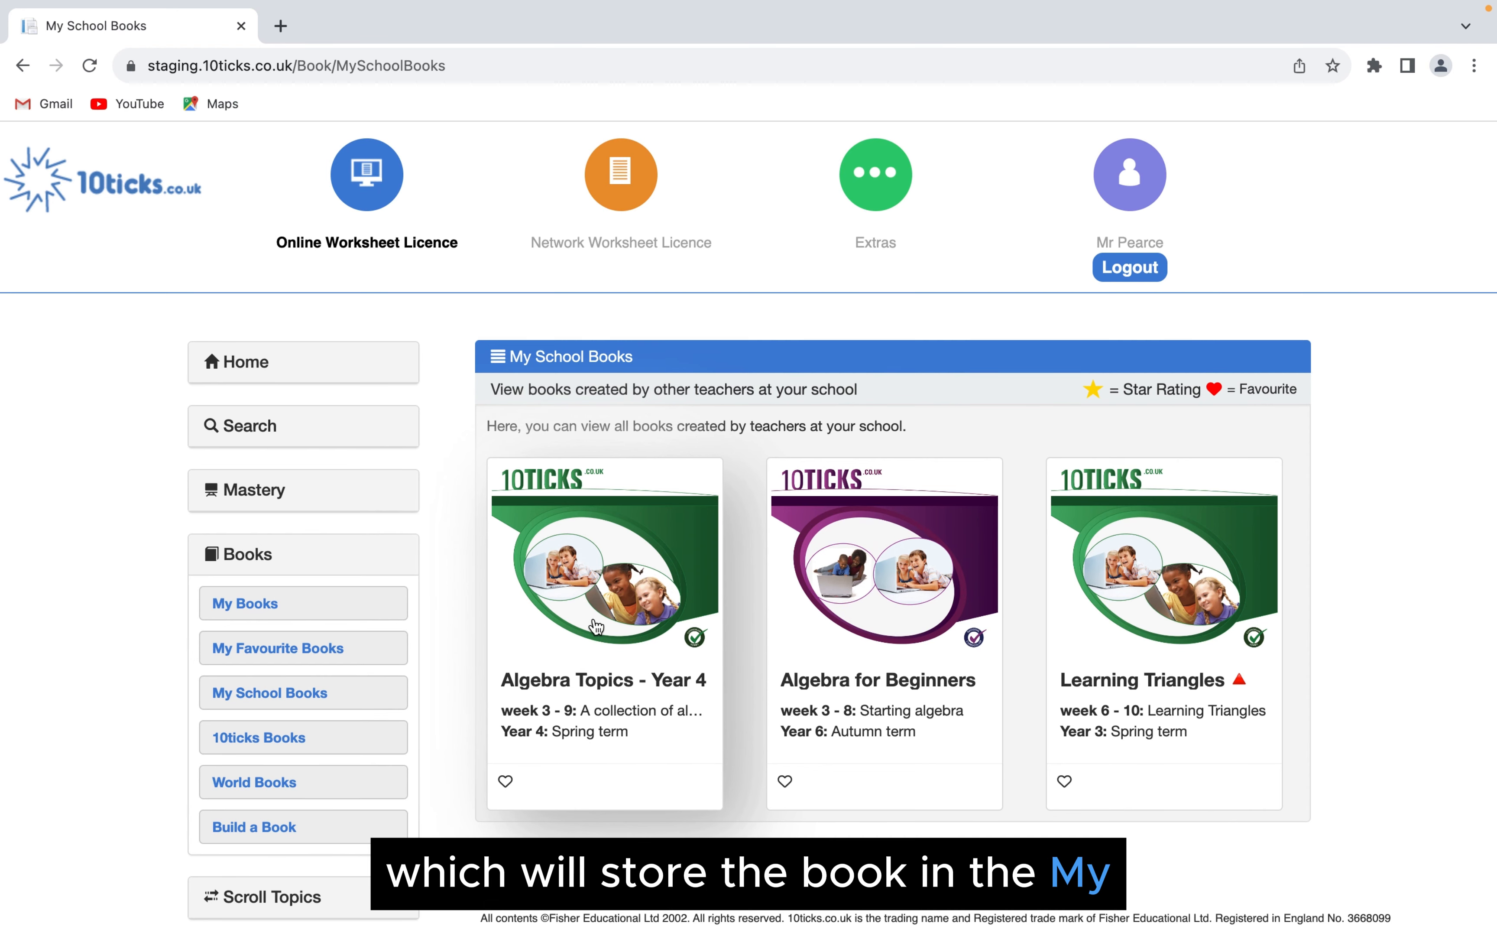
pyautogui.click(590, 572)
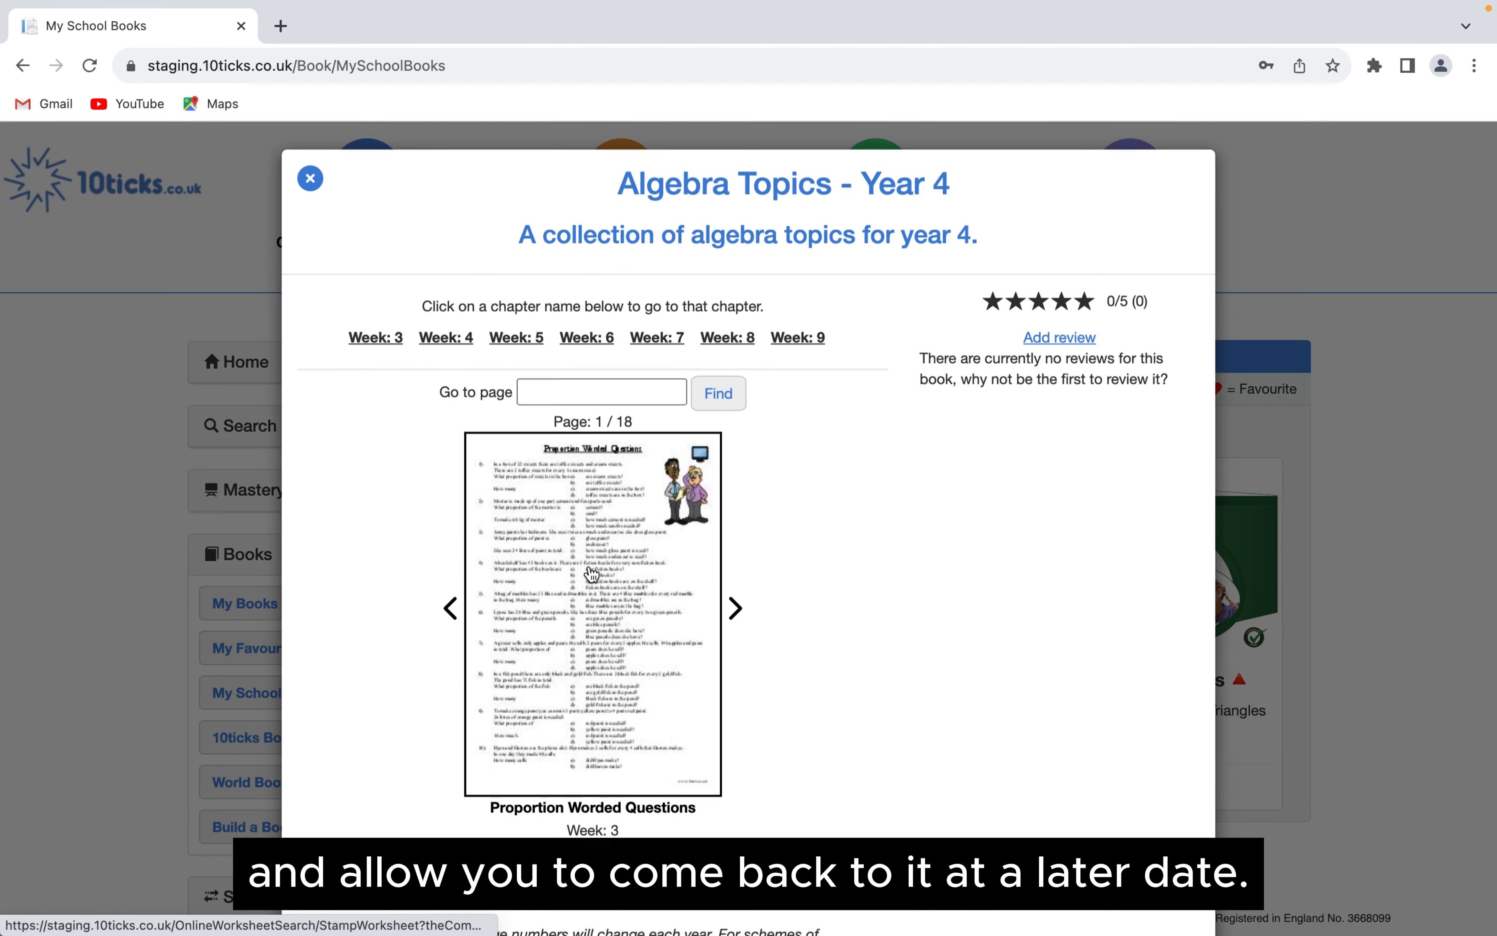
pyautogui.scroll(-2, 592, 575)
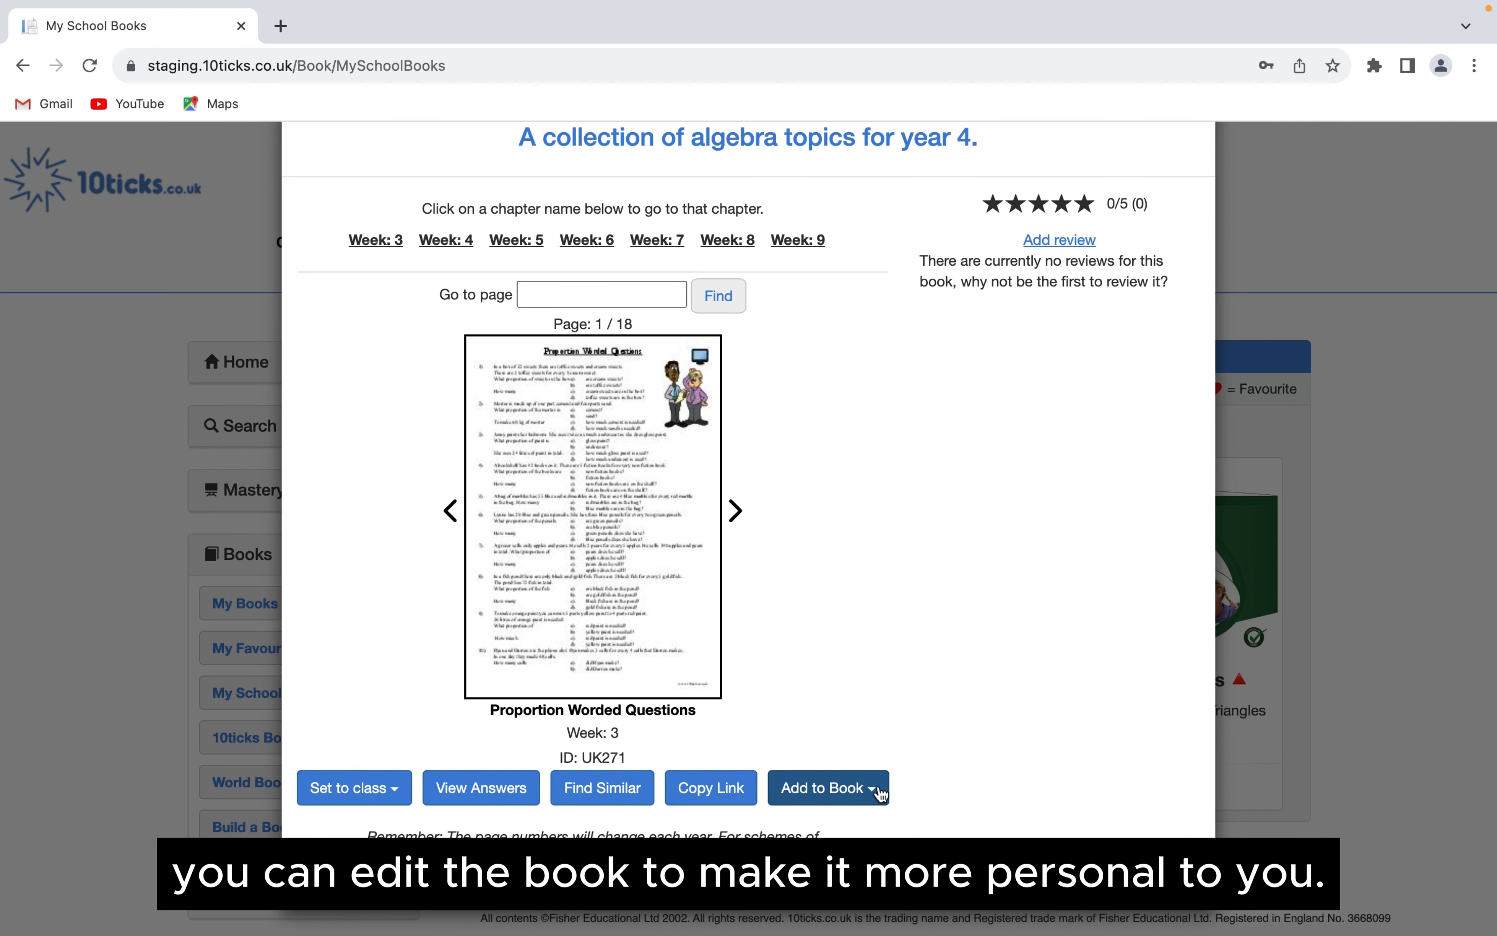
pyautogui.click(861, 799)
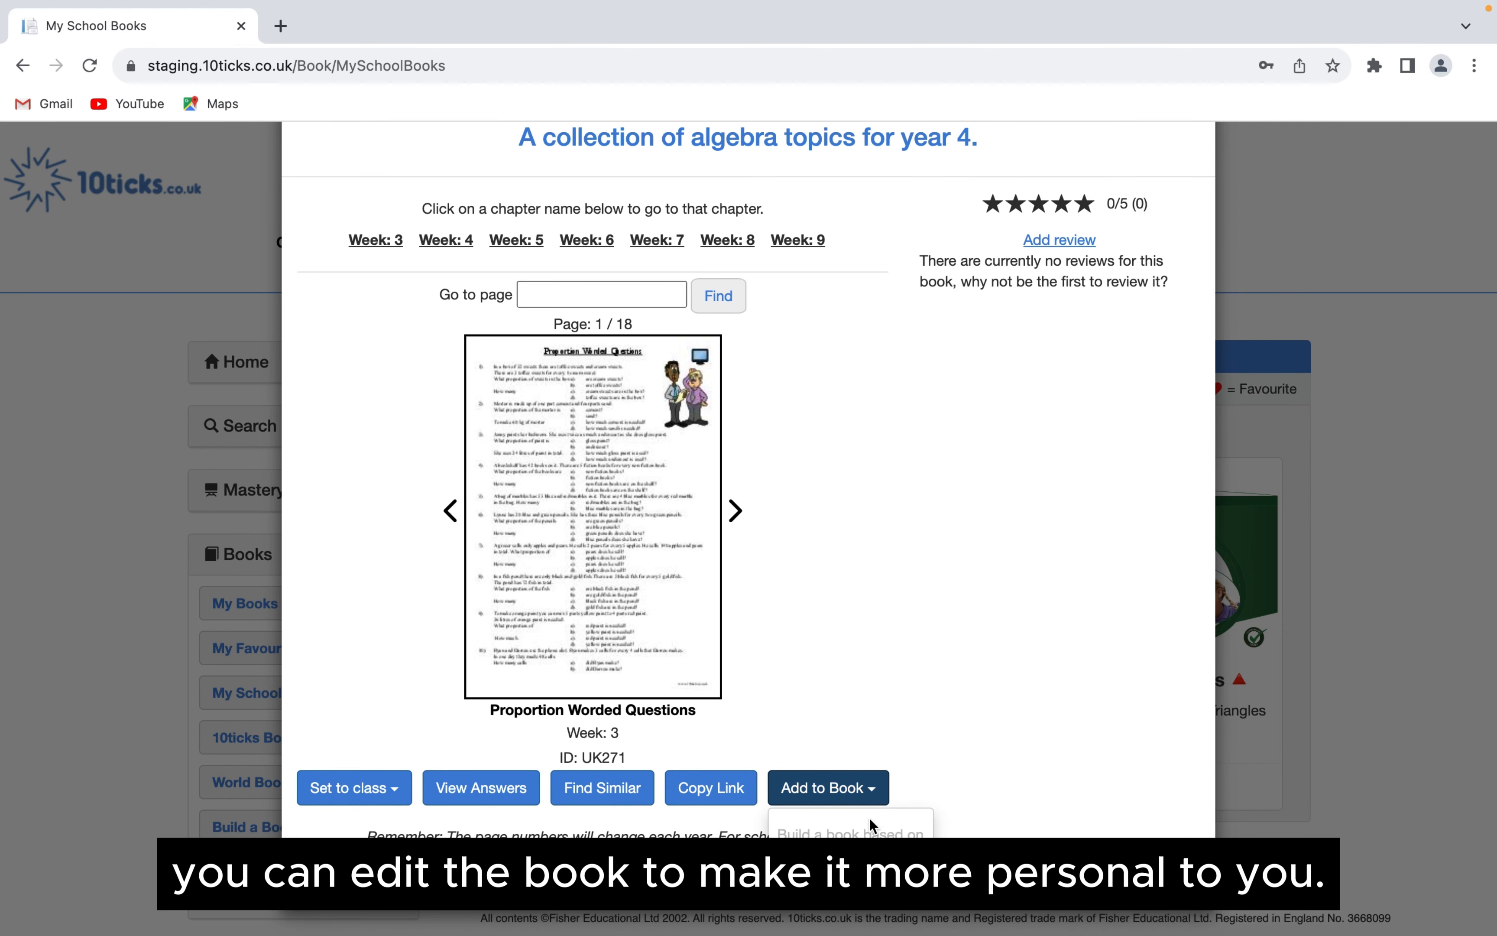
pyautogui.click(851, 494)
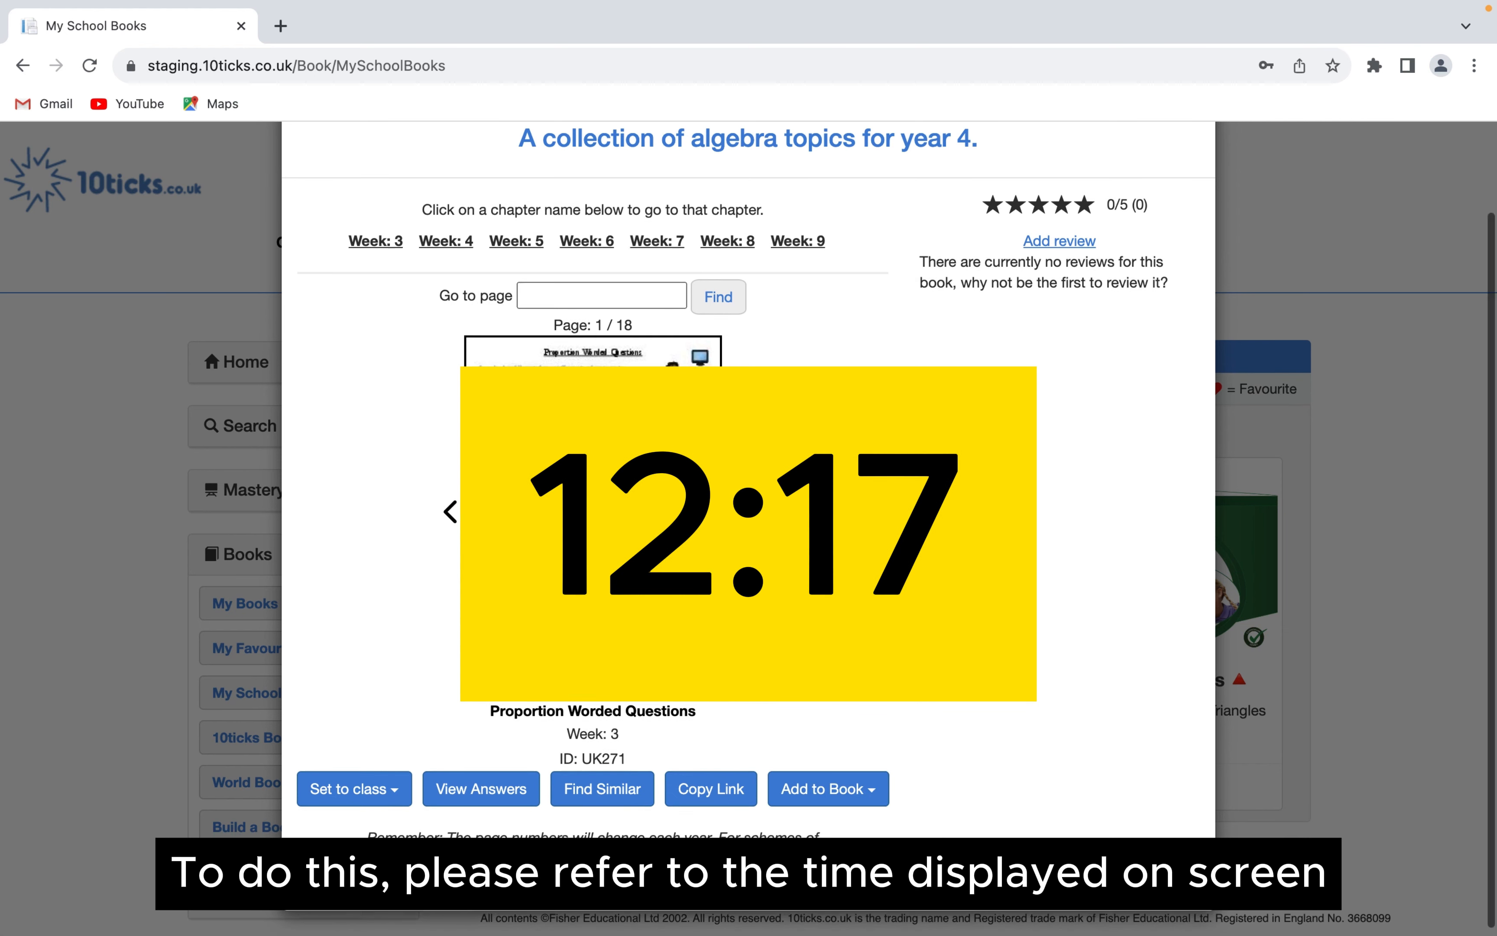
pyautogui.scroll(2, 851, 493)
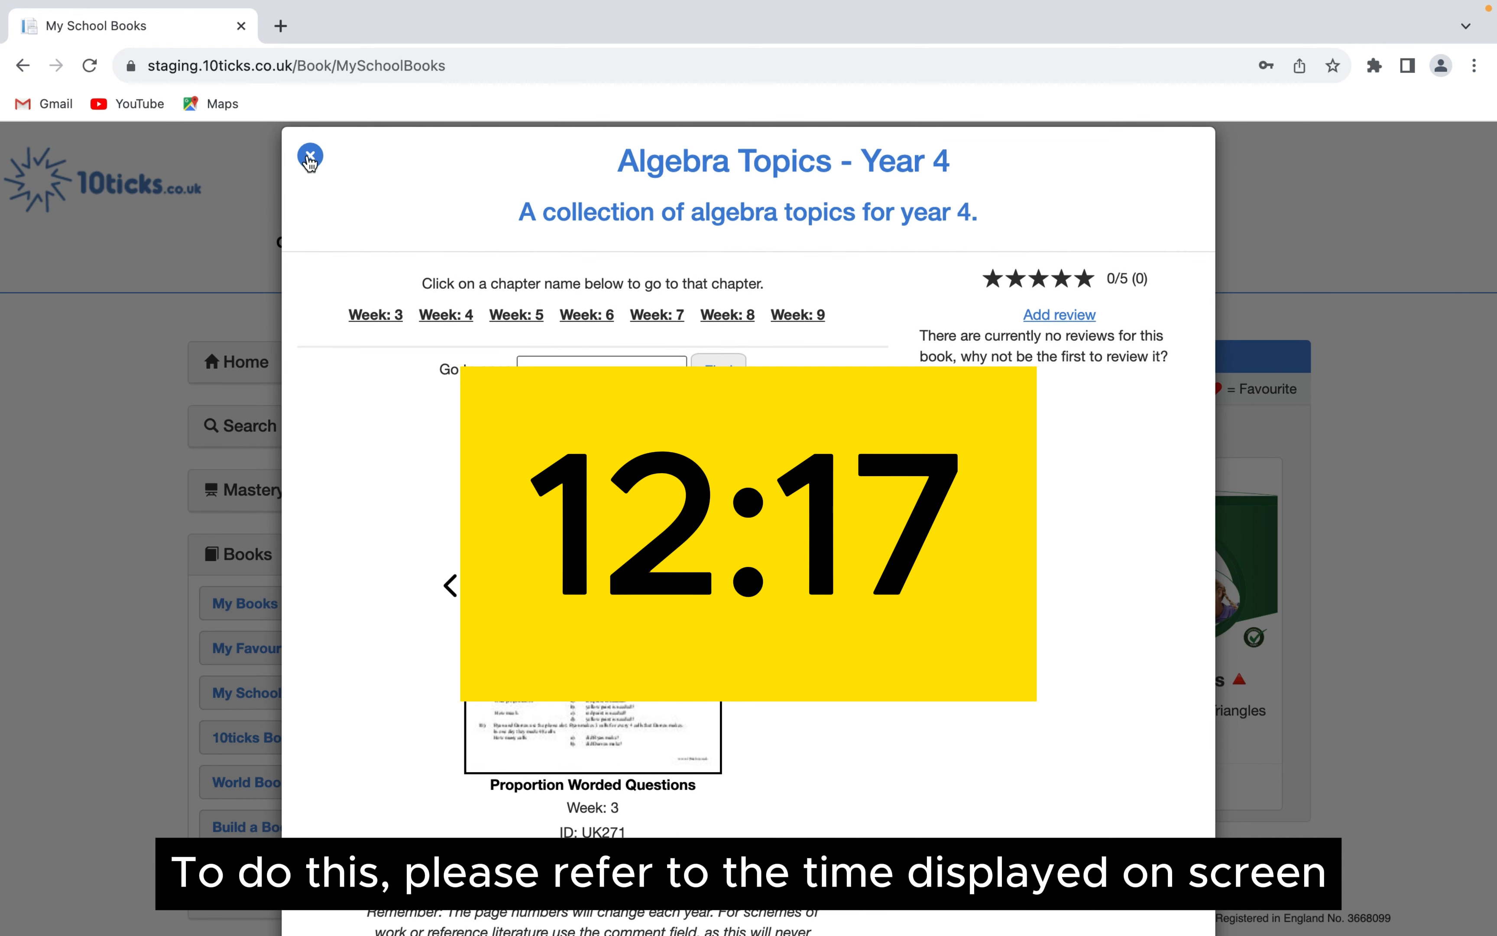
pyautogui.scroll(1, 310, 160)
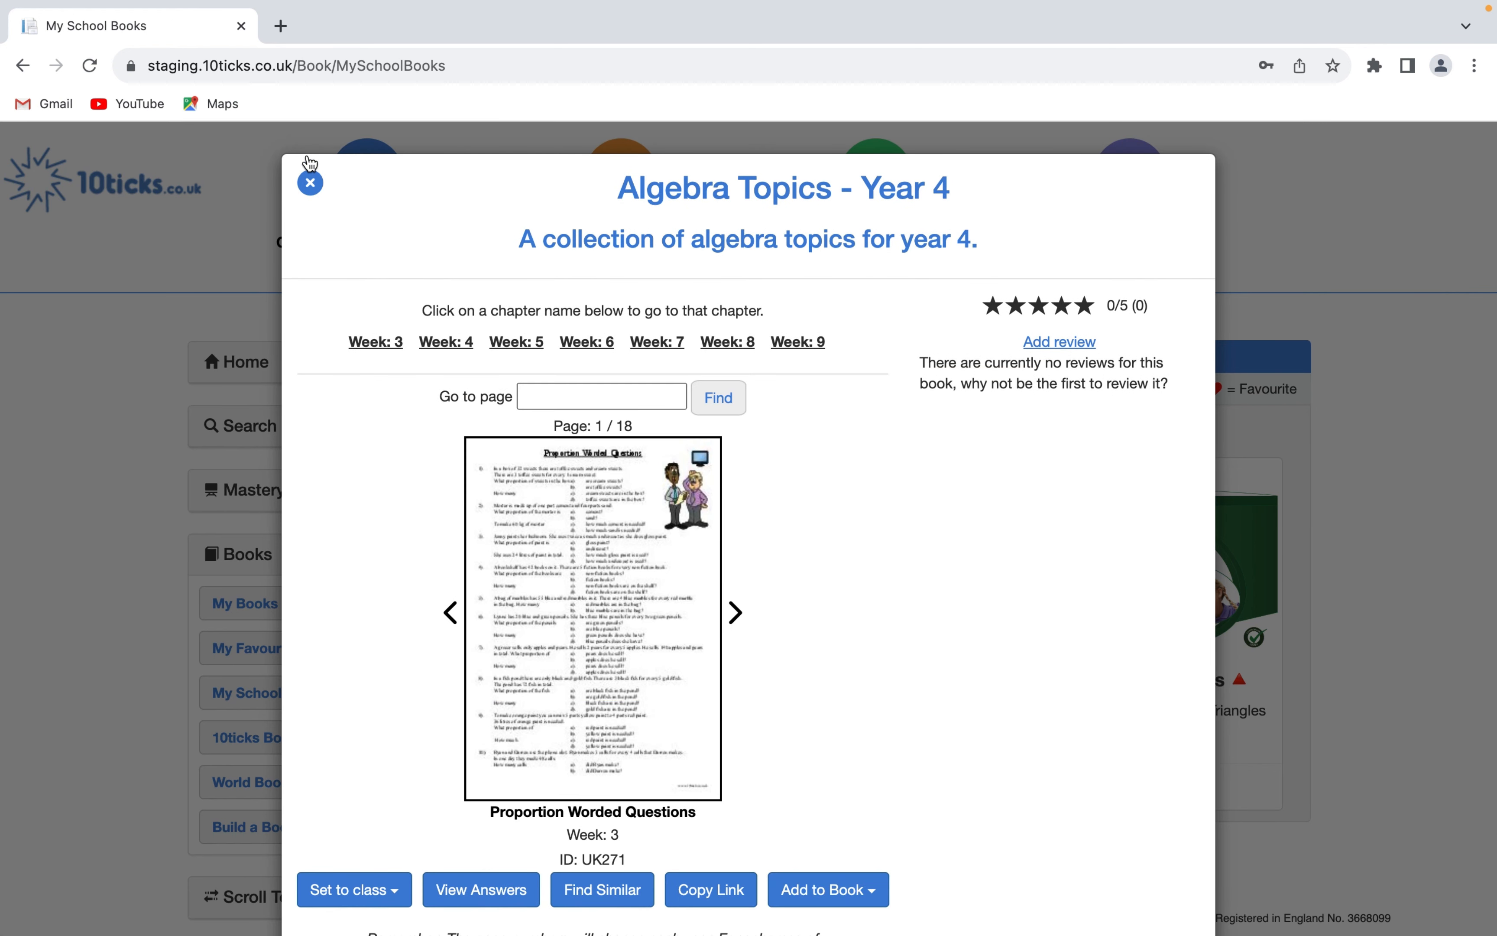
# - View the review form of the "Algebra Topics - Year 4" book, cancel the review and close the book
pyautogui.scroll(-1, 970, 444)
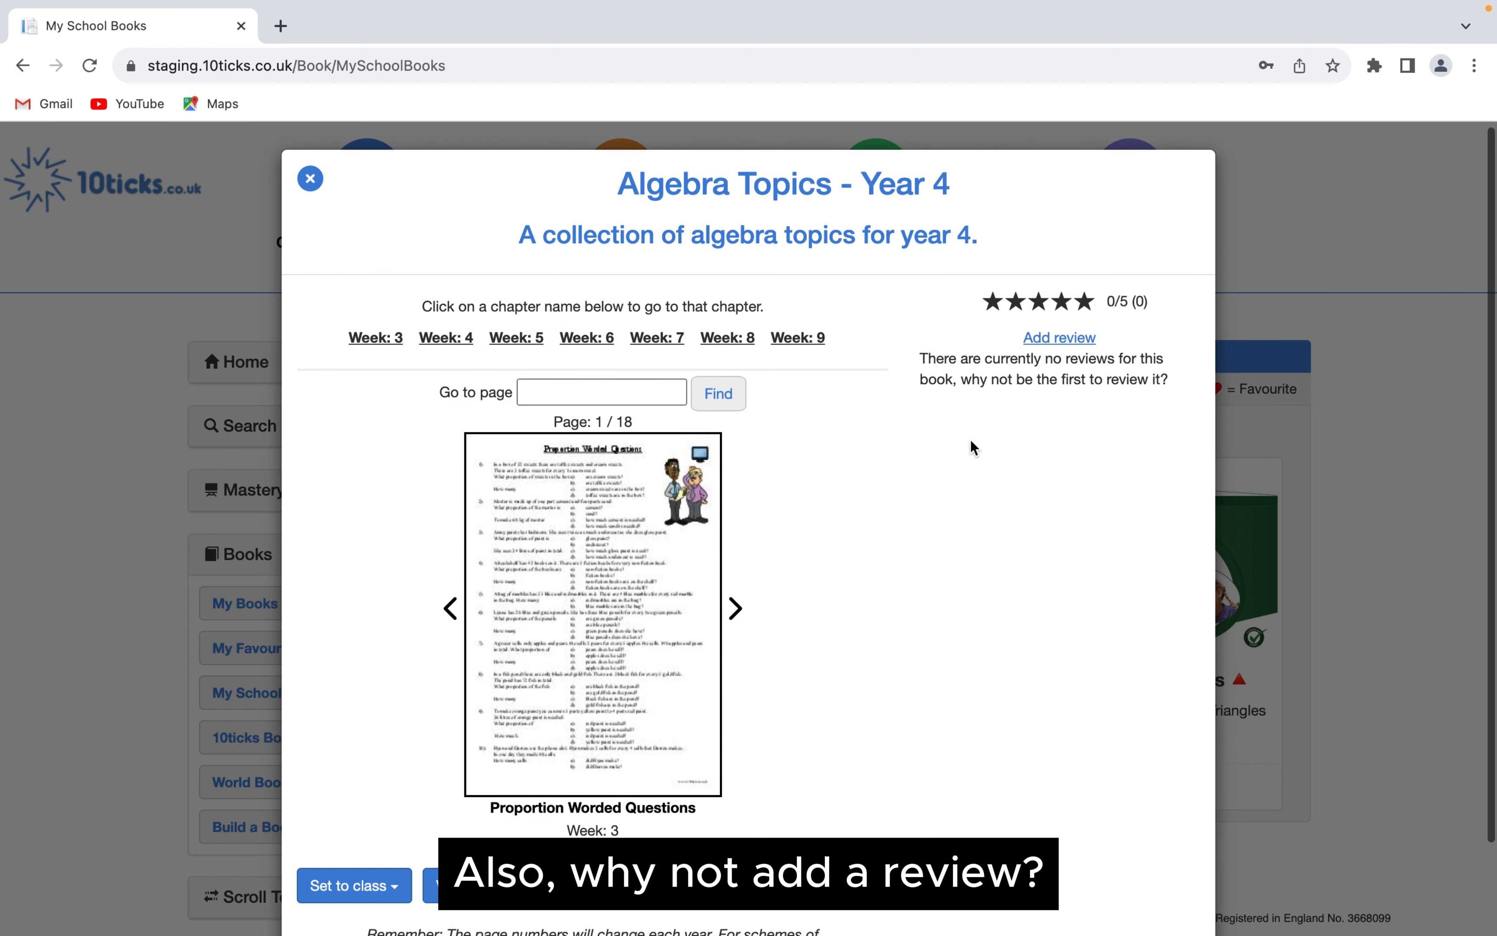
pyautogui.click(1084, 344)
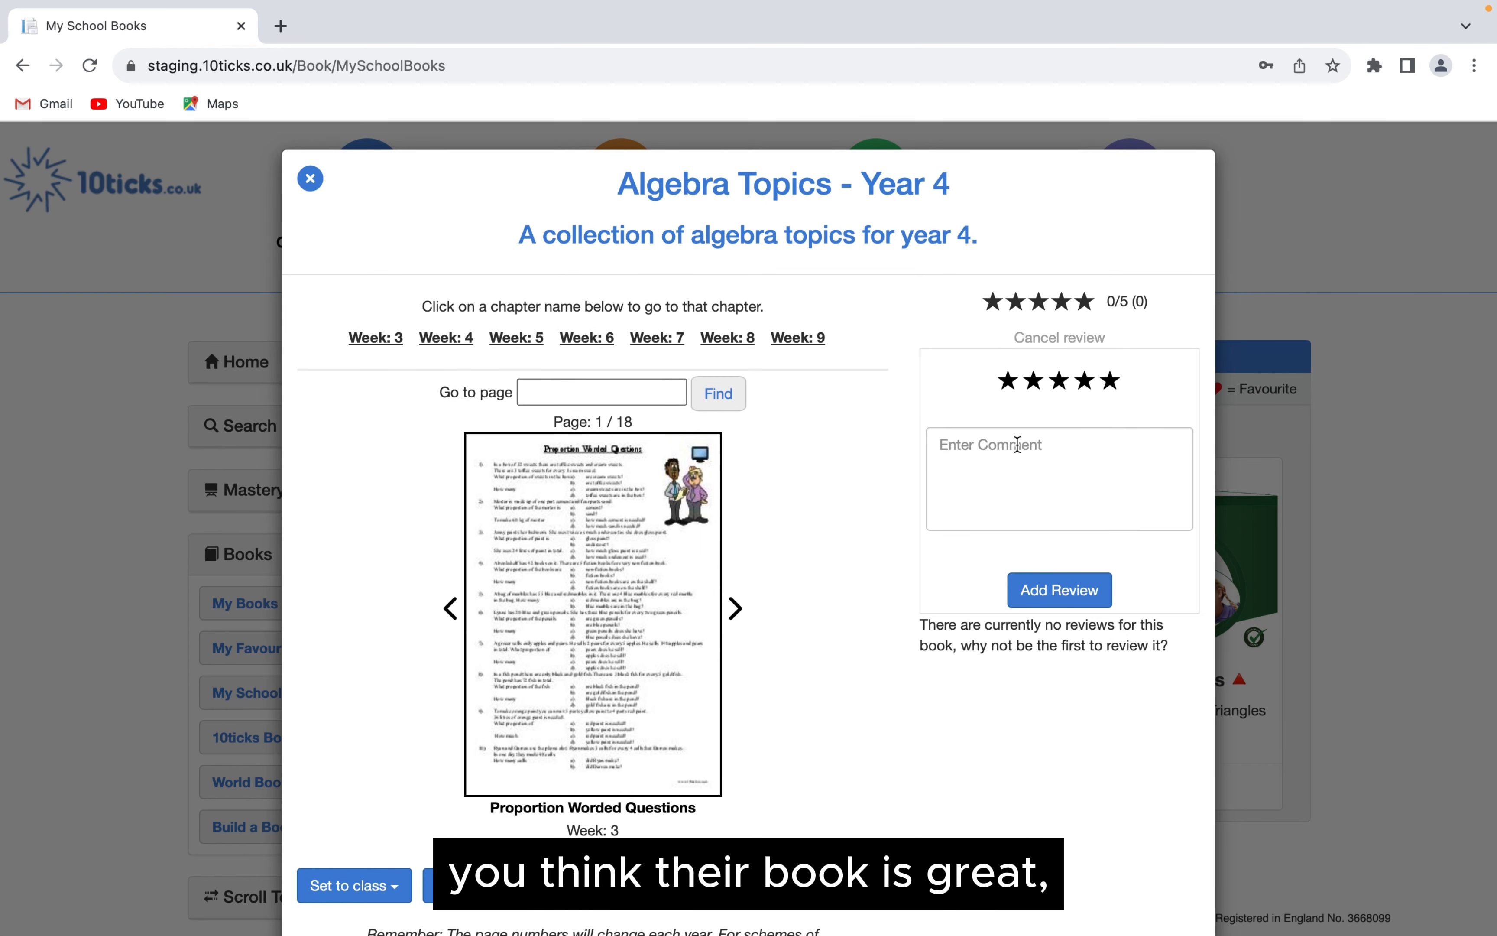
pyautogui.click(1089, 342)
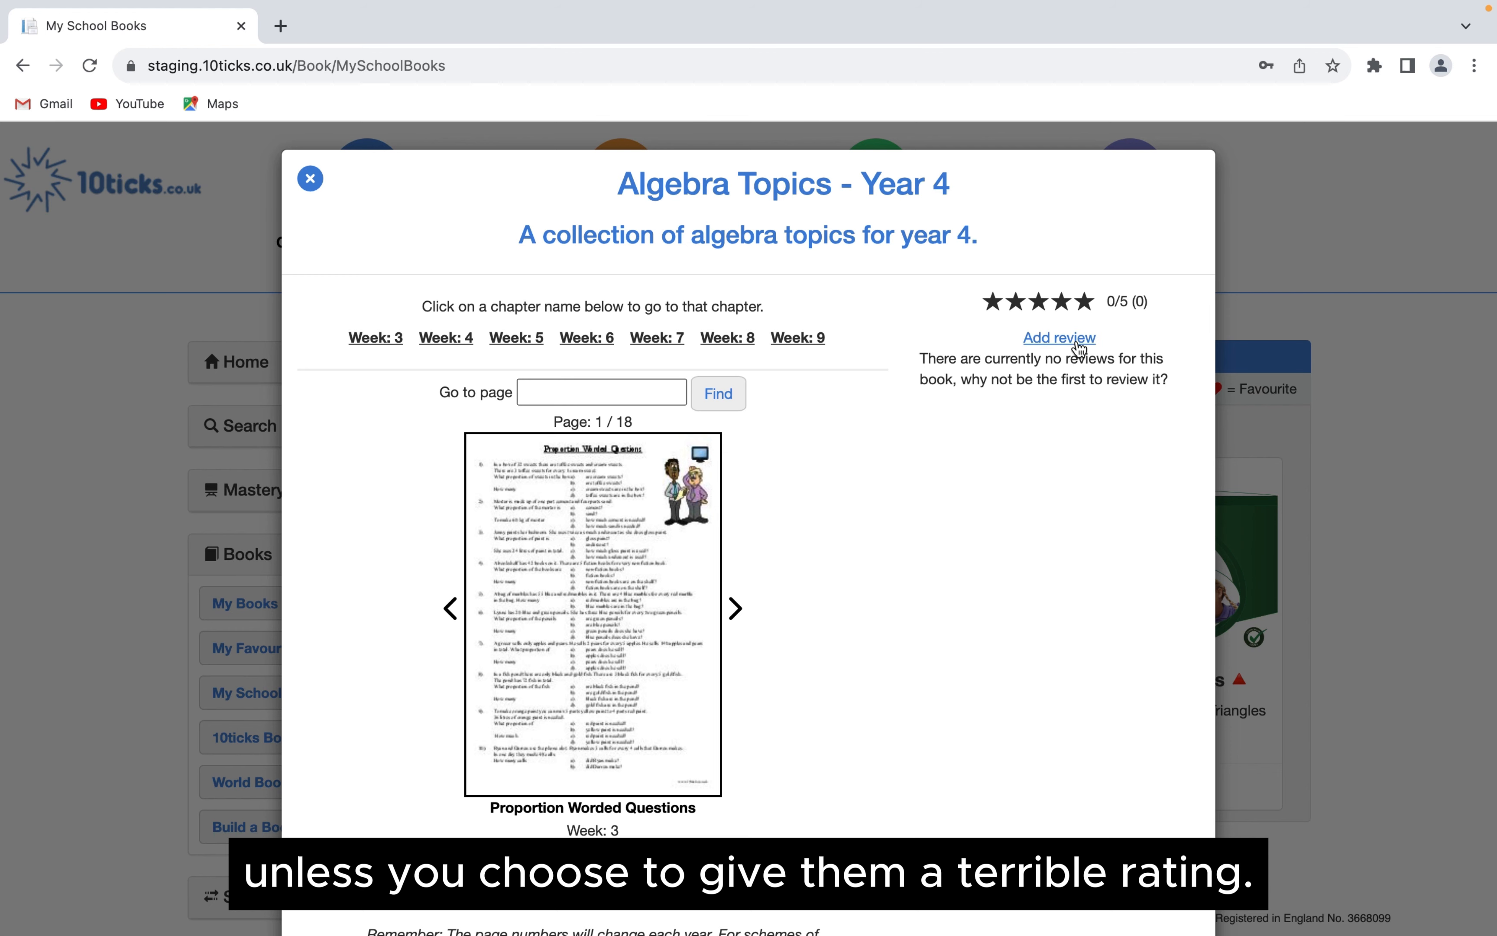
pyautogui.scroll(-2, 618, 316)
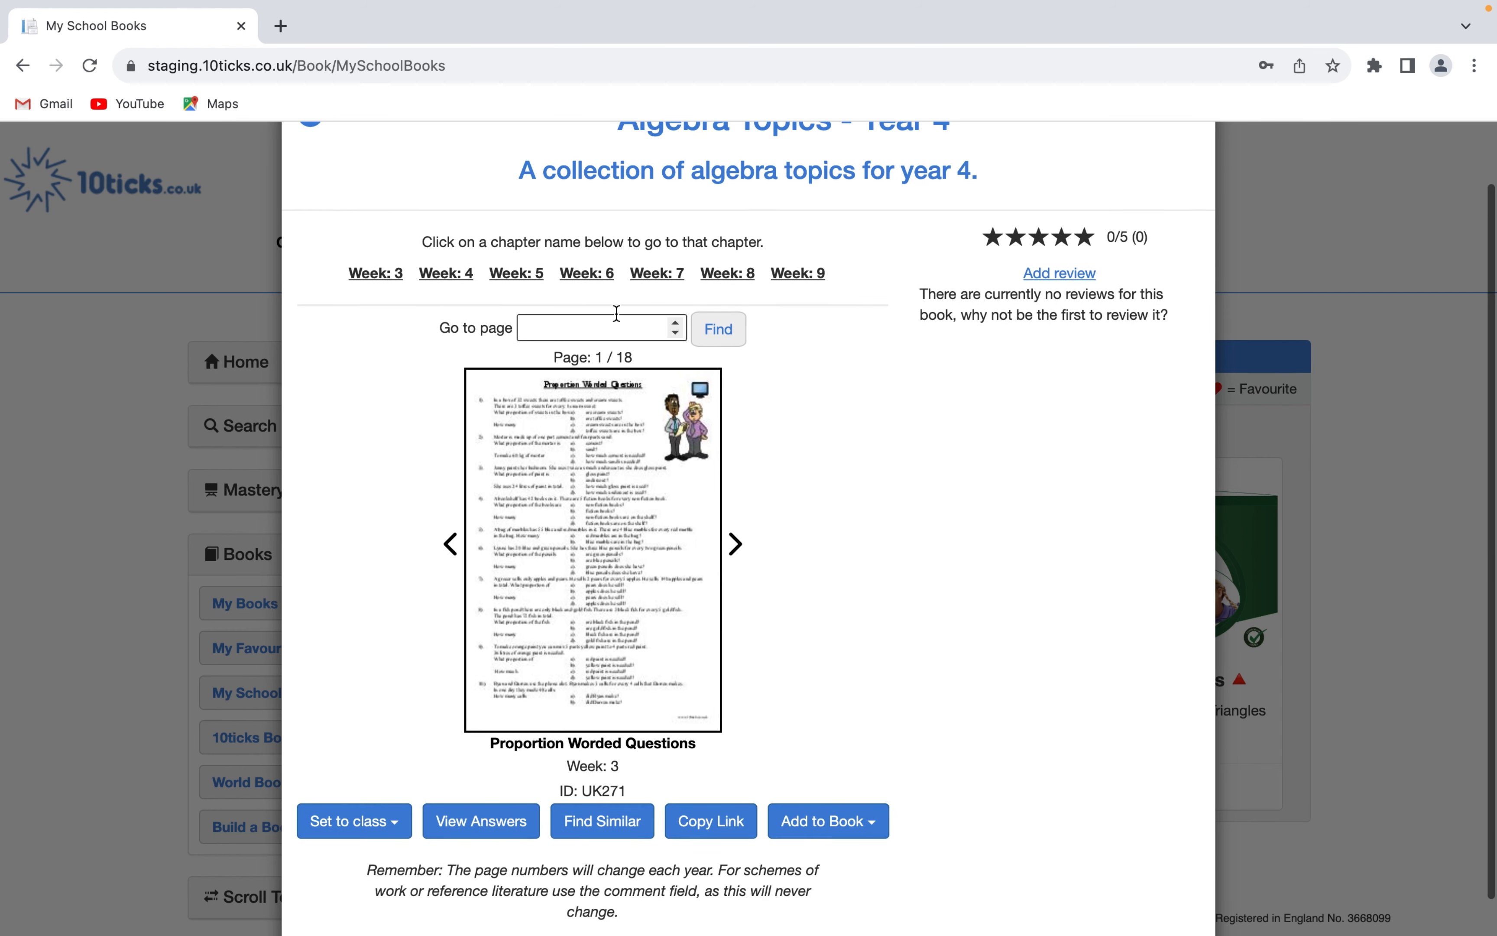
pyautogui.scroll(1, 324, 203)
pyautogui.click(309, 160)
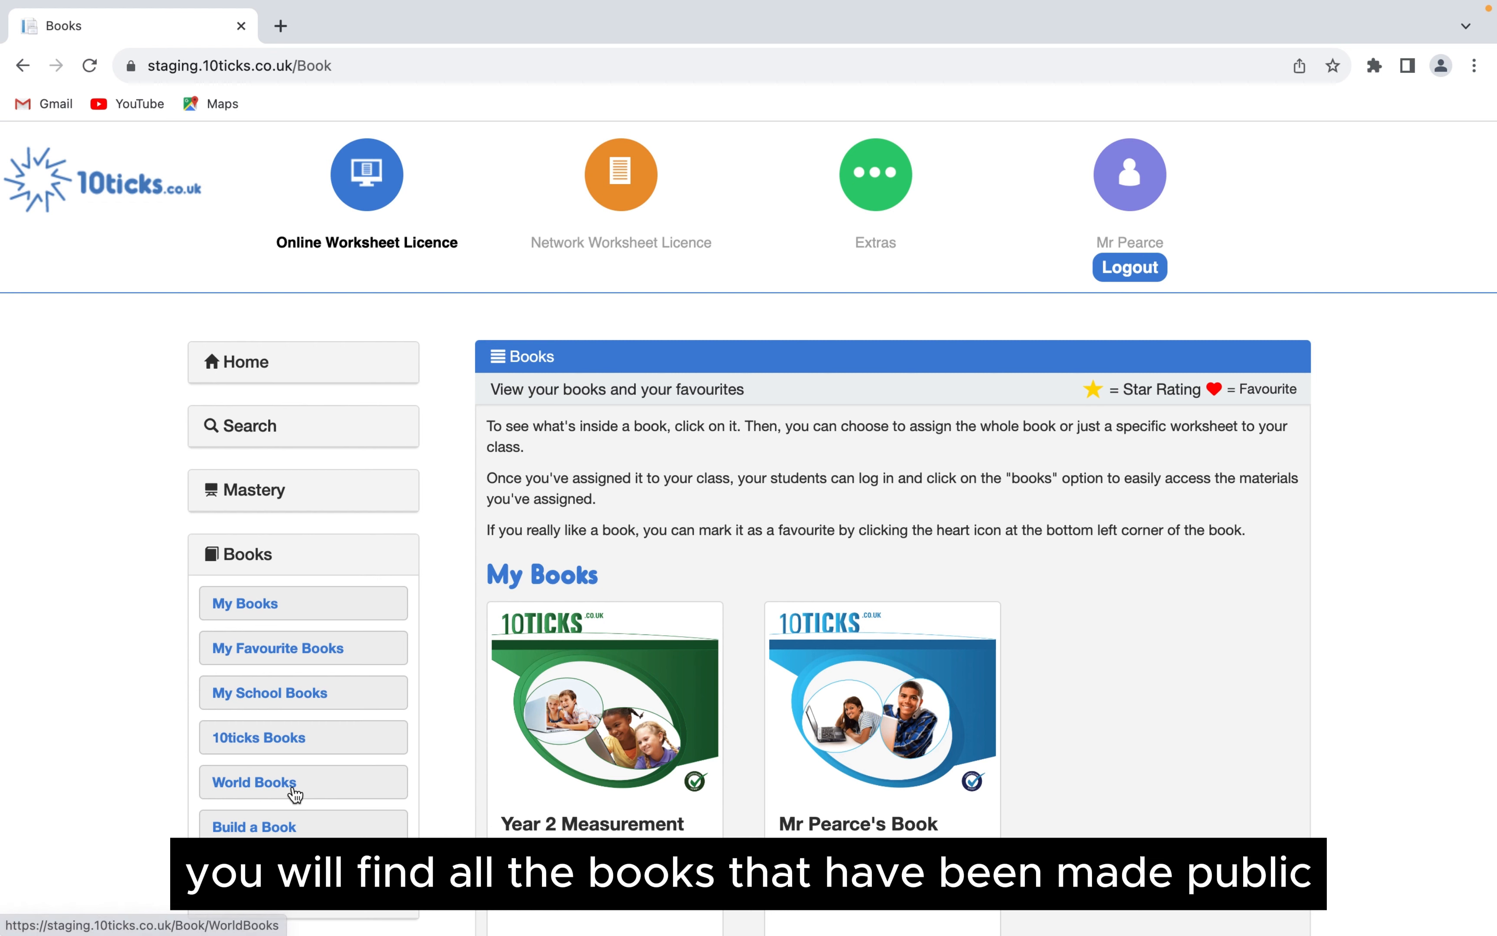
# - Open the "Learning Triangles" book from World Books and look at its option to build a book based on it
pyautogui.click(295, 795)
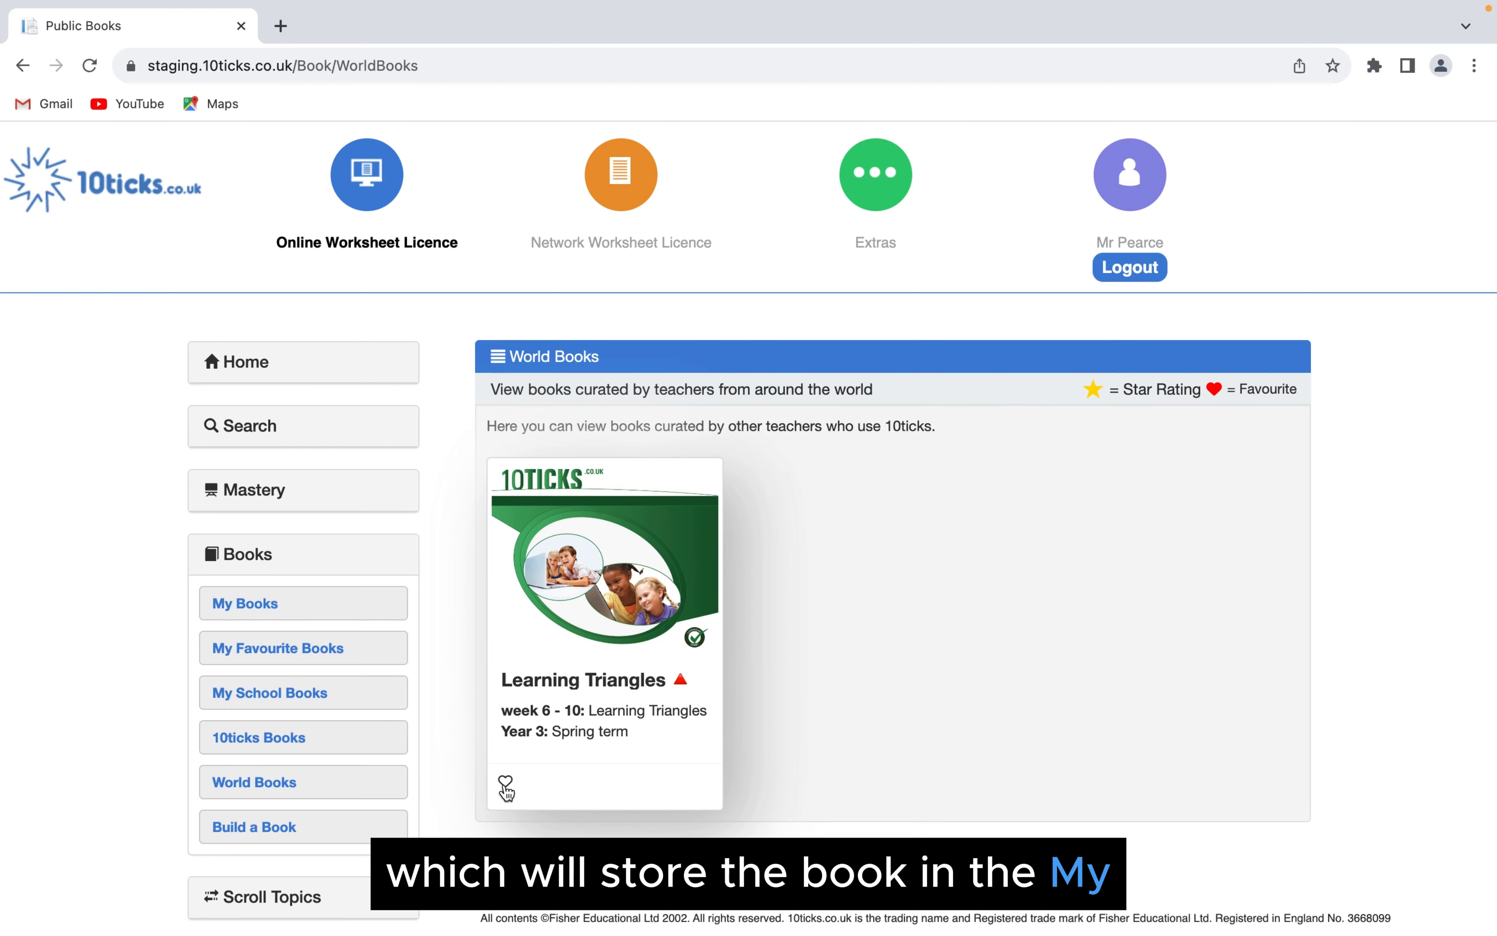
pyautogui.click(575, 567)
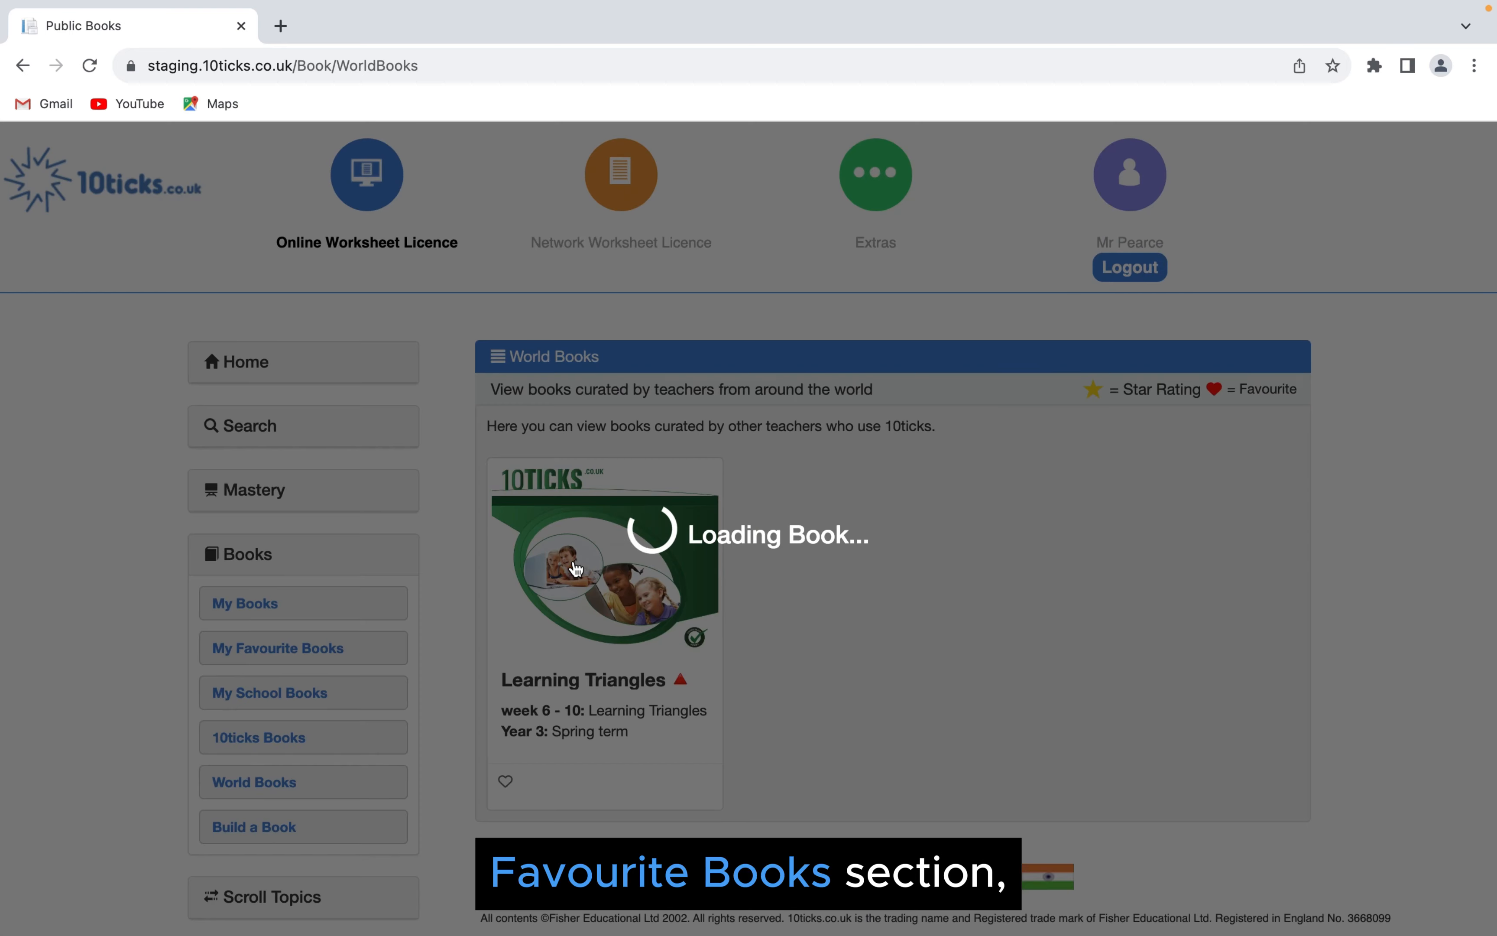
pyautogui.scroll(-3, 757, 694)
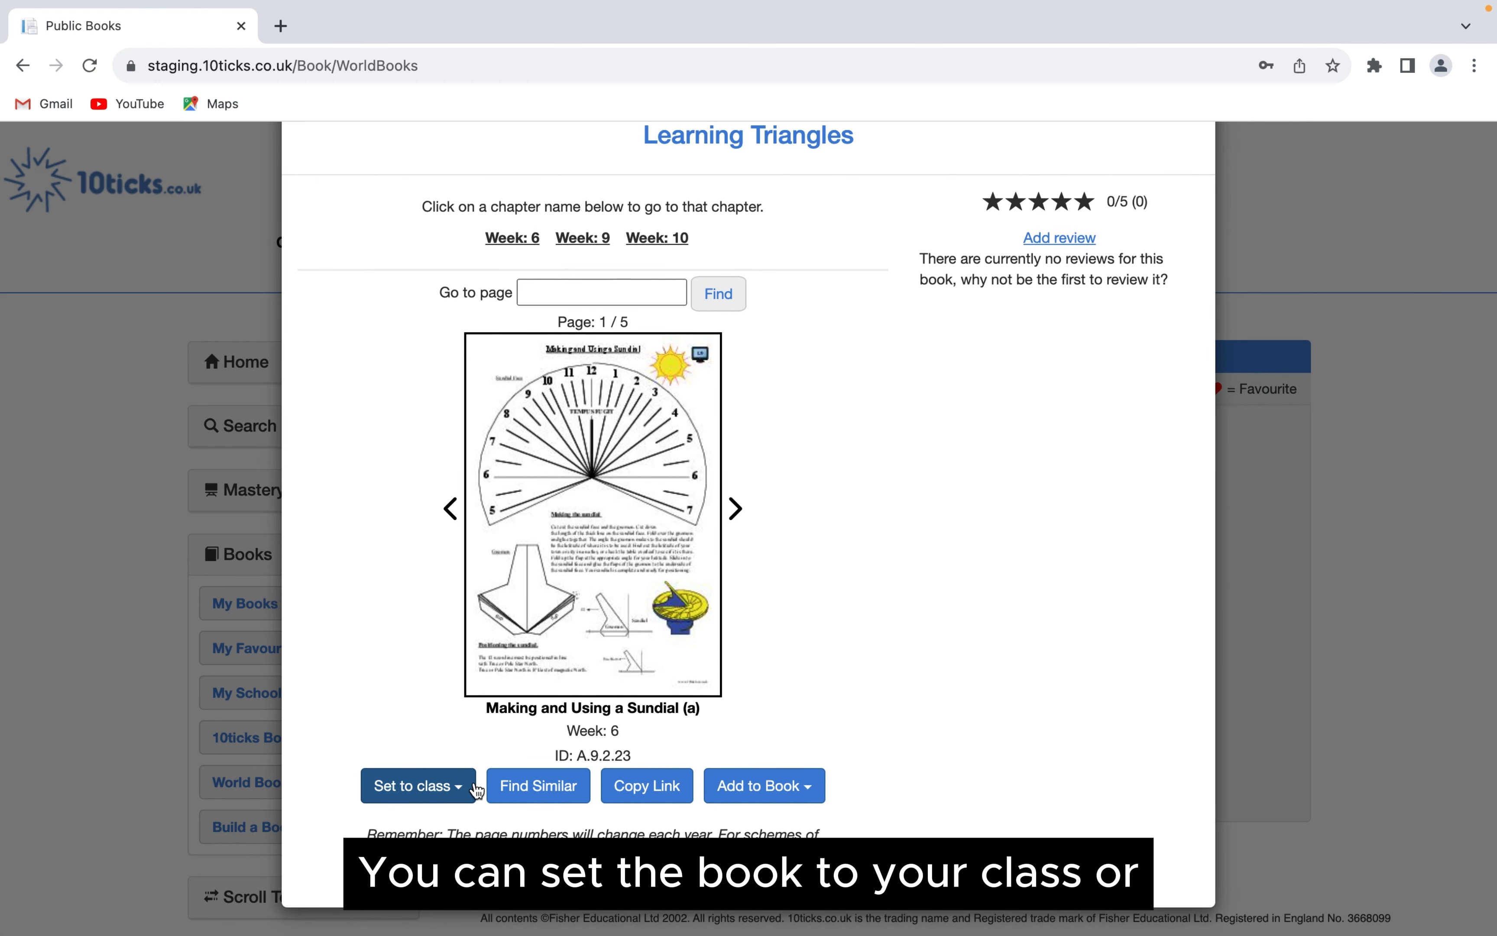
pyautogui.click(783, 790)
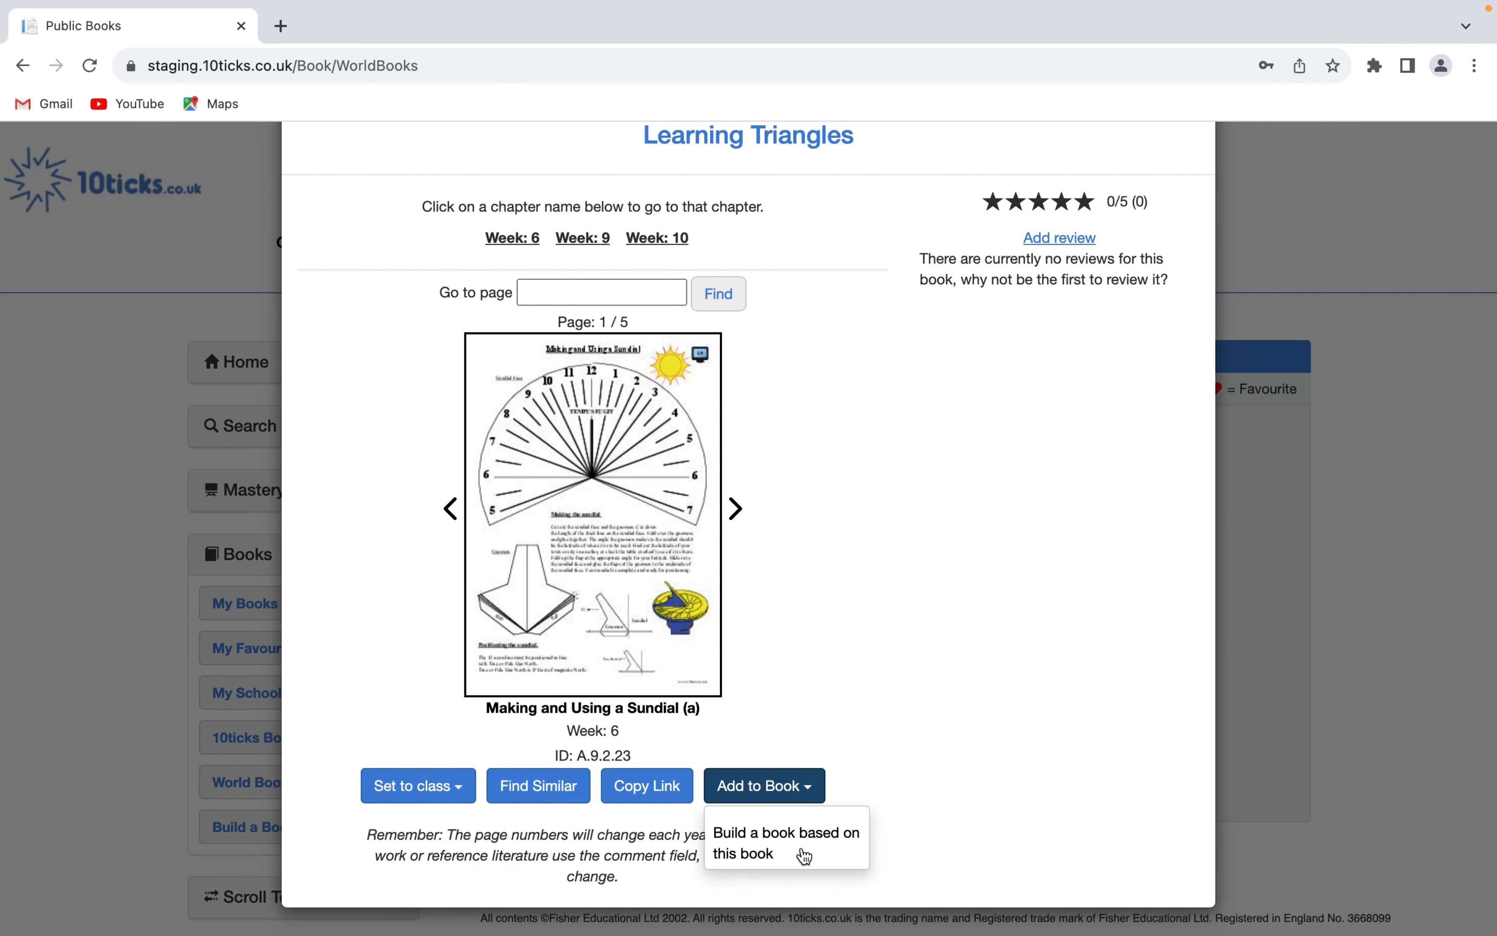
pyautogui.click(895, 693)
pyautogui.scroll(2, 889, 697)
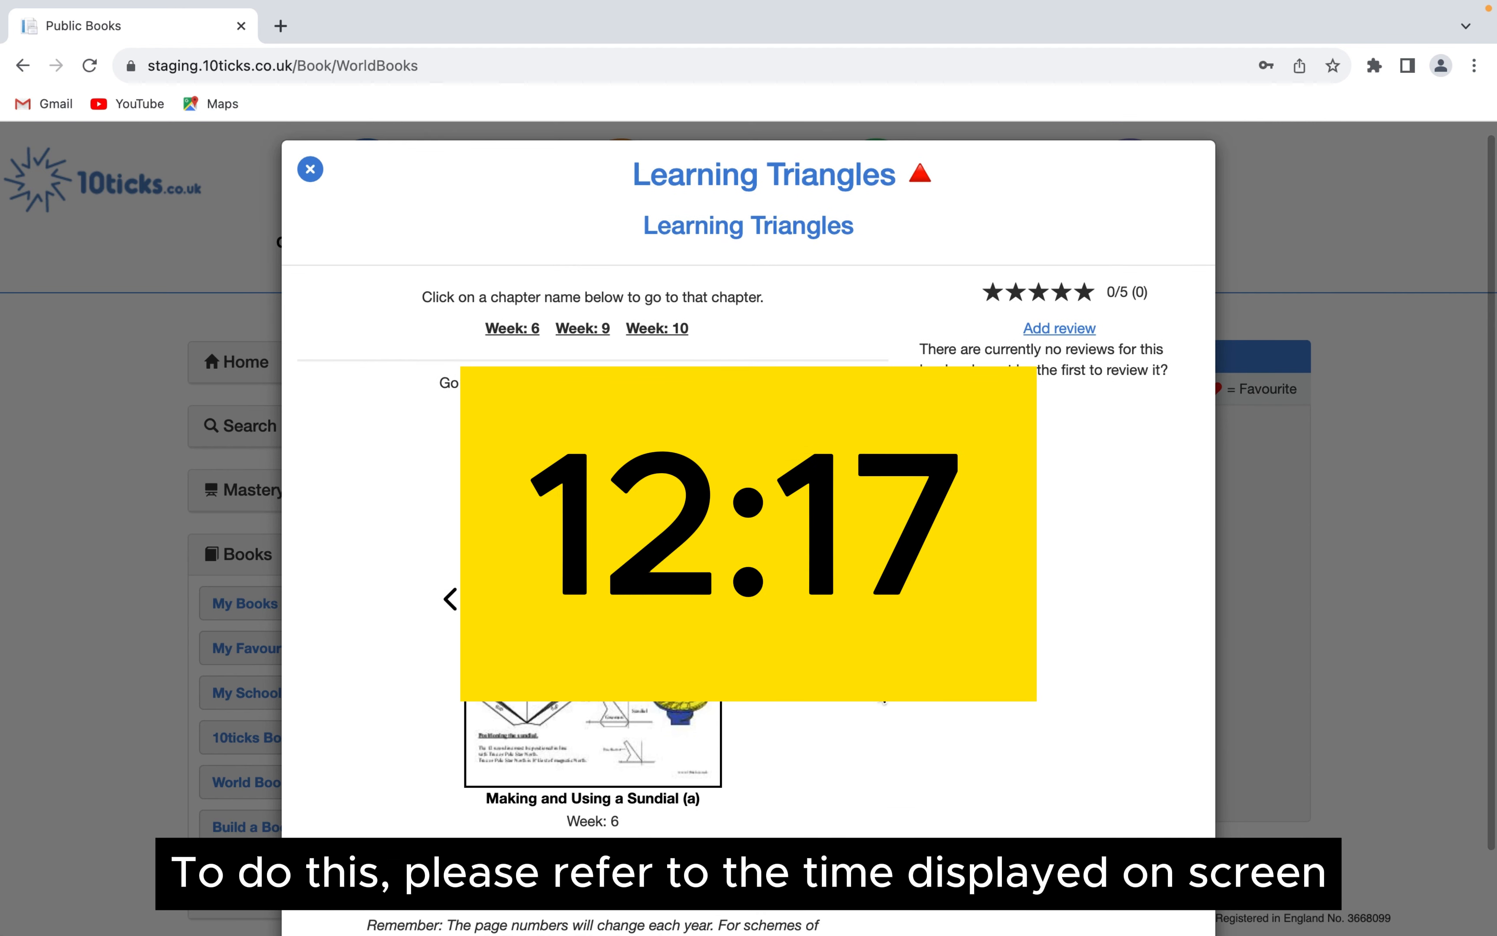
pyautogui.scroll(-1, 885, 703)
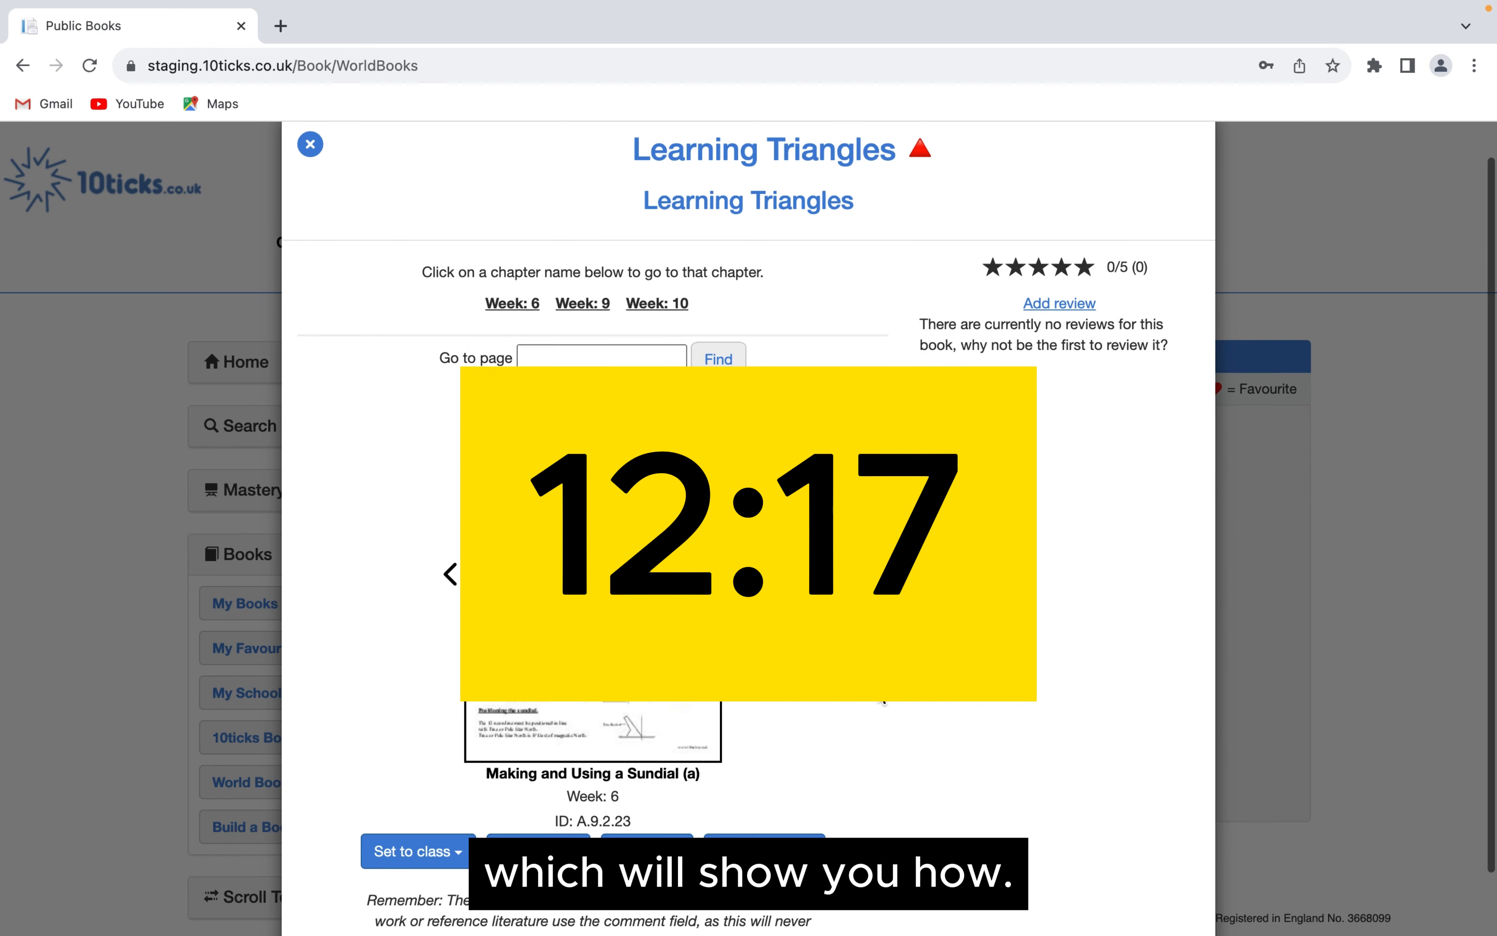
# - View the review form of the "Learning Triangles" book and cancel the review
pyautogui.scroll(1, 884, 701)
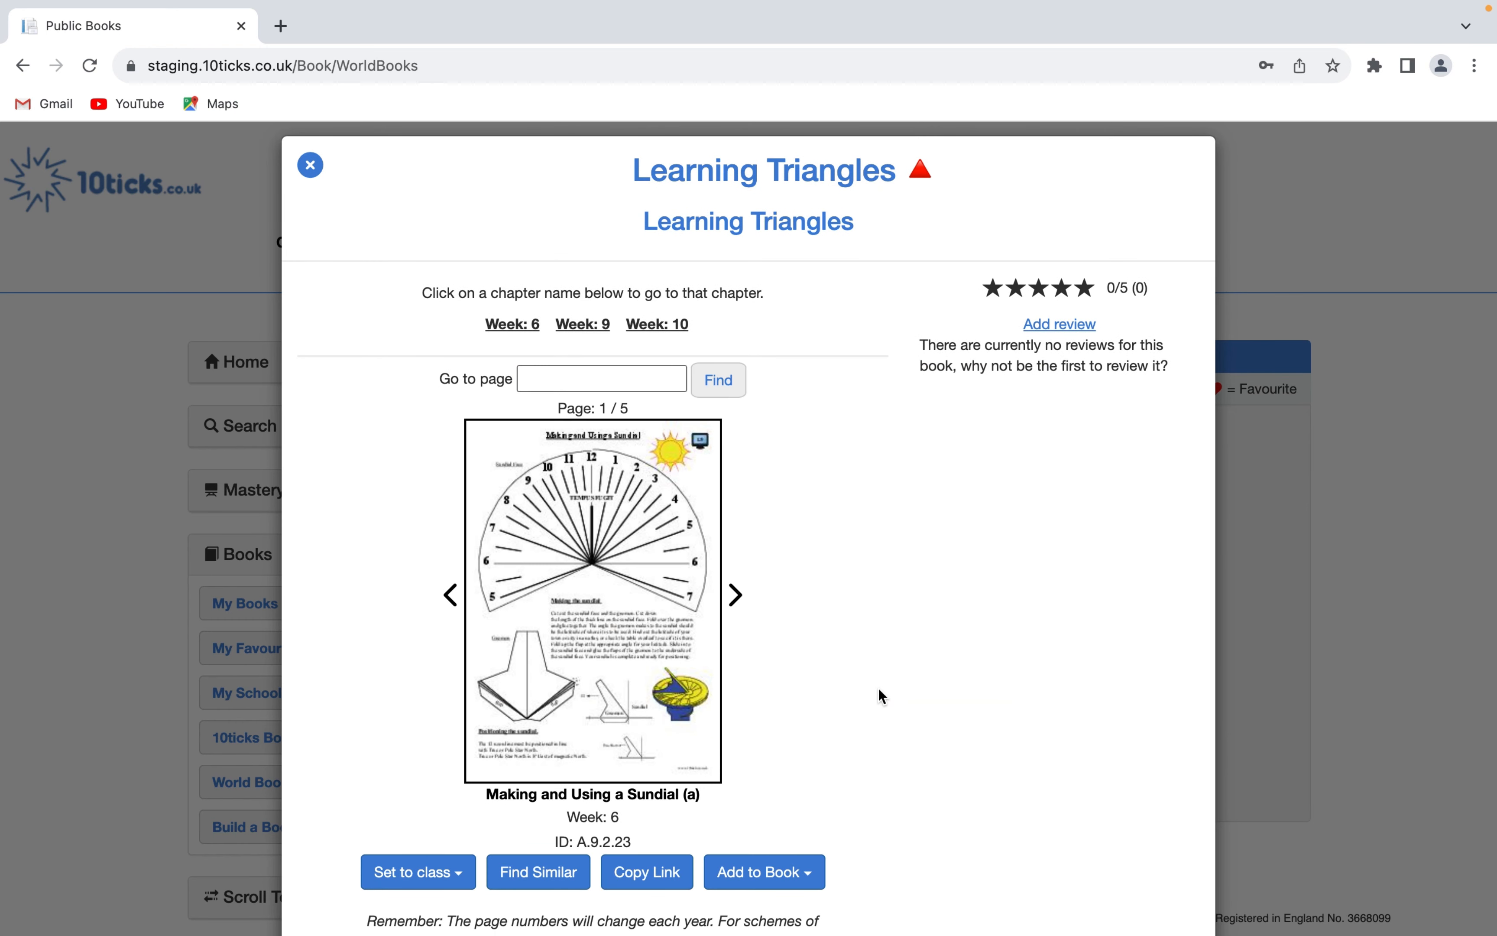
pyautogui.click(1055, 327)
pyautogui.click(1082, 324)
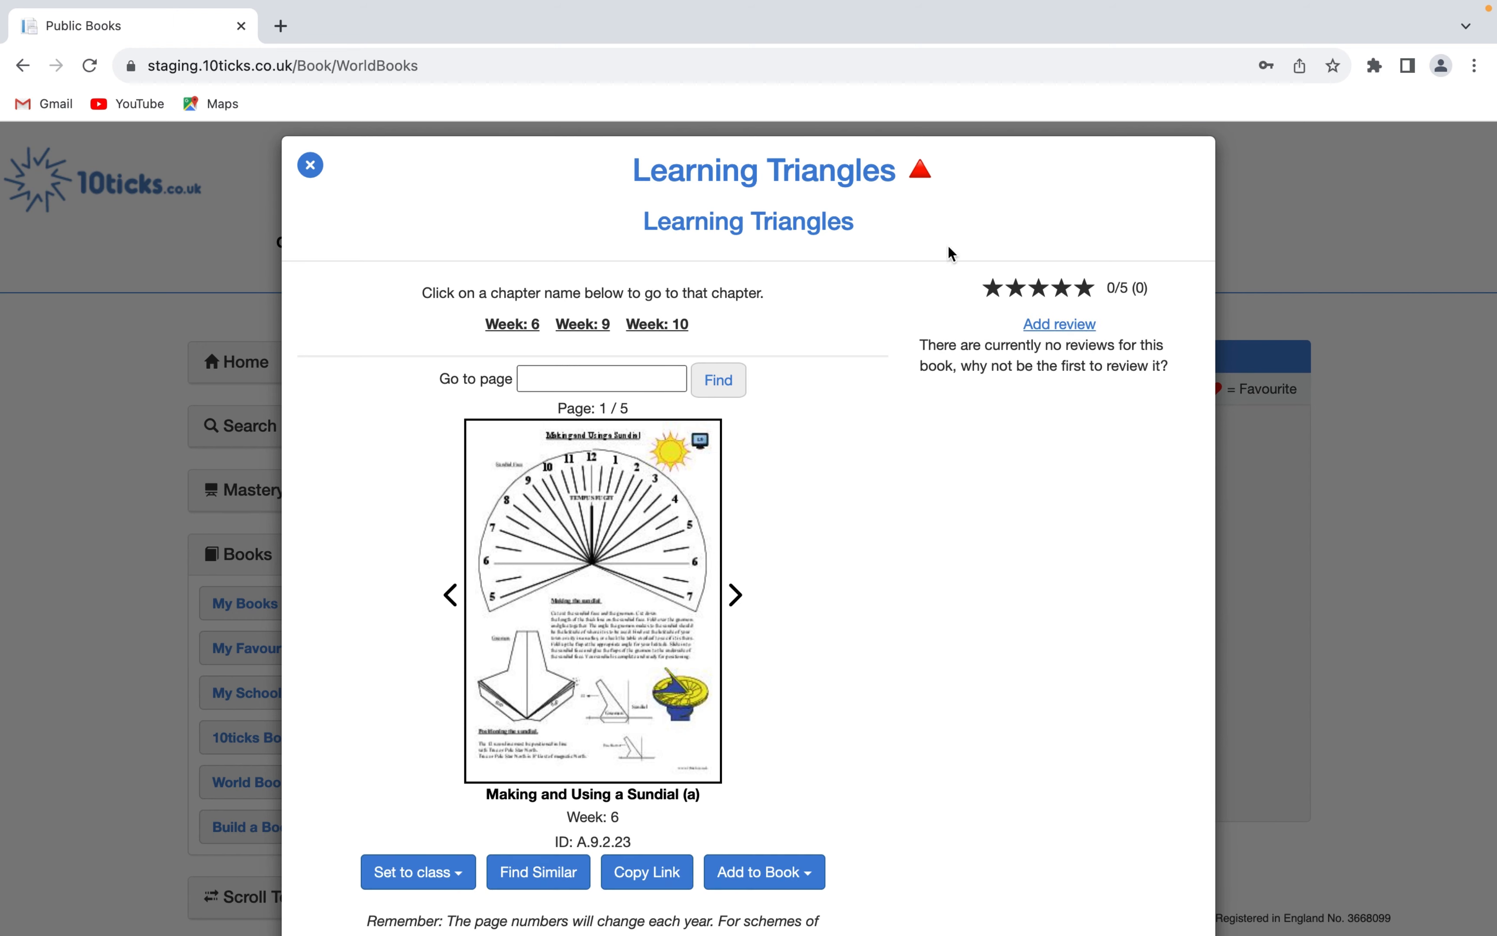